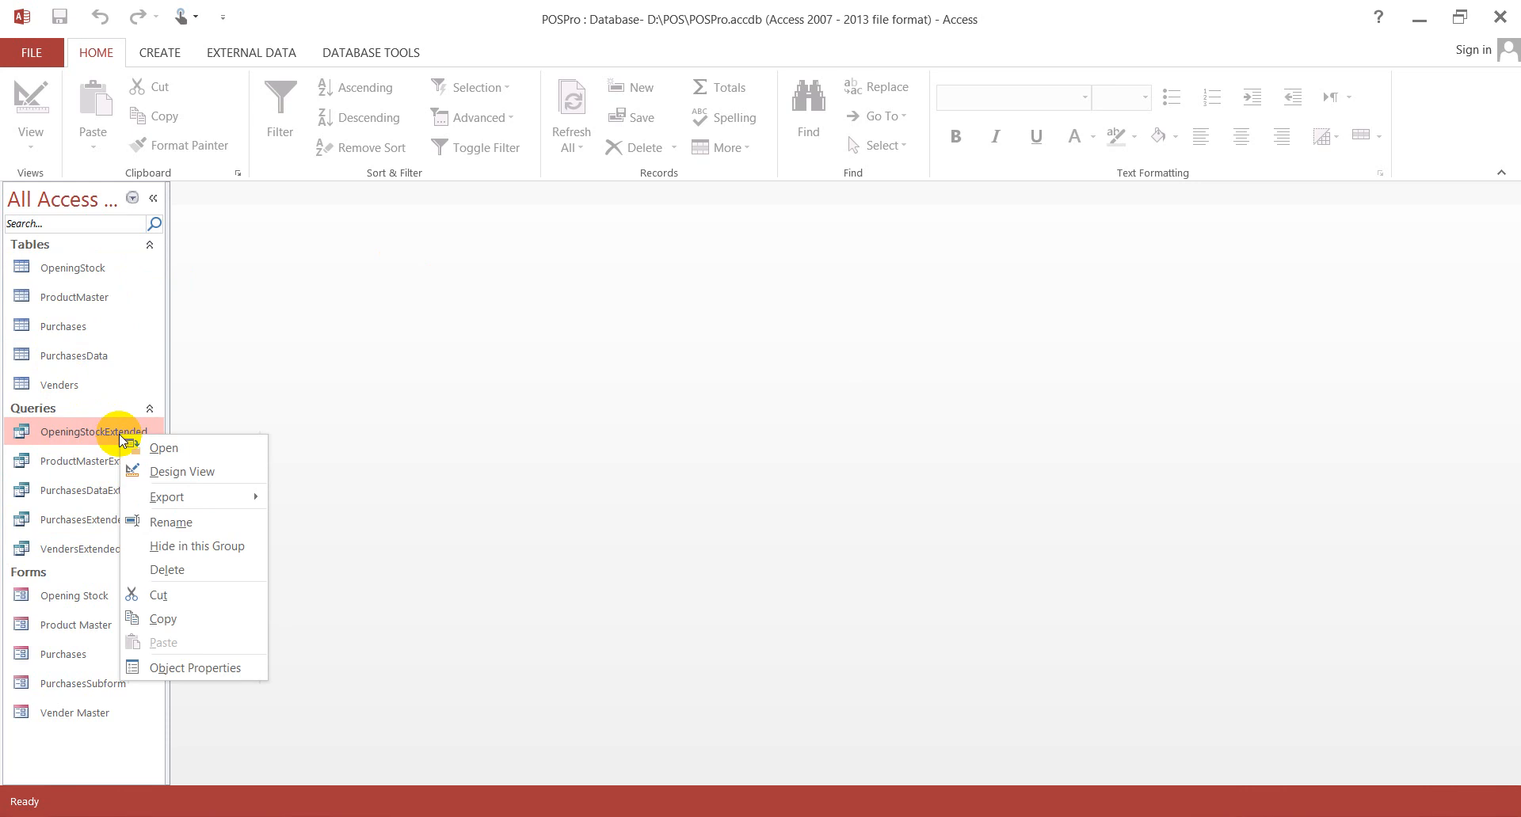
# Open the OpeningStockExtended query in Design View and start a BarCode calculated field based on [id] after SalesValue
pyautogui.click(190, 472)
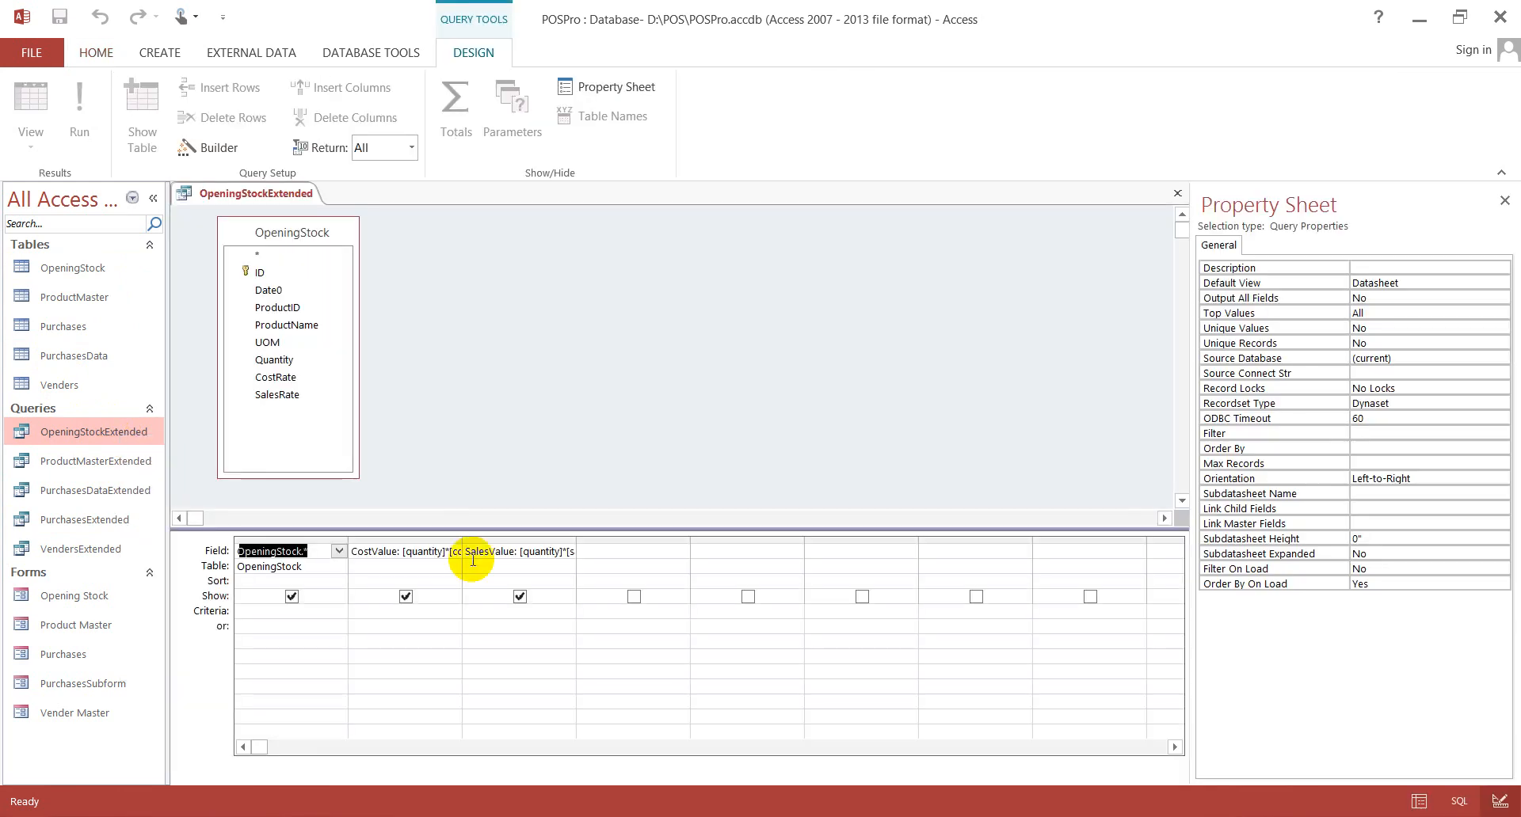
pyautogui.click(637, 553)
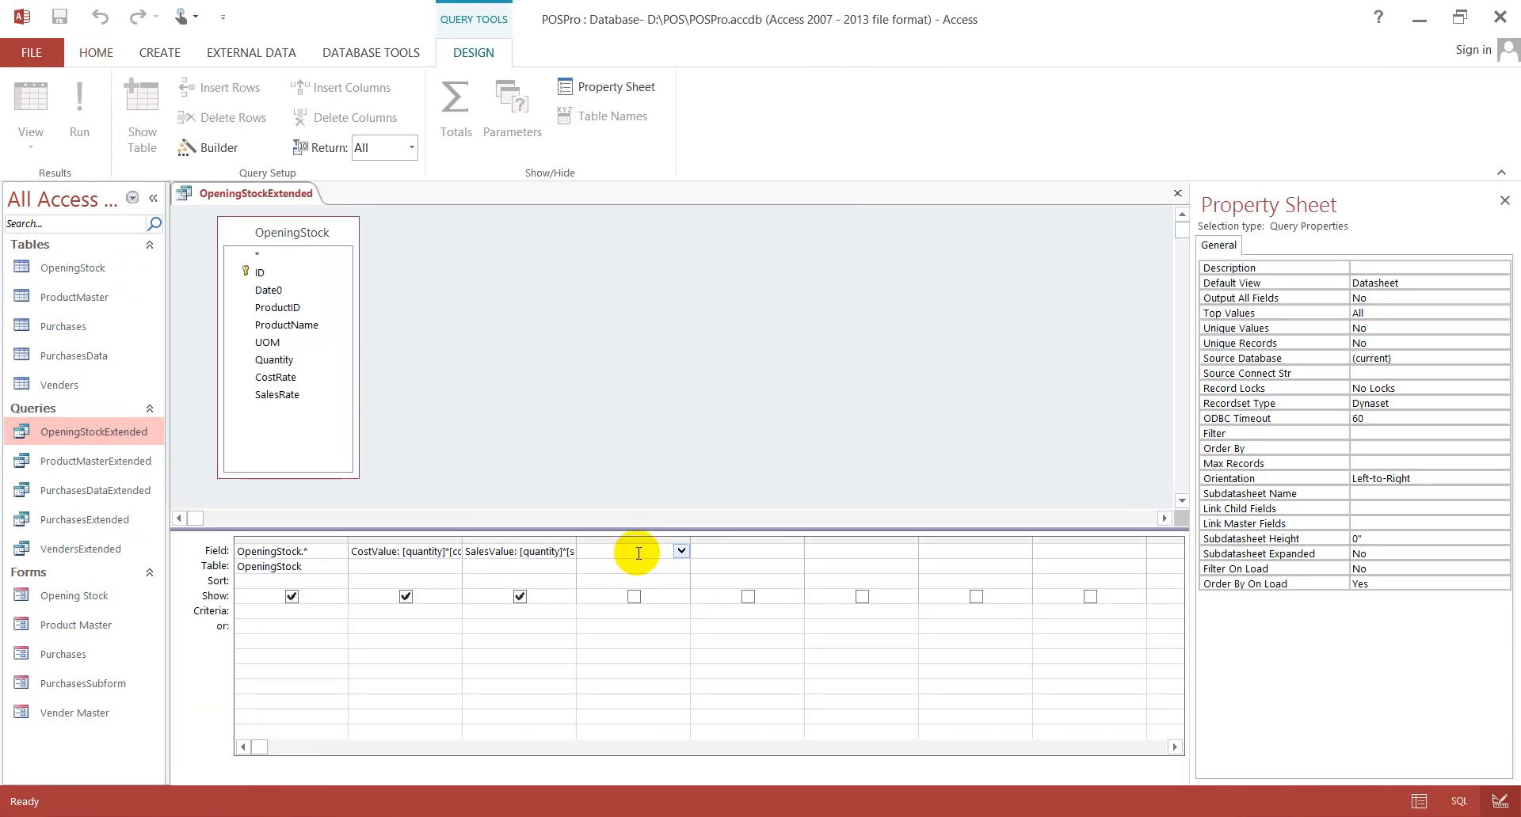
pyautogui.write('b')
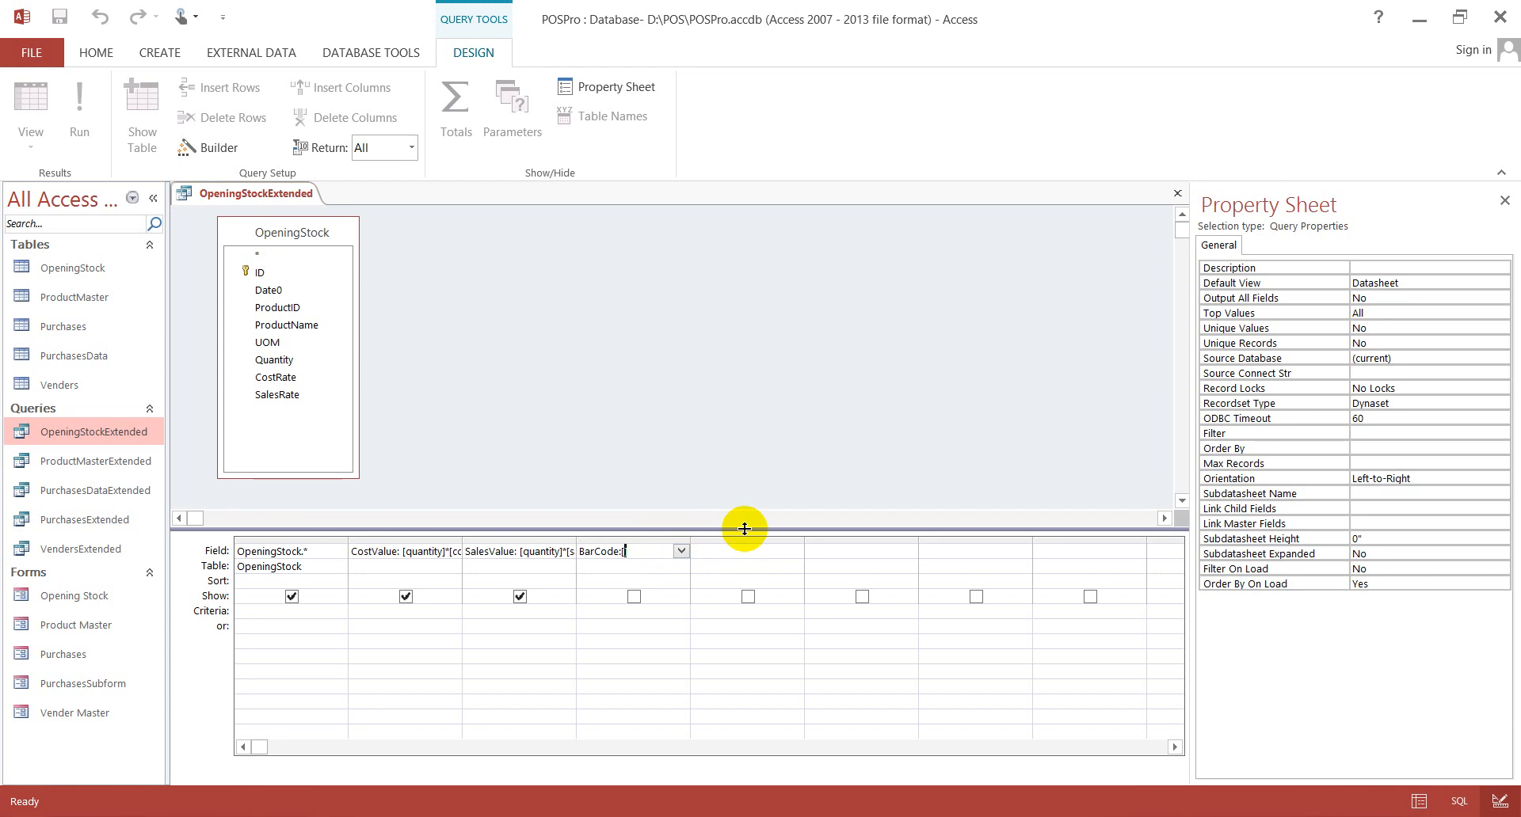
pyautogui.press('Left')
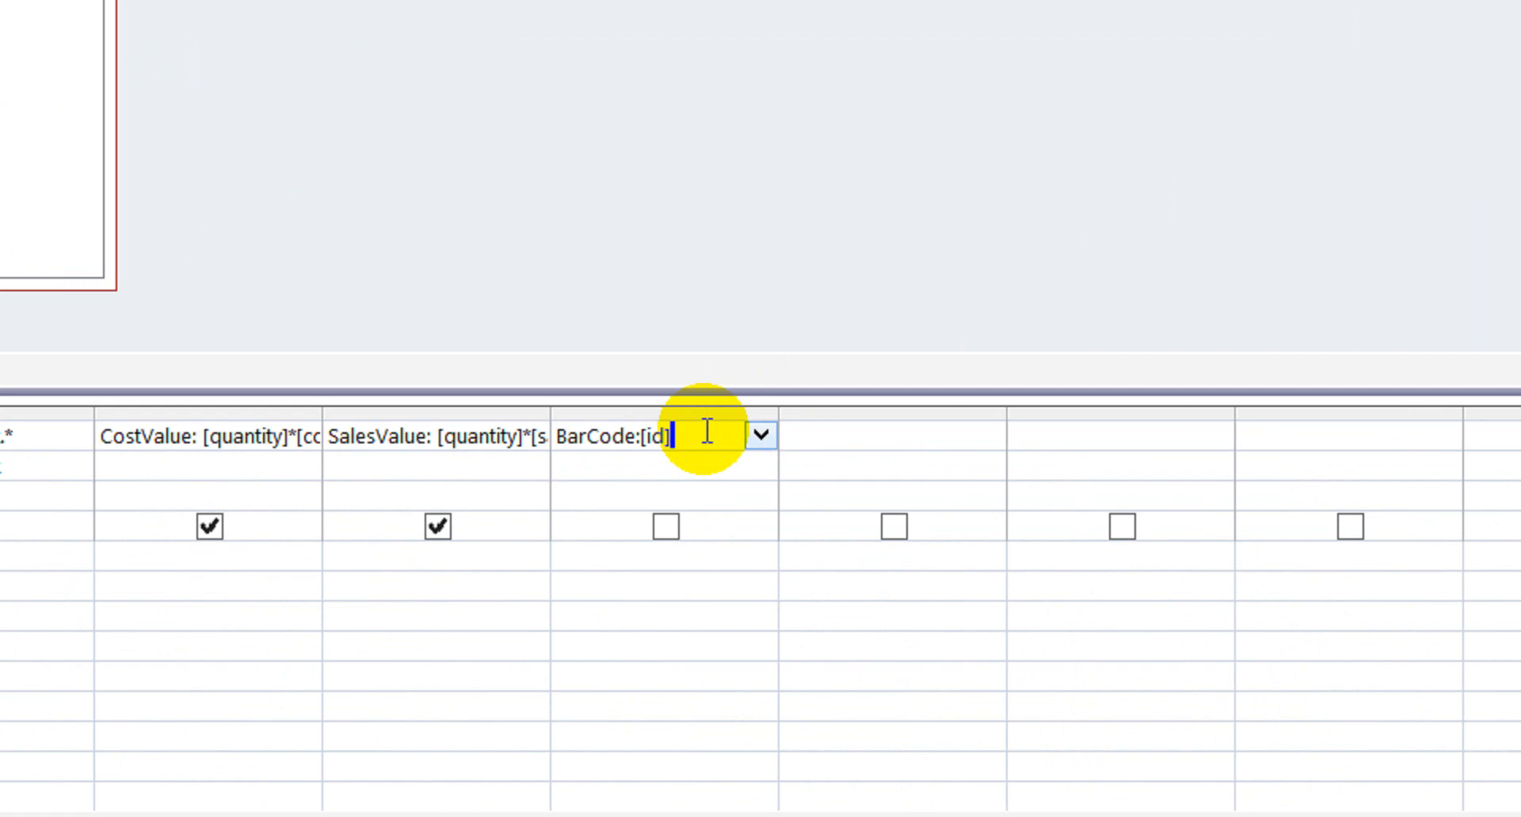
# Insert the quoted prefix "OS" directly before [id] in the BarCode expression
pyautogui.press('Left')
pyautogui.press('Left')
pyautogui.press('Left')
pyautogui.press('Left')
pyautogui.write('"')
pyautogui.write('S')
pyautogui.press('Right')
pyautogui.write('o')
pyautogui.press('BackSpace')
pyautogui.write('O')
pyautogui.press('Right')
pyautogui.press('Right')
pyautogui.press('Return')
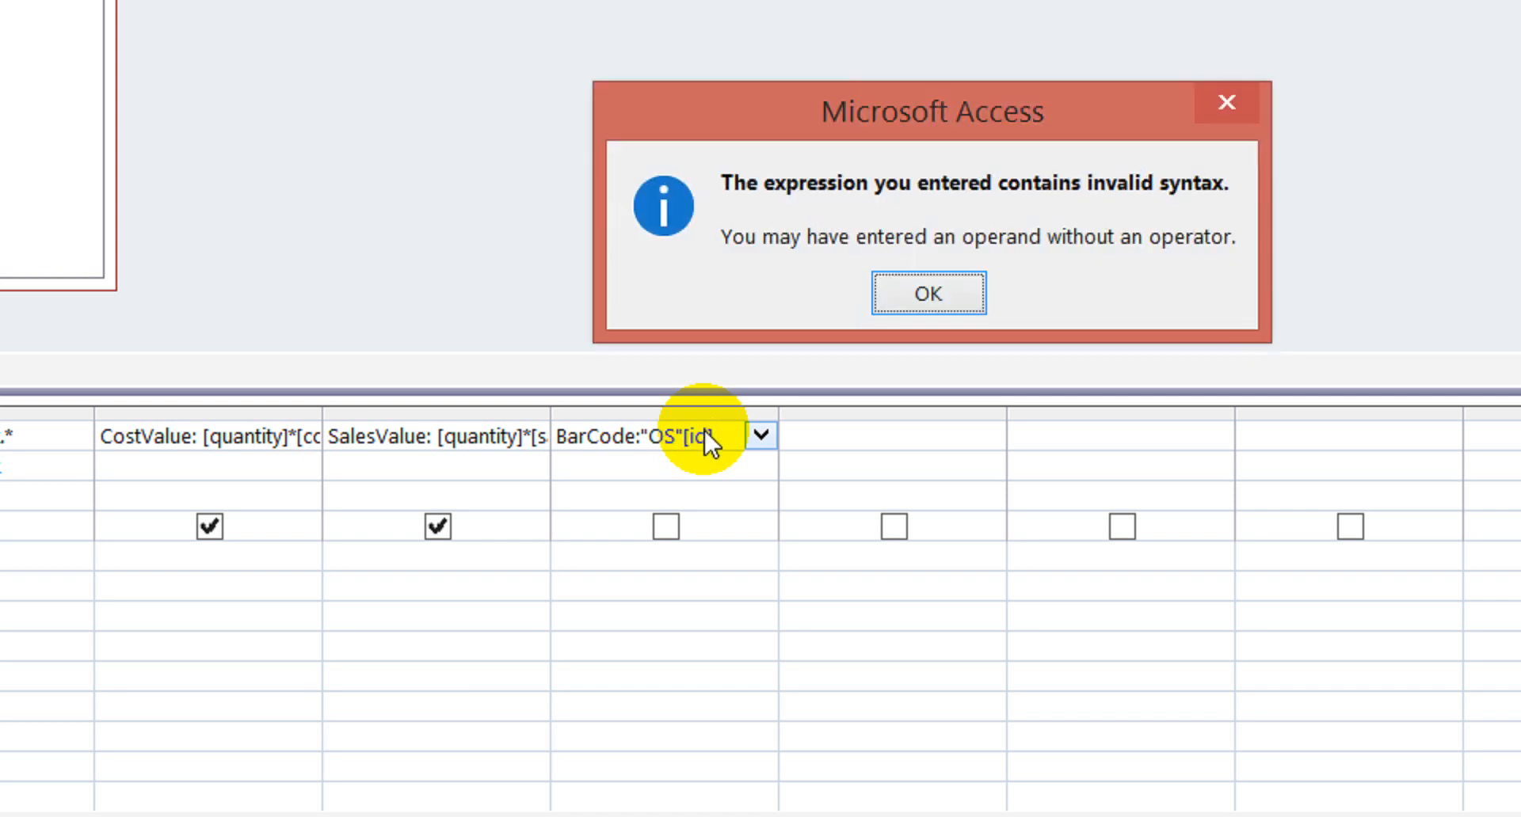
# Dismiss the error and join the prefix and ID with &, making the field BarCode: "OS" & [id]
pyautogui.click(962, 301)
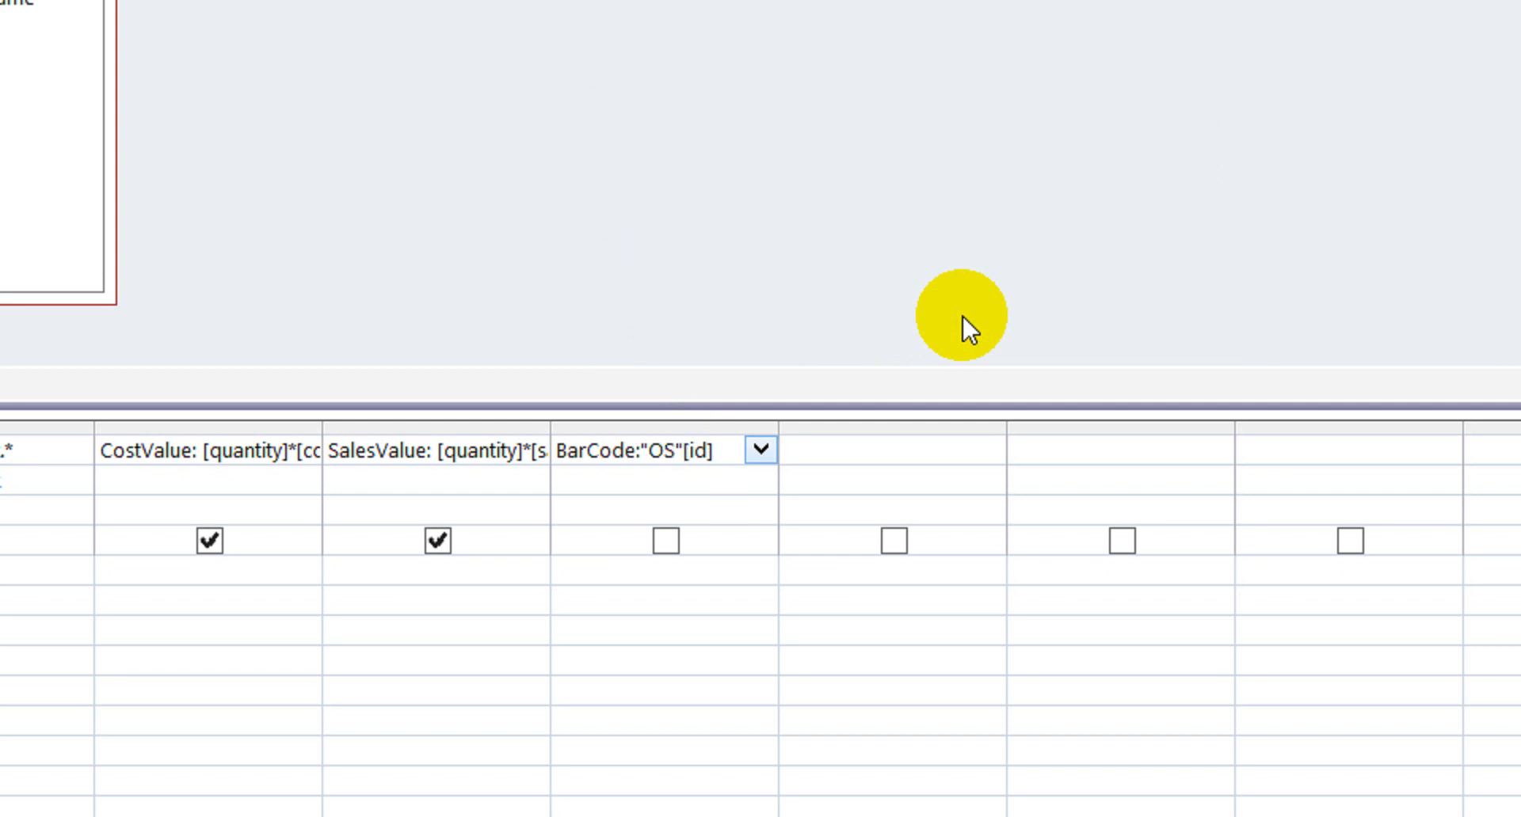
pyautogui.write('&')
pyautogui.press('Down')
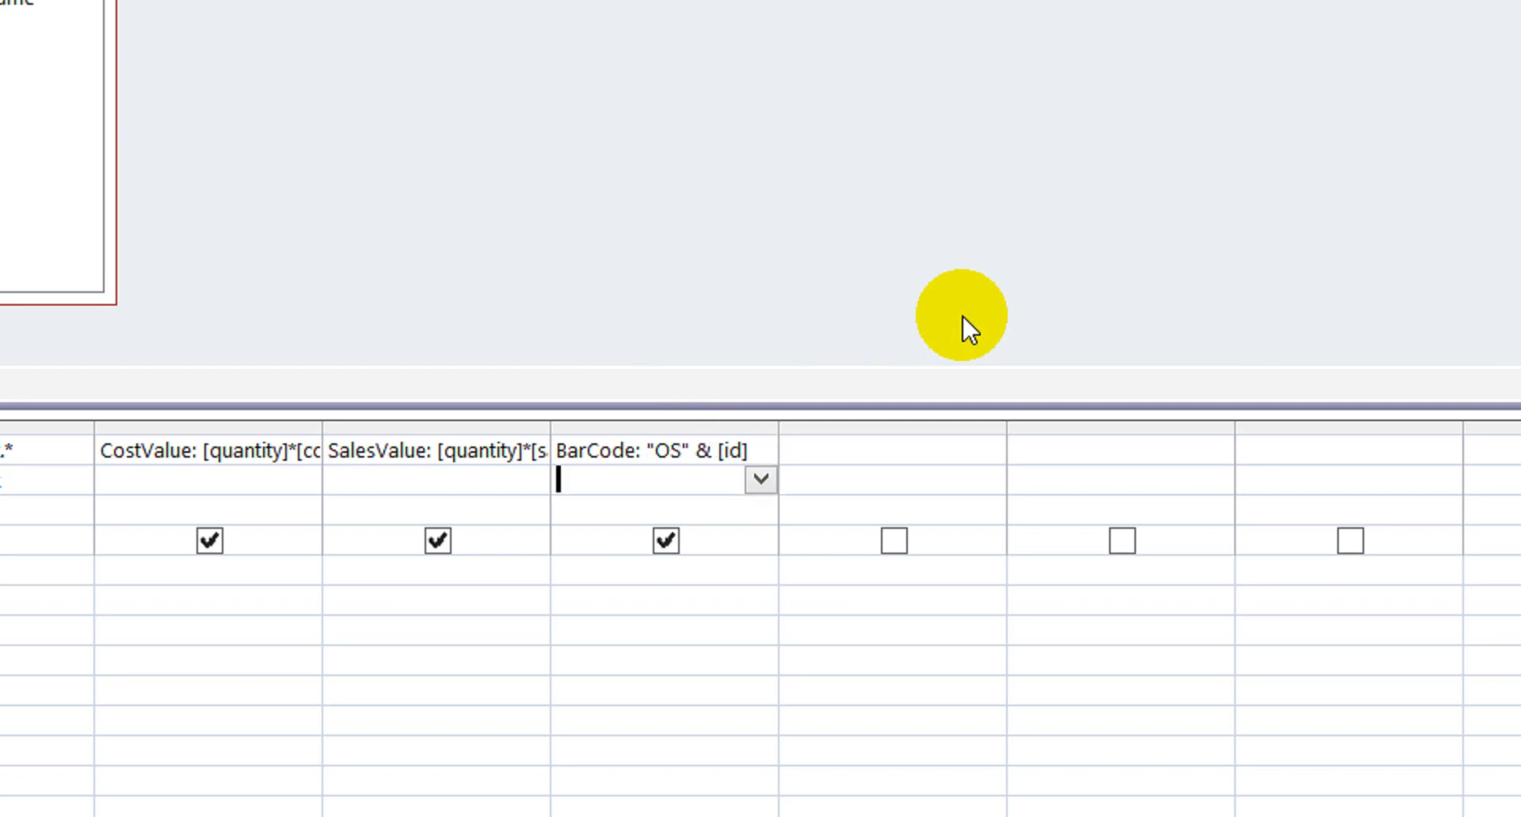
pyautogui.press('Up')
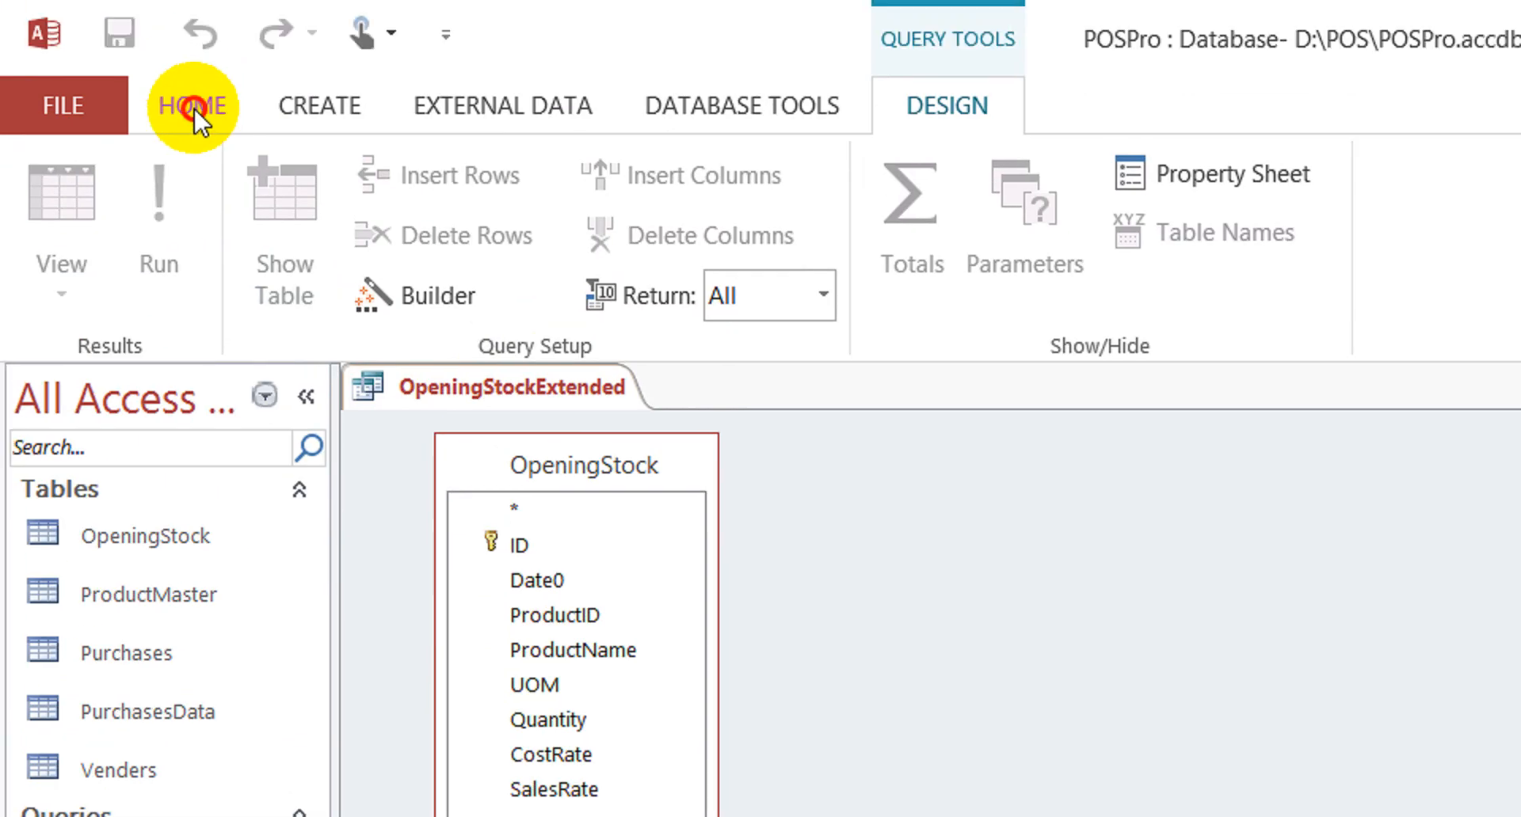
# Show the OpeningStockExtended query in Datasheet View and check the BarCode column for each record
pyautogui.click(193, 108)
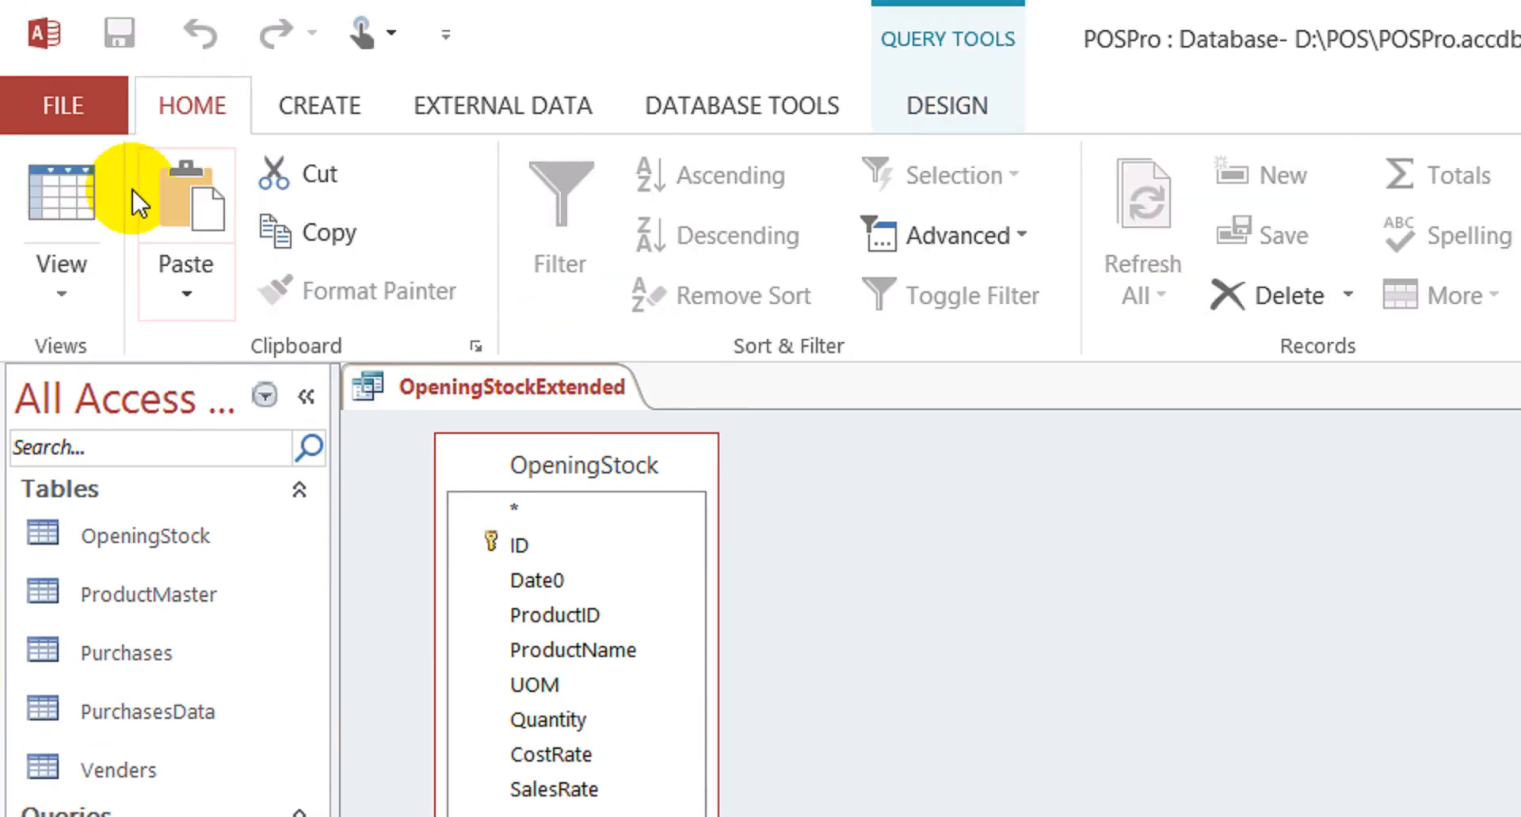
pyautogui.click(71, 190)
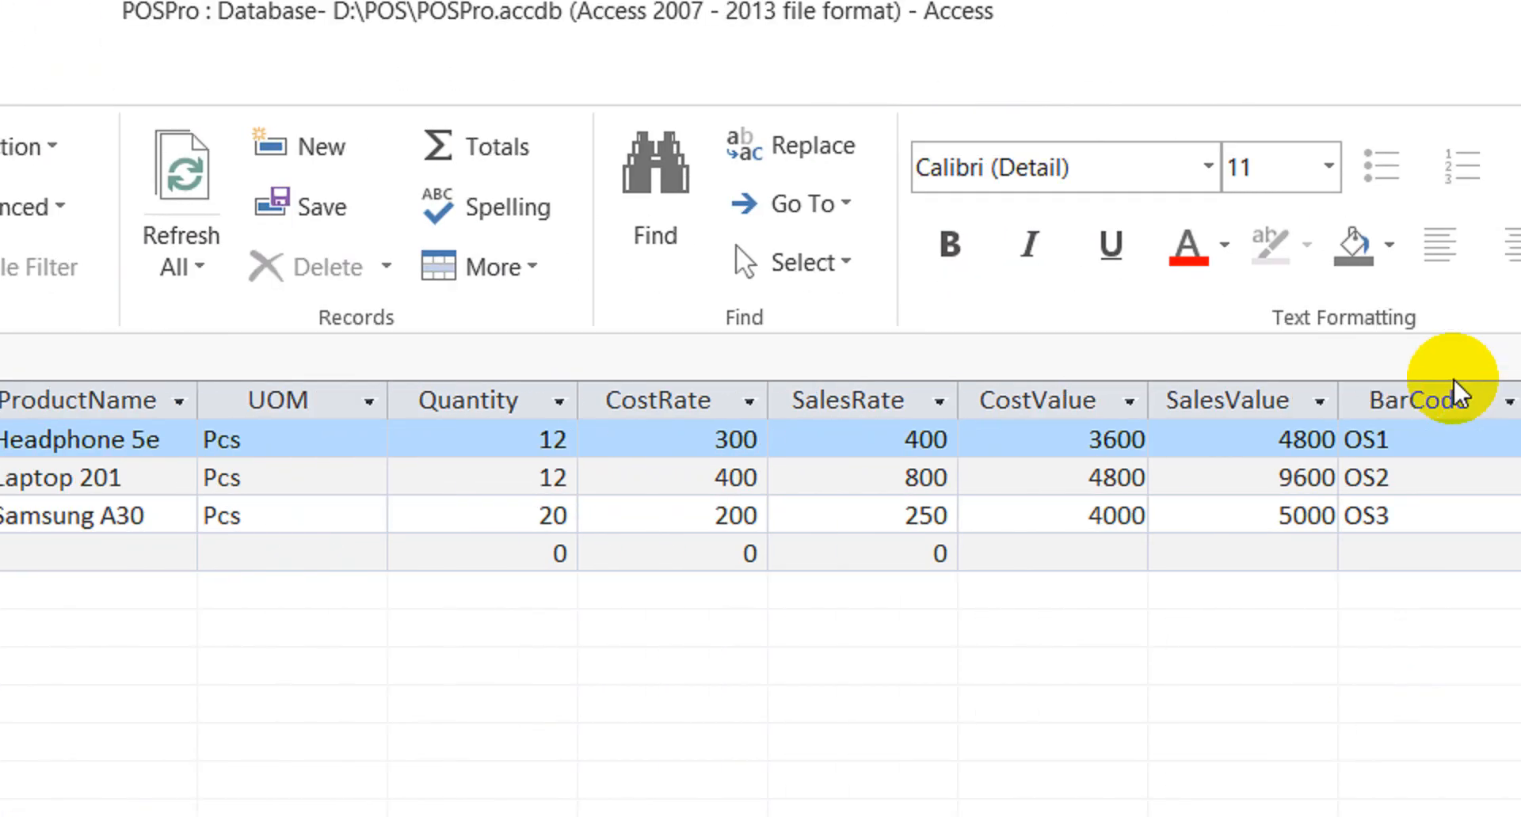
pyautogui.click(1267, 435)
pyautogui.click(1222, 474)
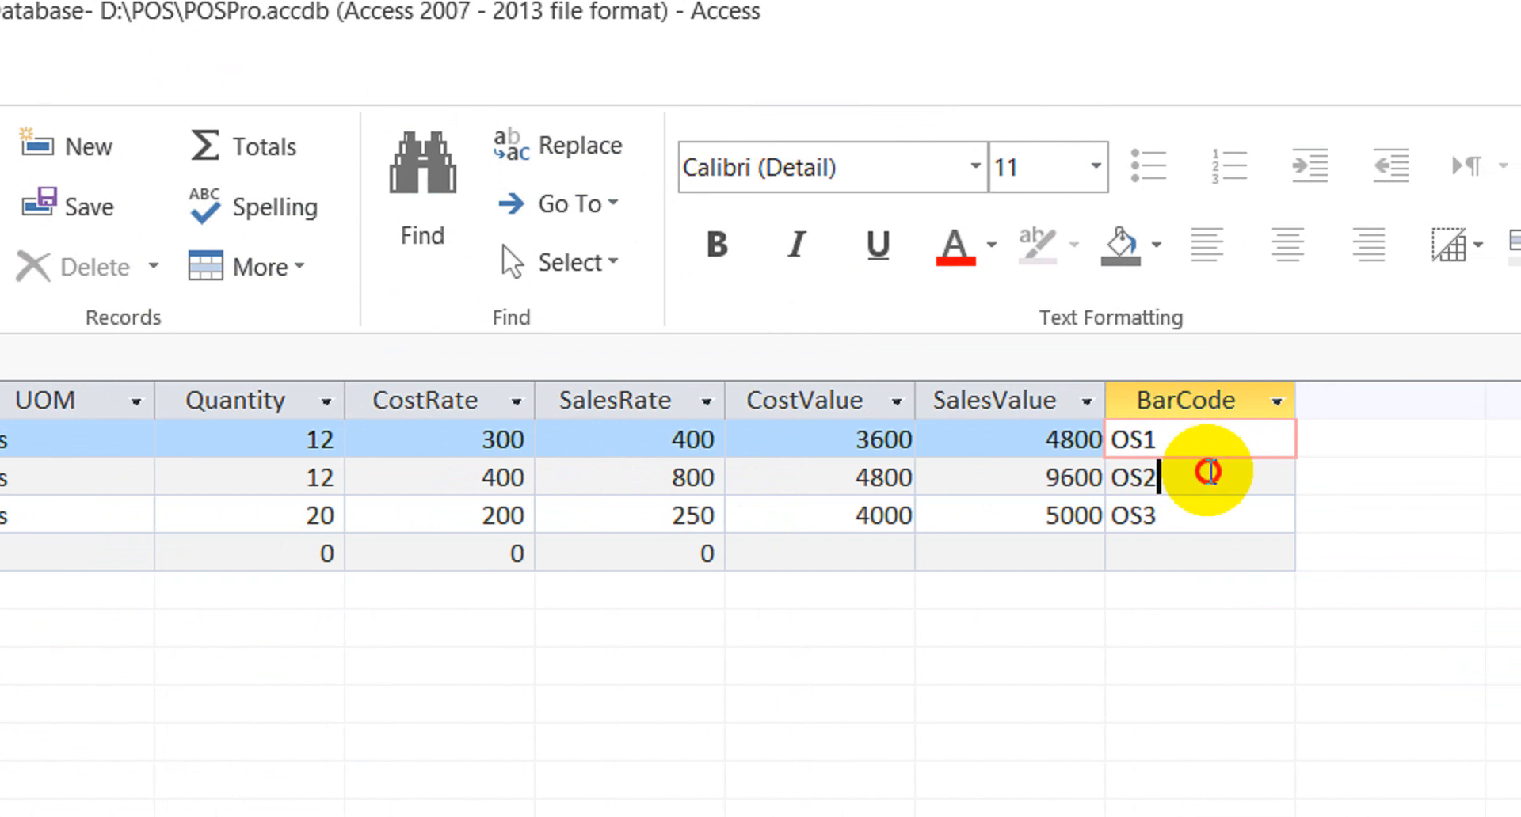
pyautogui.click(1212, 513)
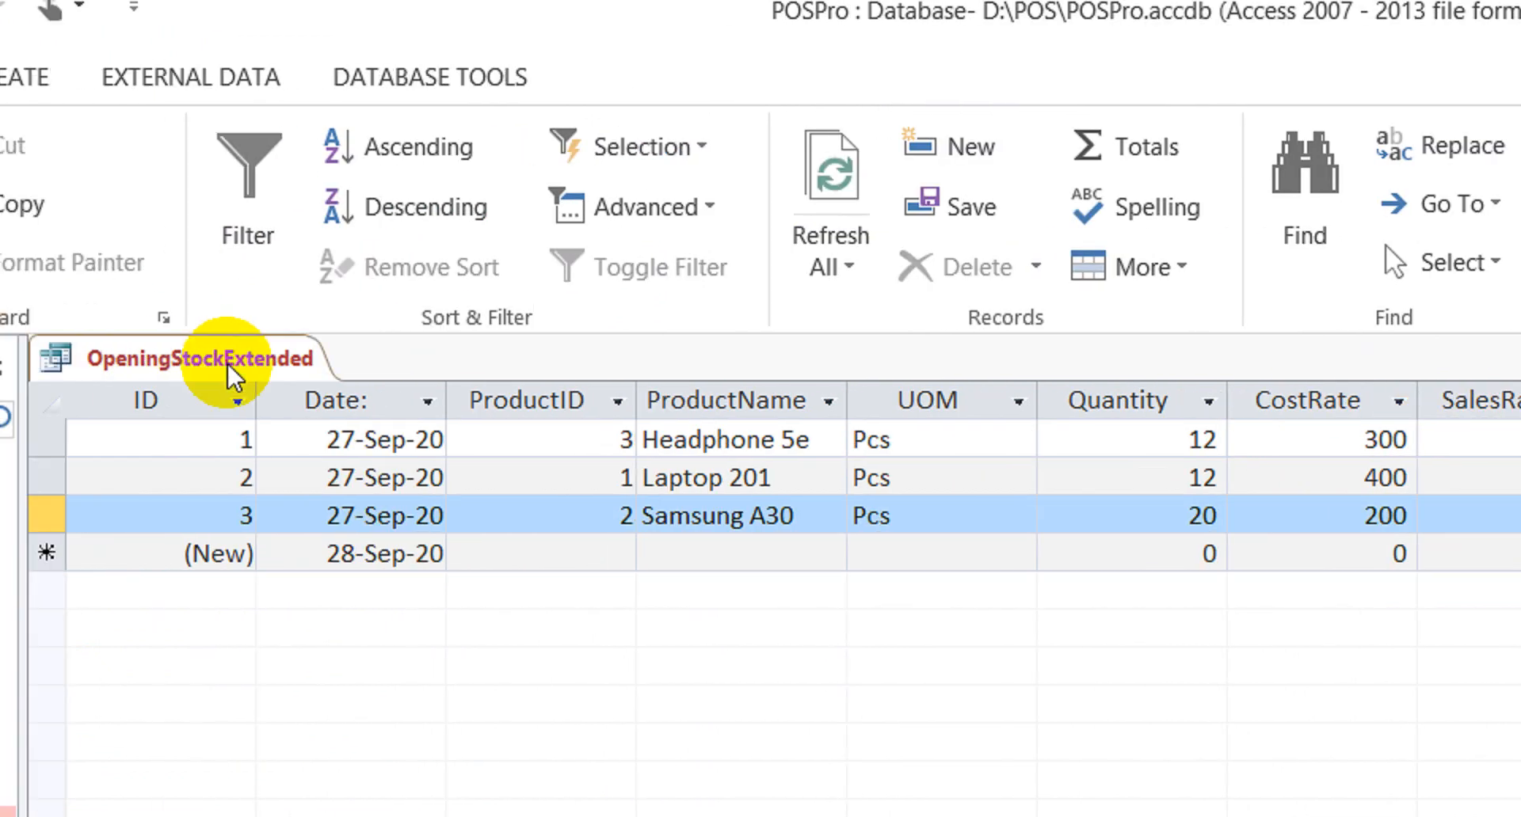
# Close the OpeningStockExtended query and save its design changes
pyautogui.rightClick(232, 374)
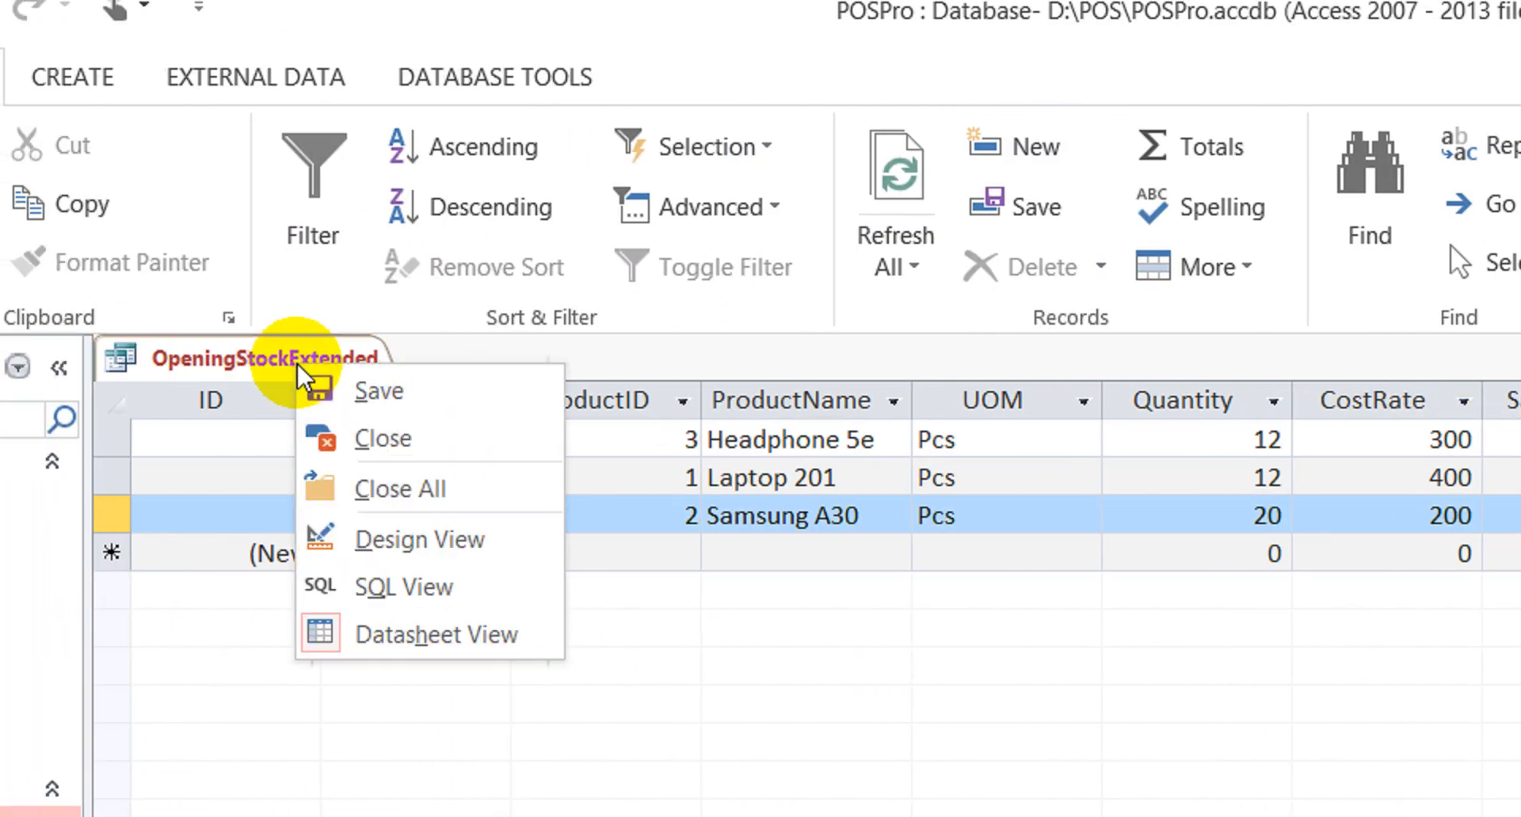
pyautogui.click(333, 442)
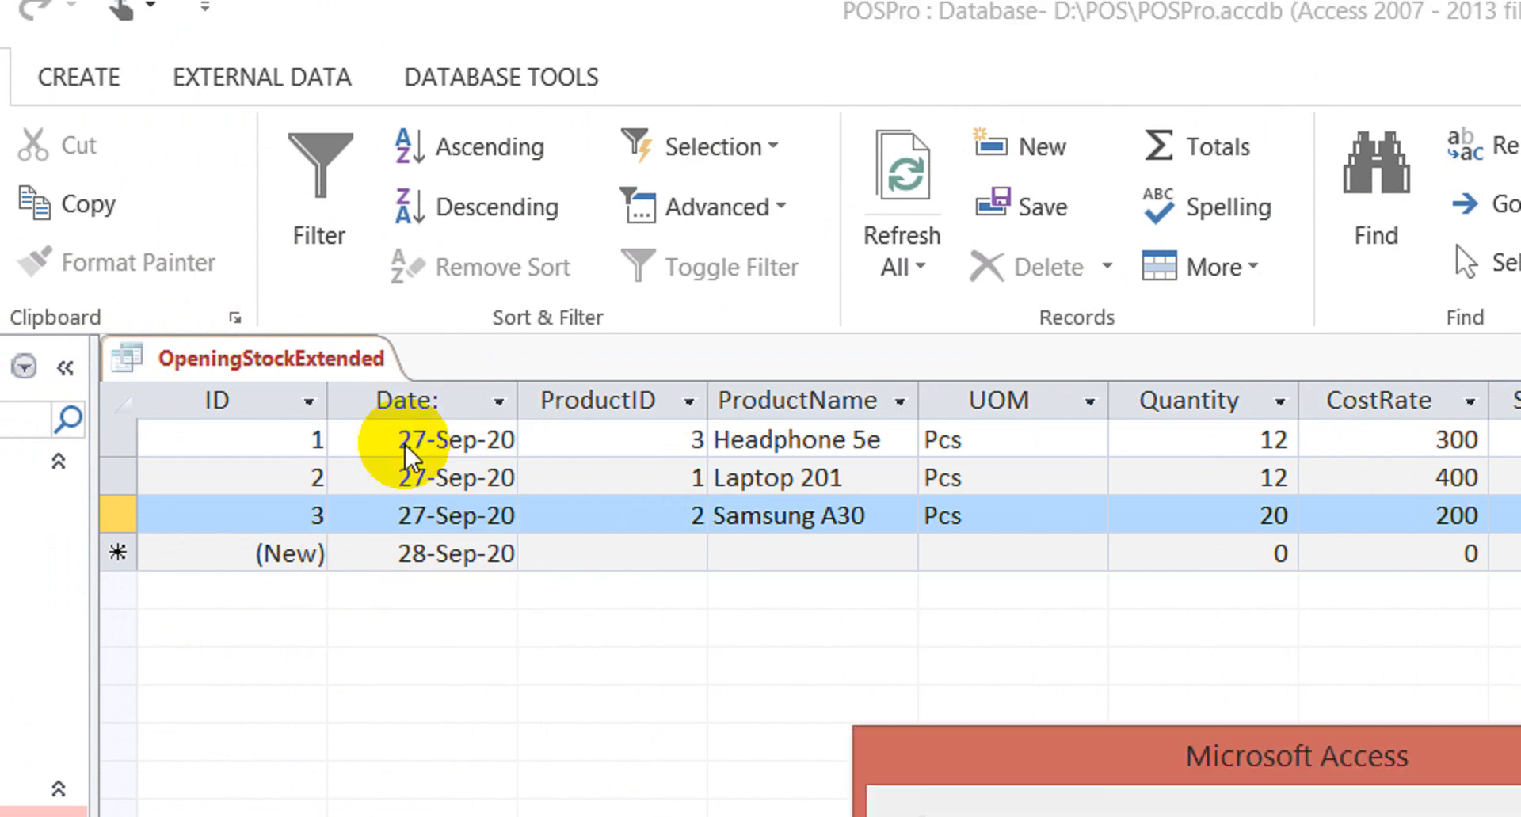
pyautogui.click(1105, 580)
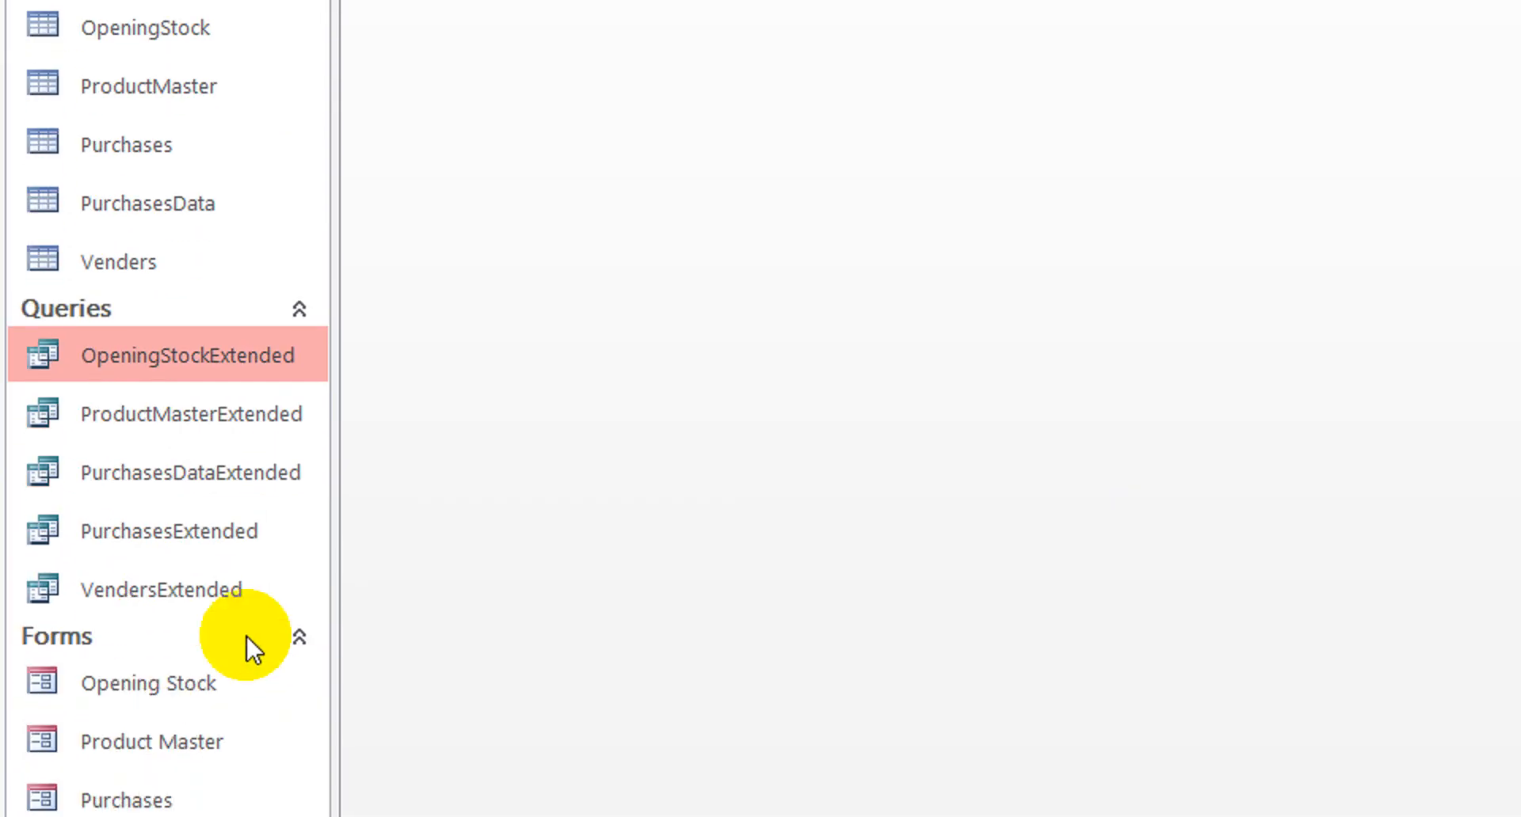
pyautogui.click(164, 494)
pyautogui.click(139, 526)
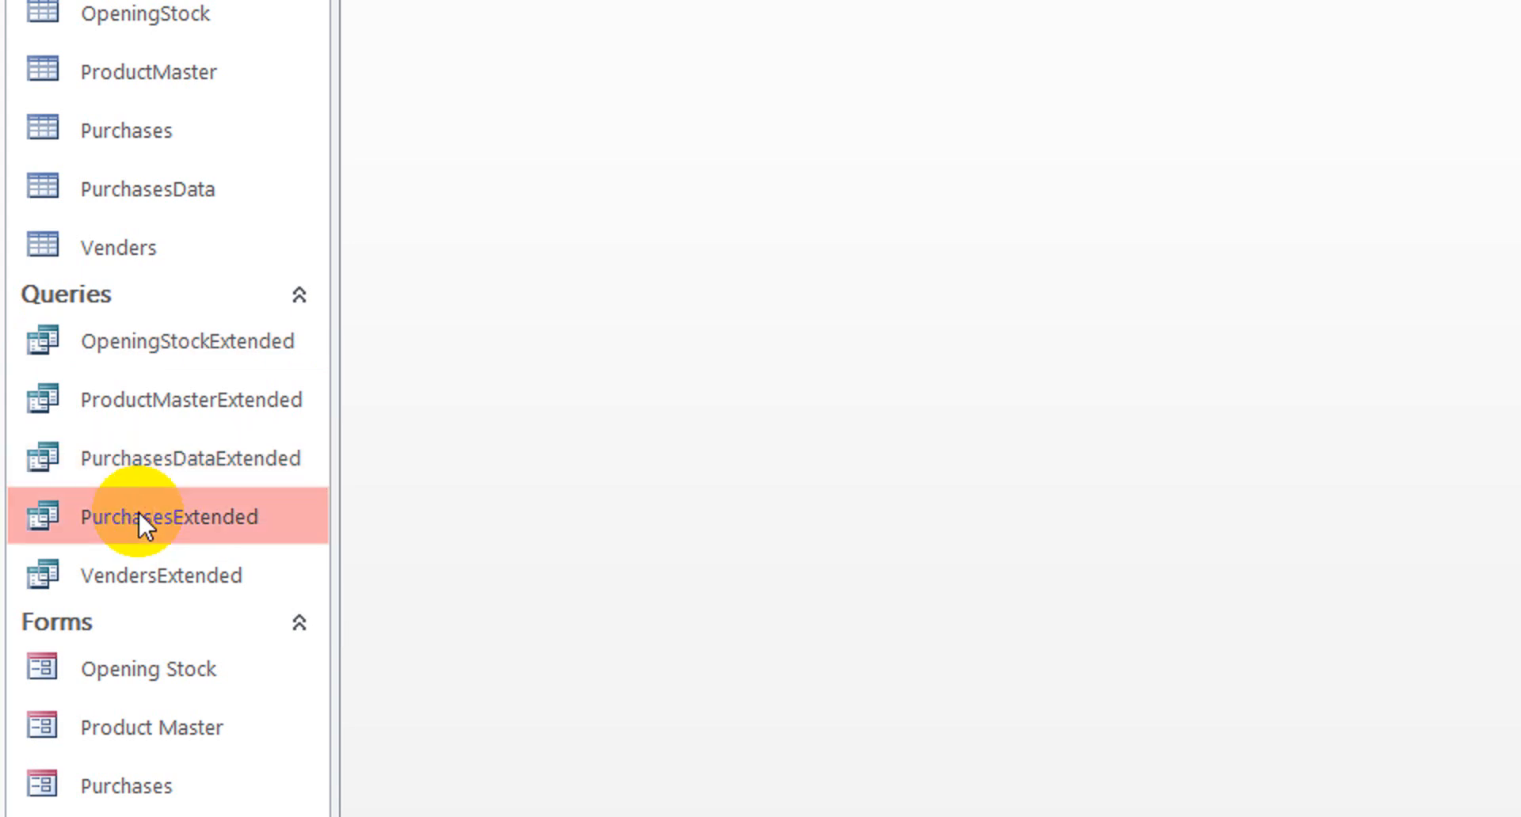
pyautogui.click(184, 440)
pyautogui.click(256, 333)
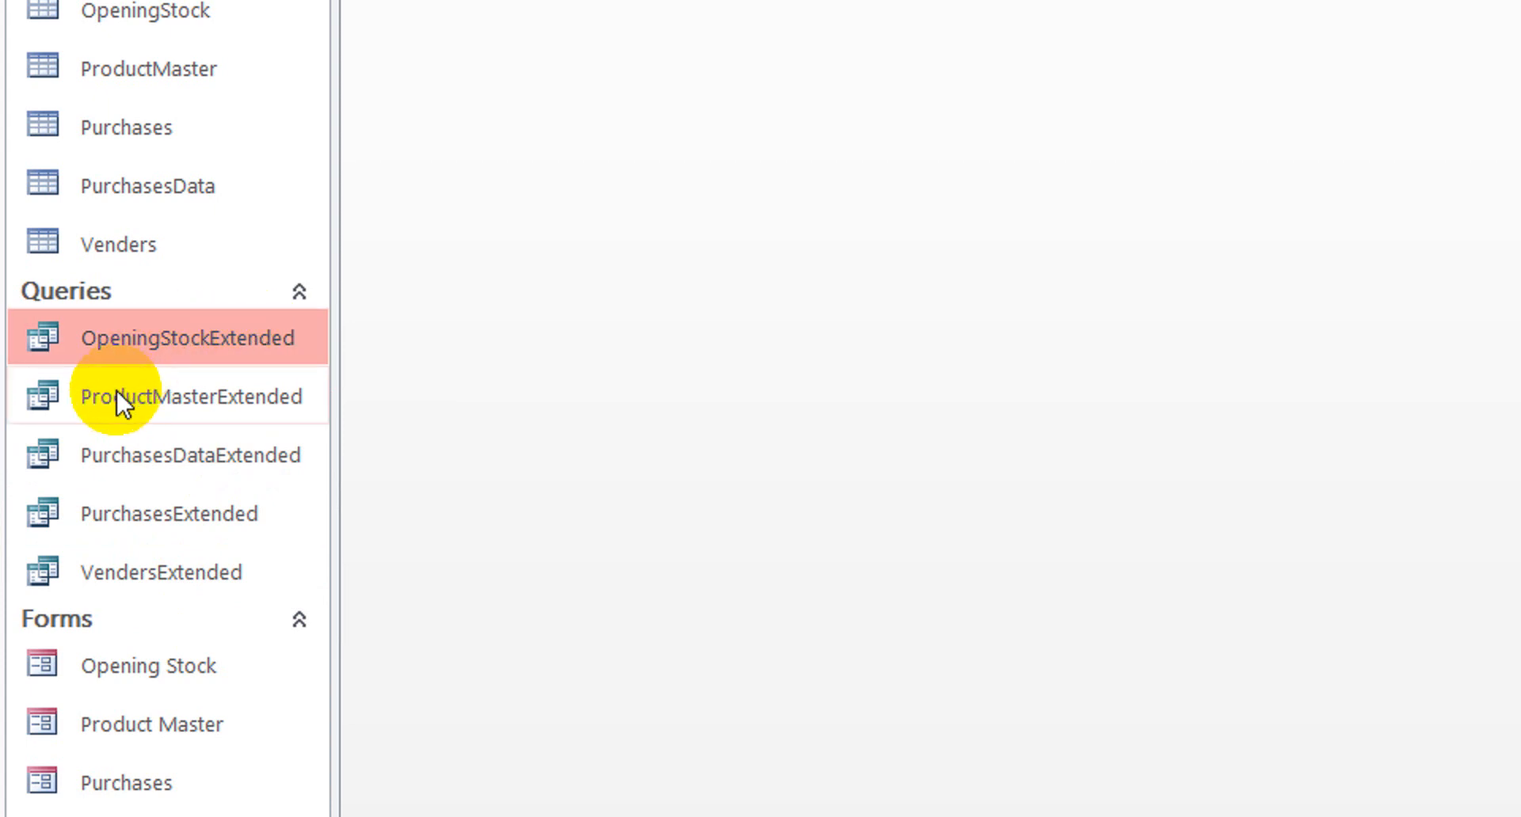
pyautogui.click(154, 392)
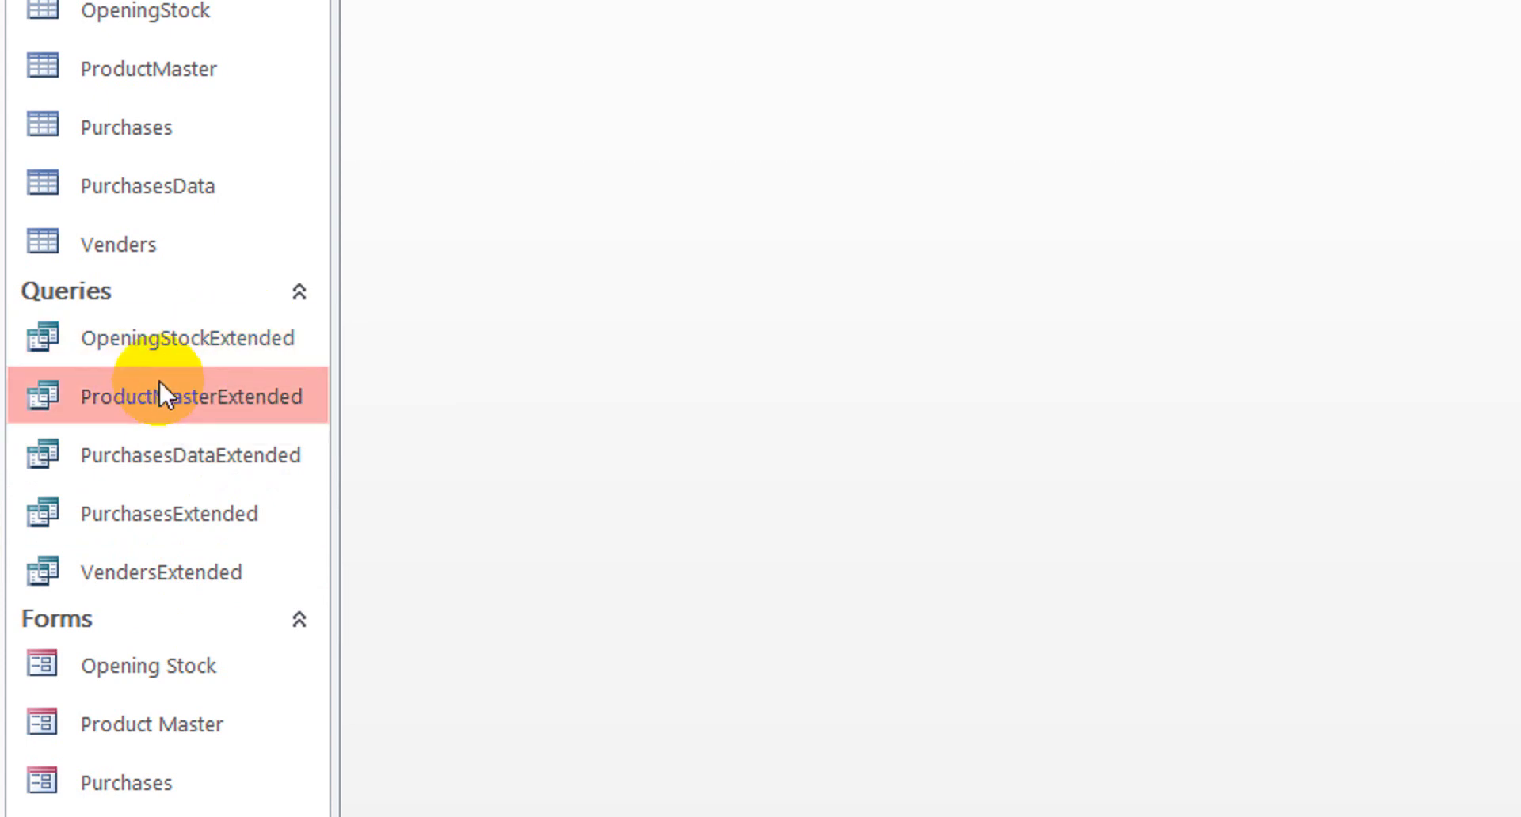
pyautogui.click(231, 333)
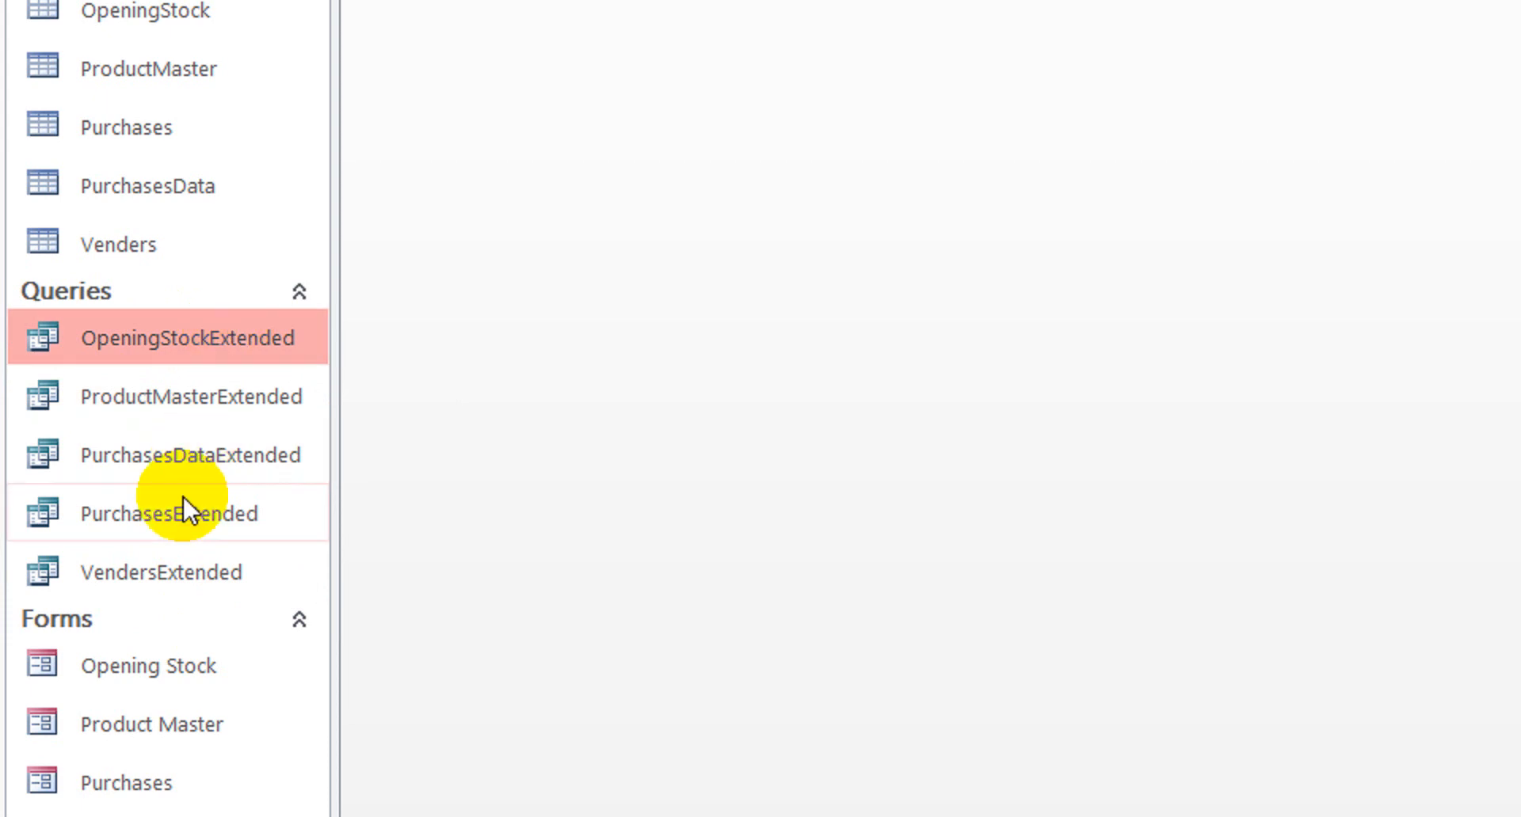
pyautogui.click(199, 516)
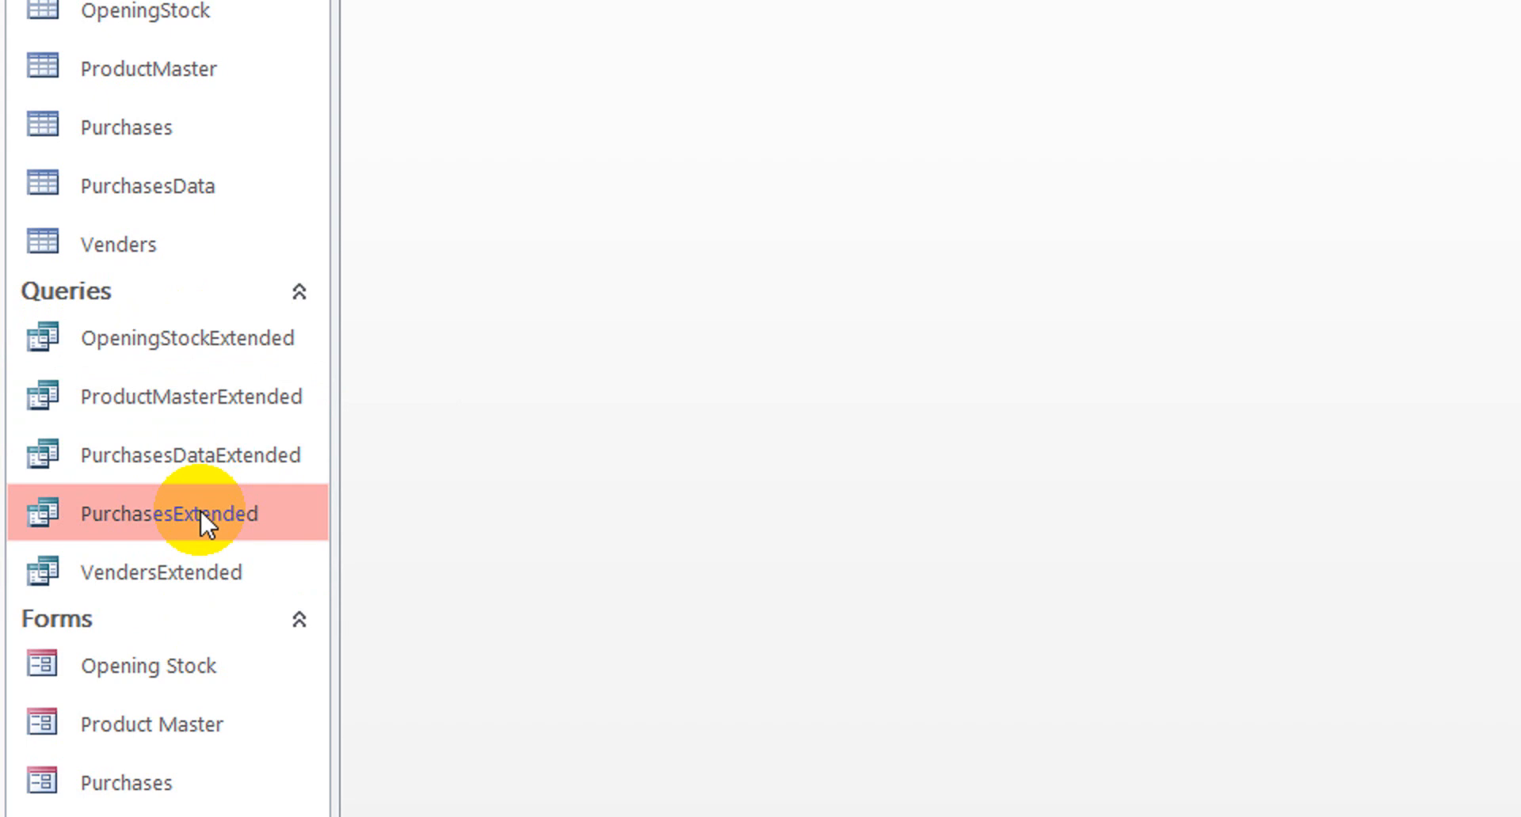
# Open the PurchasesDataExtended query in Design View and paste BarCode: "OS" & [id] into the first empty field
pyautogui.rightClick(244, 458)
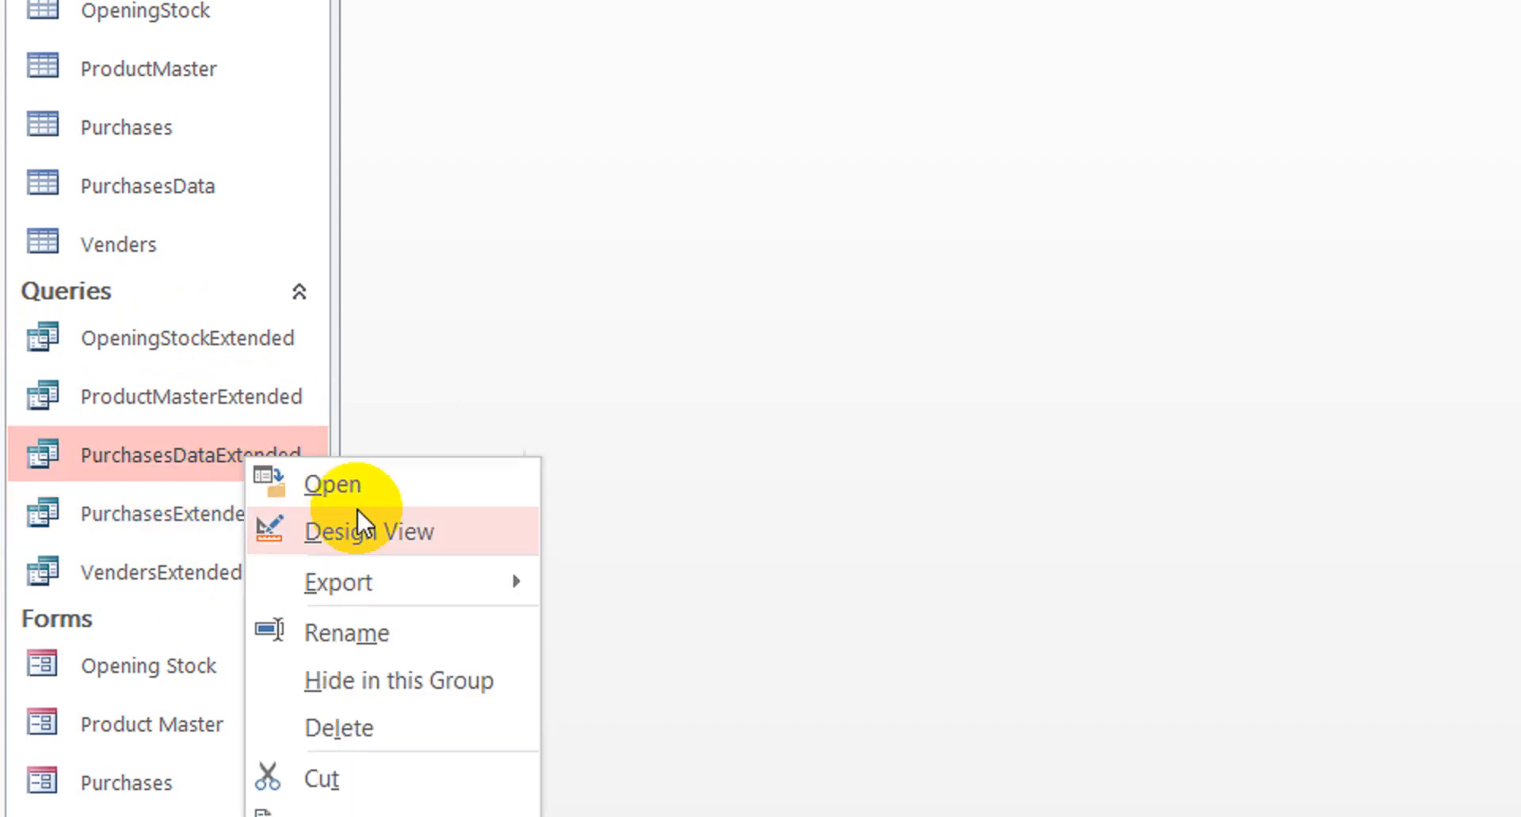
pyautogui.click(383, 529)
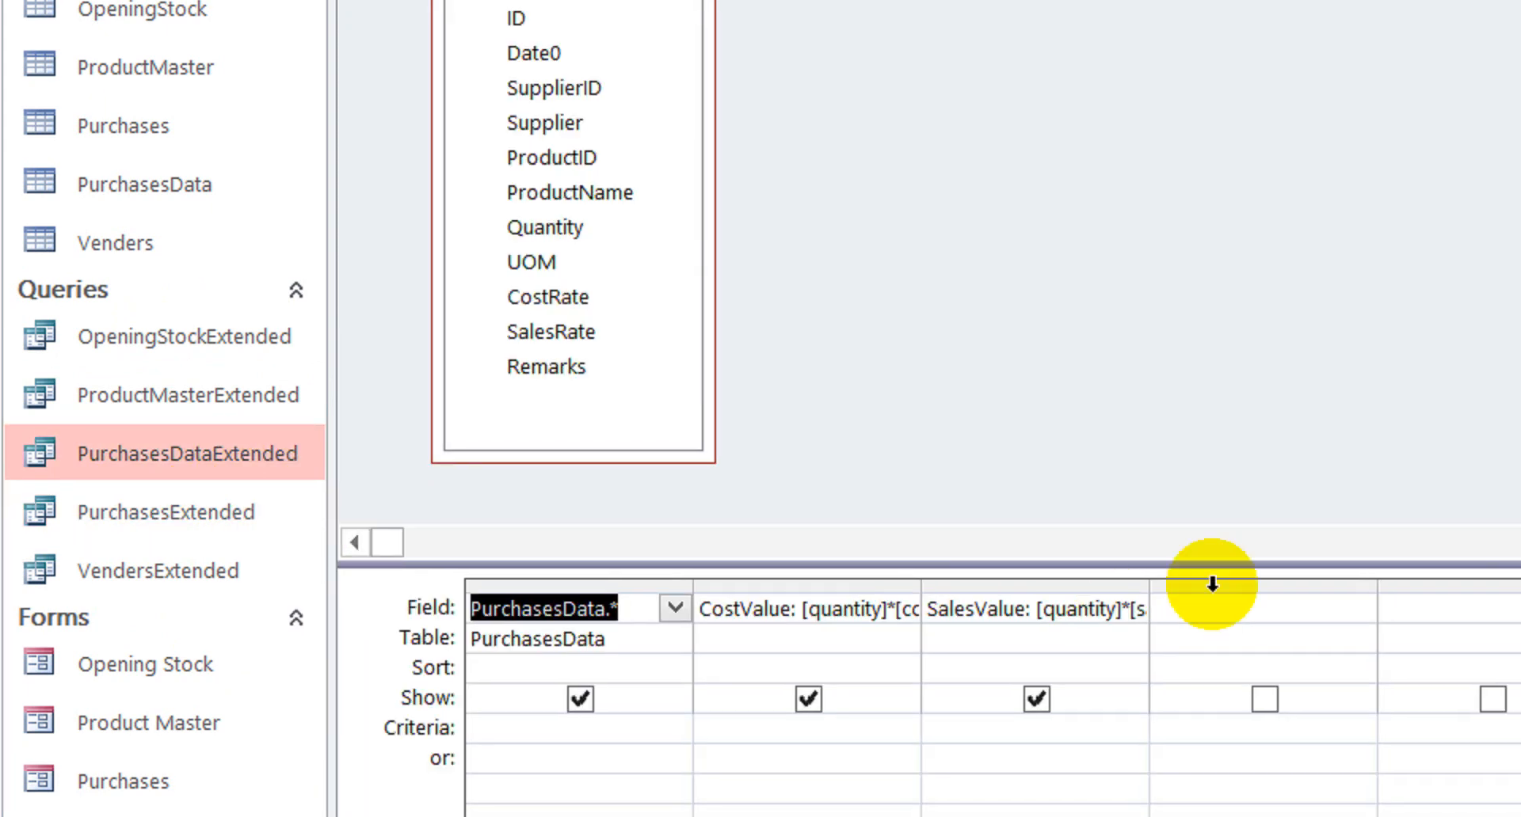
pyautogui.click(1243, 608)
pyautogui.hotkey('ctrl', 'v')
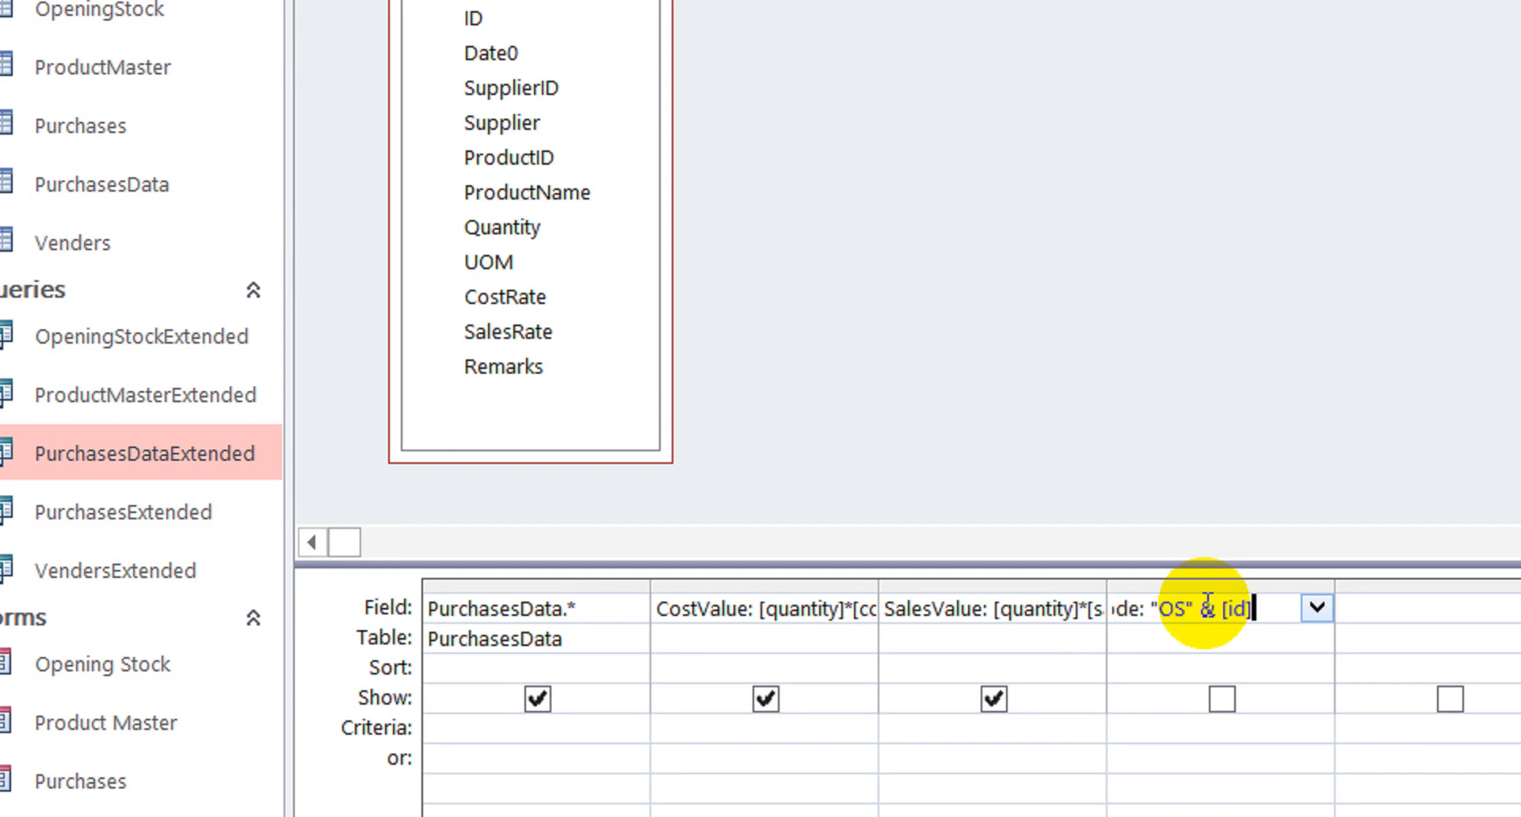
# Change the prefix in the pasted BarCode expression to "PS"
pyautogui.press('Left')
pyautogui.press('Left')
pyautogui.press('Left')
pyautogui.press('Left')
pyautogui.press('Left')
pyautogui.press('Left')
pyautogui.press('Left')
pyautogui.press('Left')
pyautogui.press('Left')
pyautogui.press('Left')
pyautogui.hotkey('shift', 'Right')
pyautogui.write('P')
pyautogui.press('Down')
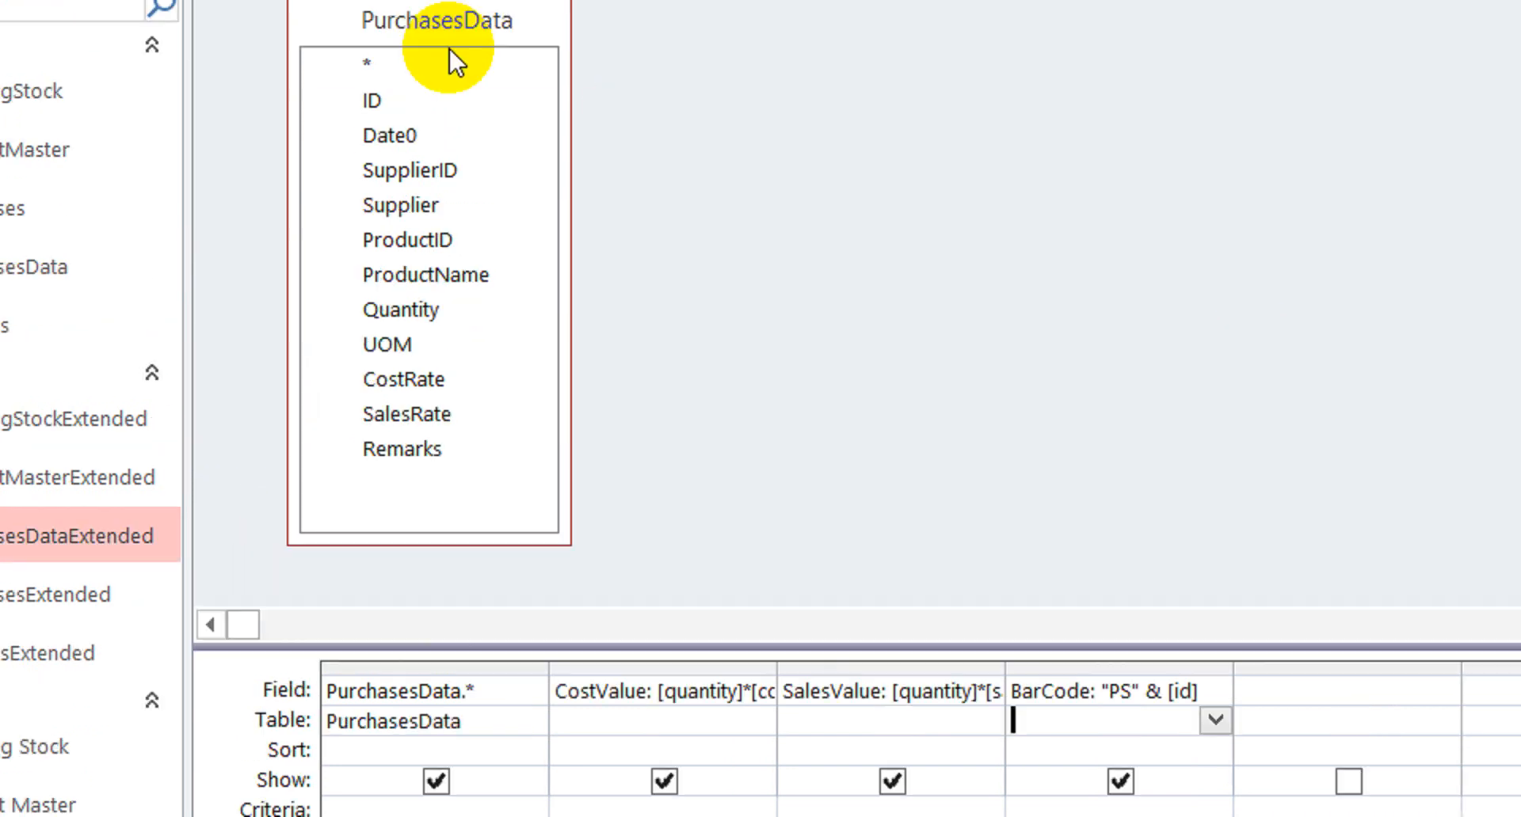
# Show the PurchasesDataExtended query in Datasheet View to check its records
pyautogui.click(329, 215)
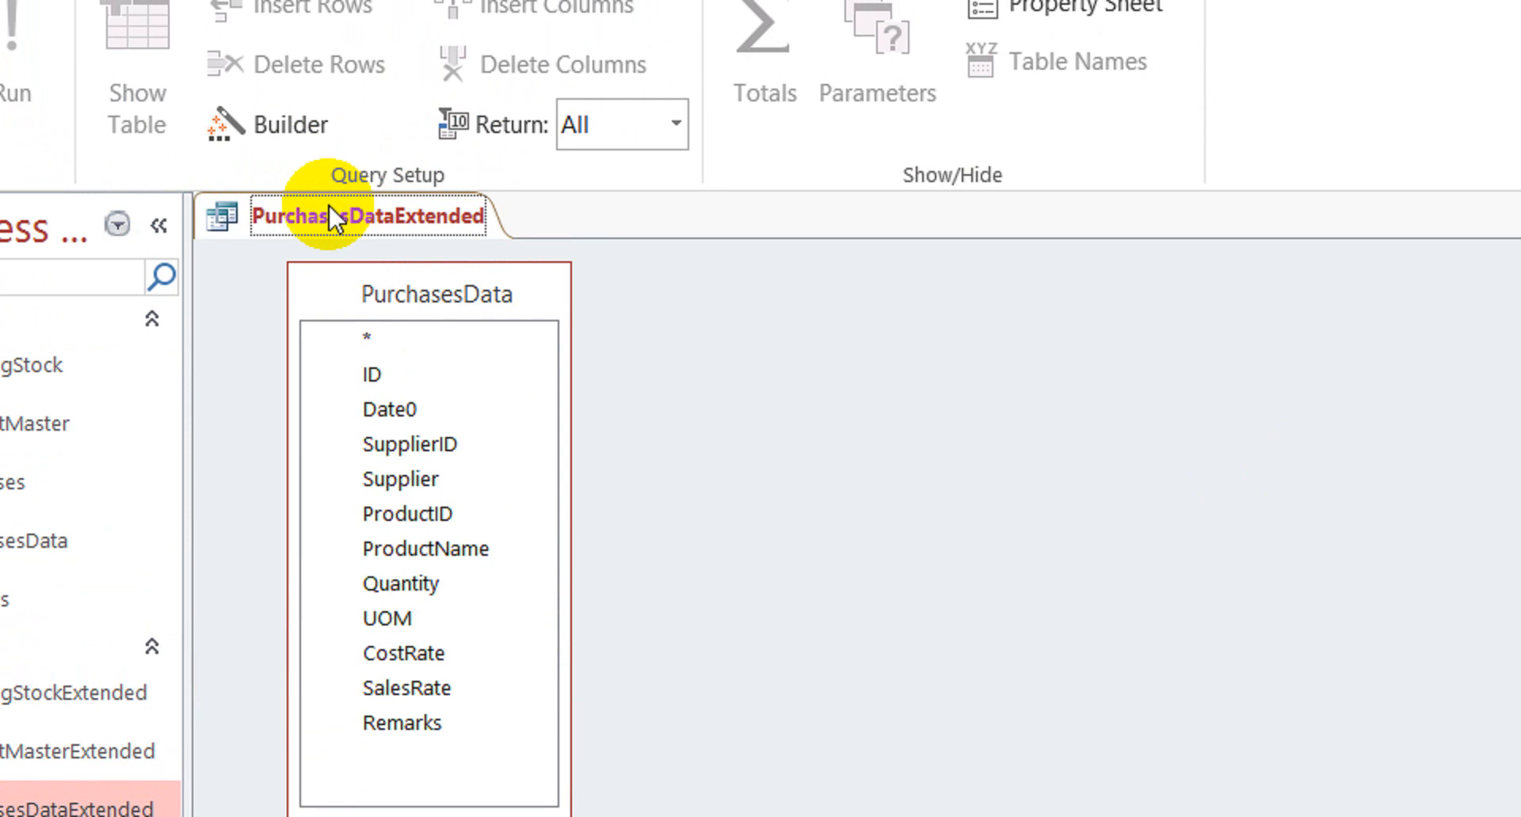
pyautogui.click(181, 116)
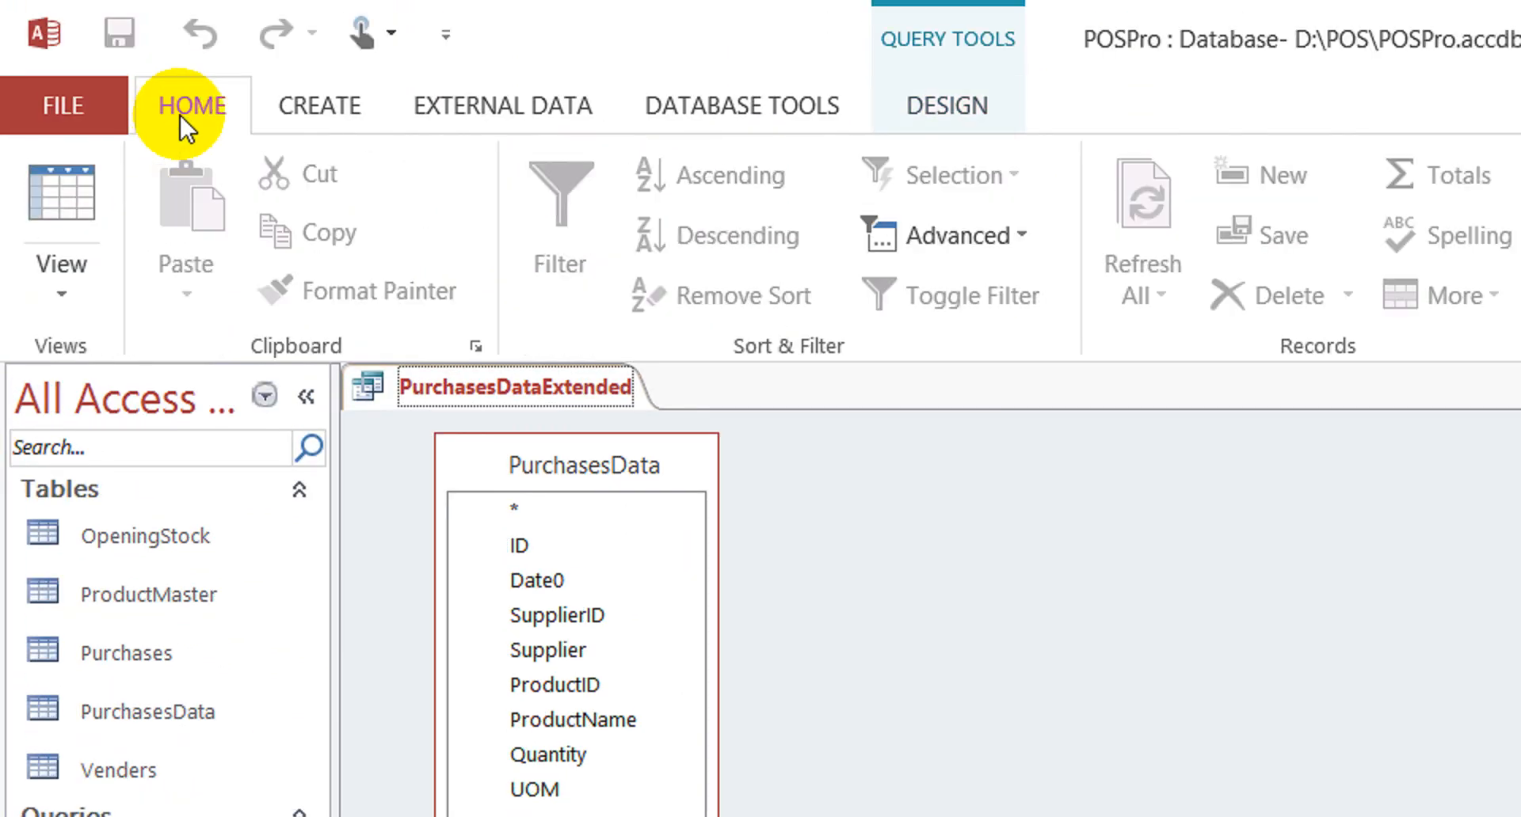
pyautogui.click(73, 208)
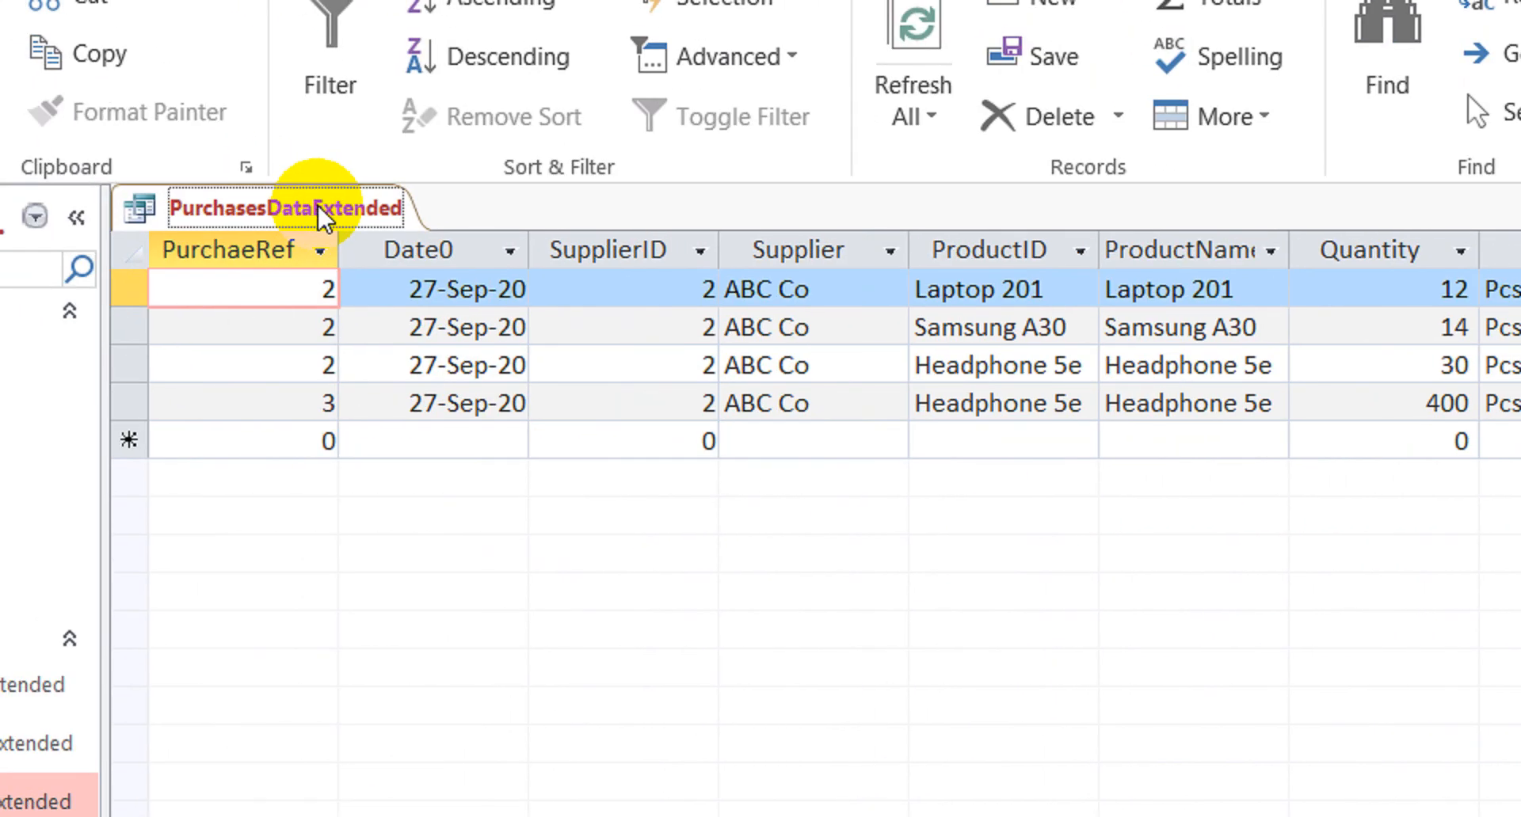
# Close the PurchasesDataExtended query and save its design changes
pyautogui.rightClick(322, 217)
pyautogui.click(442, 289)
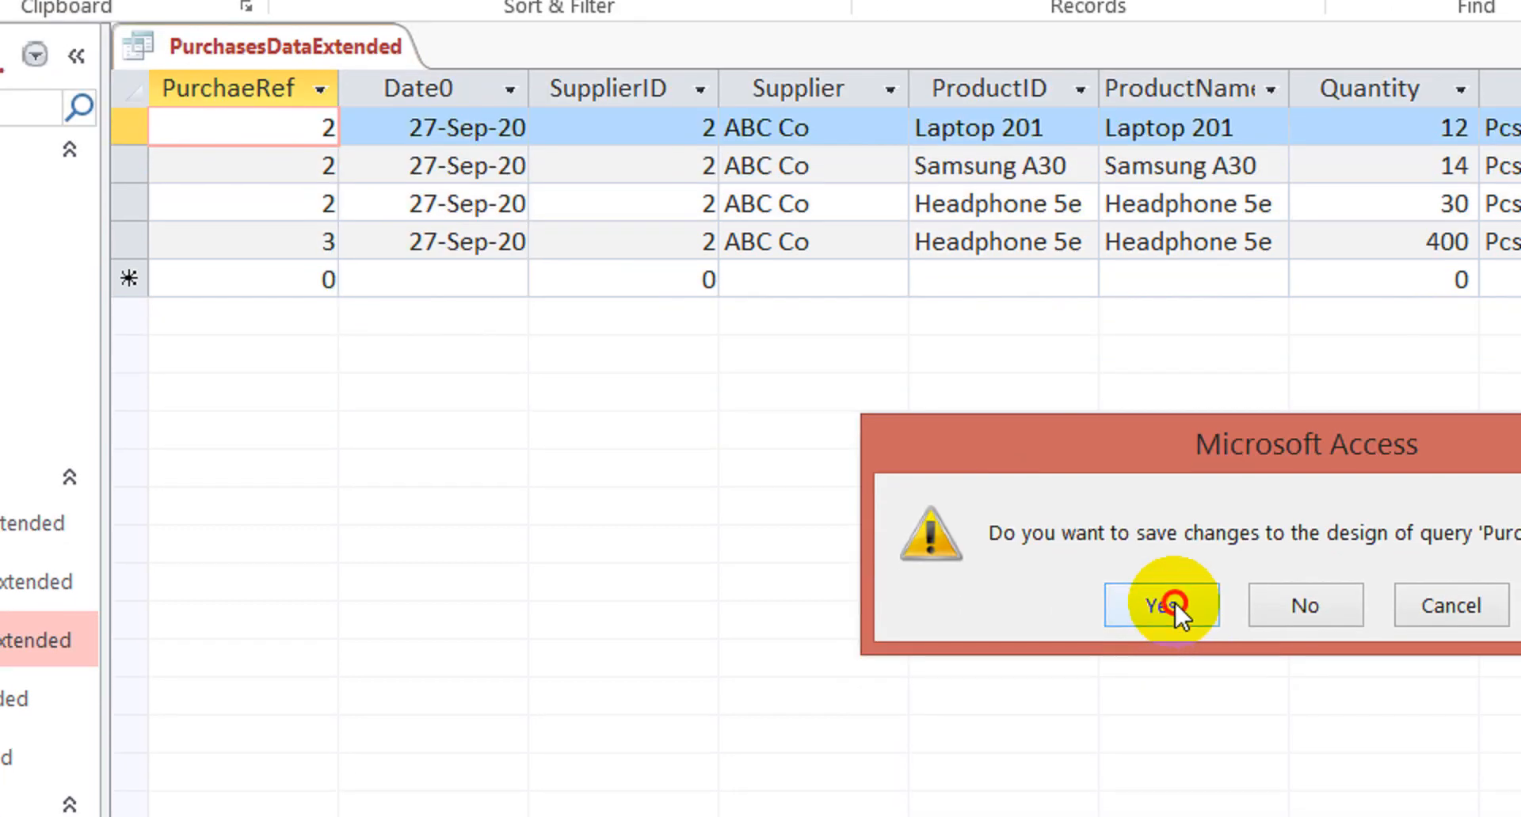
pyautogui.click(1176, 772)
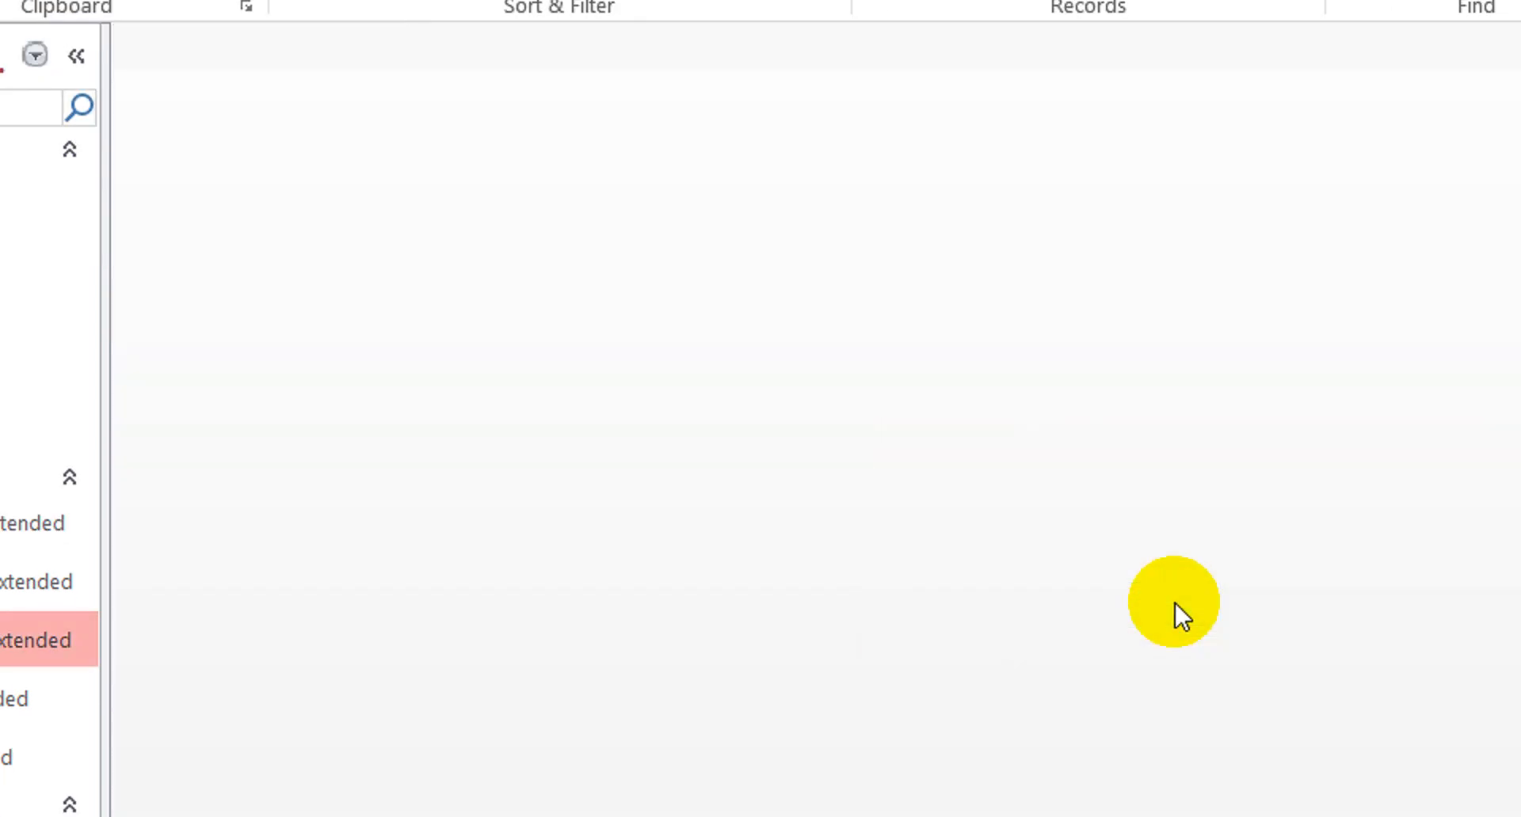
pyautogui.click(8, 312)
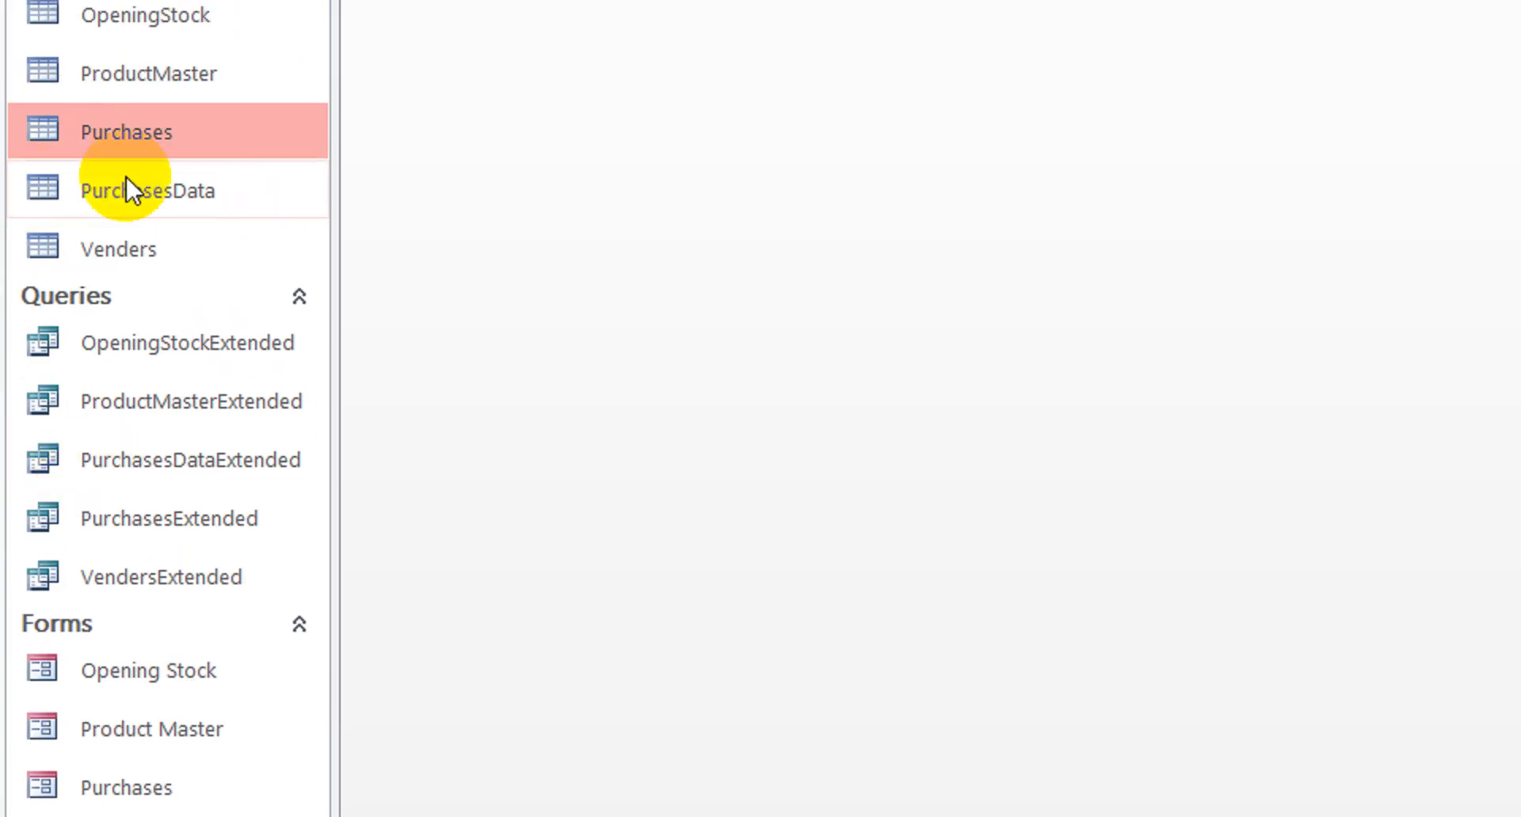
pyautogui.click(132, 181)
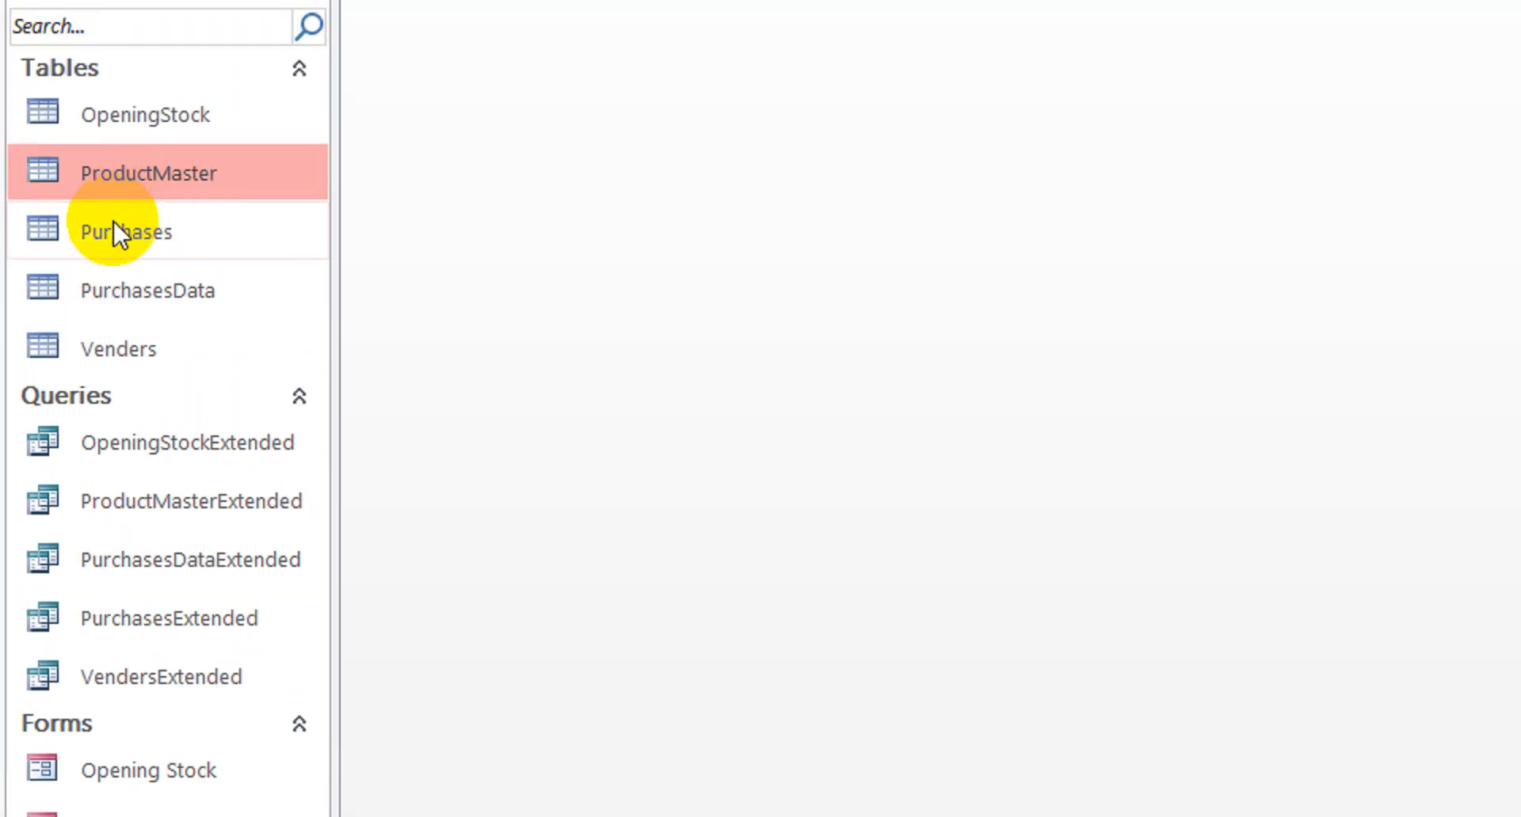
# Duplicate the Purchases table with its structure and data as a new table named Sales
pyautogui.click(112, 205)
pyautogui.rightClick(113, 220)
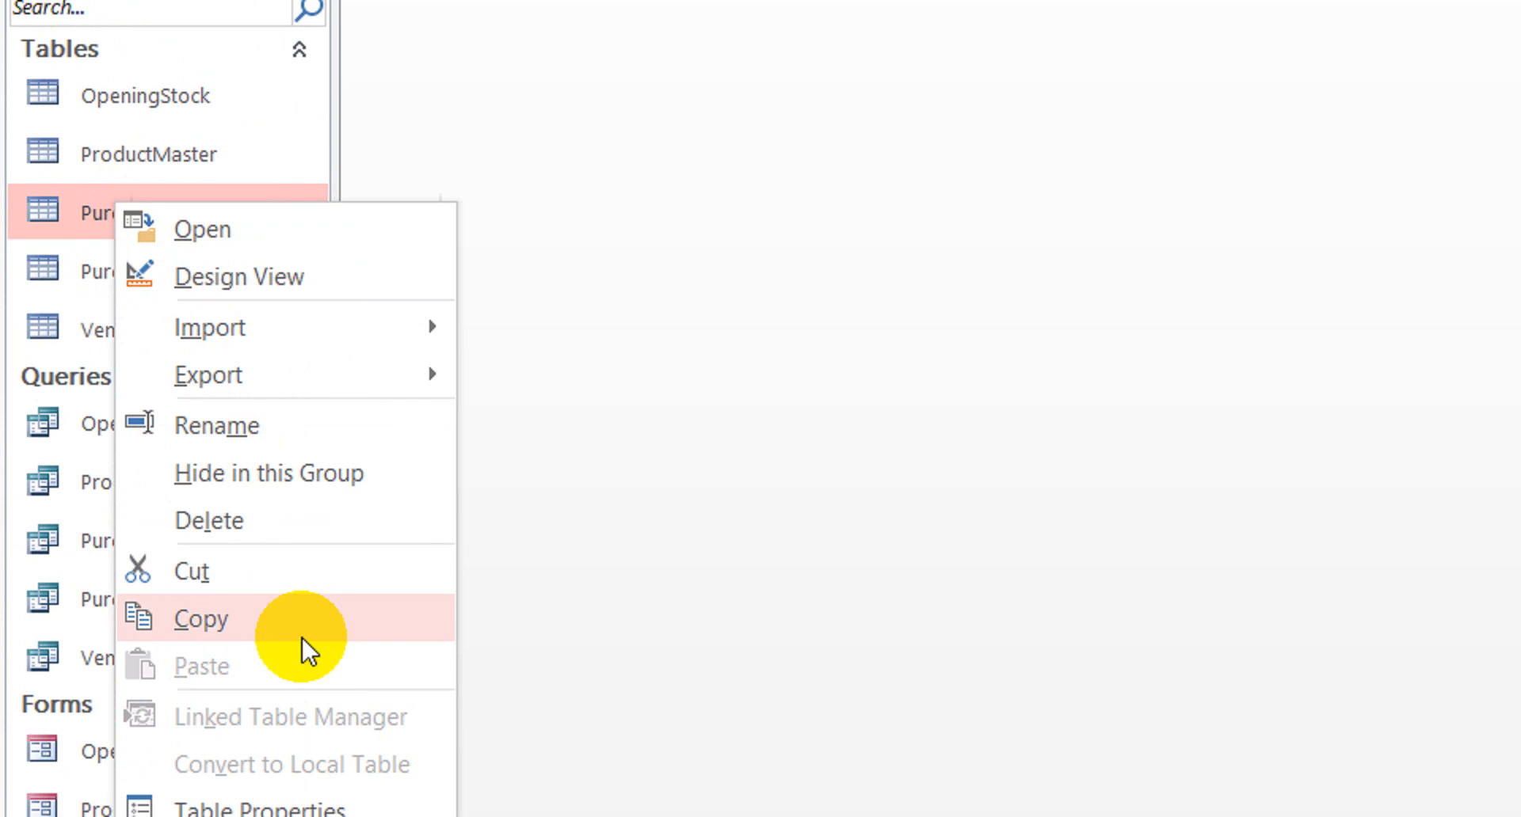
pyautogui.click(294, 646)
pyautogui.hotkey('ctrl', 'v')
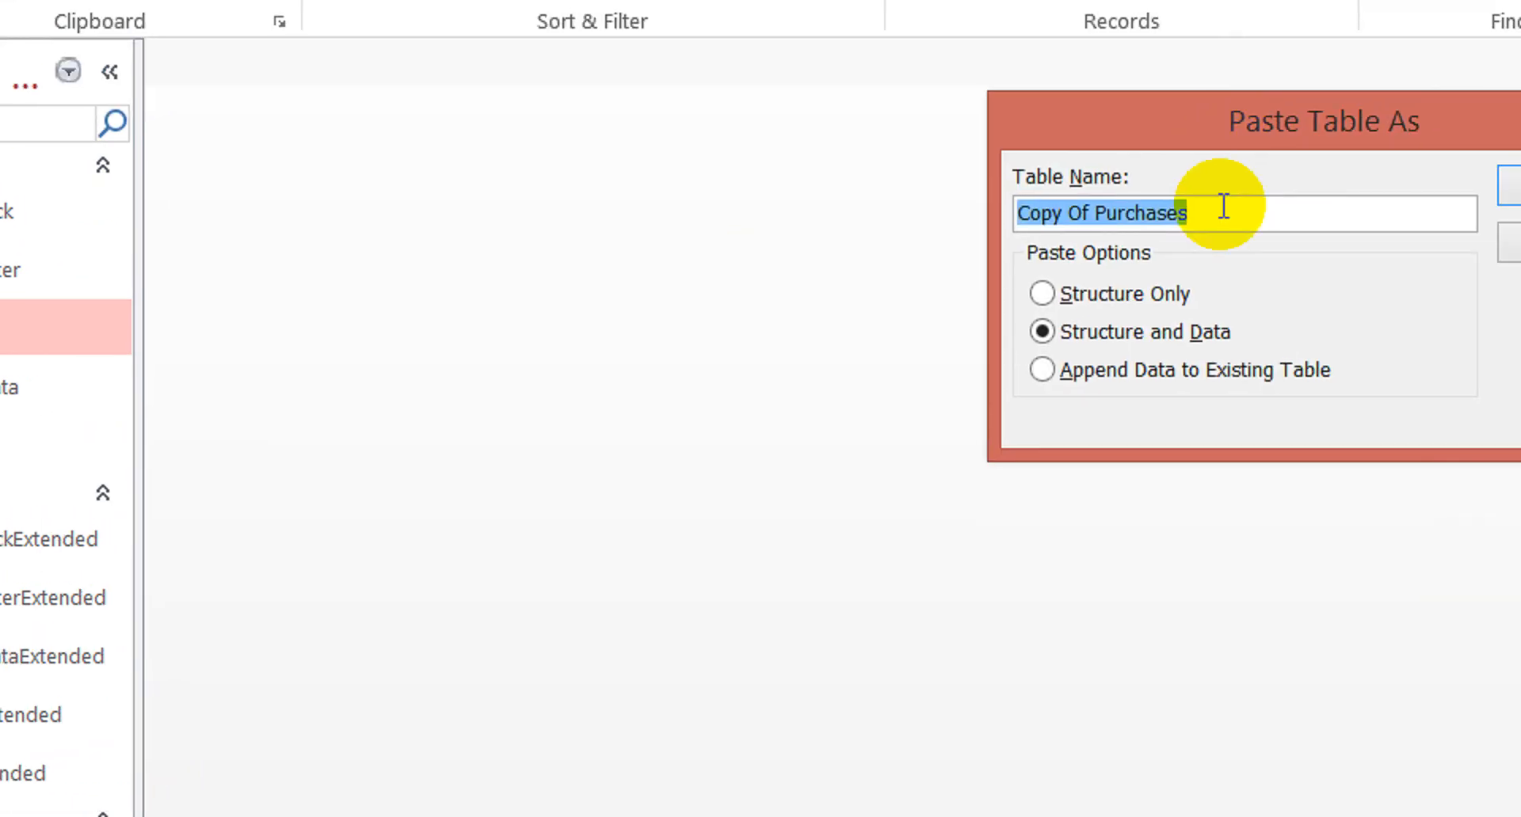
pyautogui.click(1207, 206)
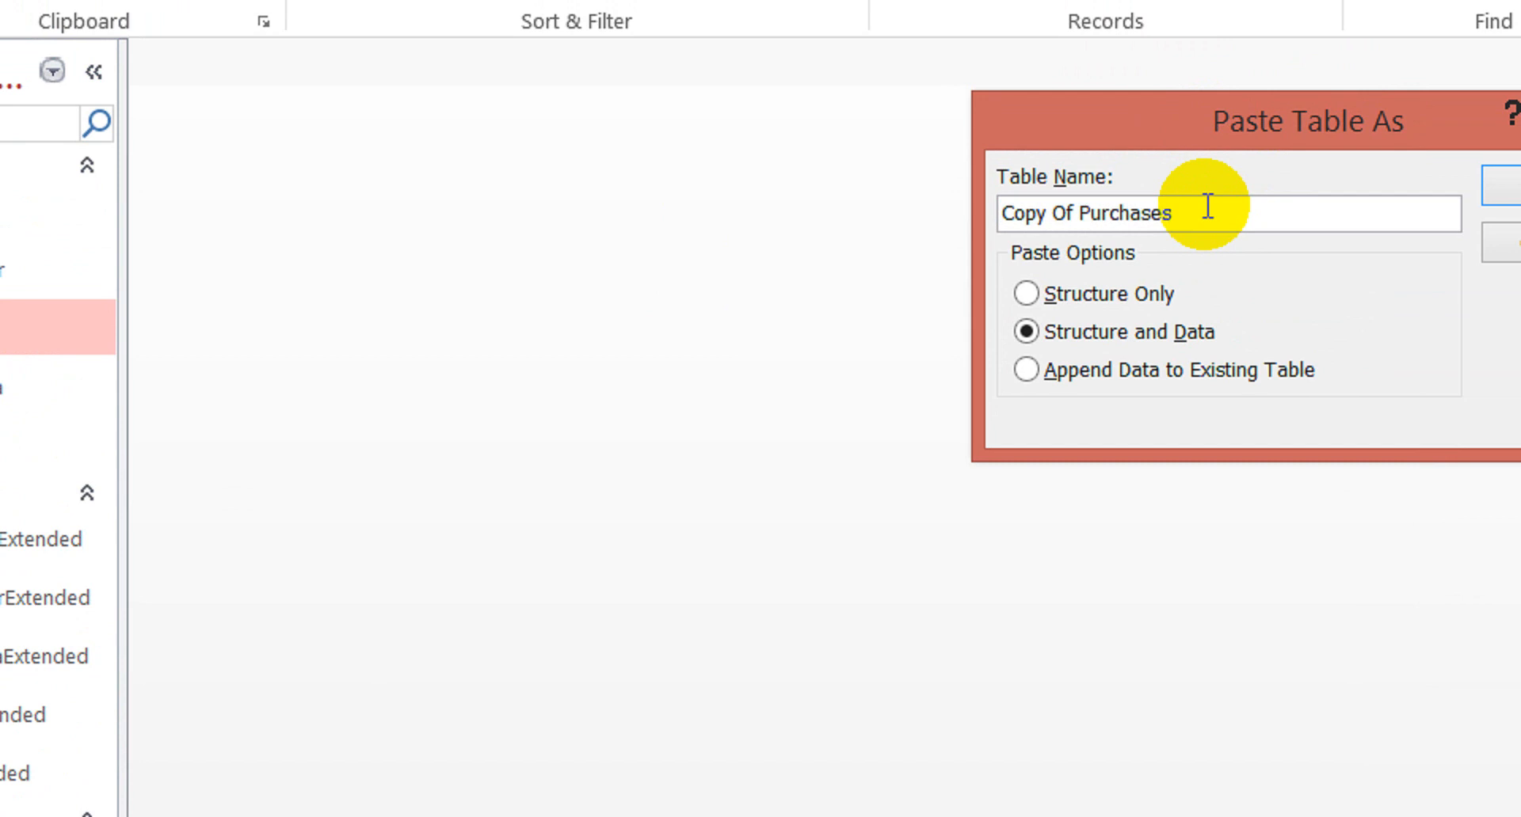
pyautogui.press('Right')
pyautogui.hotkey('ctrl', 'shift', 'Left')
pyautogui.hotkey('ctrl', 'shift', 'Left')
pyautogui.hotkey('ctrl', 'shift', 'Left')
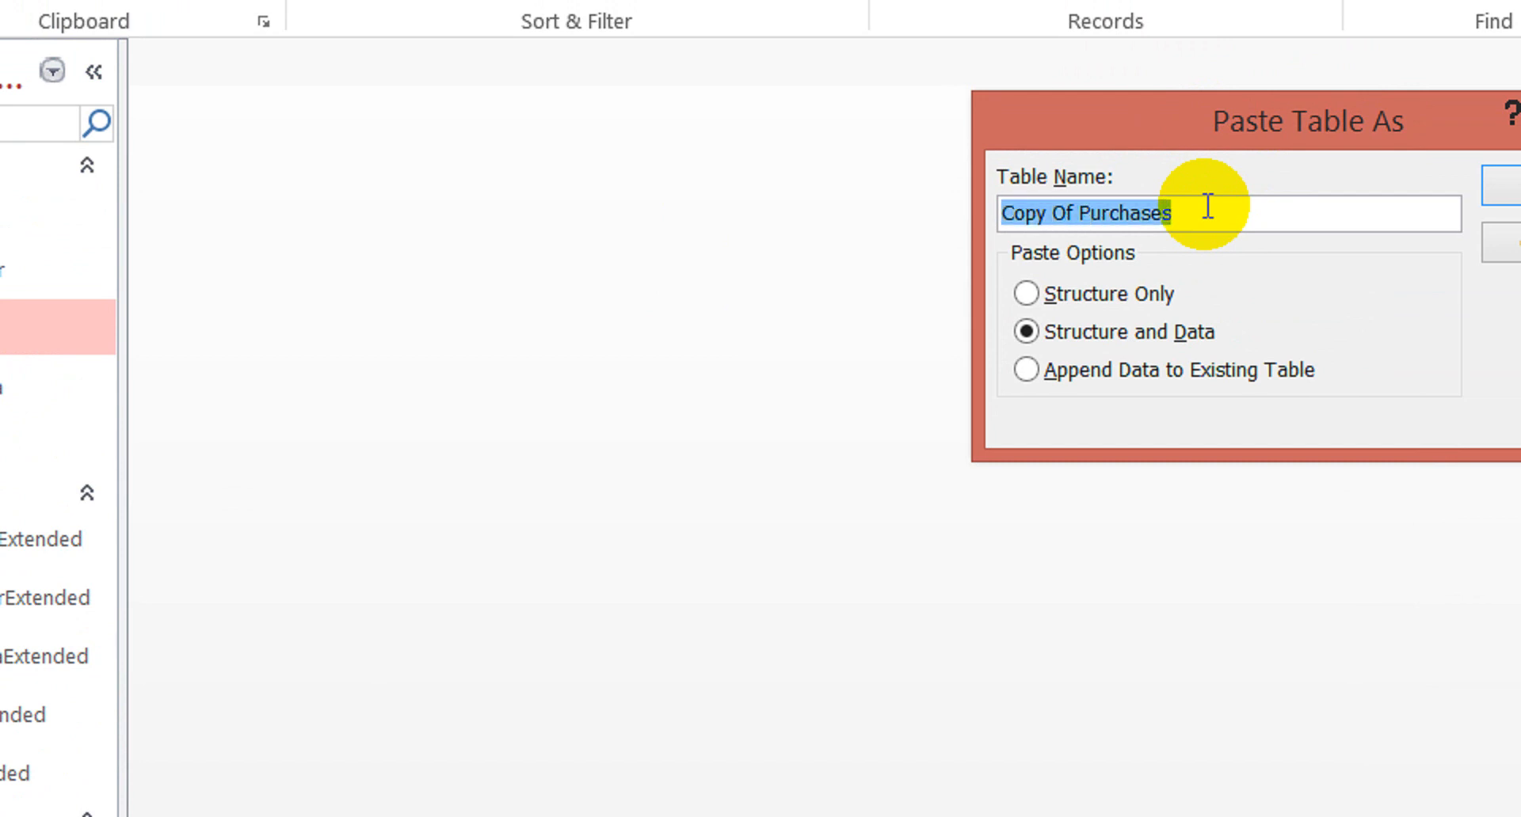
pyautogui.write('Sales')
pyautogui.press('Return')
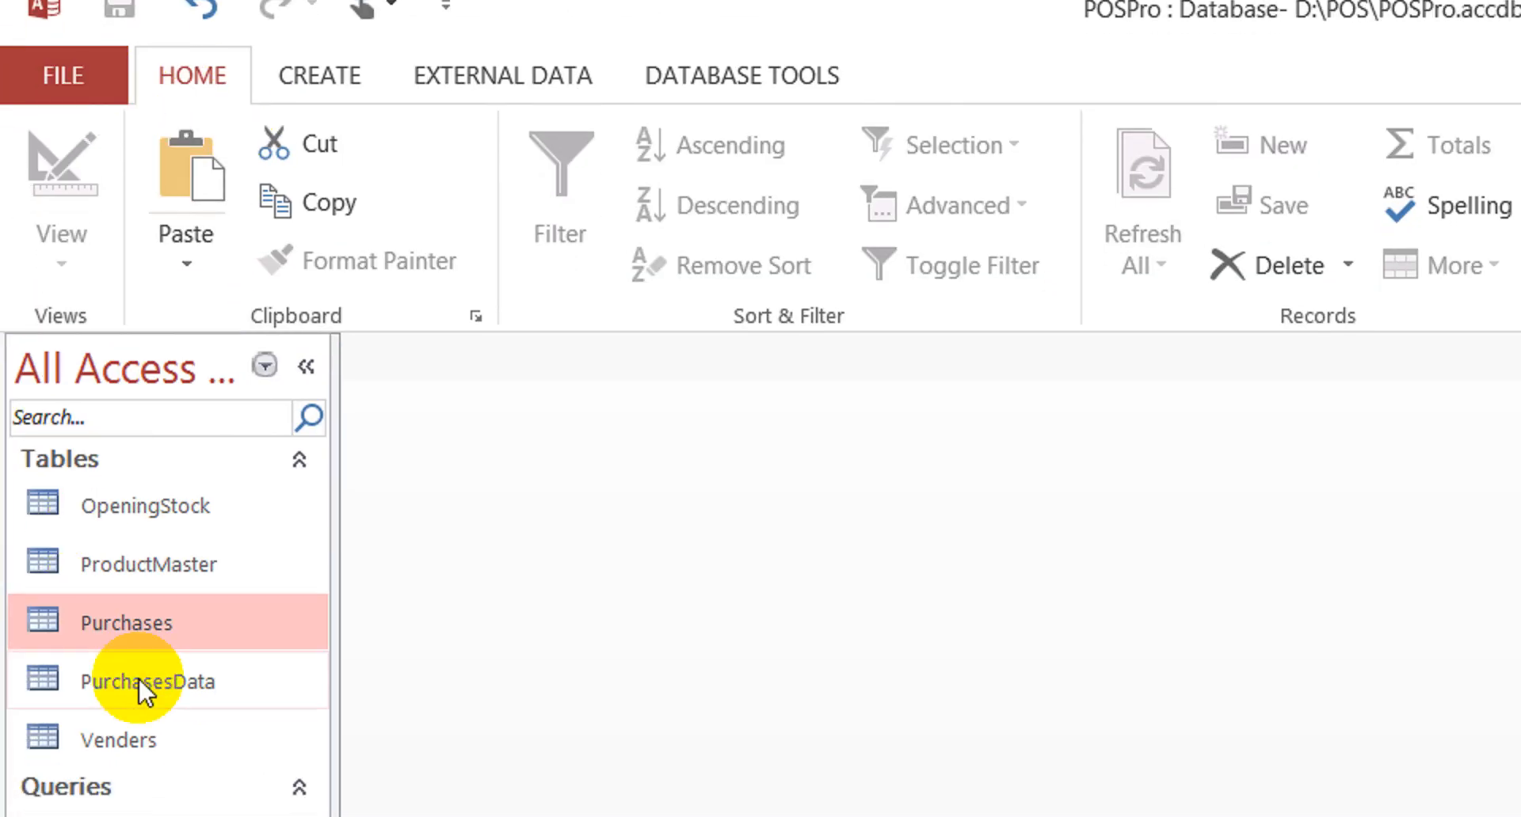
# Duplicate the PurchasesData table with its structure and data as a new table named SalesData
pyautogui.click(220, 617)
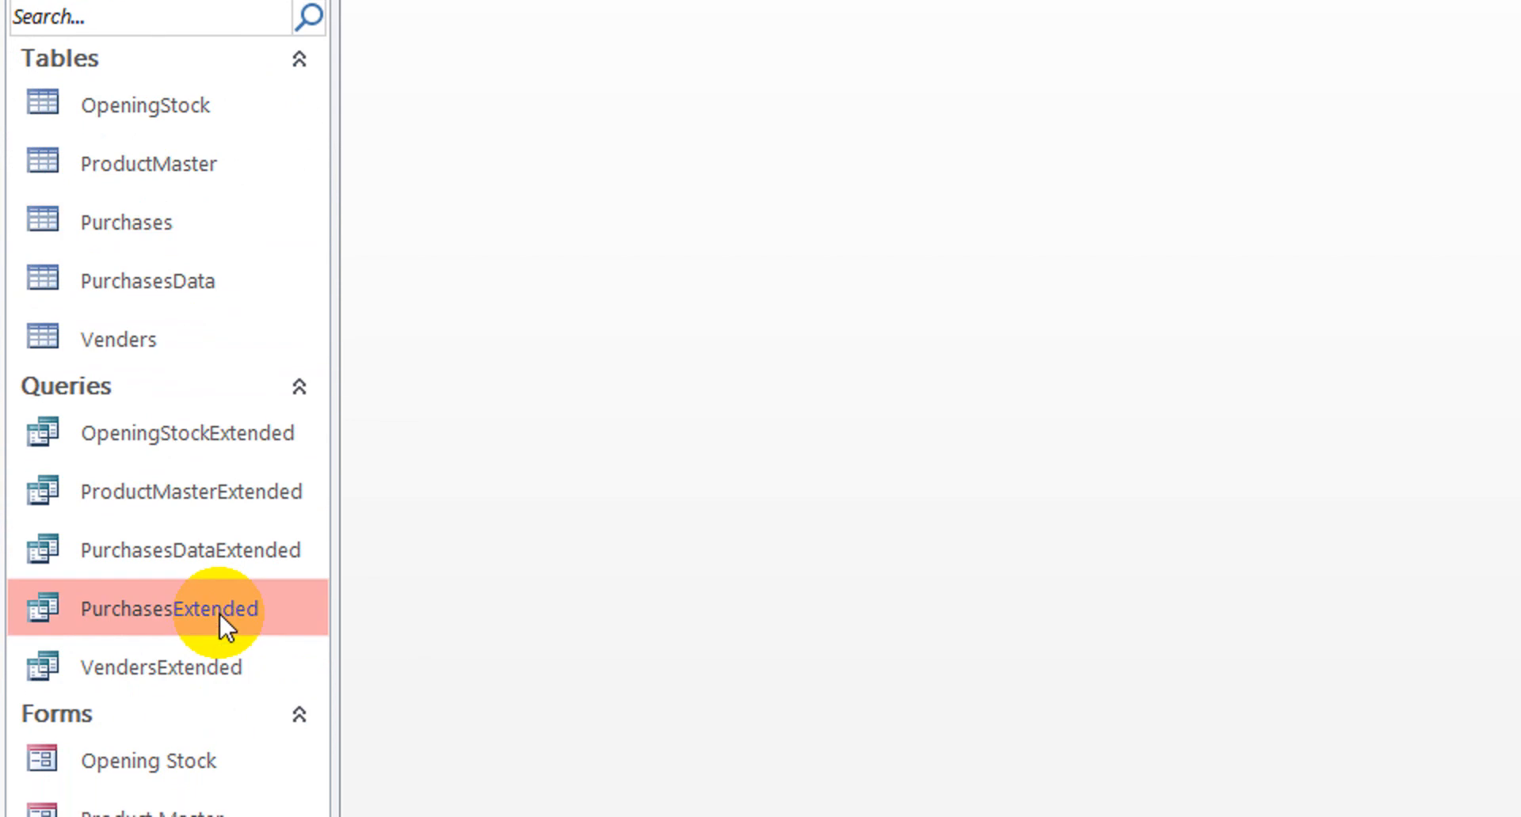
pyautogui.click(264, 554)
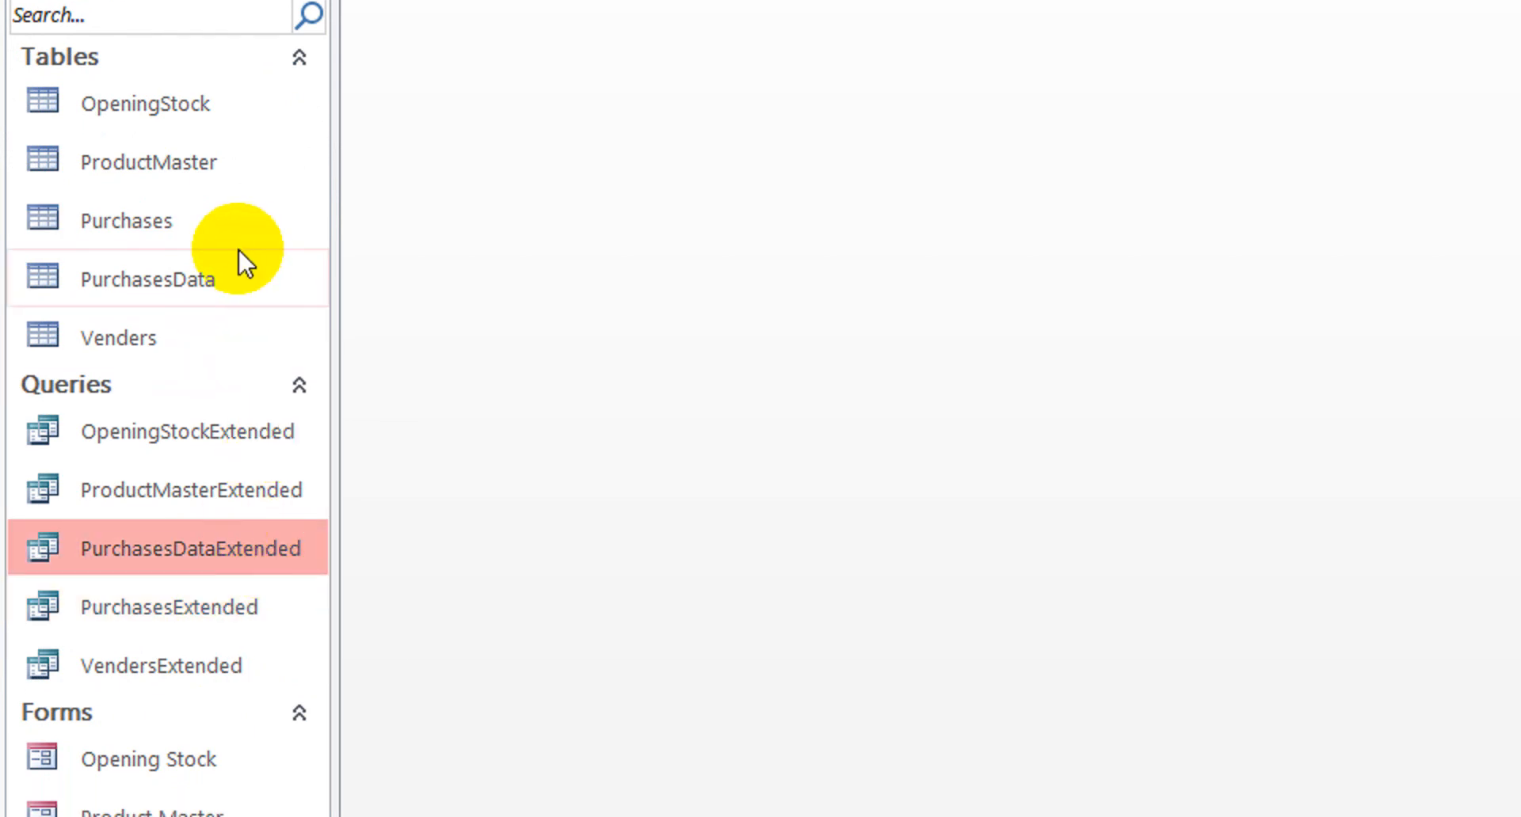
pyautogui.click(203, 270)
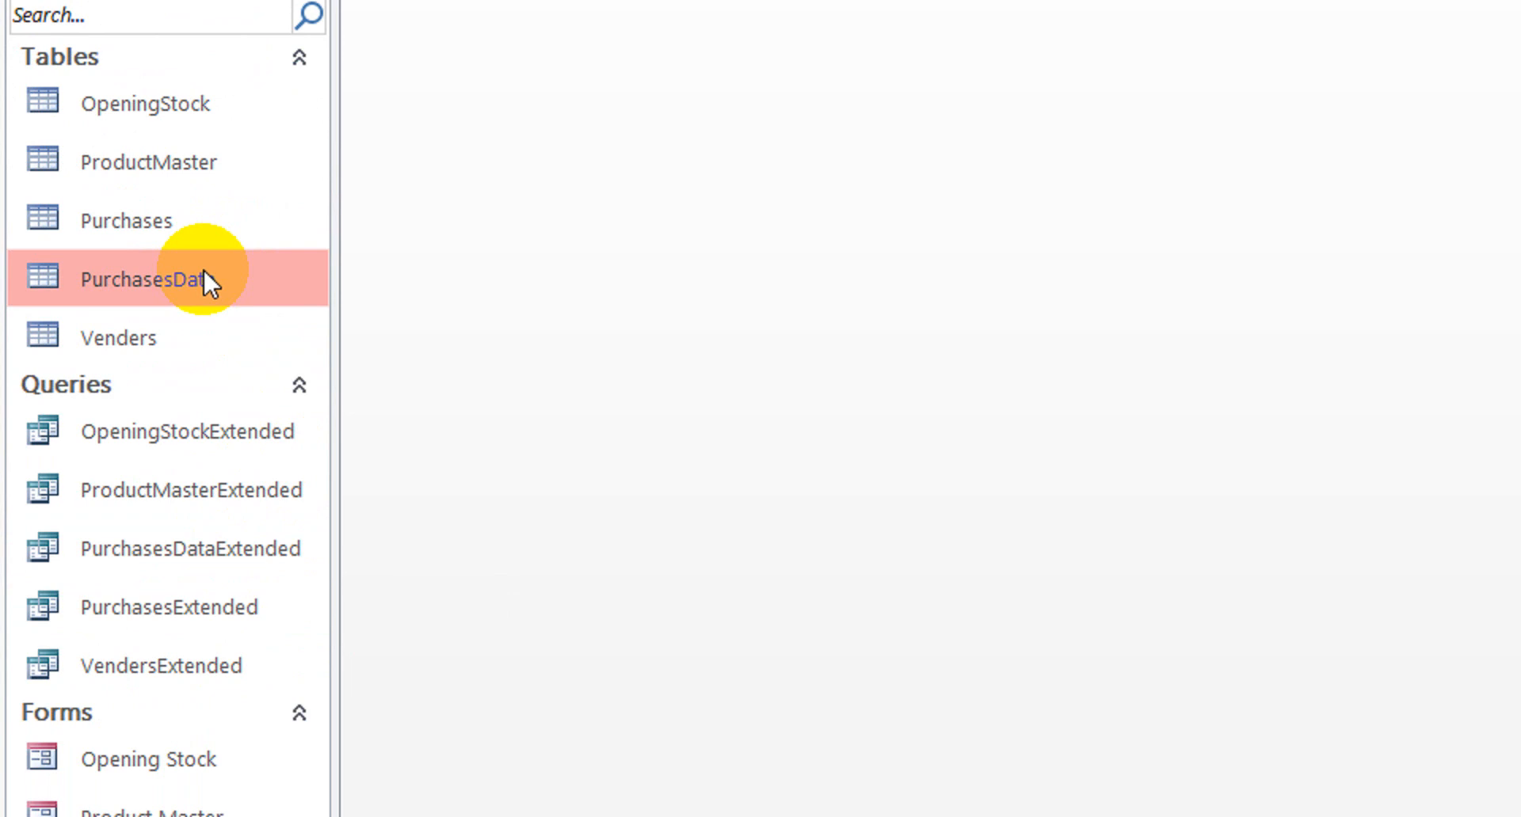
pyautogui.hotkey('ctrl', 'c')
pyautogui.hotkey('ctrl', 'v')
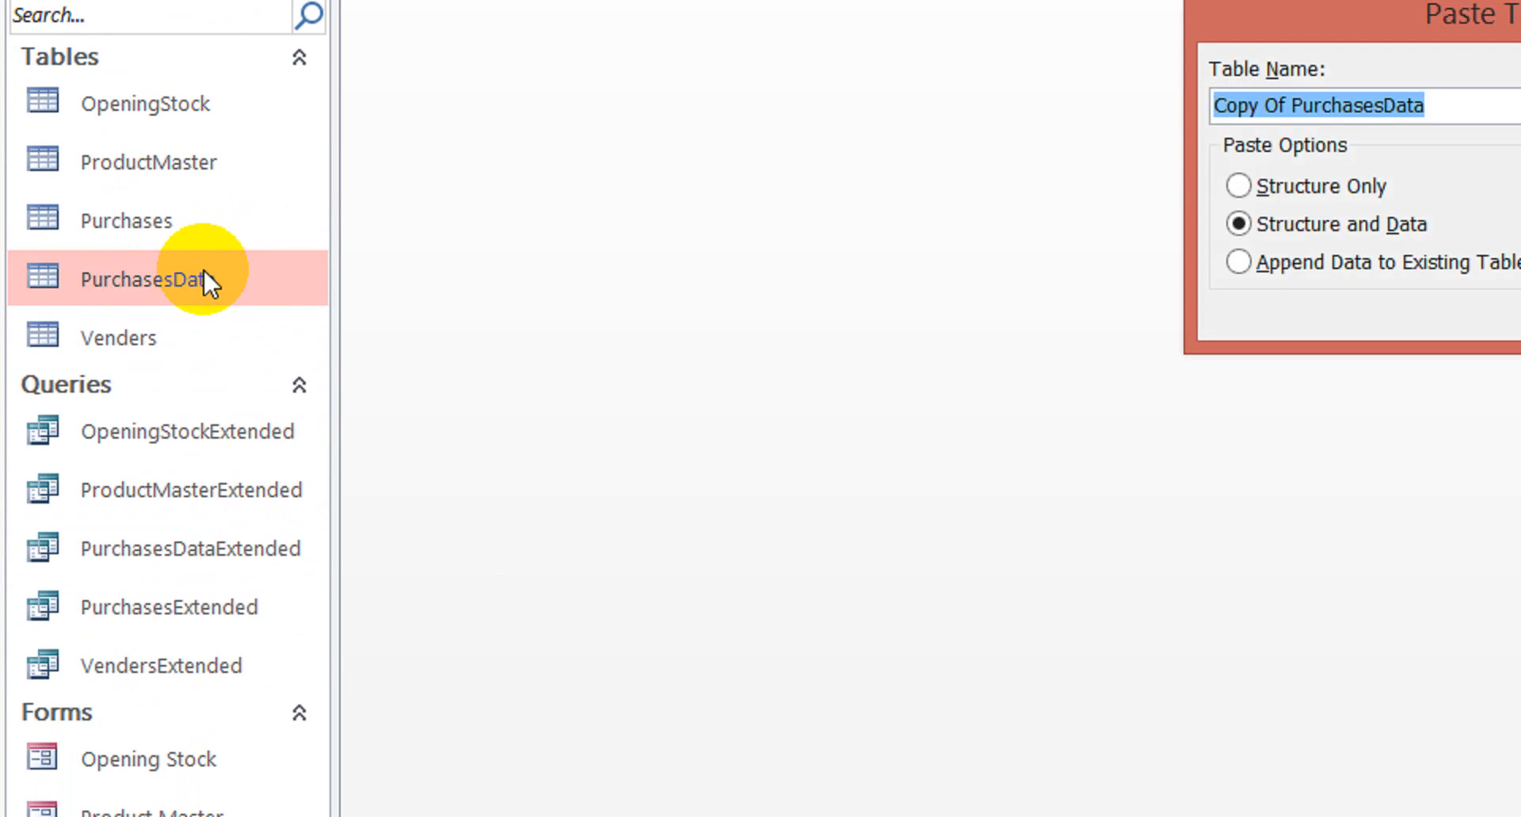
pyautogui.write('Sales')
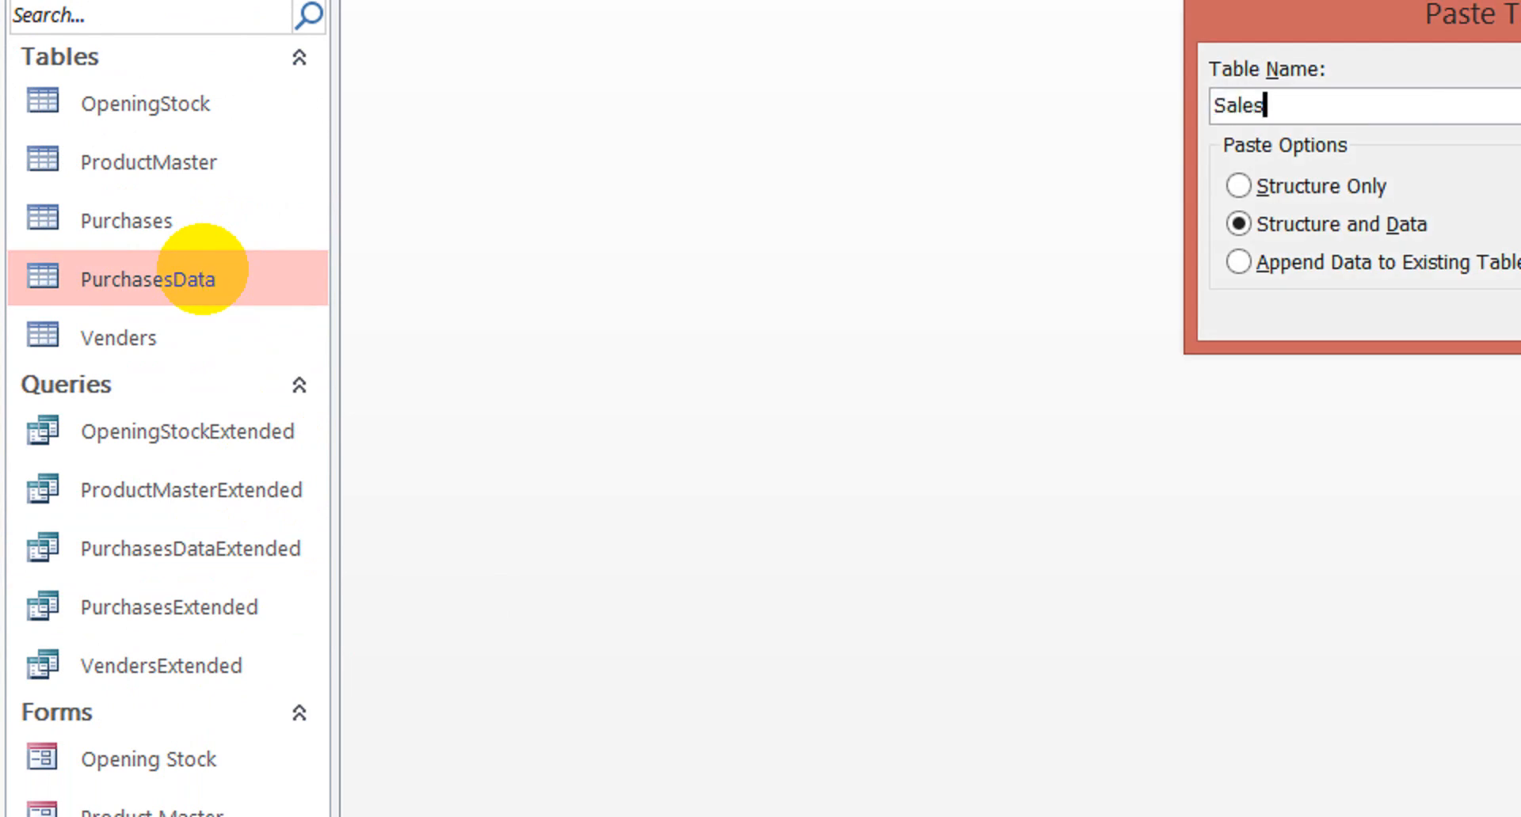
pyautogui.write('Data')
pyautogui.press('Return')
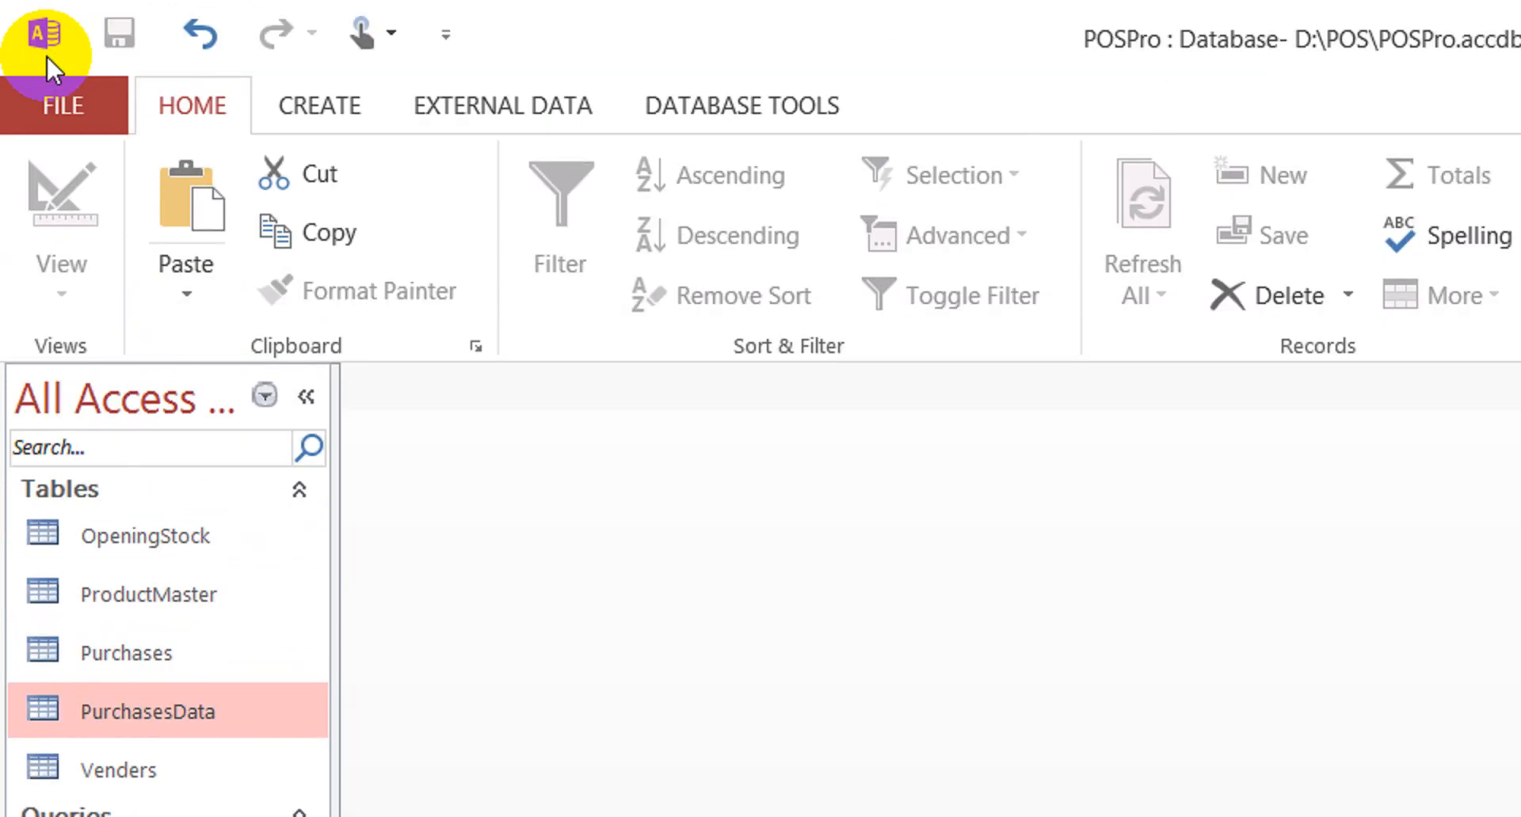
# Compact and repair the database and open the Sales table in Design View
pyautogui.click(48, 93)
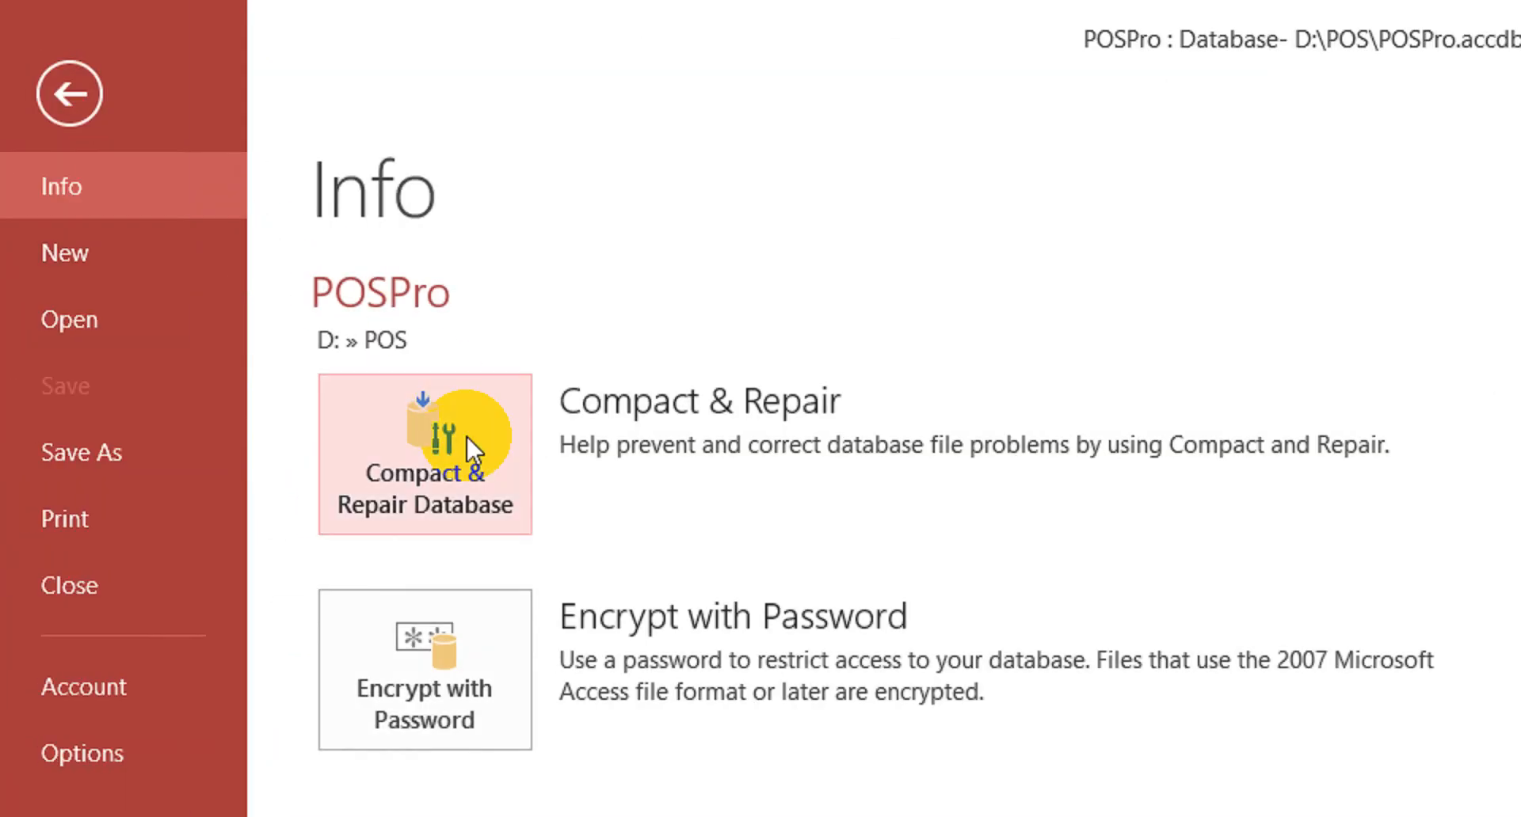
pyautogui.click(463, 469)
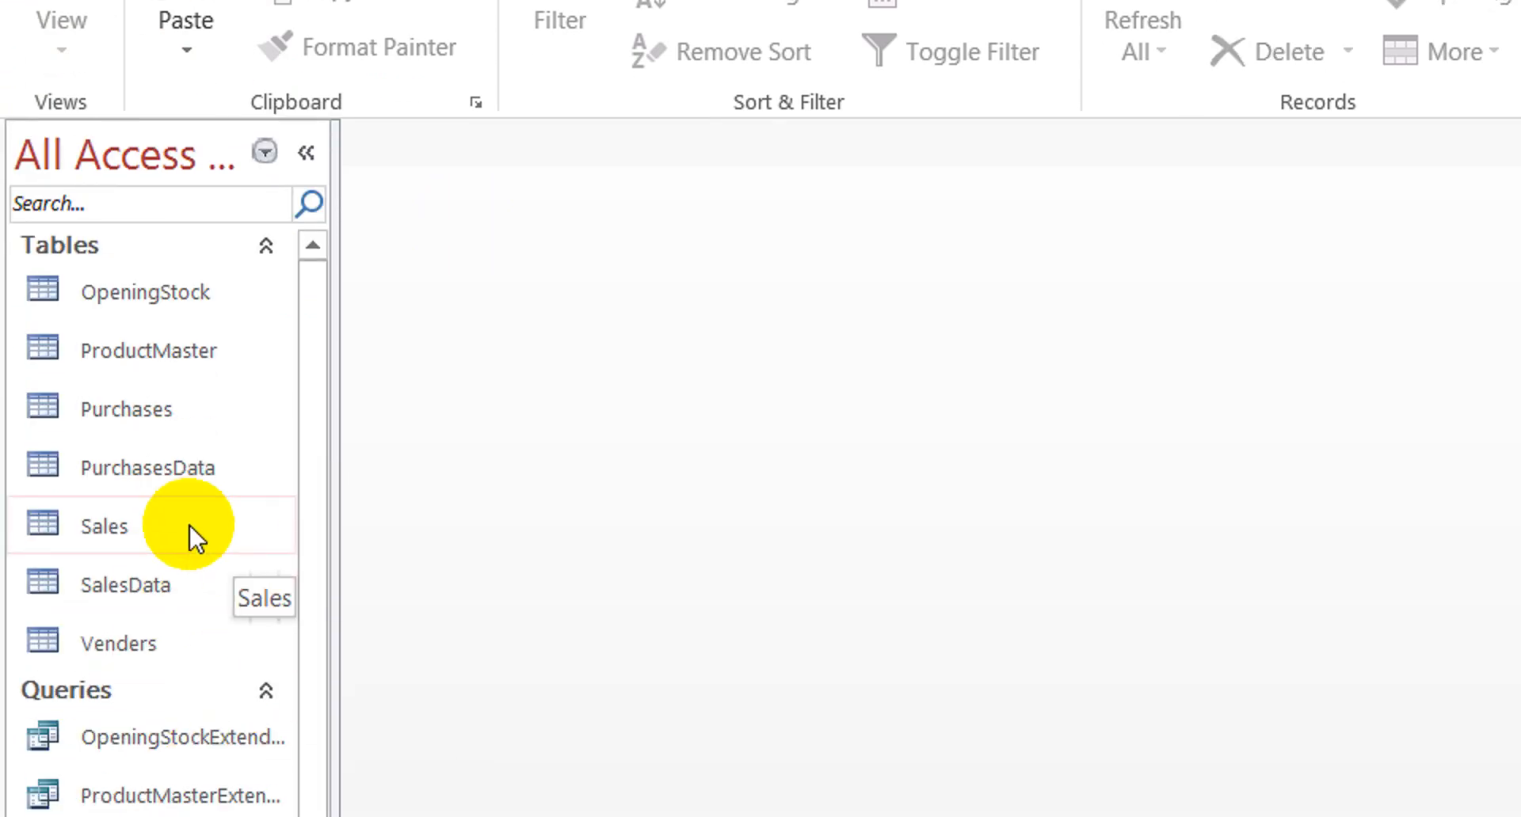
pyautogui.rightClick(141, 520)
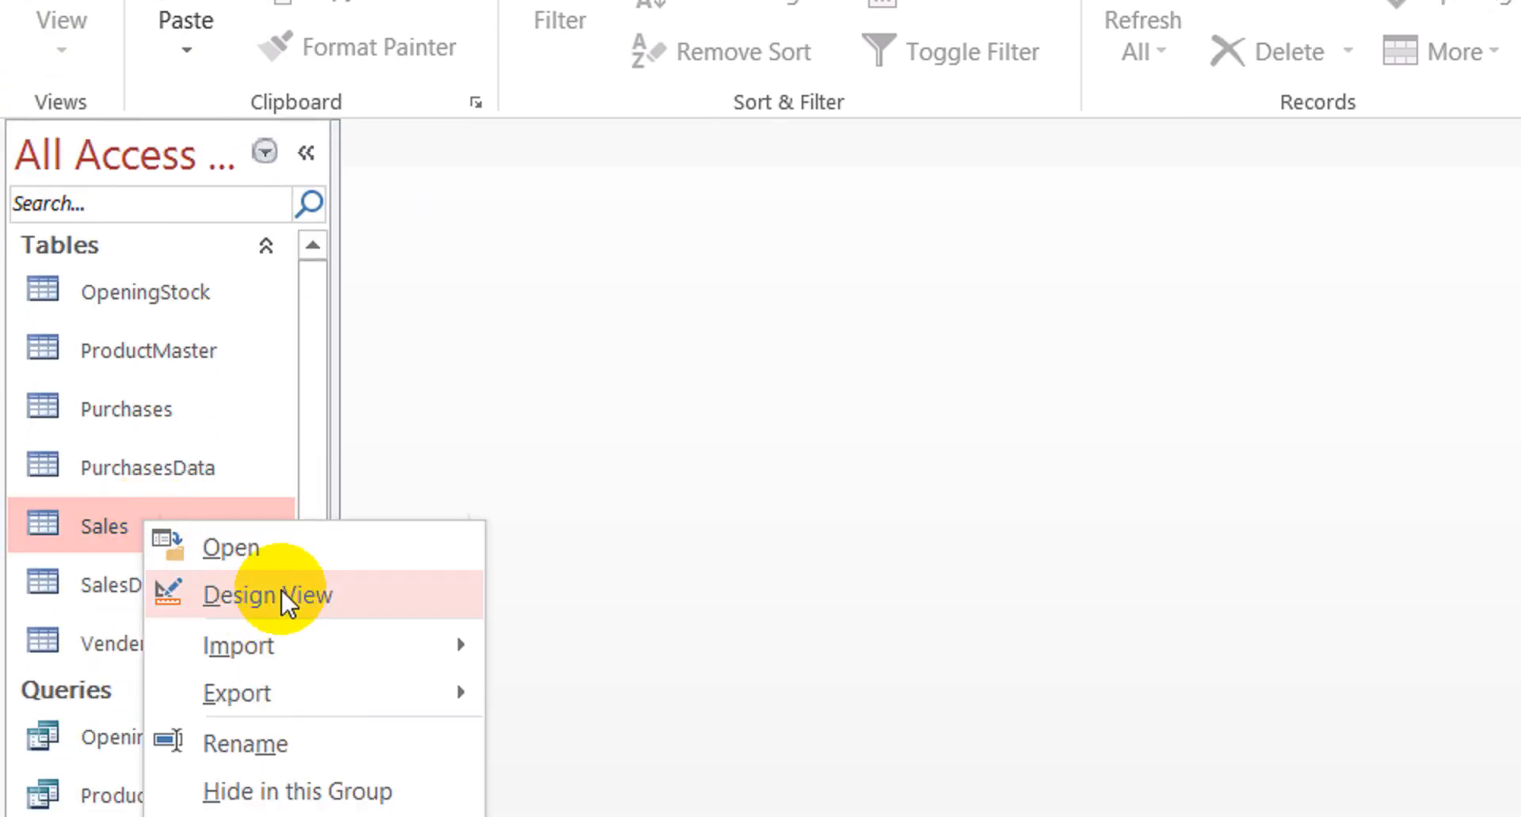
pyautogui.click(282, 591)
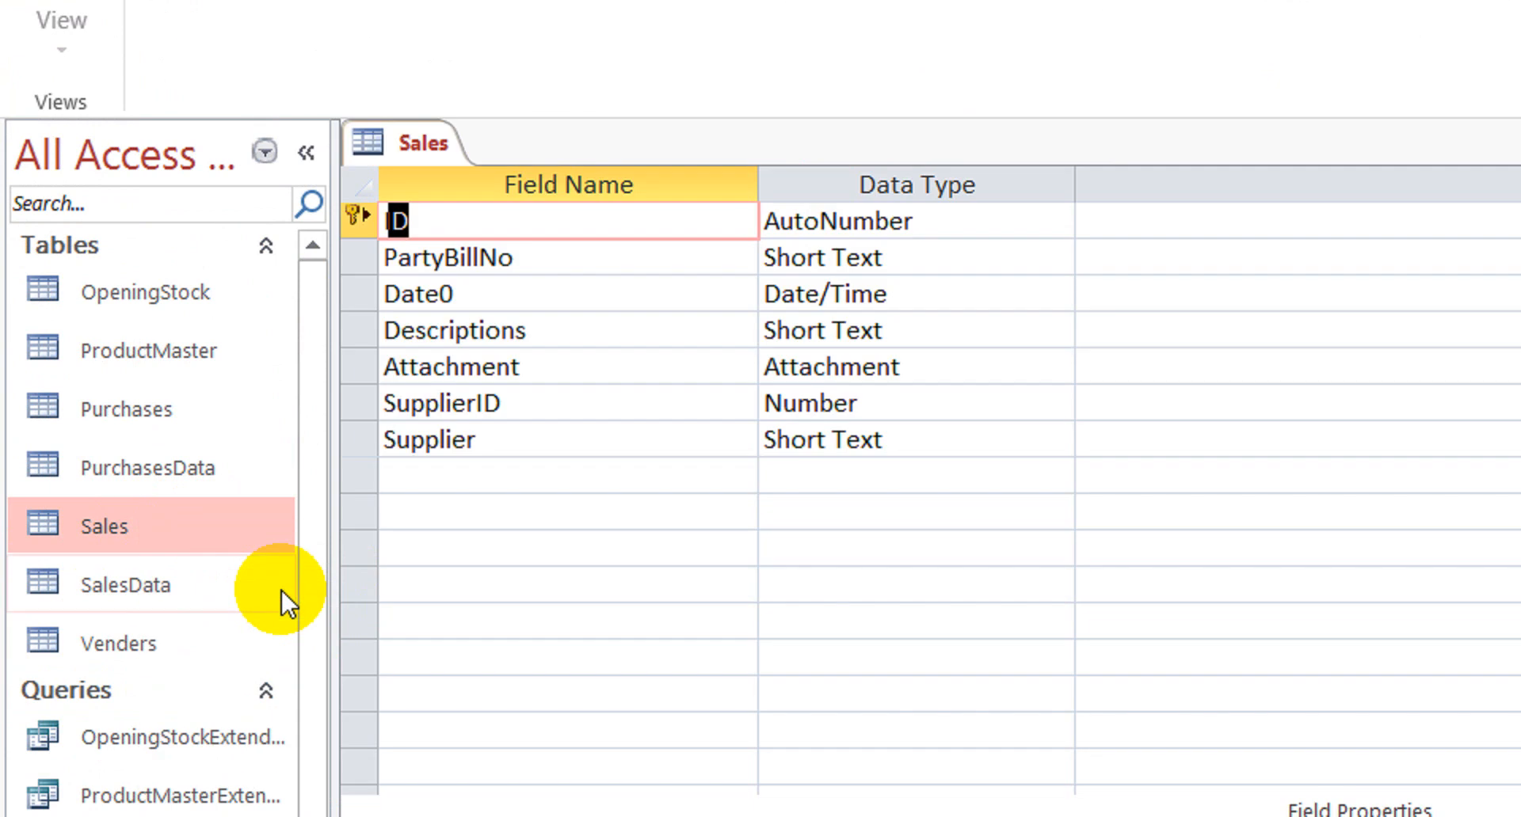
pyautogui.click(625, 252)
pyautogui.doubleClick(624, 252)
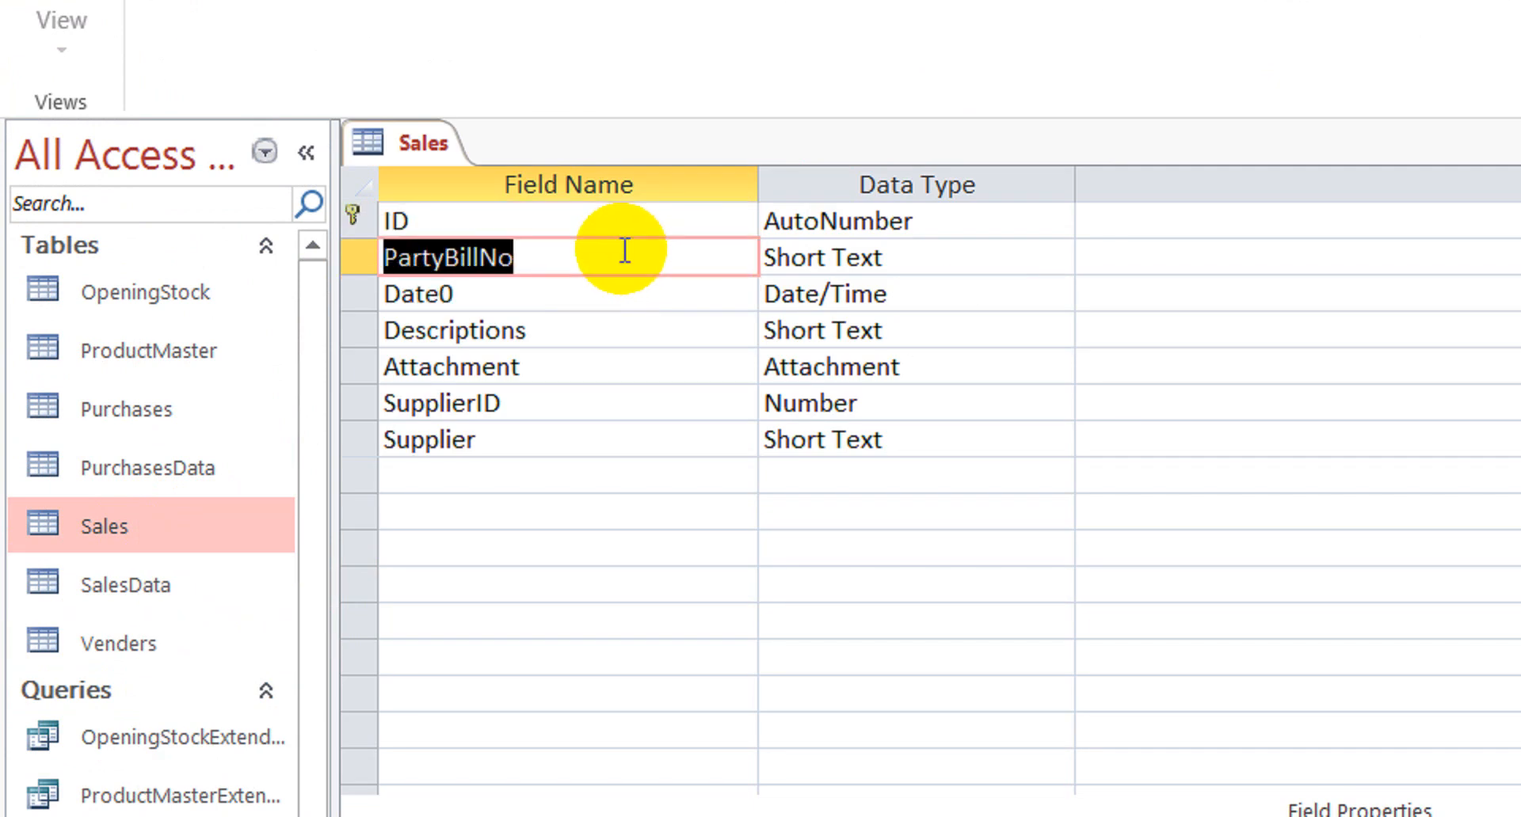
pyautogui.click(359, 260)
pyautogui.press('Delete')
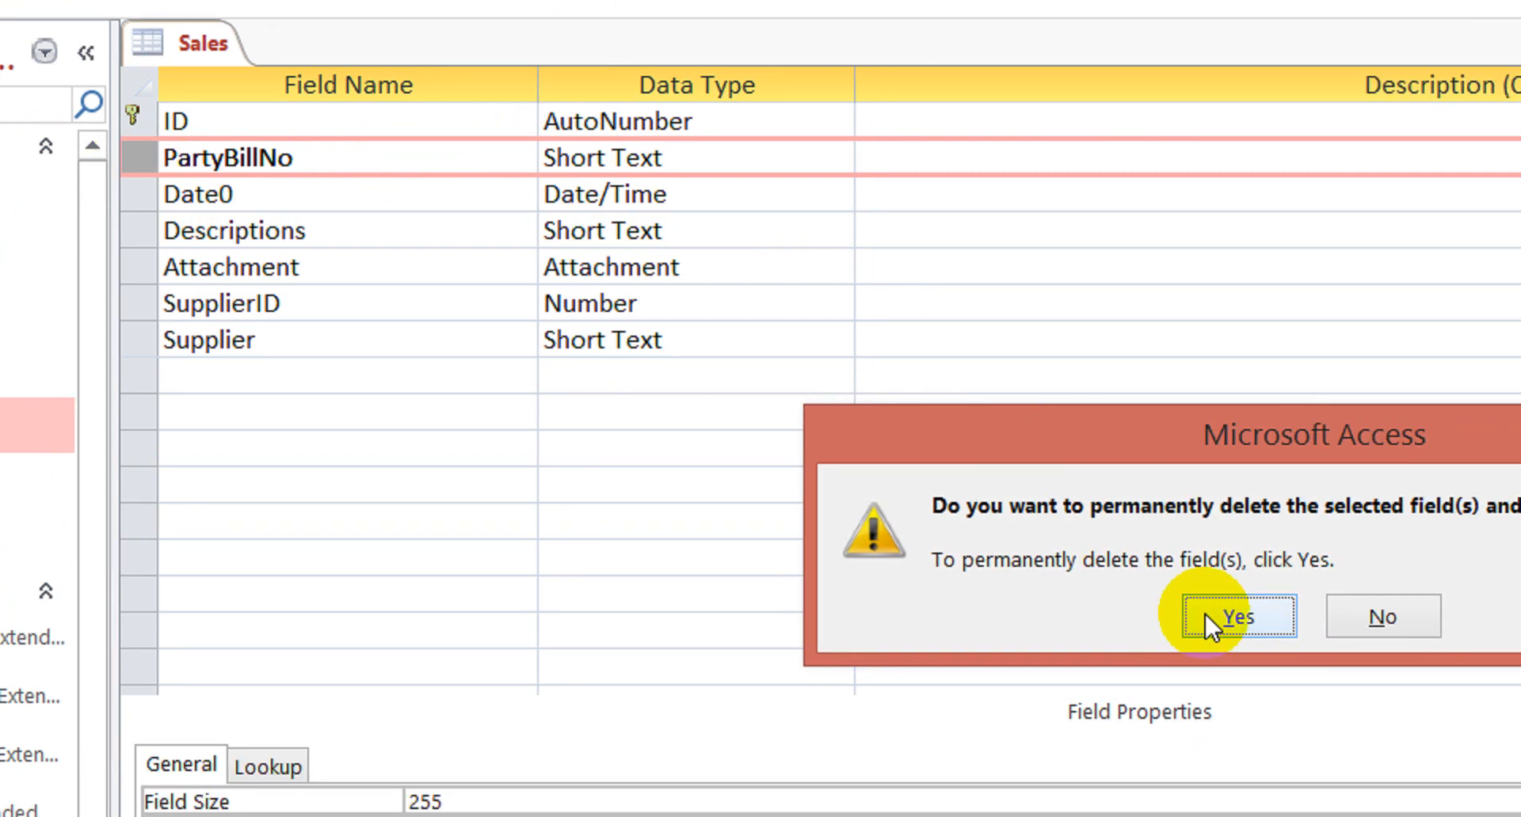
pyautogui.click(1382, 617)
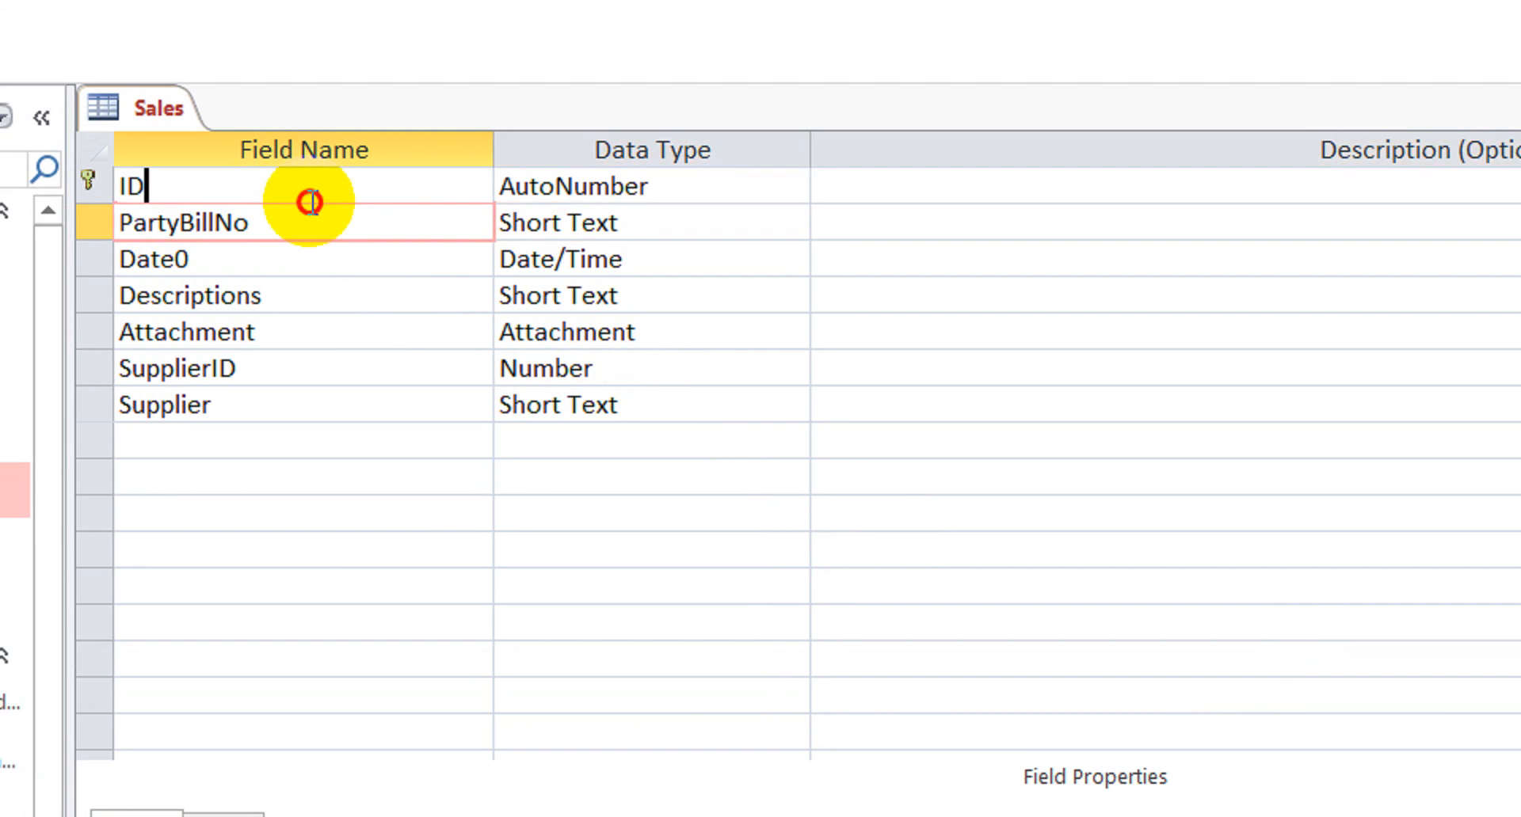
pyautogui.doubleClick(181, 159)
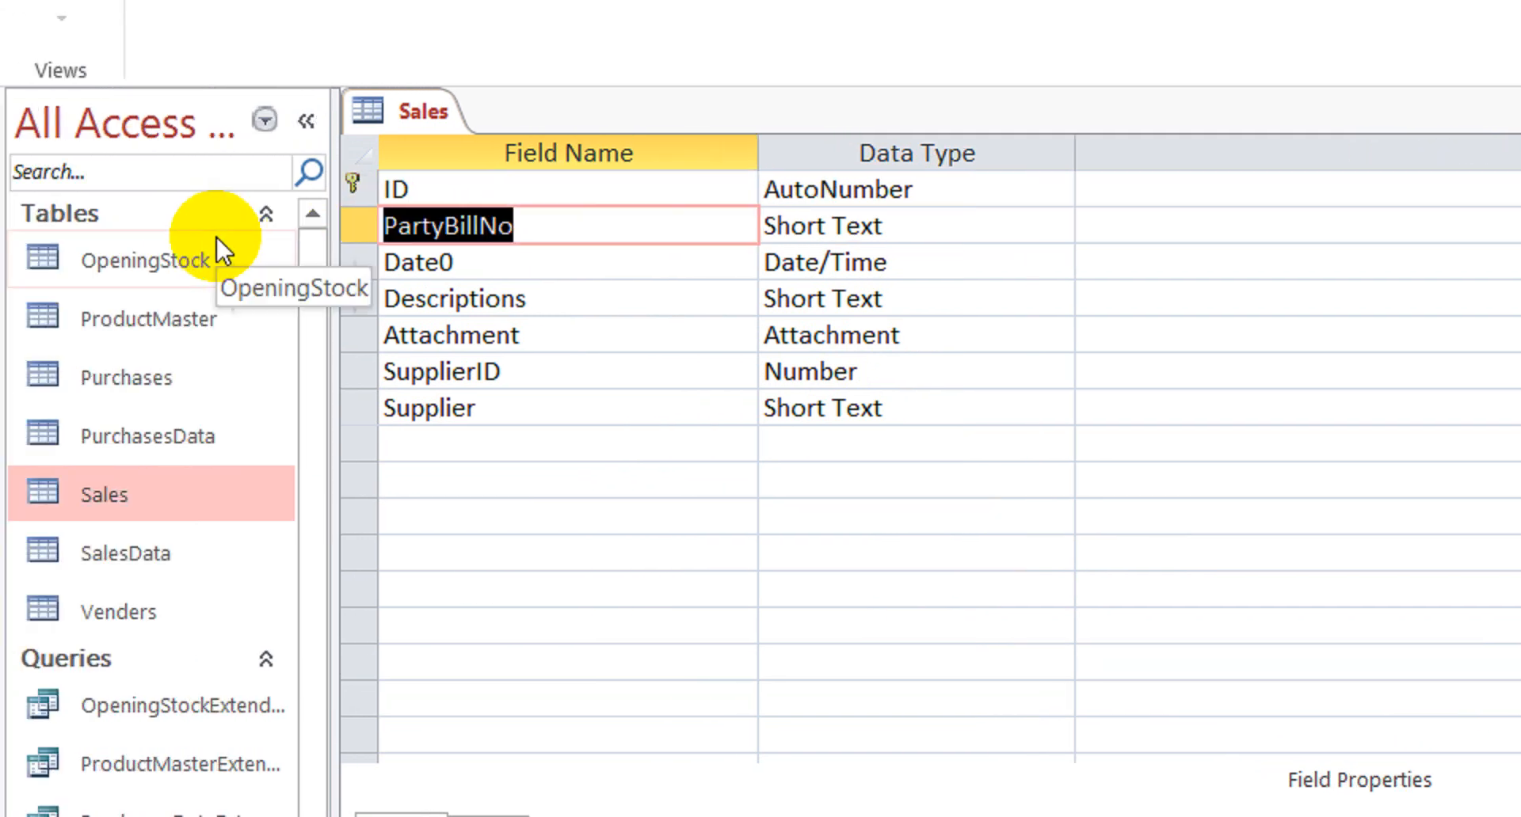
pyautogui.write('b')
pyautogui.hotkey('shift', 'Left')
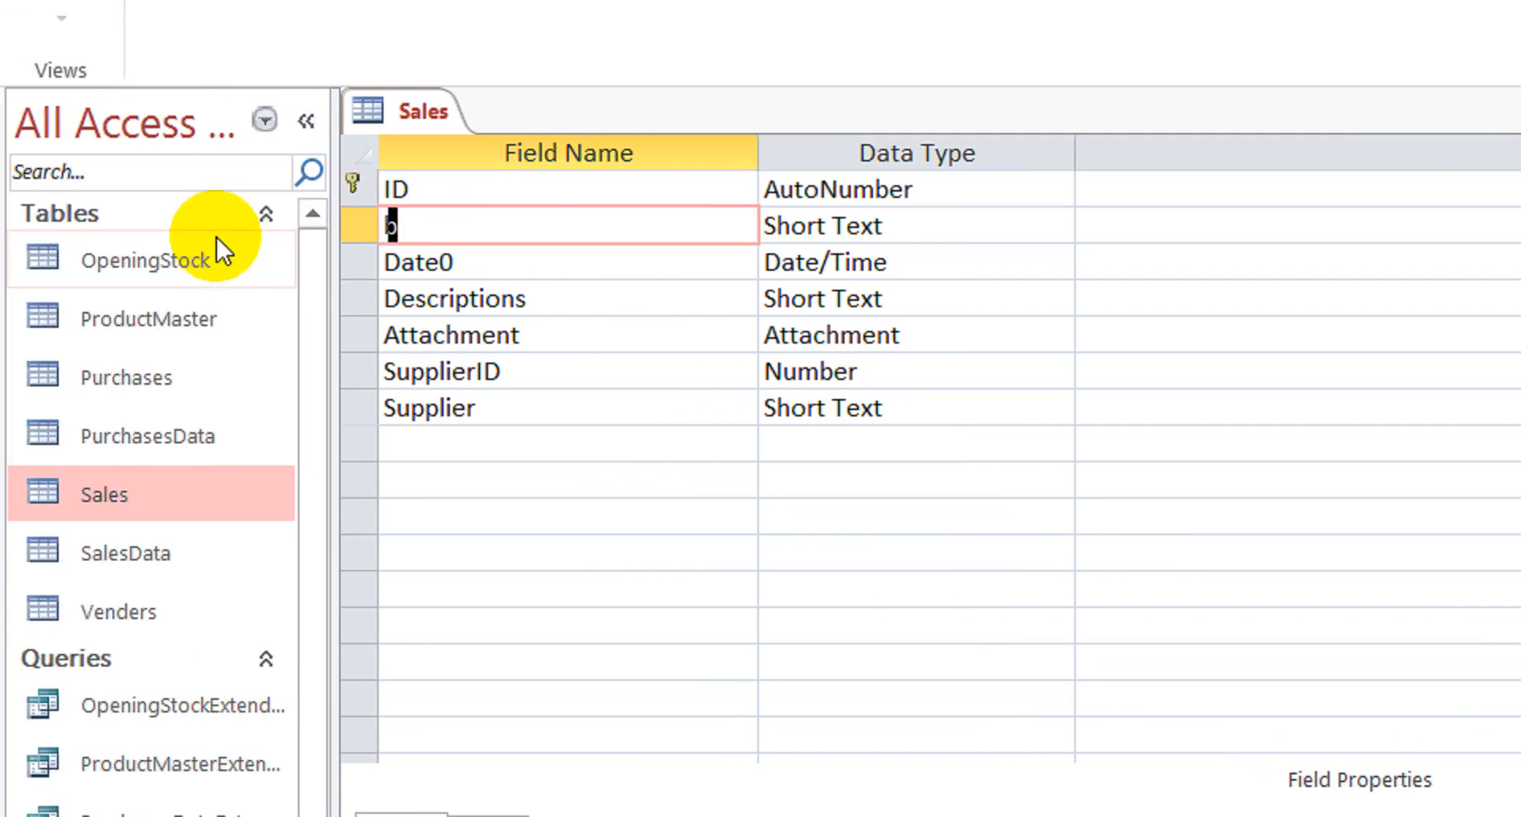
pyautogui.write('Ba')
# Delete the field directly below ID from the Sales table design
pyautogui.click(369, 226)
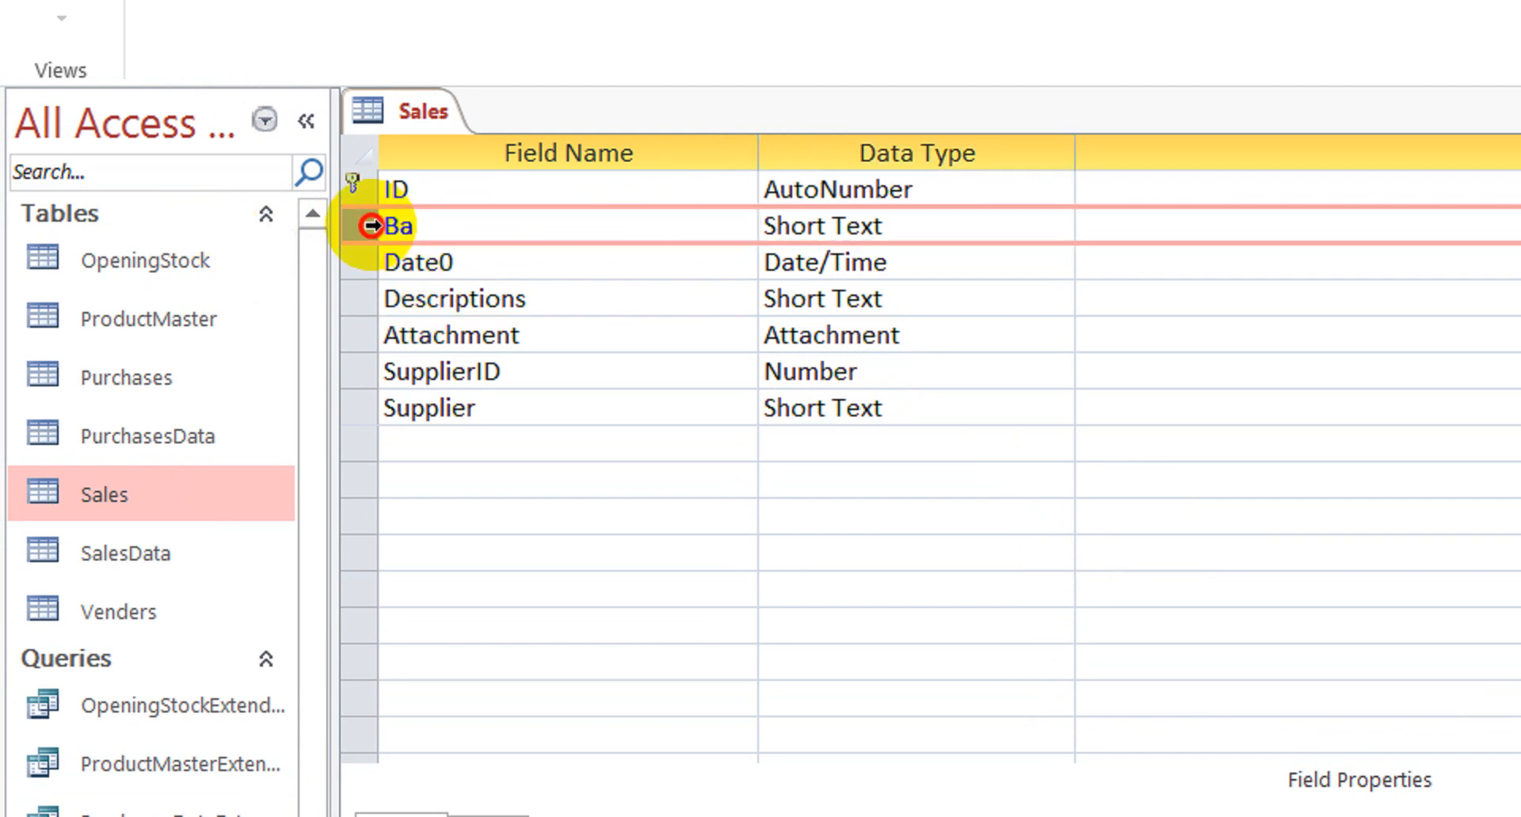
pyautogui.rightClick(373, 226)
pyautogui.click(548, 458)
pyautogui.click(1462, 679)
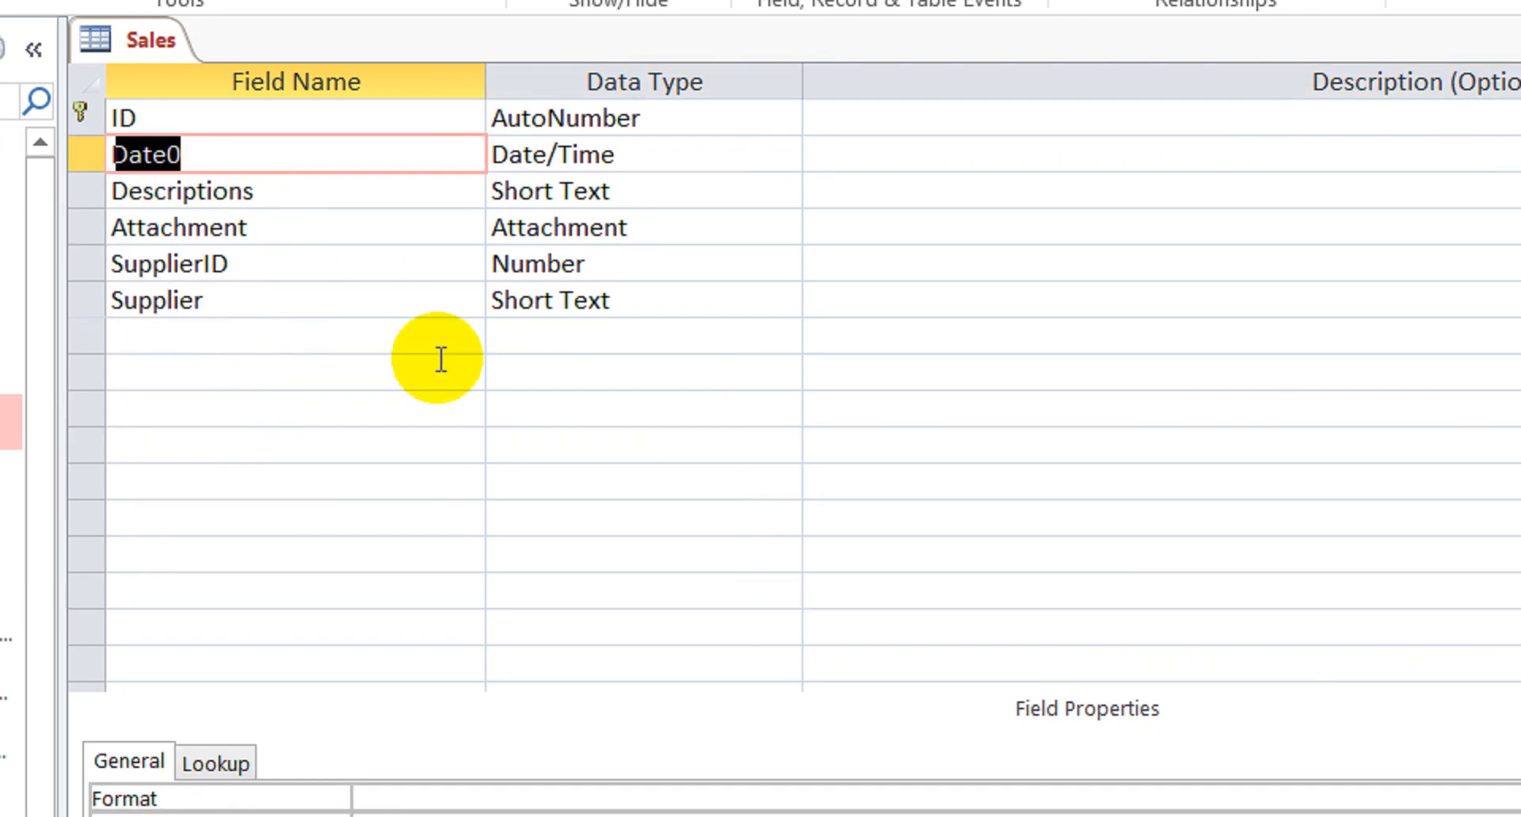
# Delete the Attachment field from the Sales table design
pyautogui.click(332, 196)
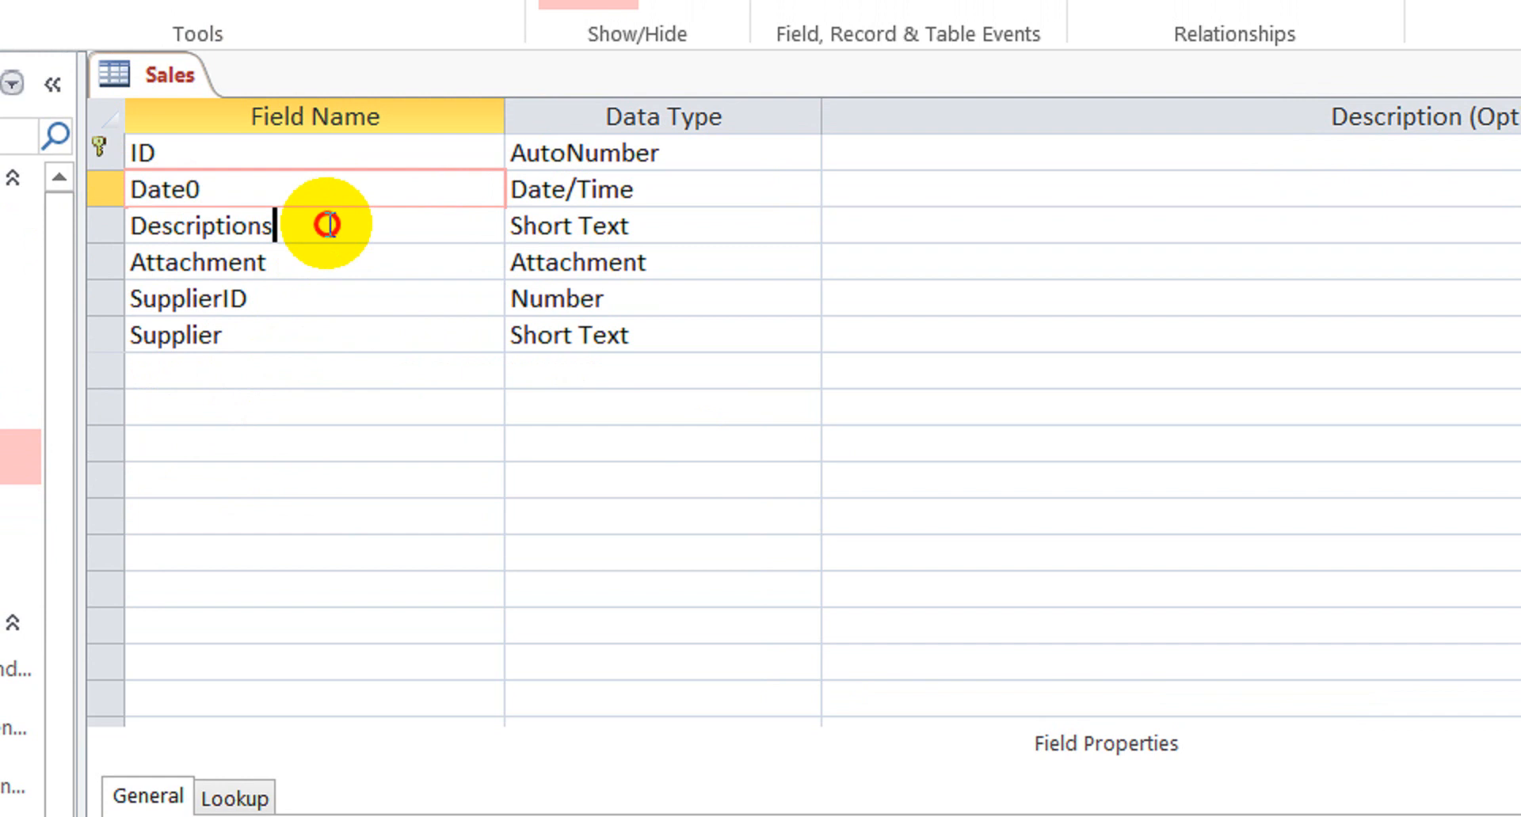
pyautogui.click(319, 255)
pyautogui.click(116, 259)
pyautogui.rightClick(314, 257)
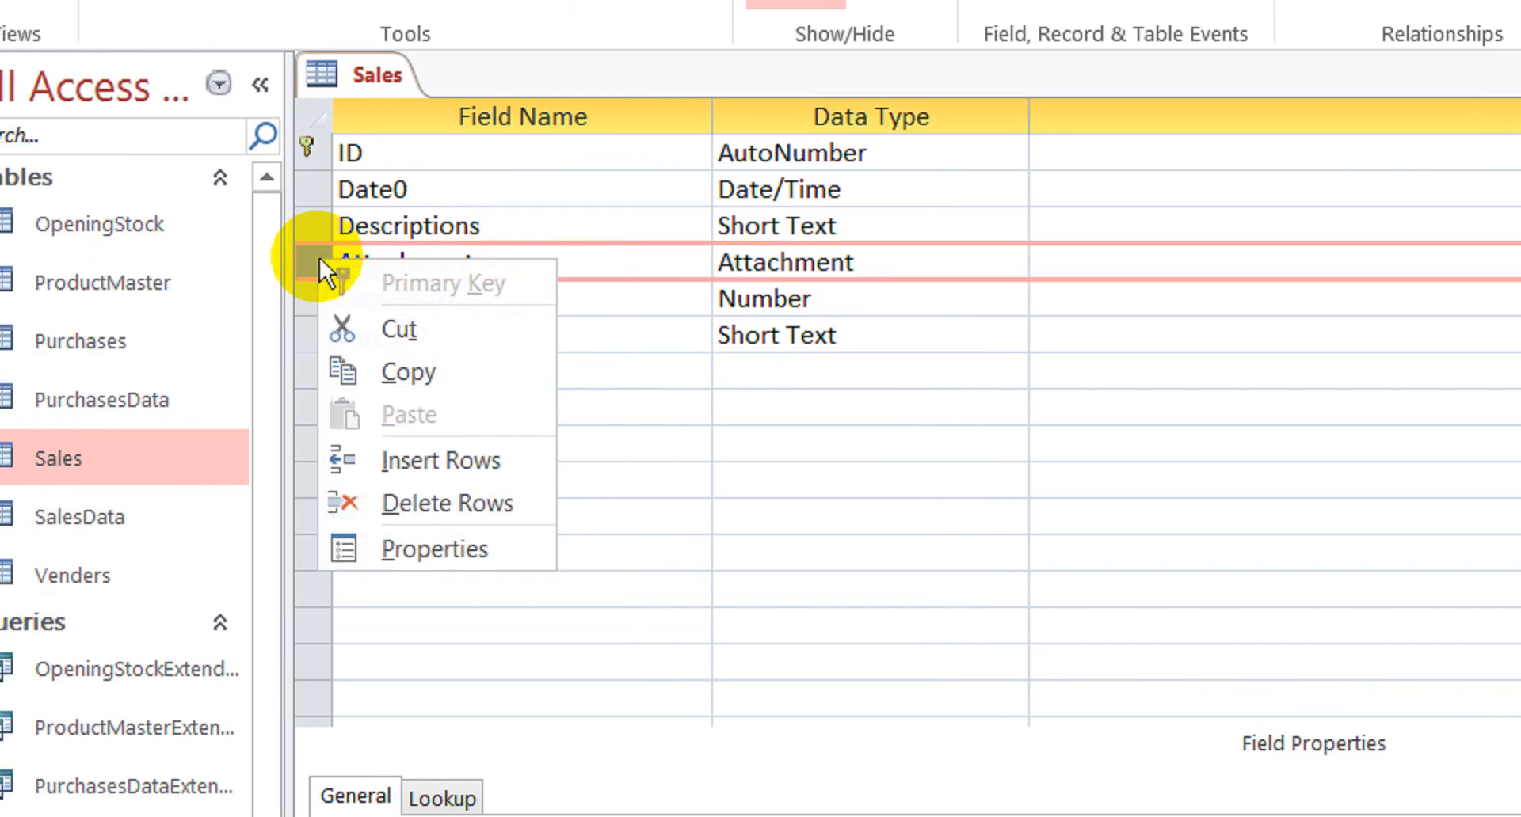
pyautogui.click(516, 492)
pyautogui.click(1417, 646)
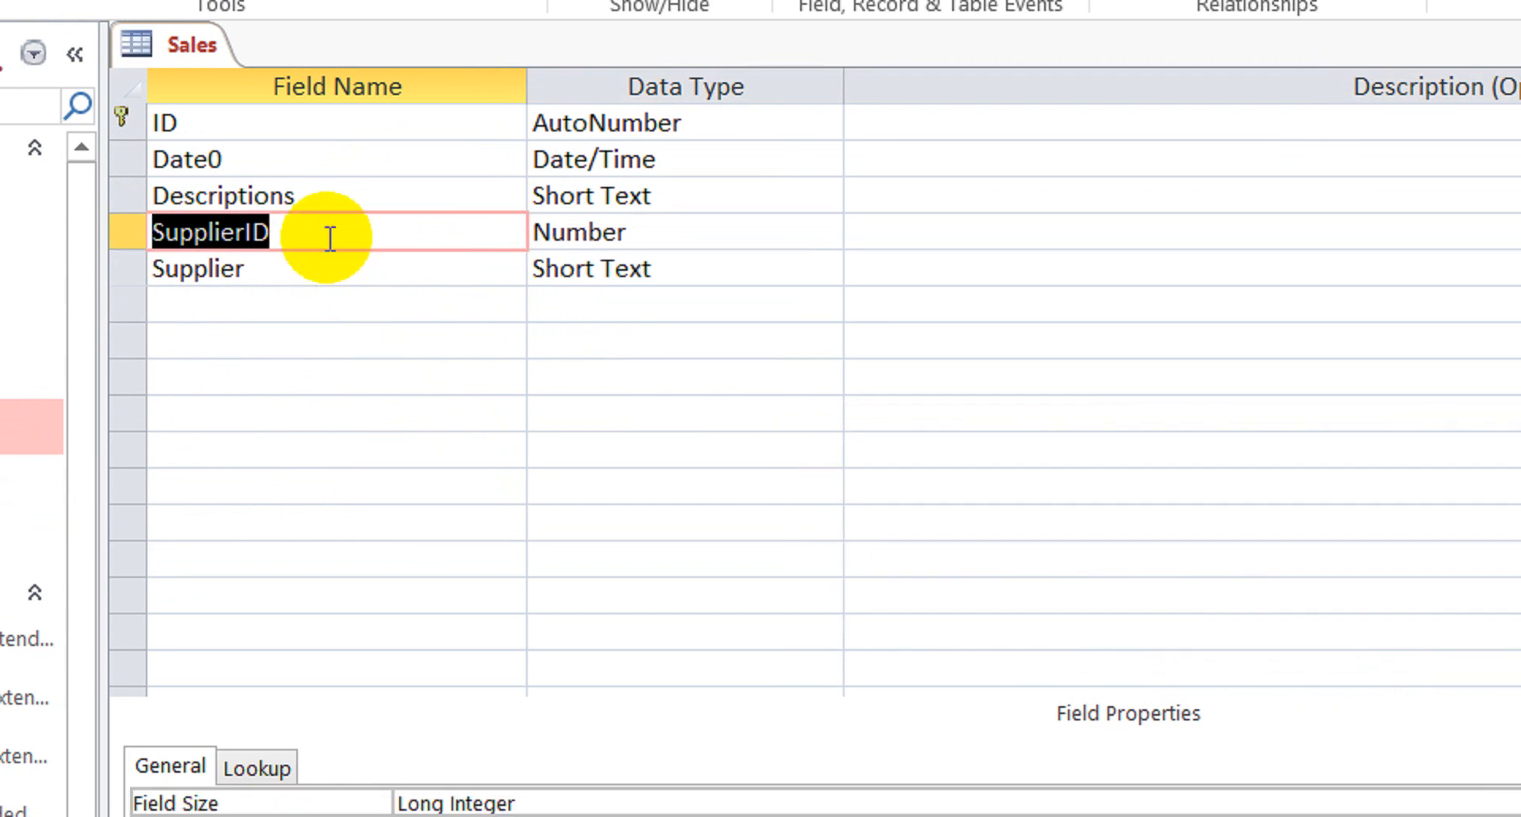
# Rename the SupplierID field of the Sales table as CustomerID
pyautogui.click(129, 232)
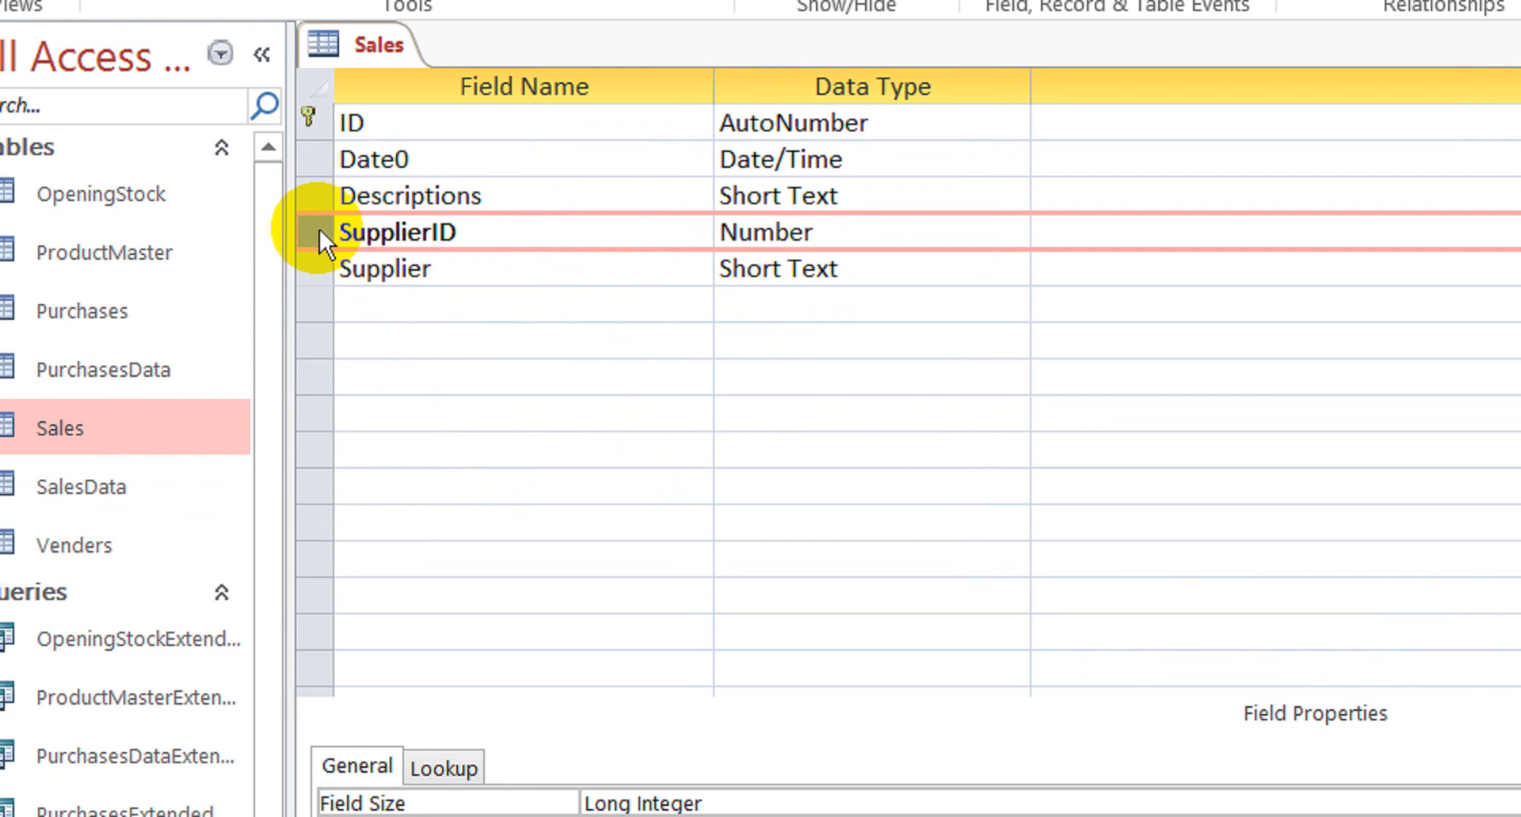
pyautogui.click(504, 207)
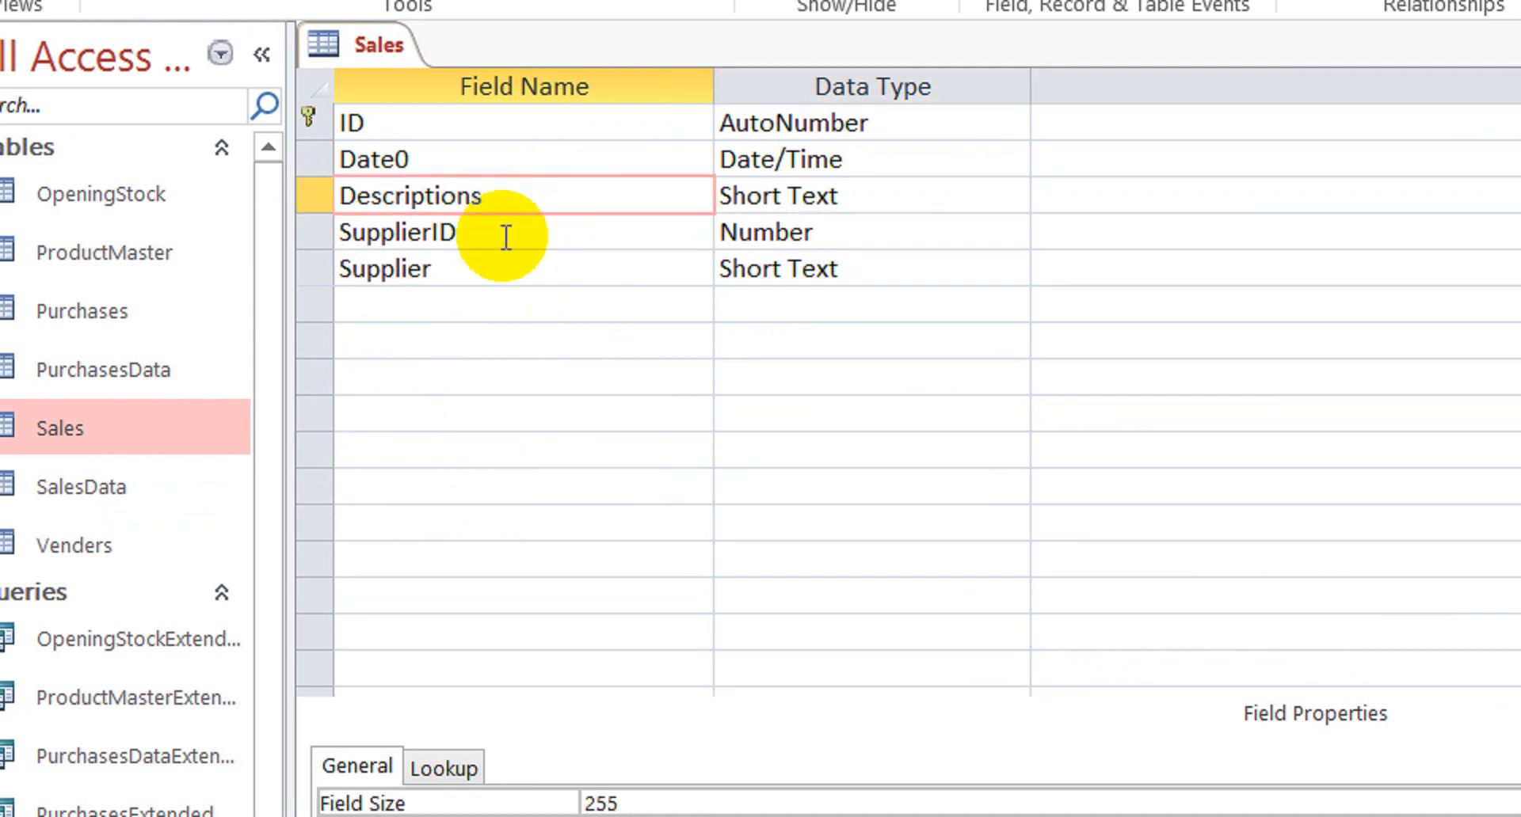
pyautogui.click(506, 237)
pyautogui.press('Down')
pyautogui.press('Up')
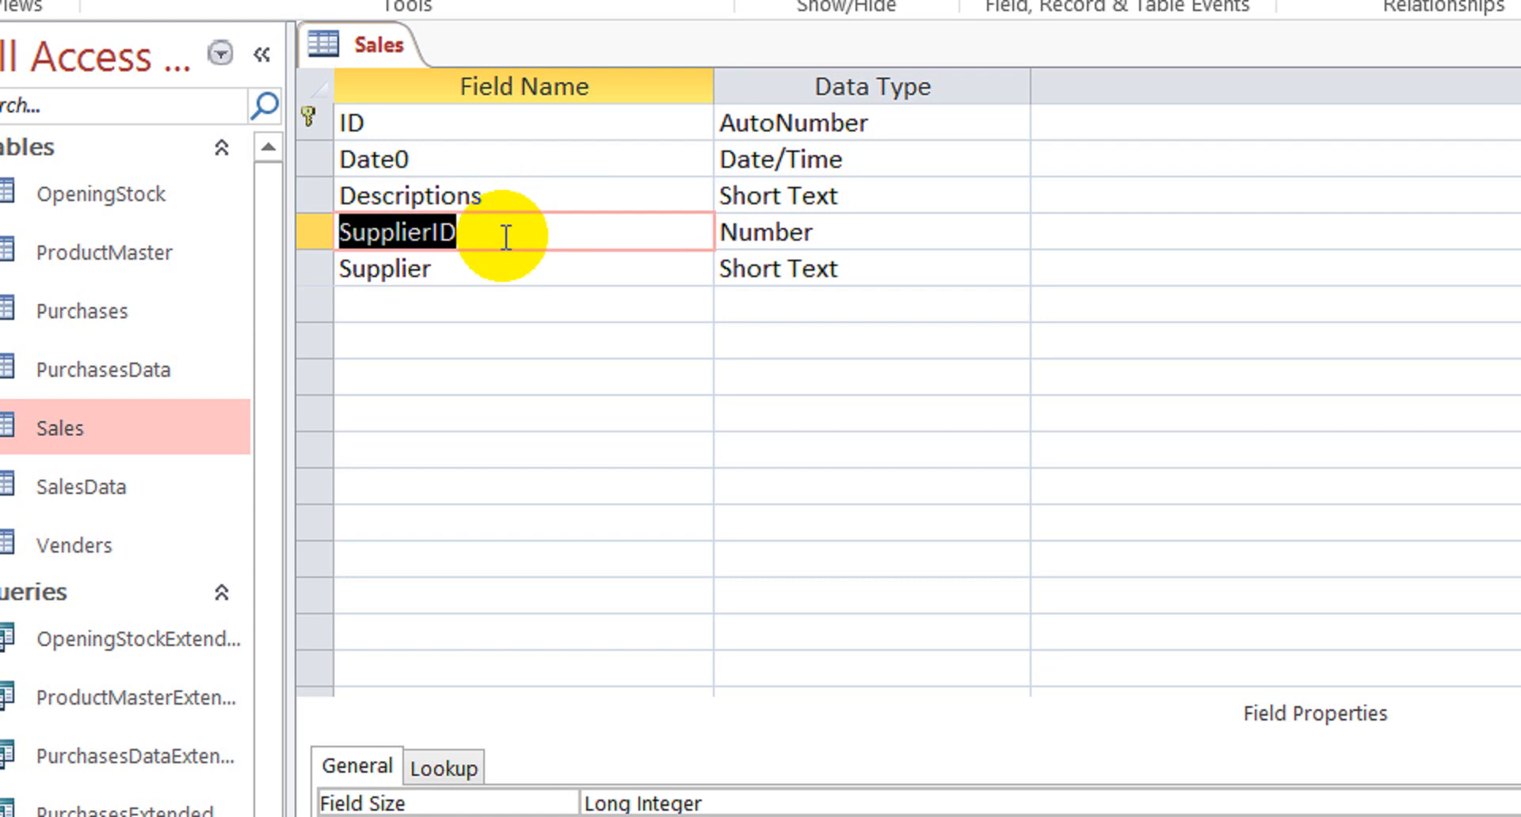
pyautogui.press('F2')
pyautogui.press('Left')
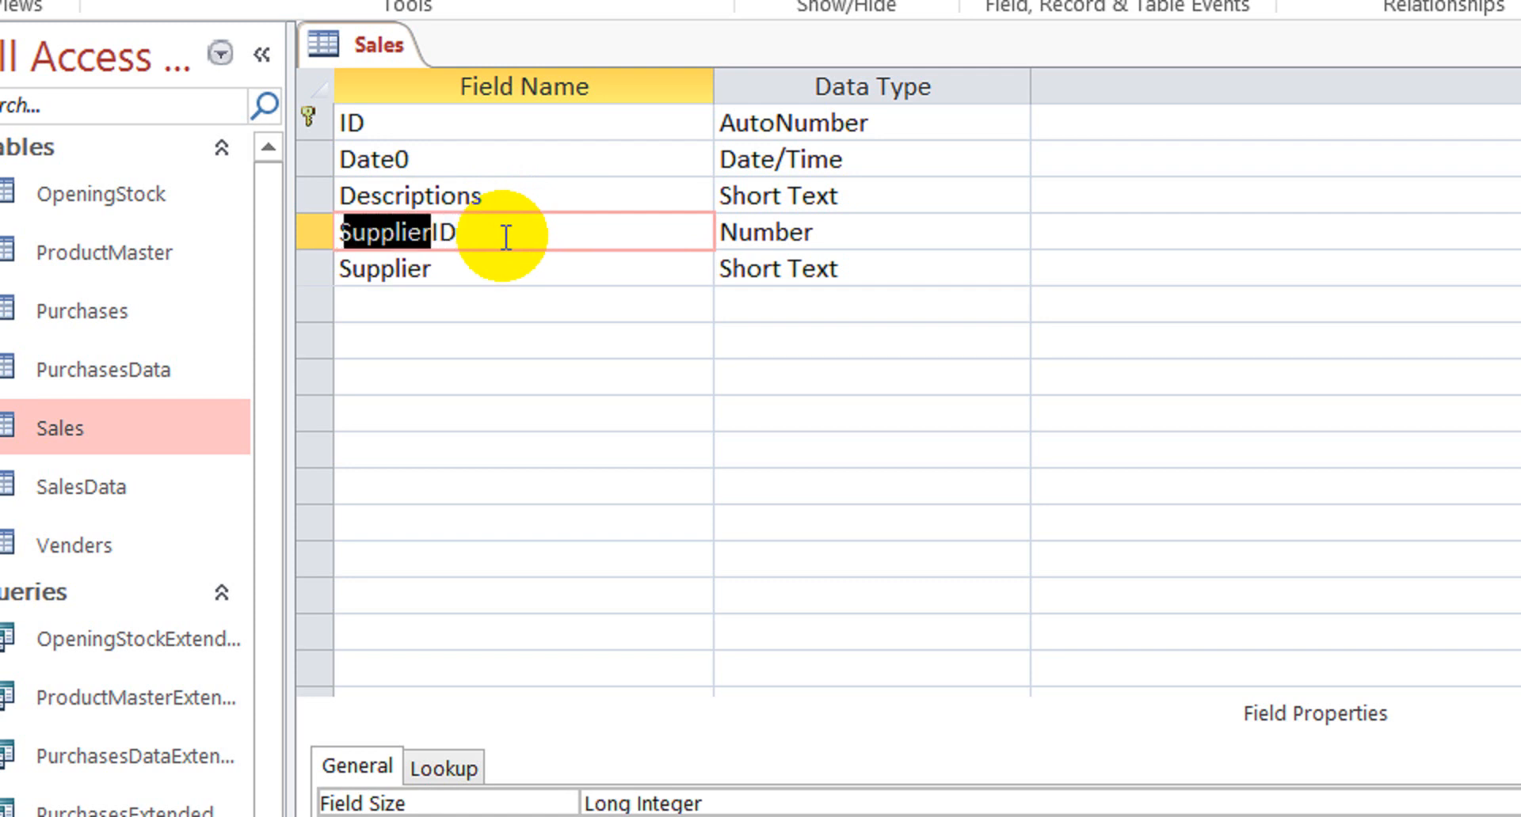
pyautogui.write('Custom')
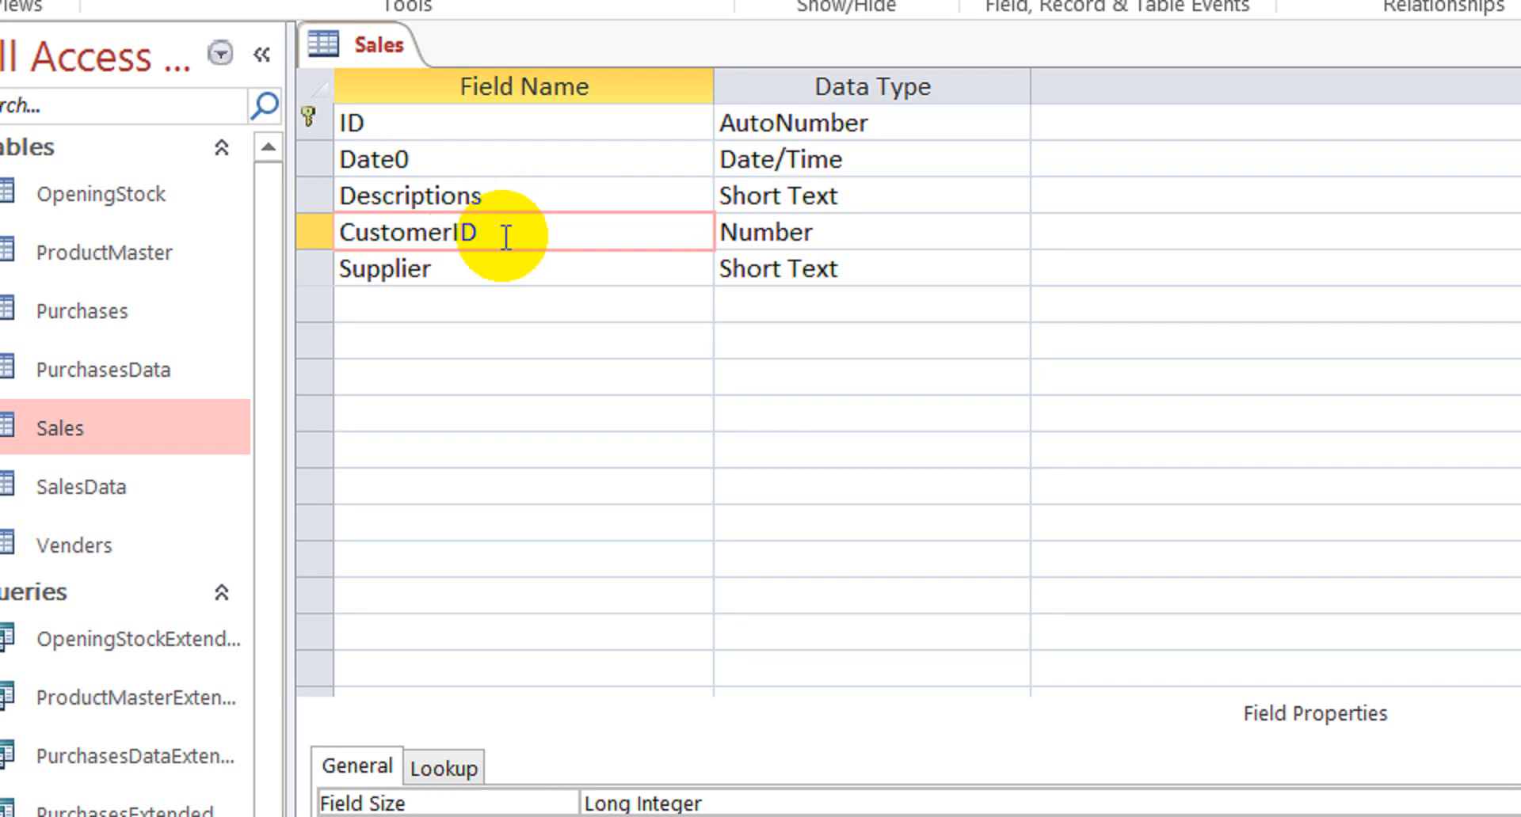
# Rename the Supplier field of the Sales table as Customer
pyautogui.press('Down')
pyautogui.write('Customer')
pyautogui.press('Down')
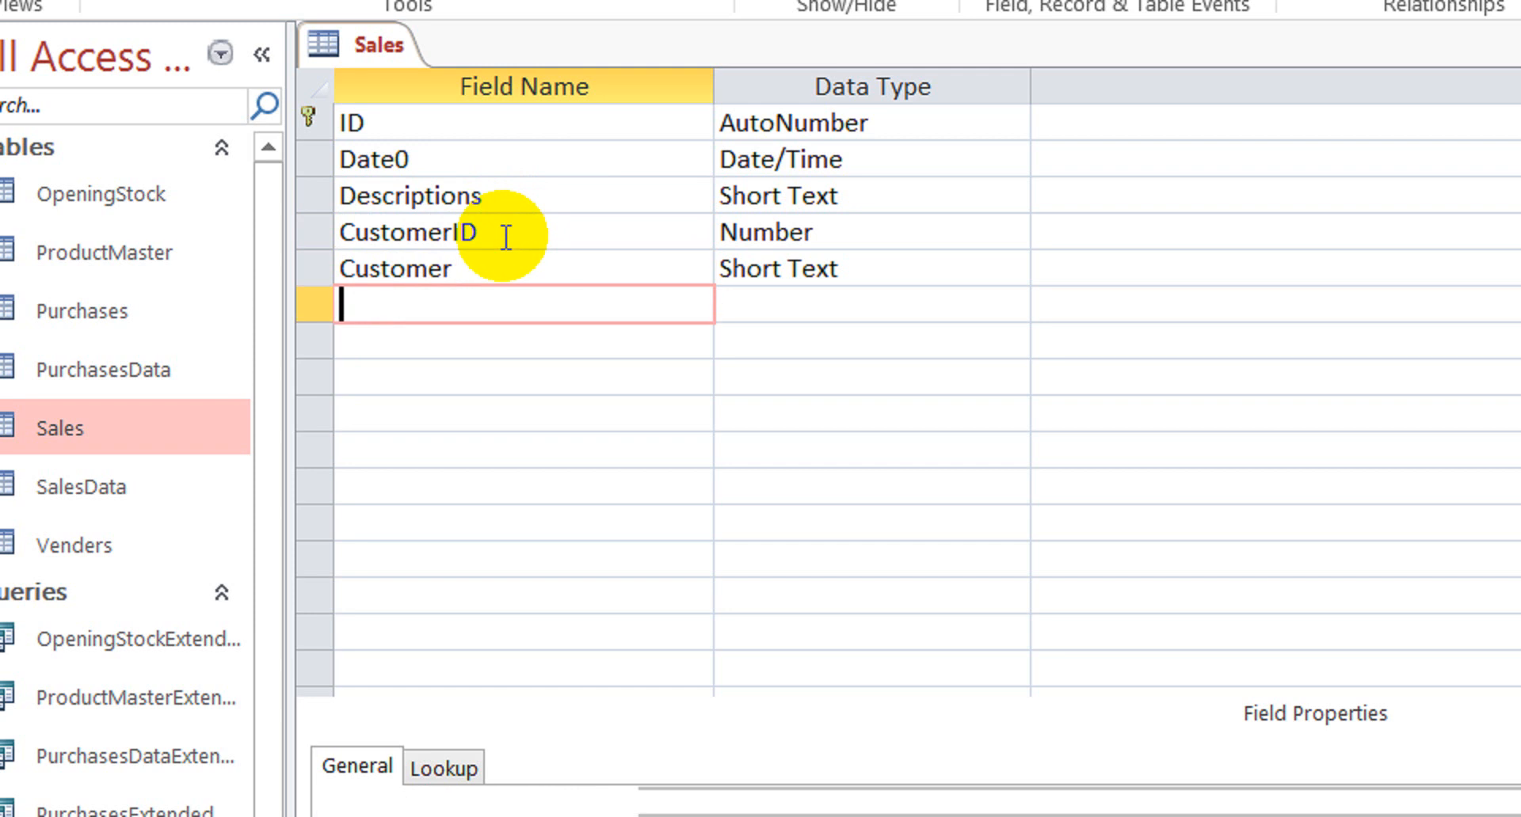
# Open the row source query of the CustomerID field's lookup for editing in the query builder
pyautogui.press('Up')
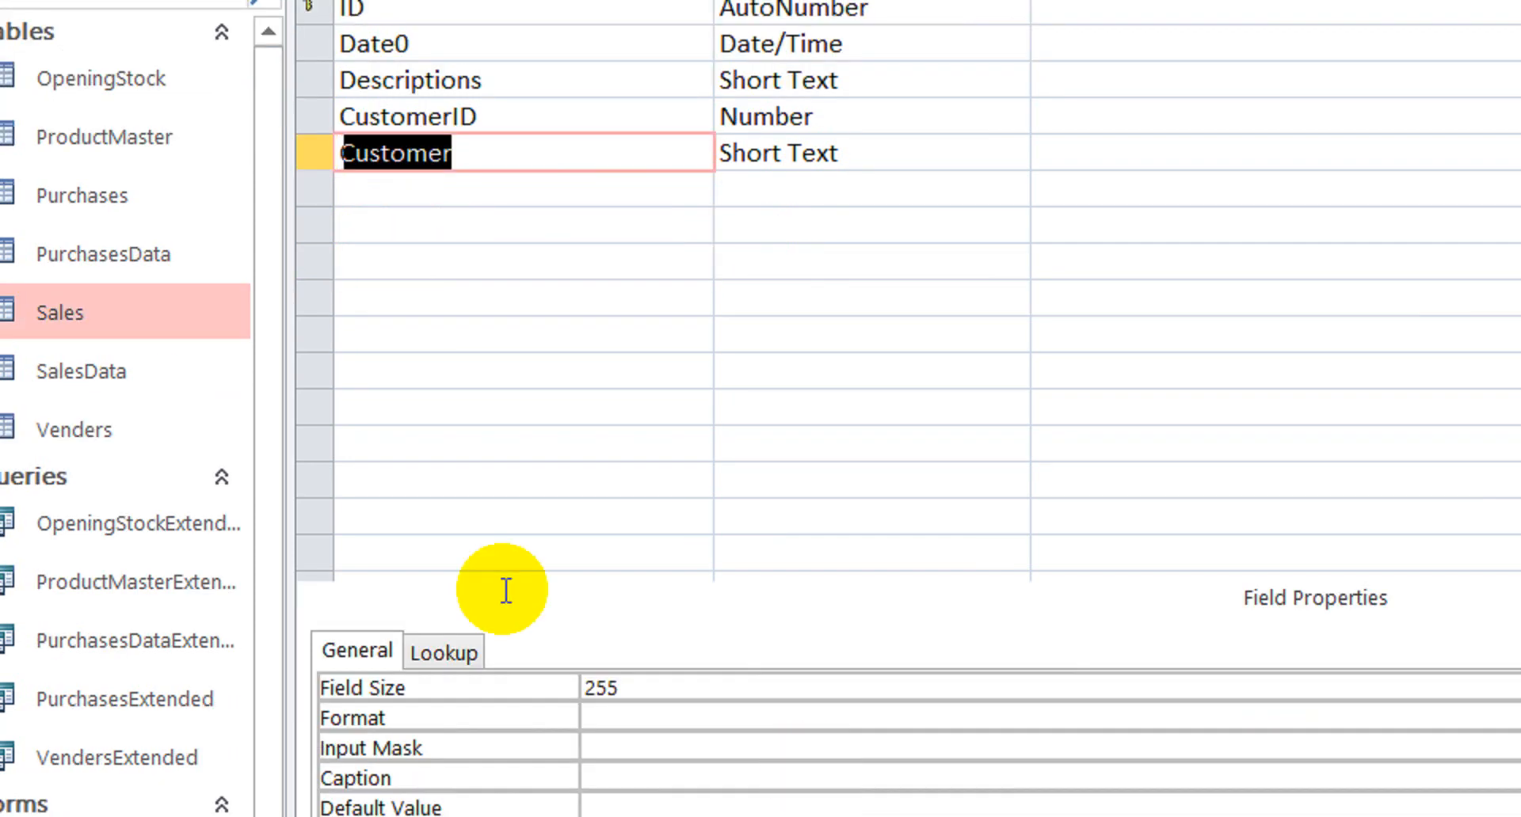
pyautogui.click(456, 767)
pyautogui.click(377, 624)
pyautogui.click(903, 80)
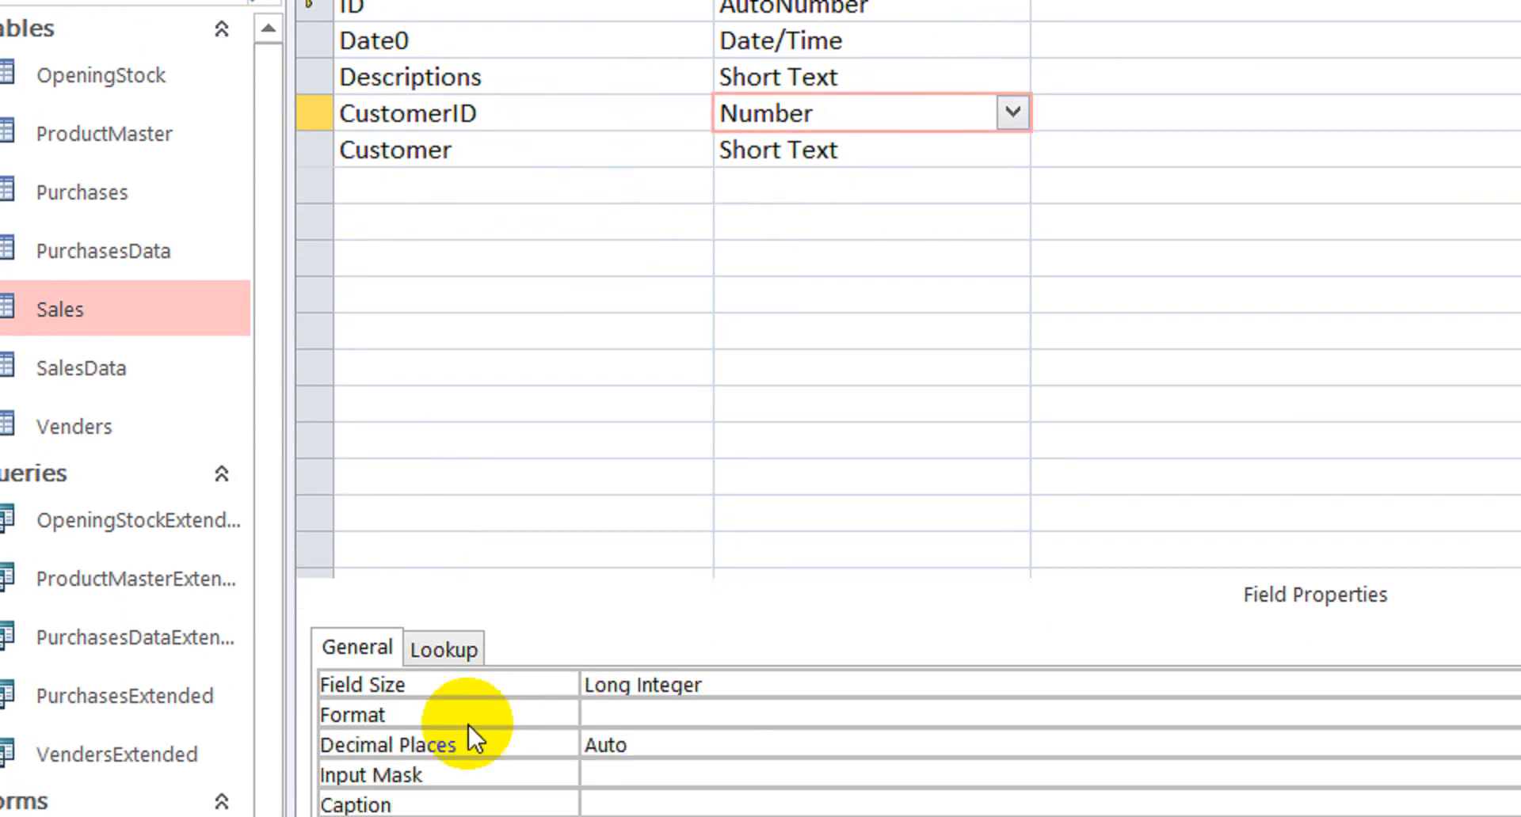
pyautogui.click(444, 649)
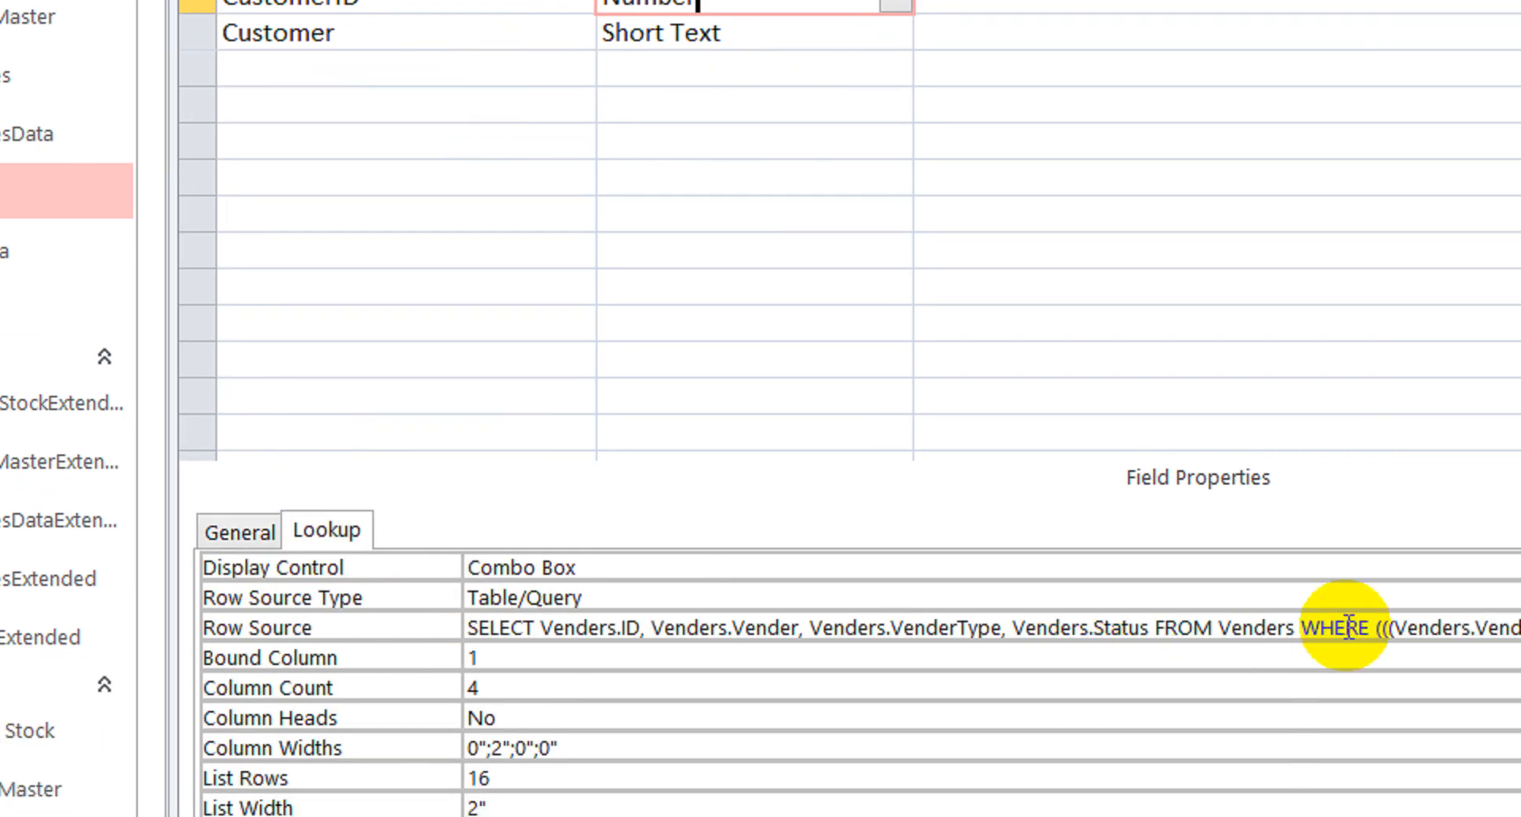
pyautogui.click(1476, 665)
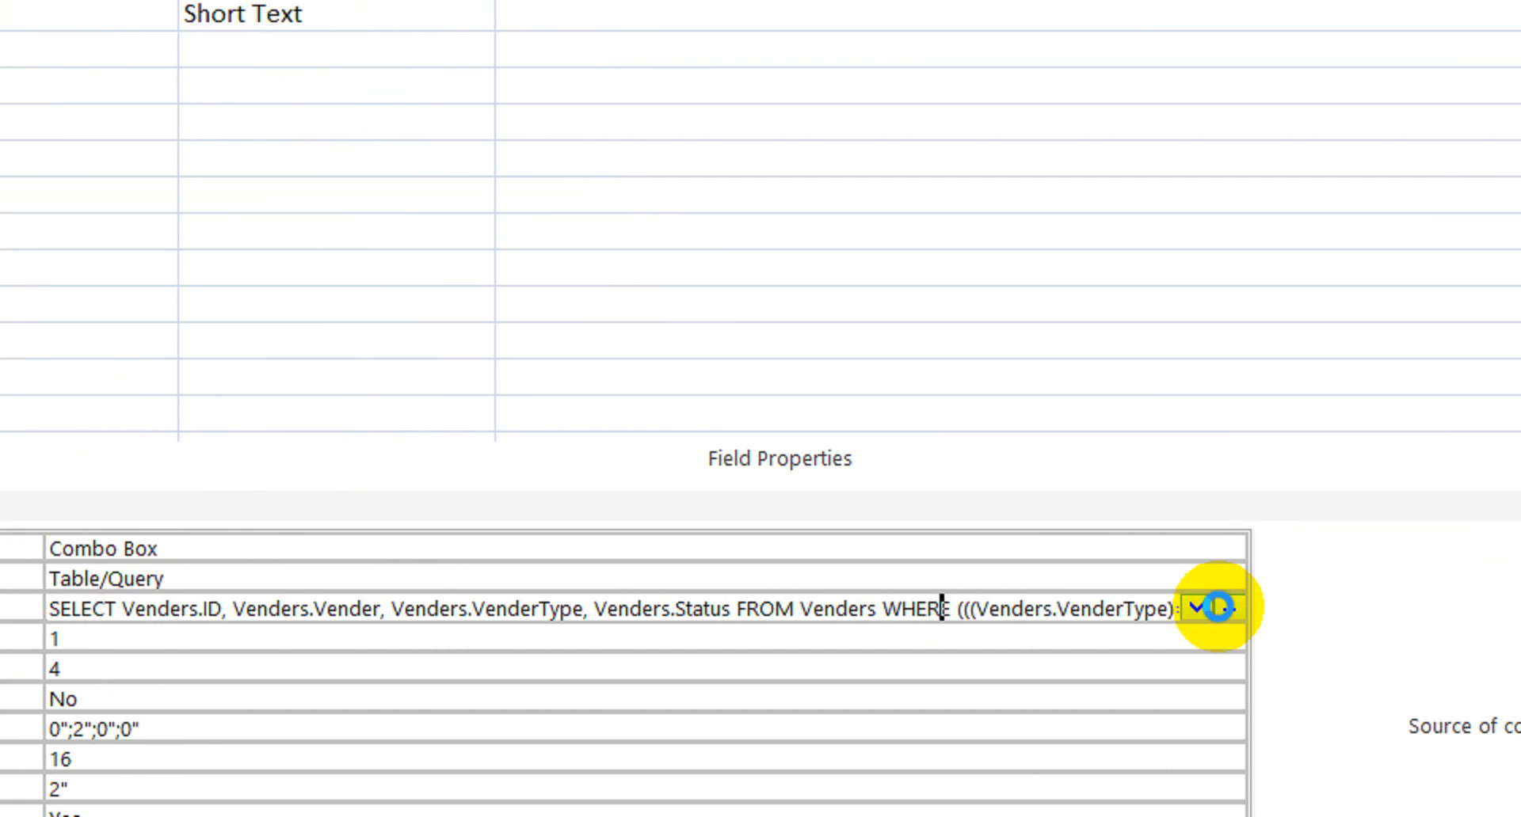
pyautogui.click(1310, 610)
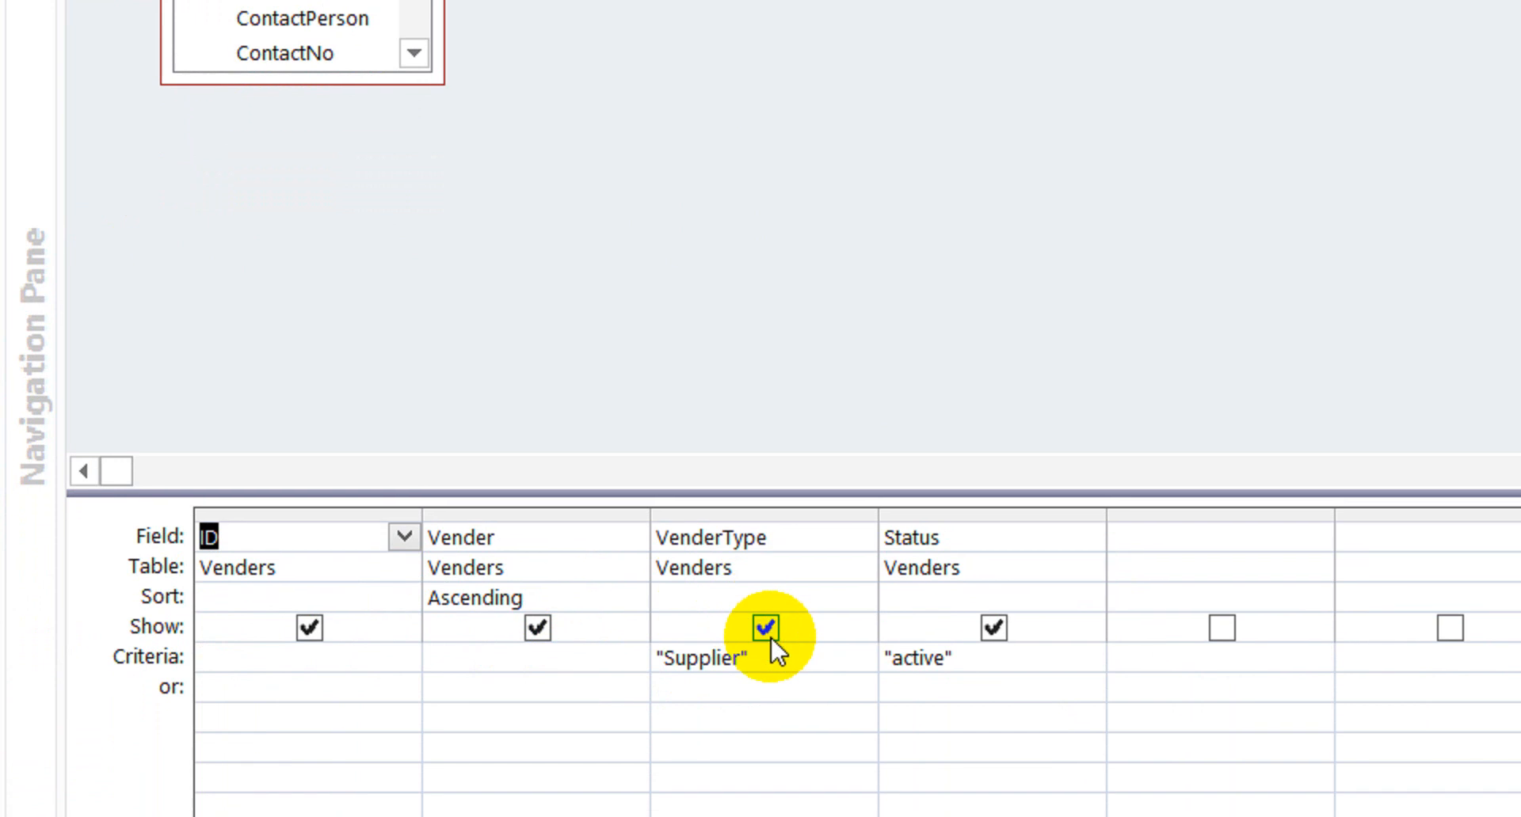
# Replace the "Supplier" criterion of VenderType with the customer type, and save the updated SQL statement to the lookup
pyautogui.click(794, 658)
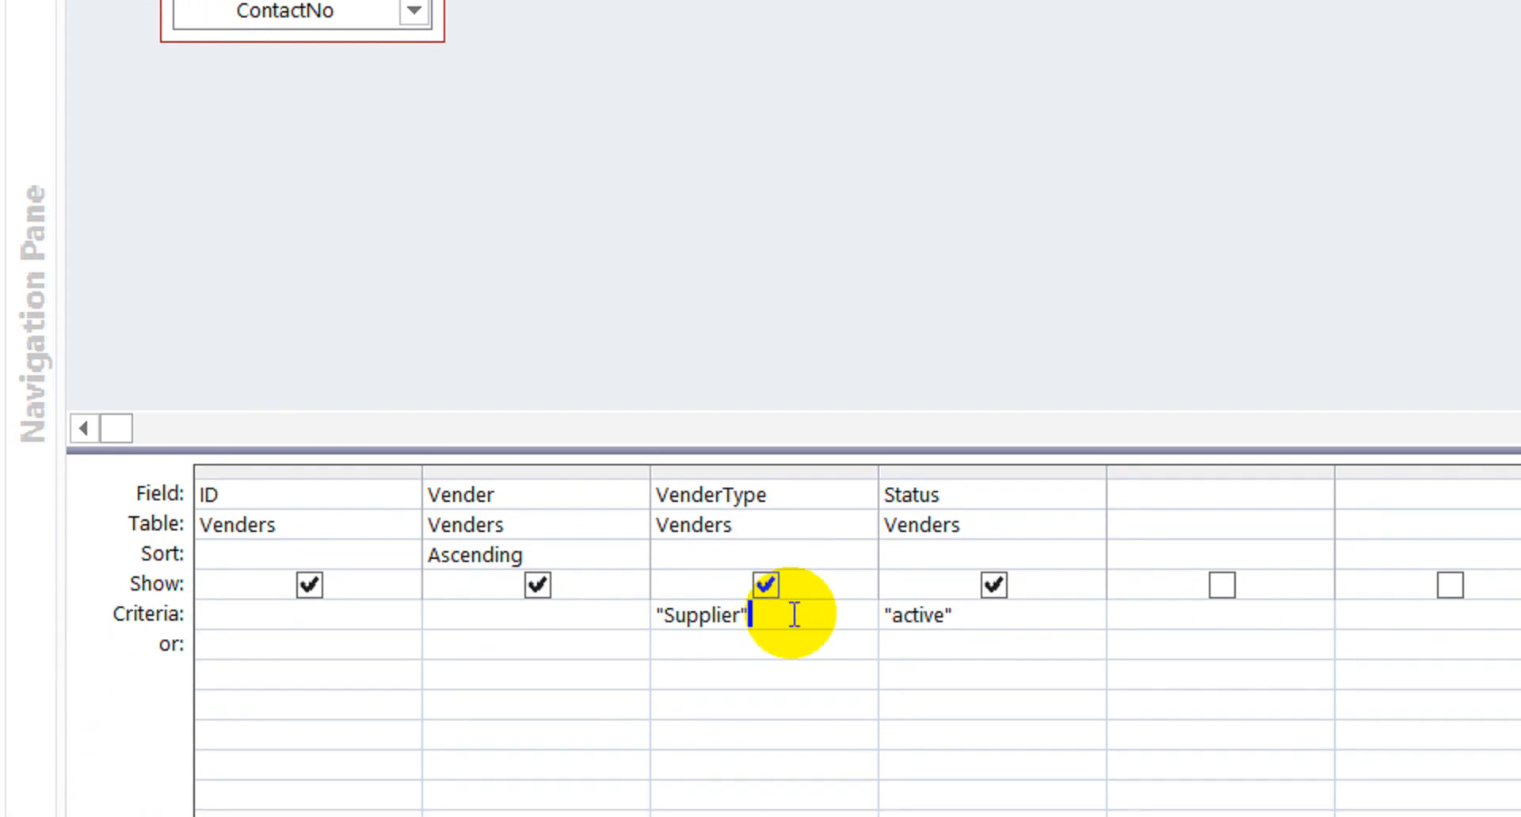
pyautogui.press('Down')
pyautogui.press('Up')
pyautogui.write('cu')
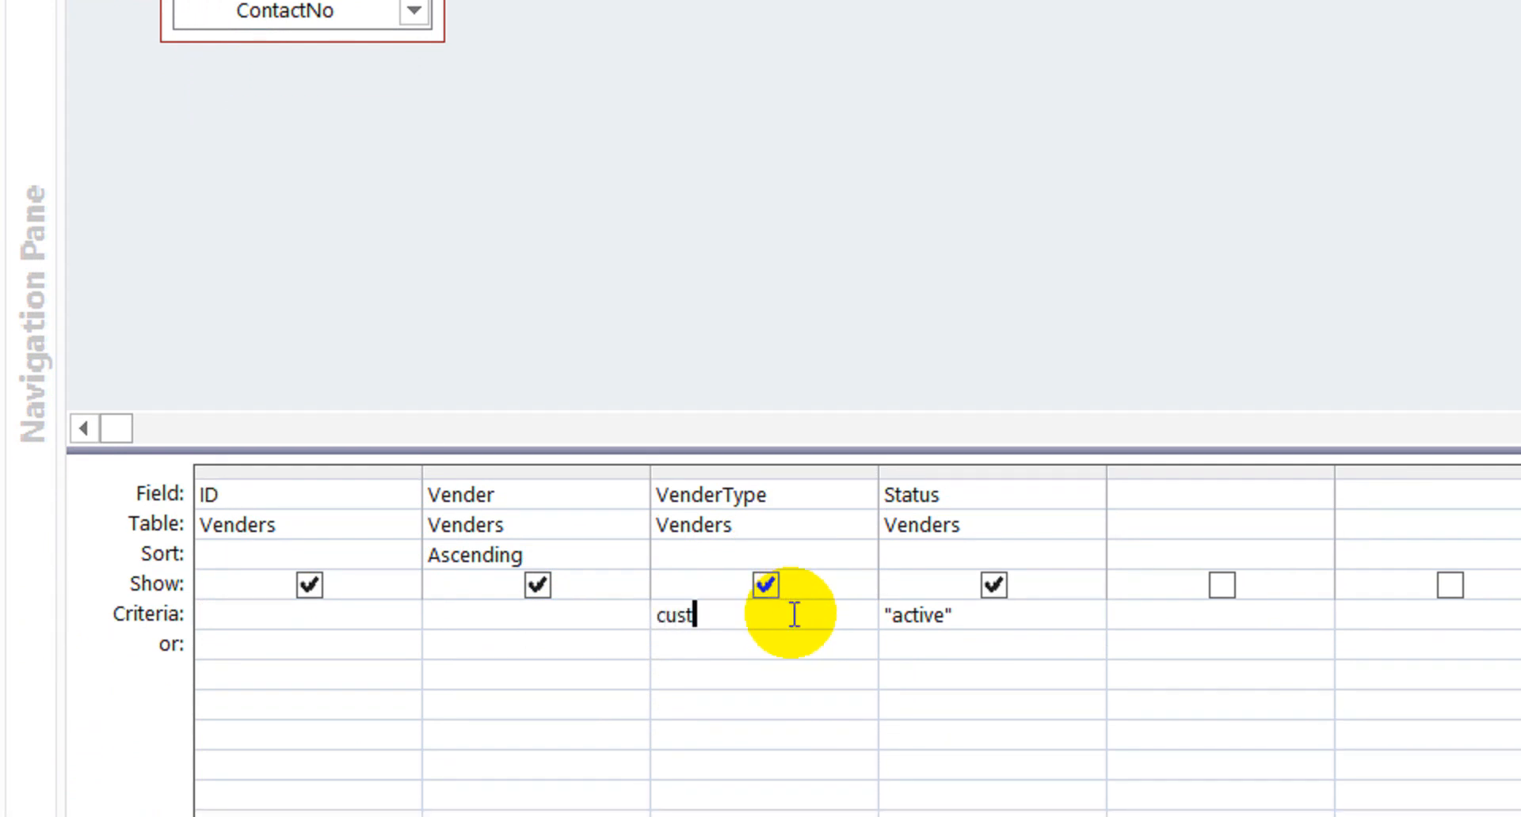
pyautogui.press('Up')
pyautogui.press('Tab')
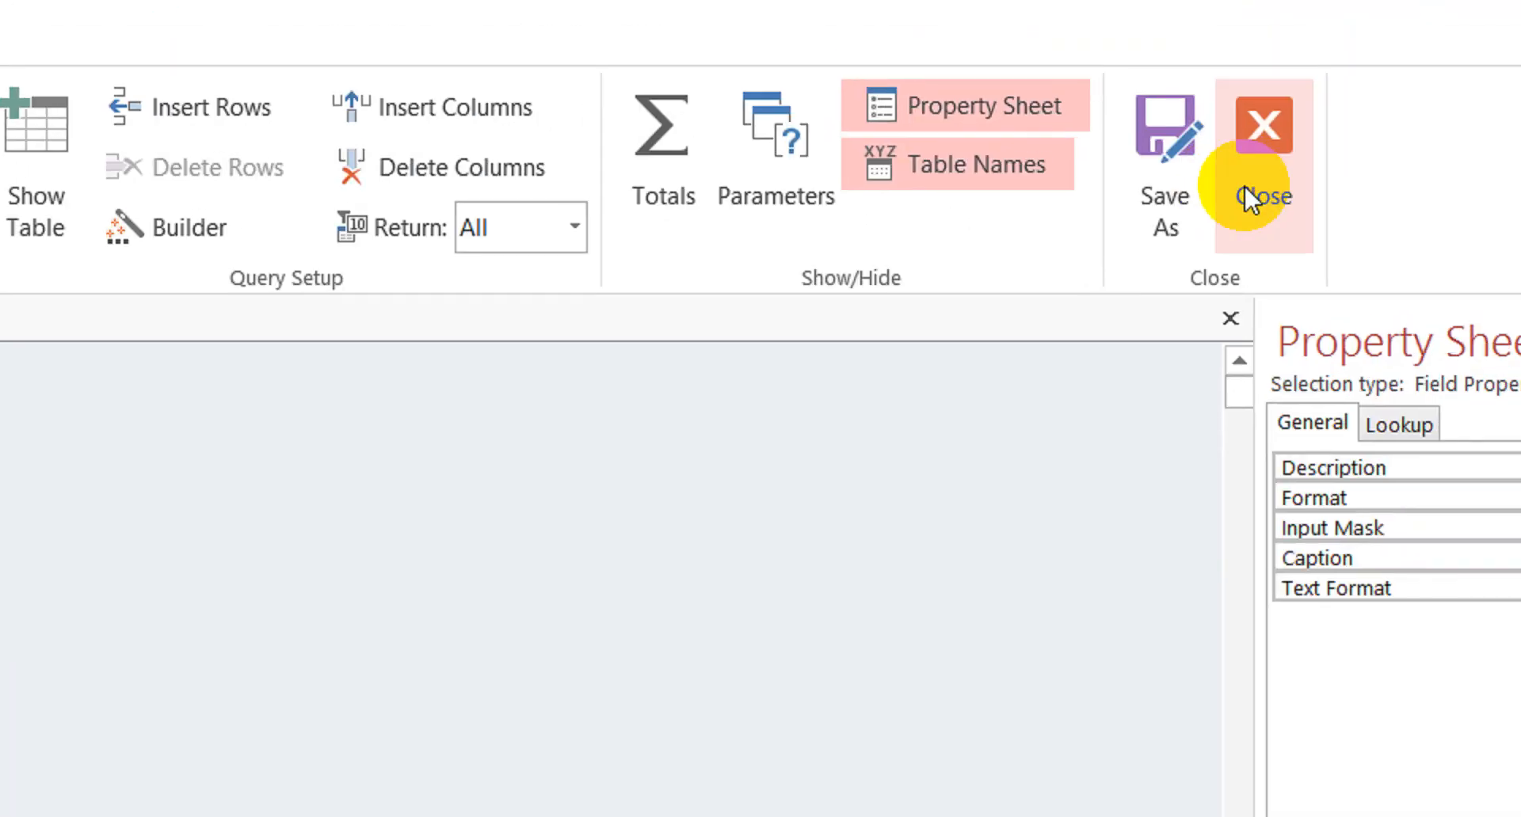
pyautogui.click(1383, 123)
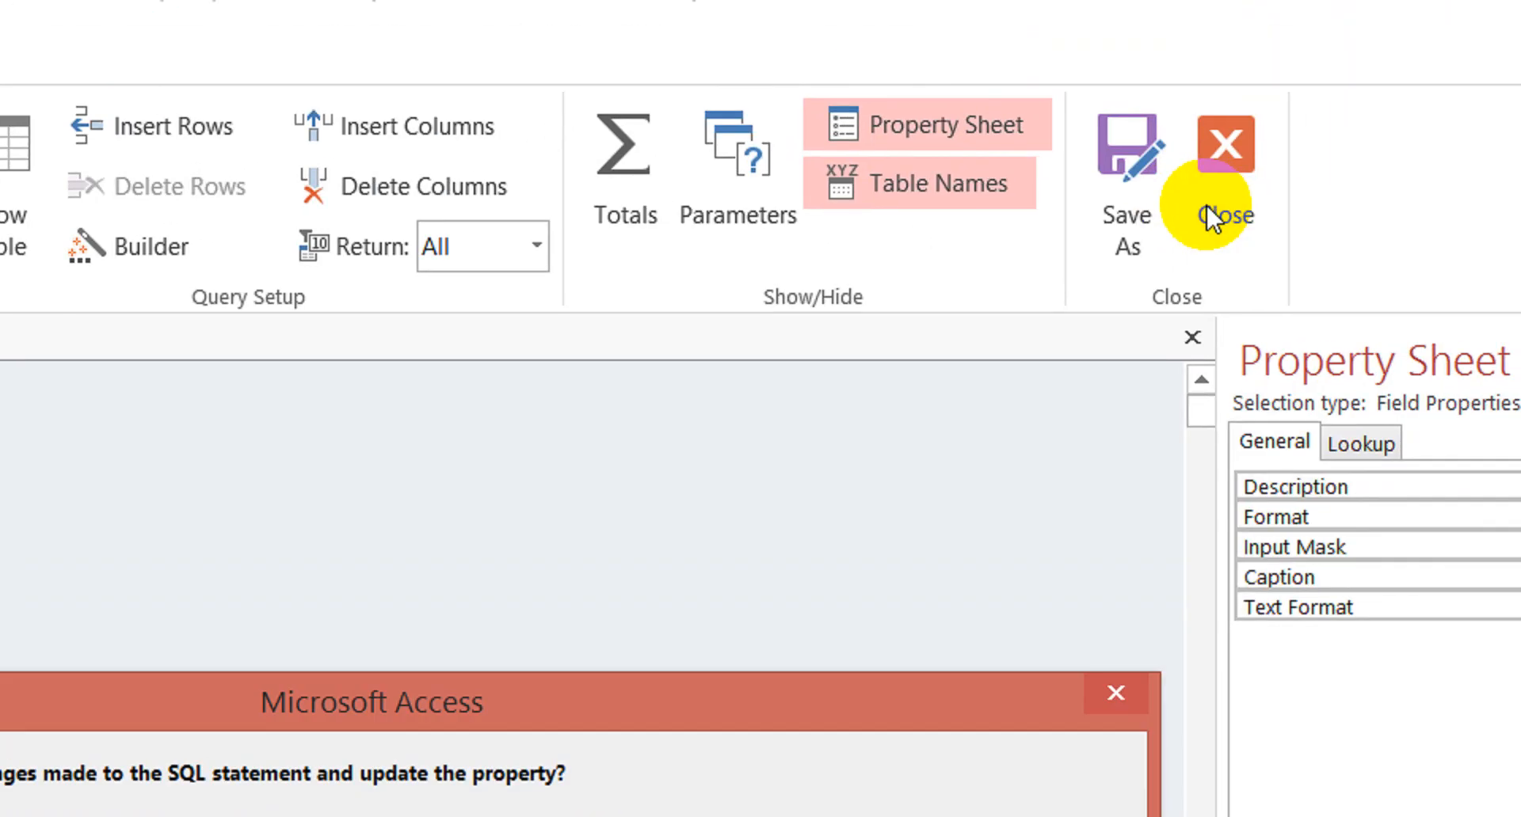
pyautogui.click(316, 615)
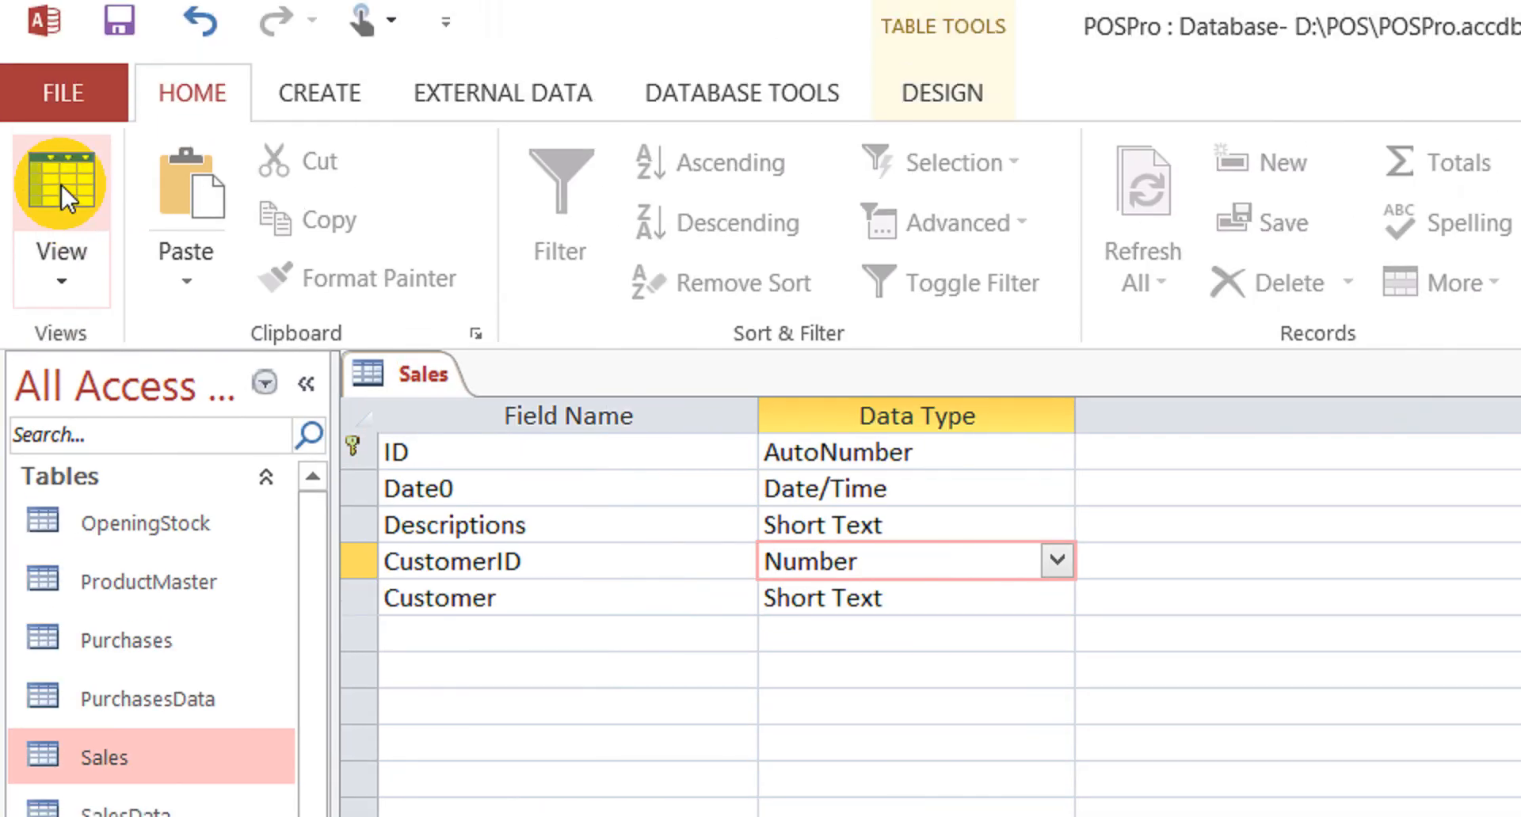
# Save the Sales table, display its records and check the CustomerID choices offered for the first record
pyautogui.click(60, 183)
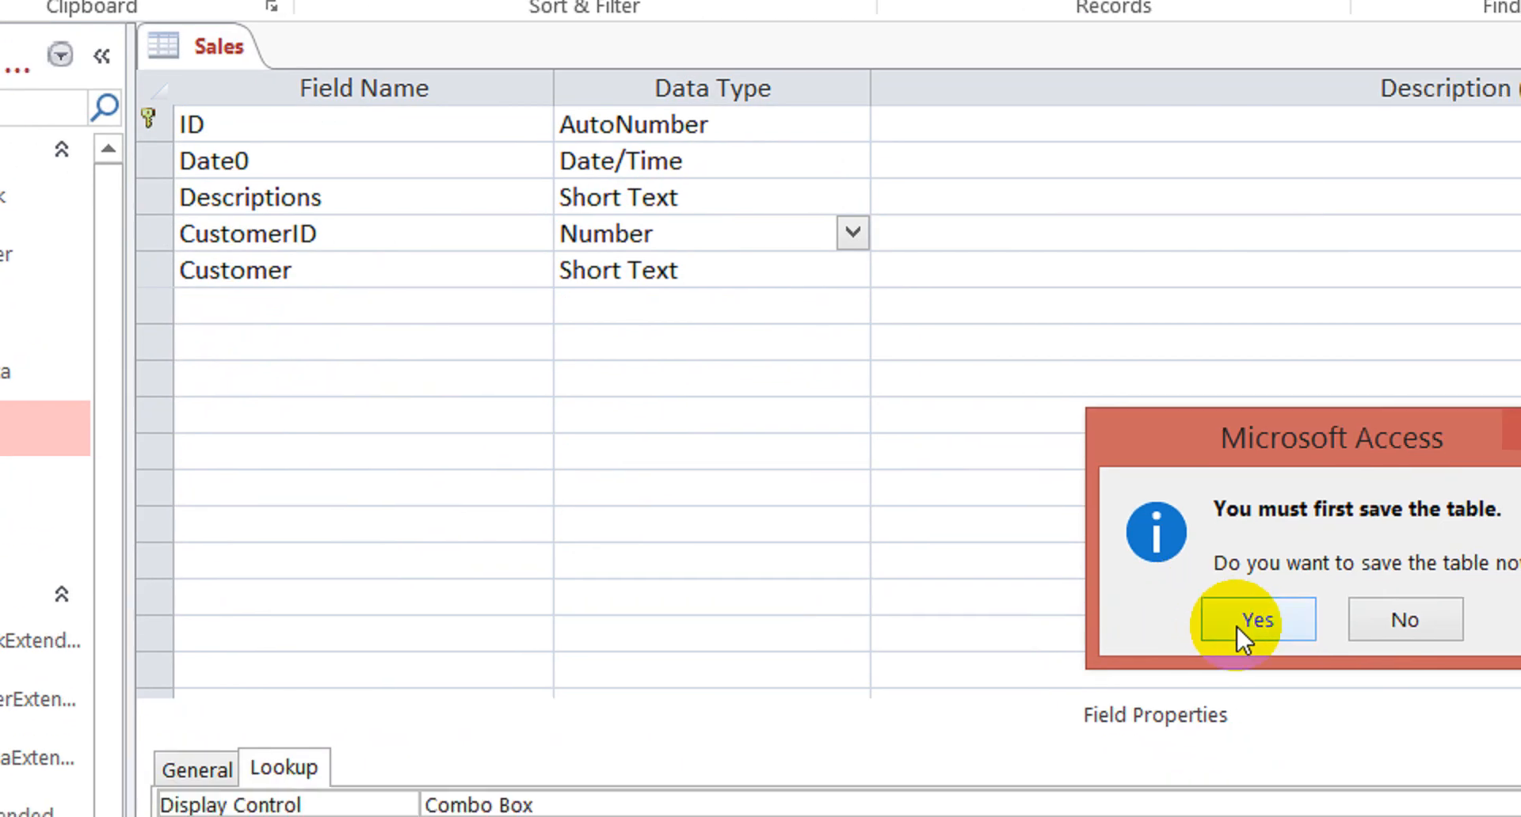
pyautogui.click(1242, 630)
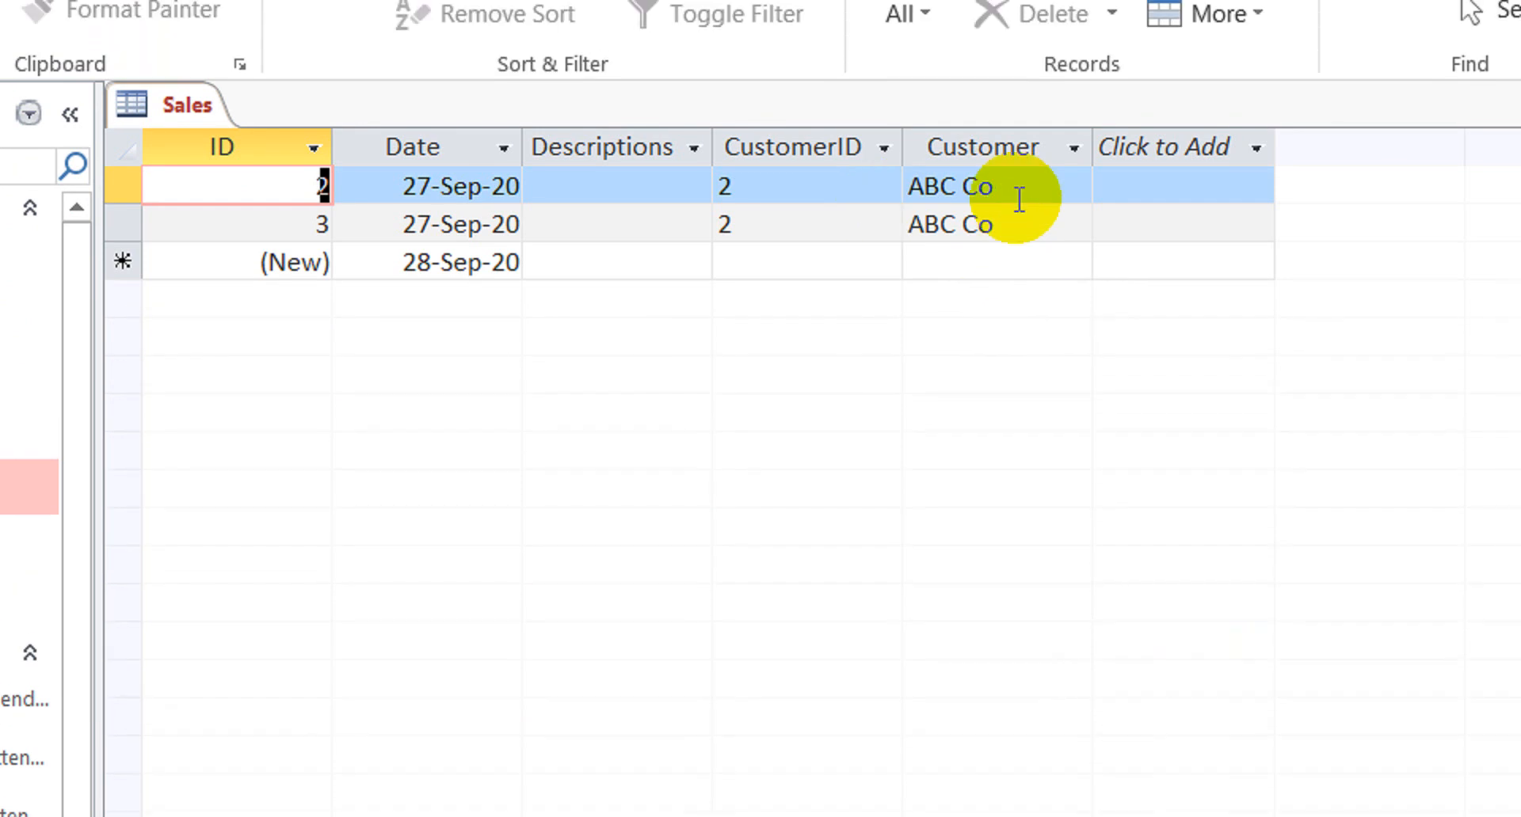
pyautogui.click(1045, 181)
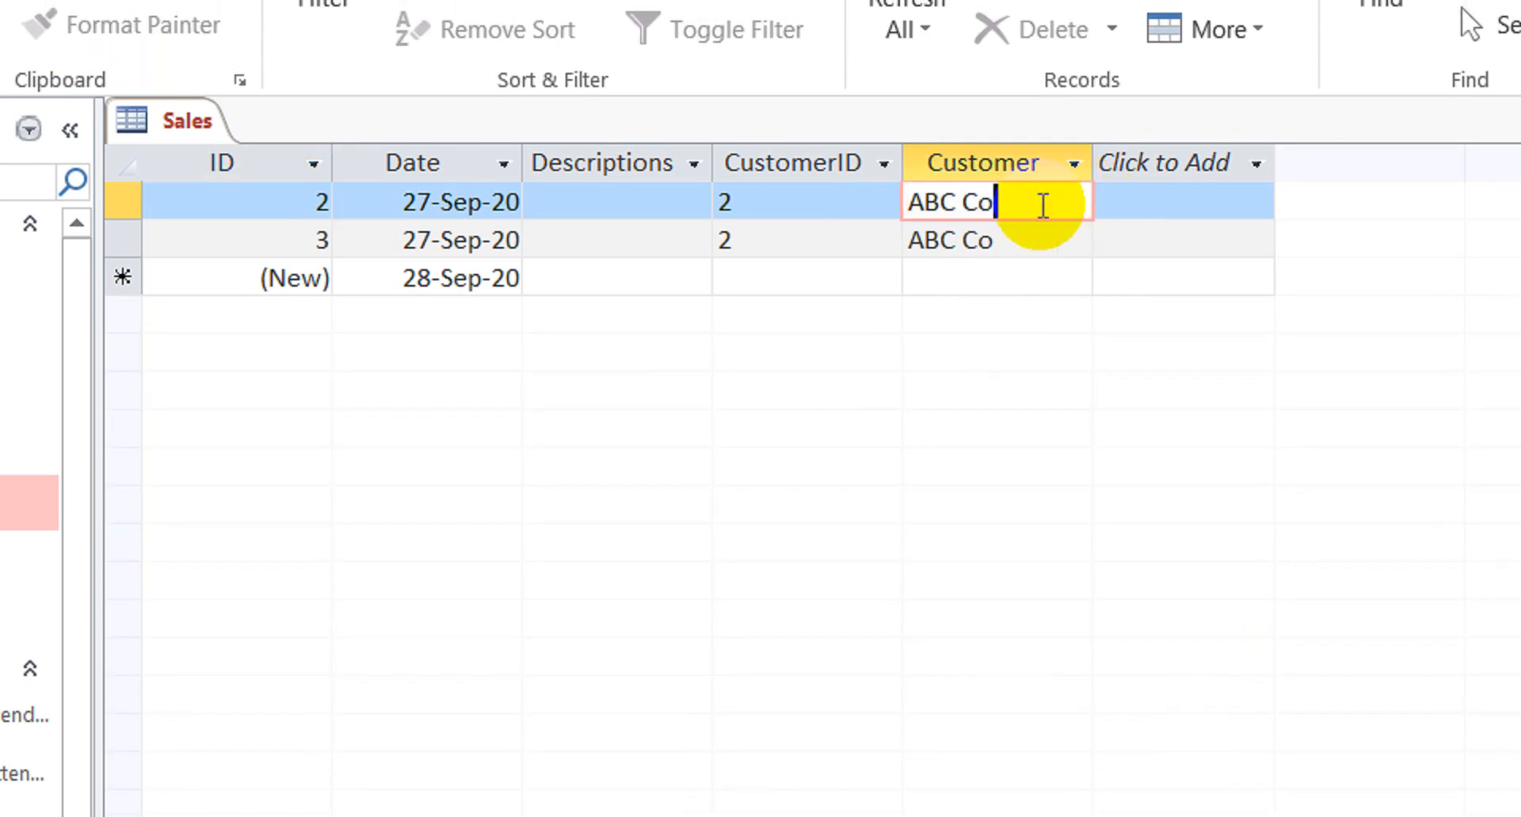
pyautogui.click(863, 204)
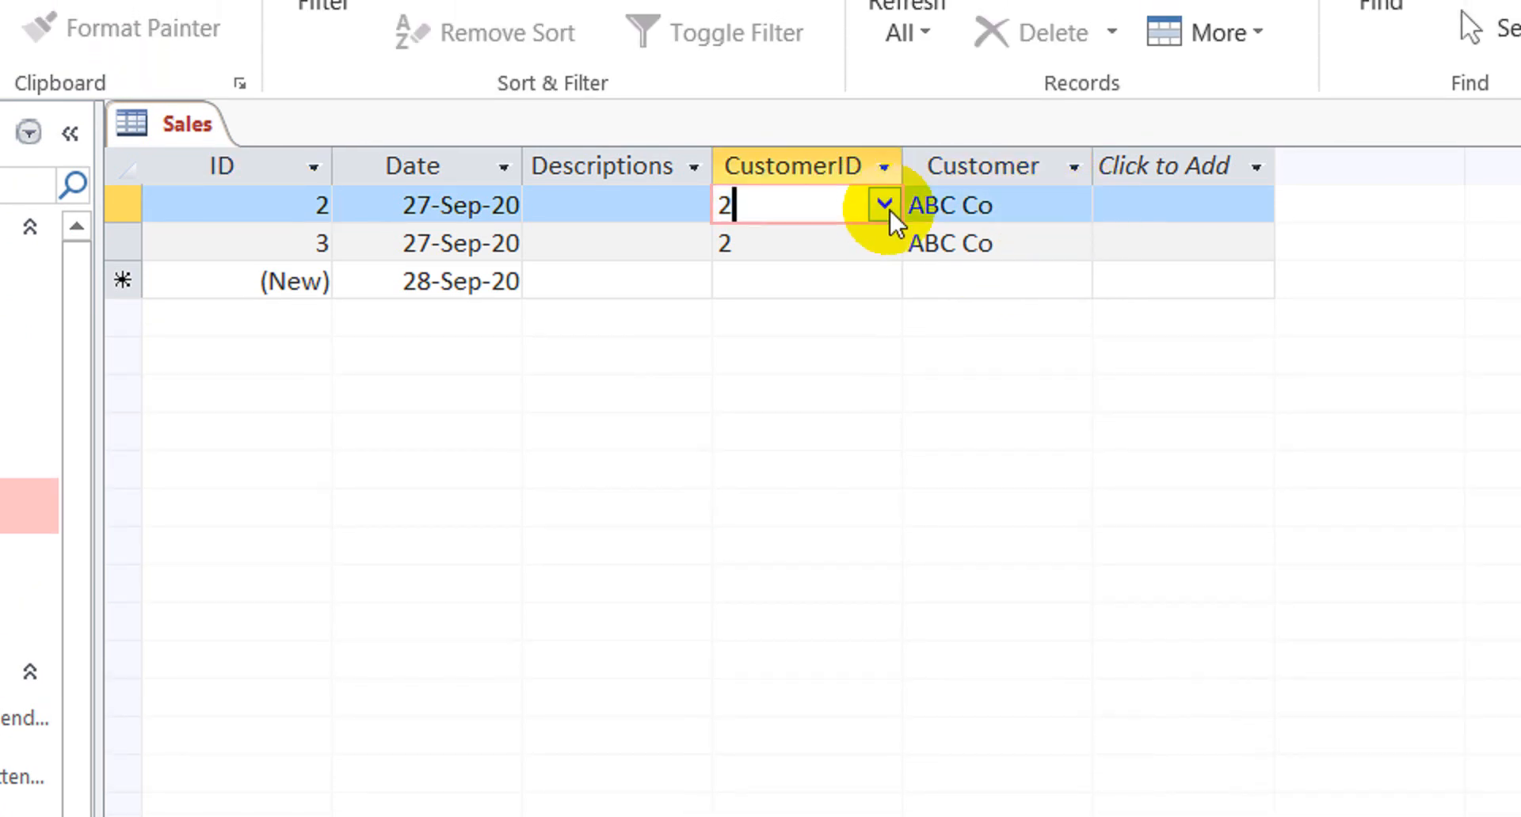
pyautogui.click(884, 205)
pyautogui.click(886, 207)
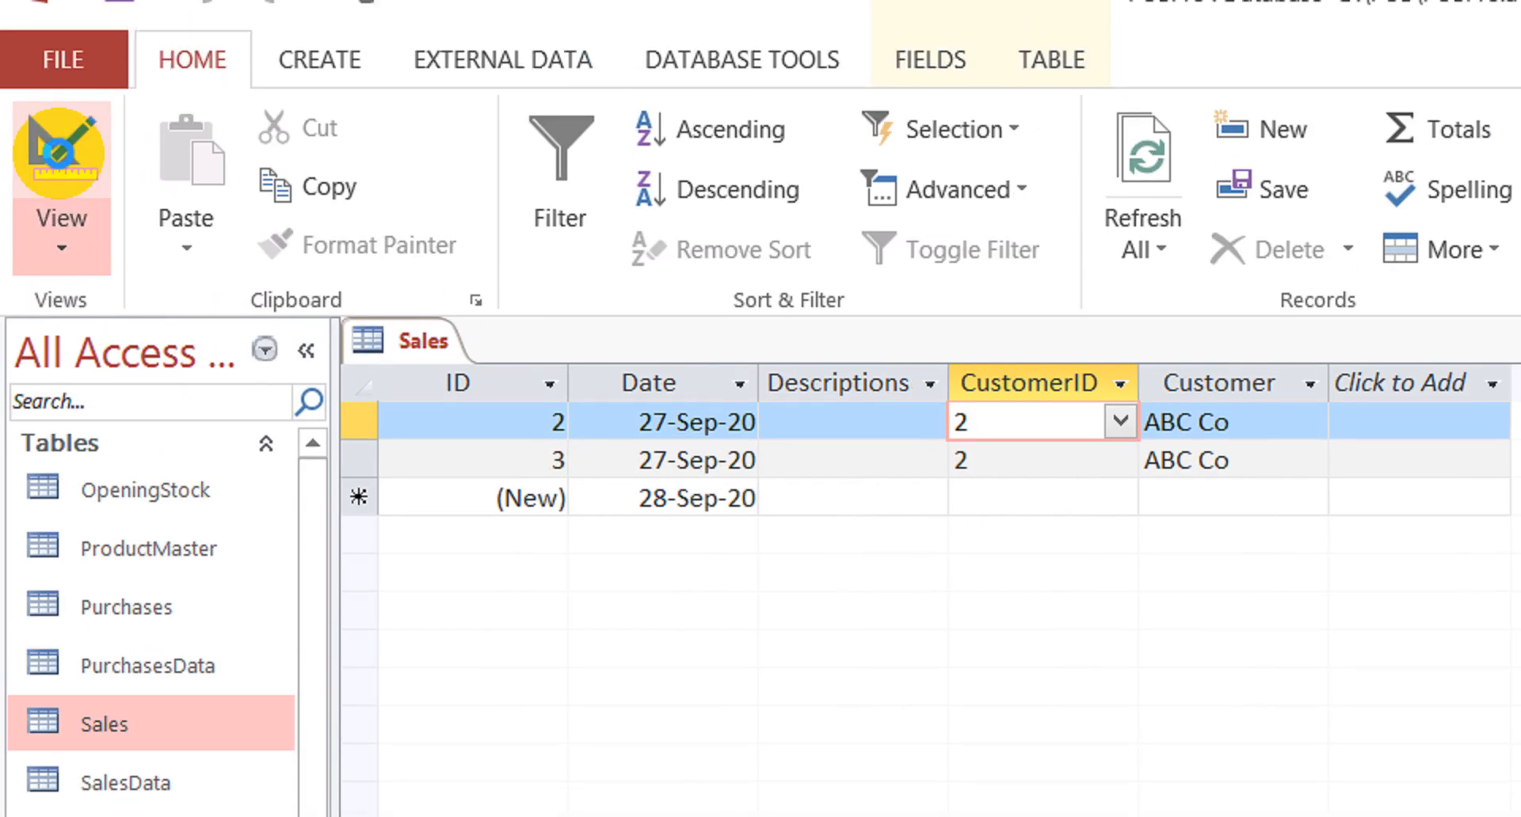
# Close the Sales table and open the SalesData table in design view
pyautogui.click(57, 158)
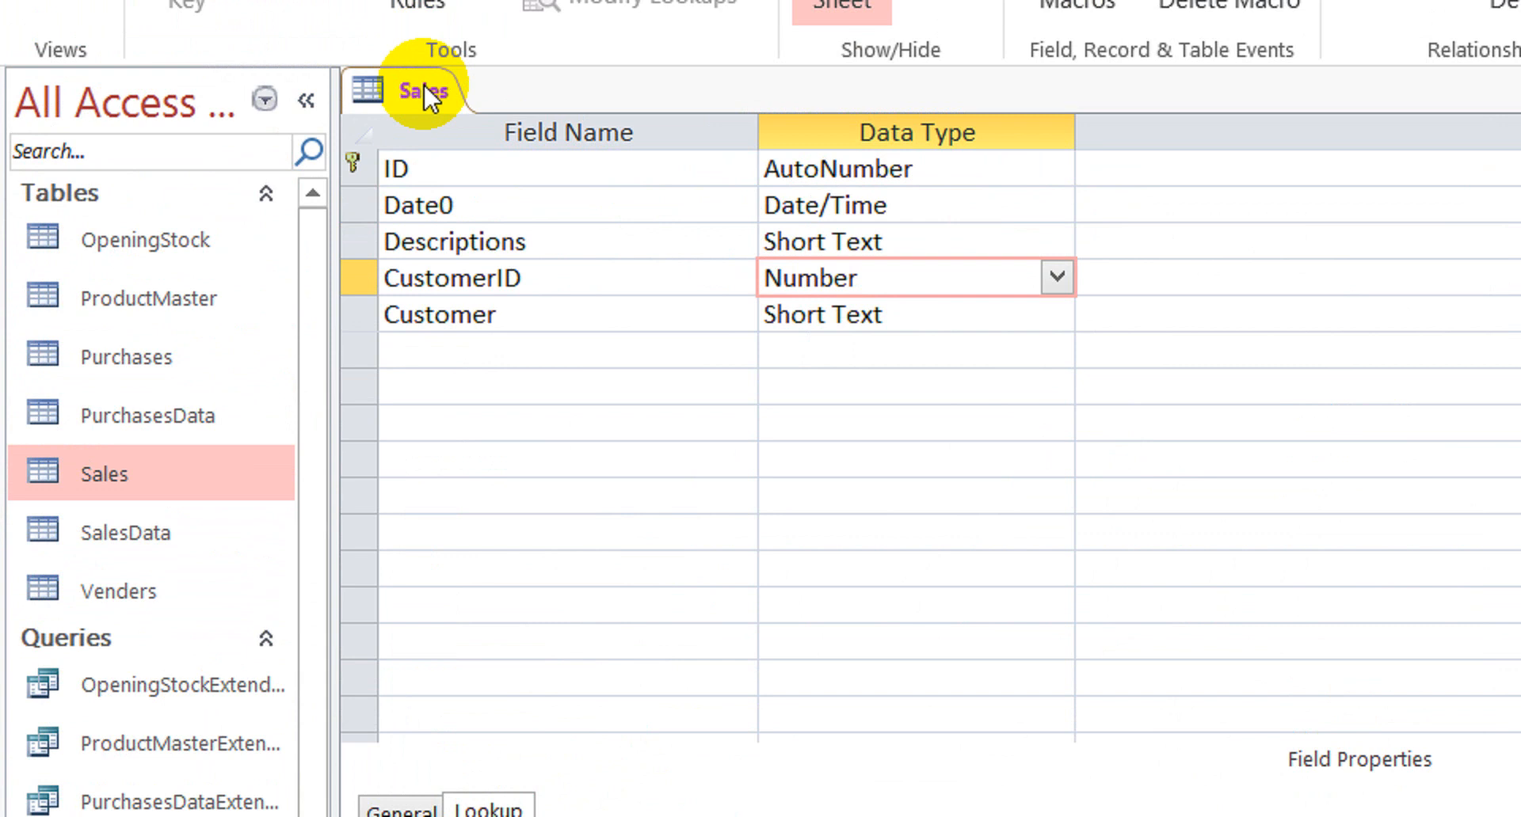
pyautogui.rightClick(424, 88)
pyautogui.click(529, 241)
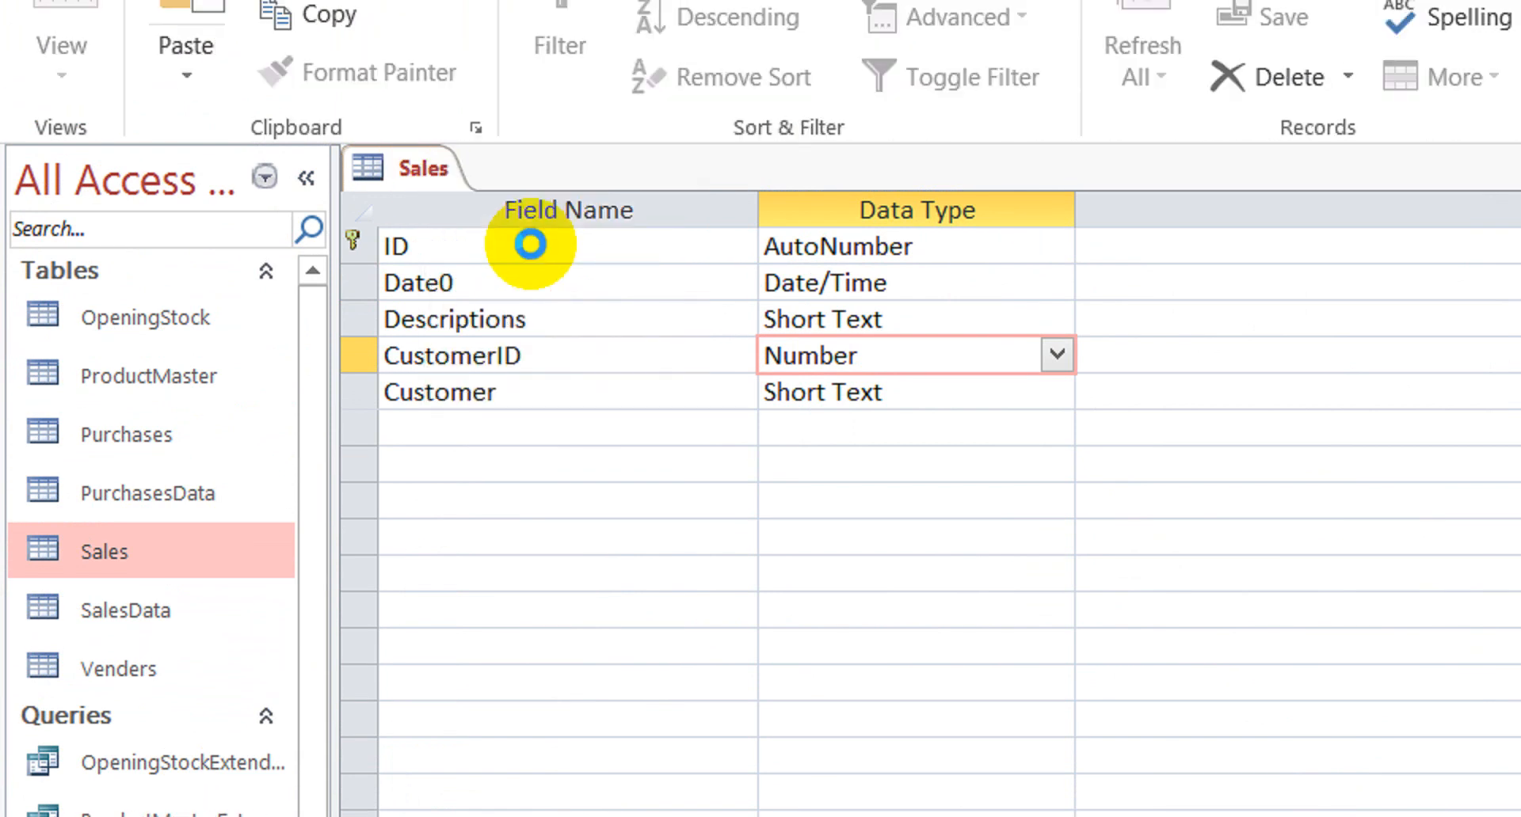
pyautogui.rightClick(149, 604)
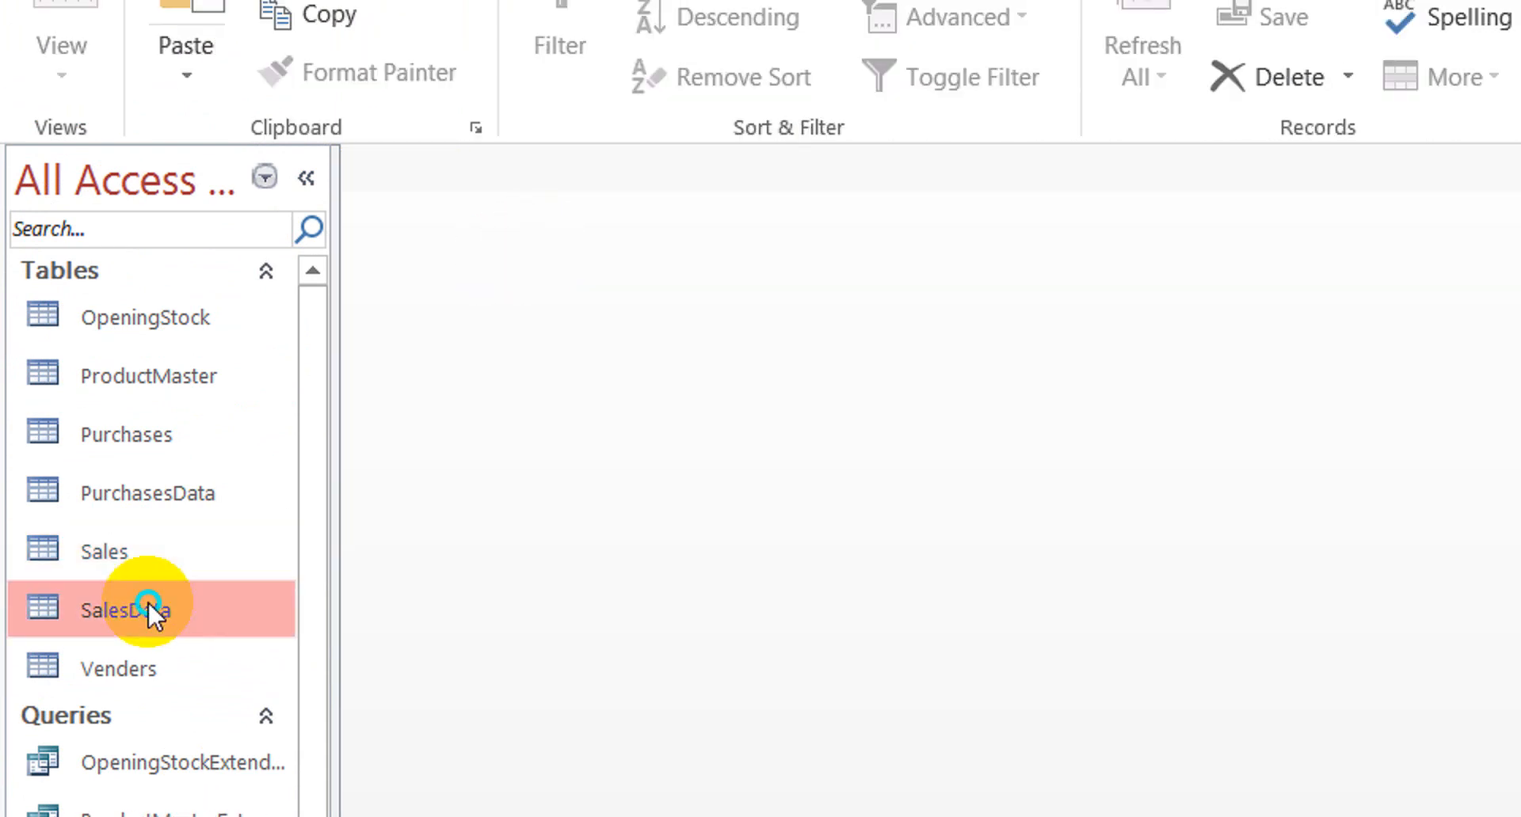
pyautogui.click(277, 673)
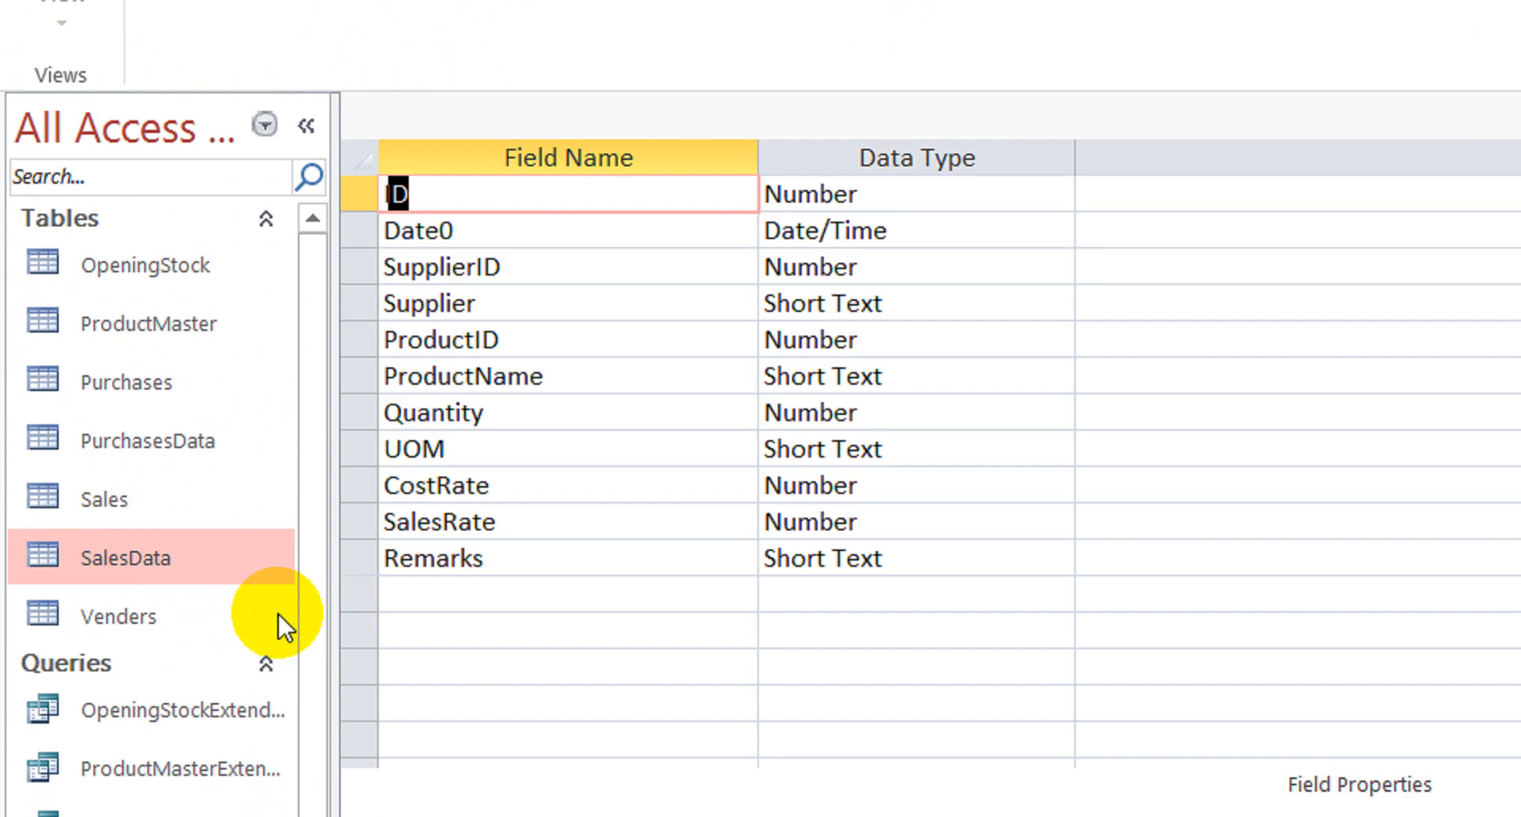
# Permanently delete the SupplierID field and its index from the SalesData table design
pyautogui.click(614, 263)
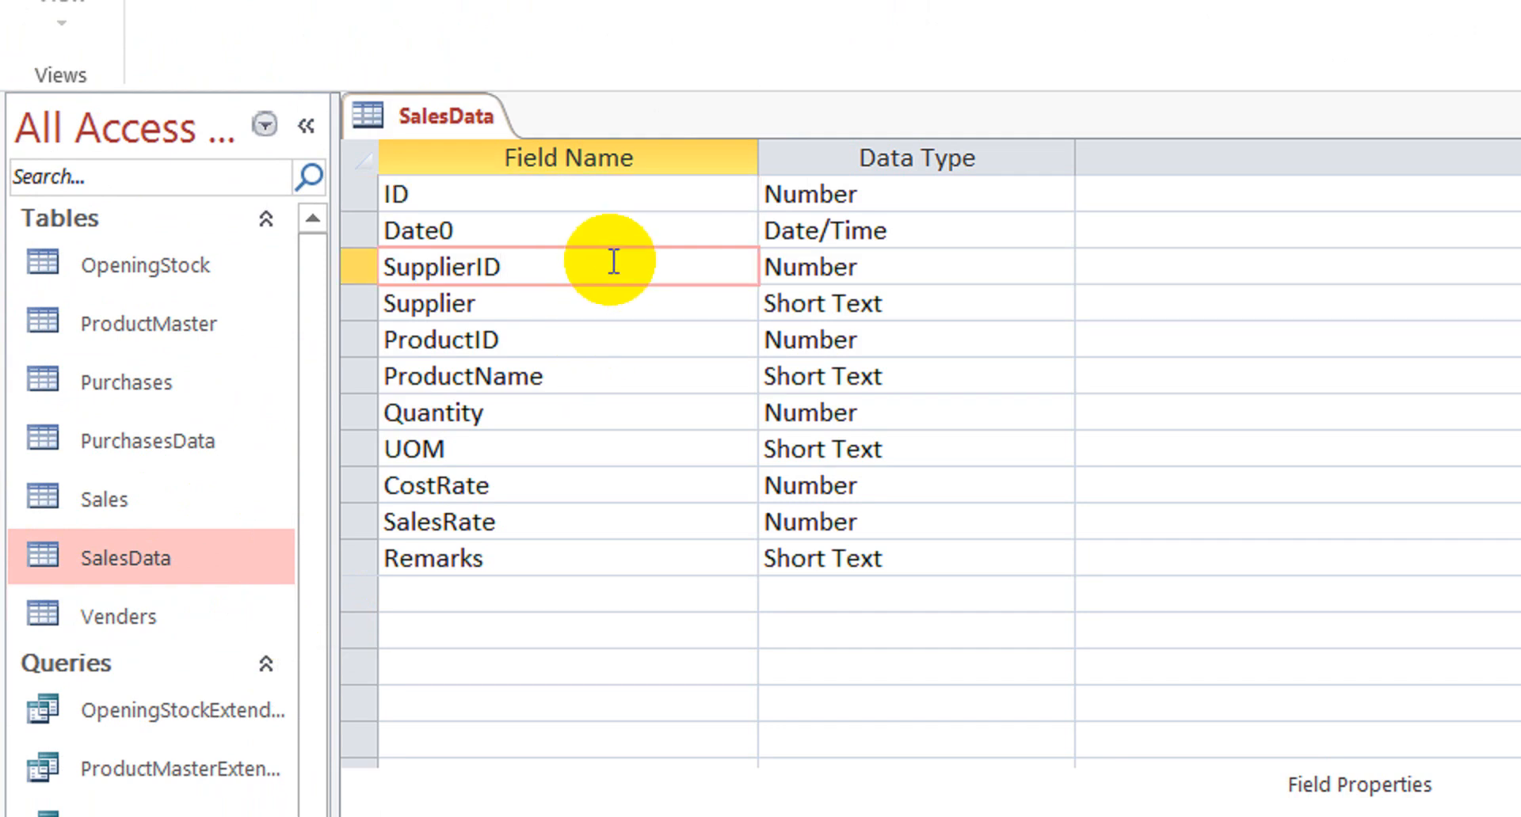
pyautogui.click(480, 198)
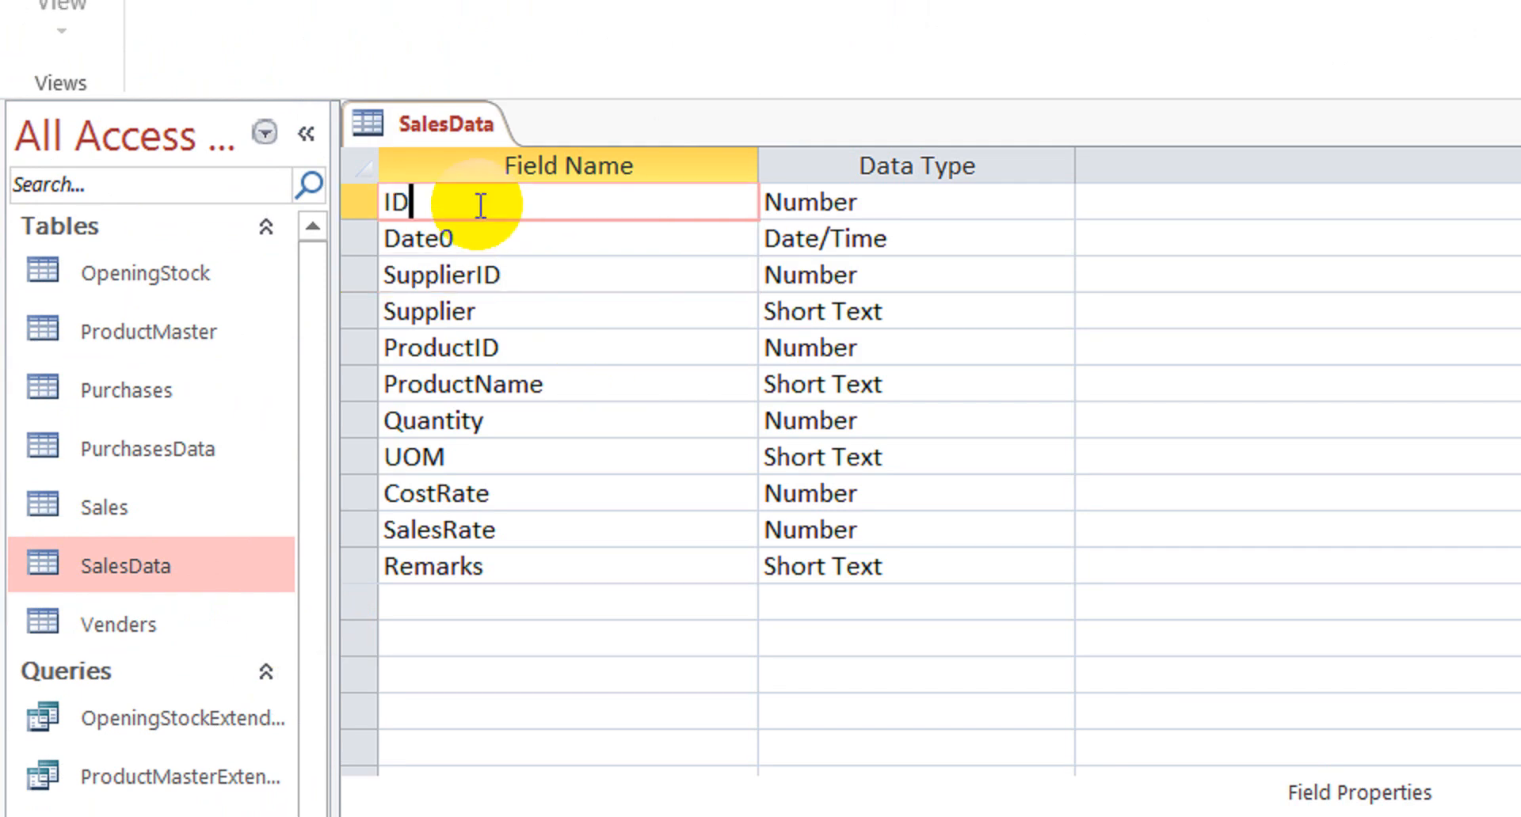
pyautogui.press('Down')
pyautogui.press('Down')
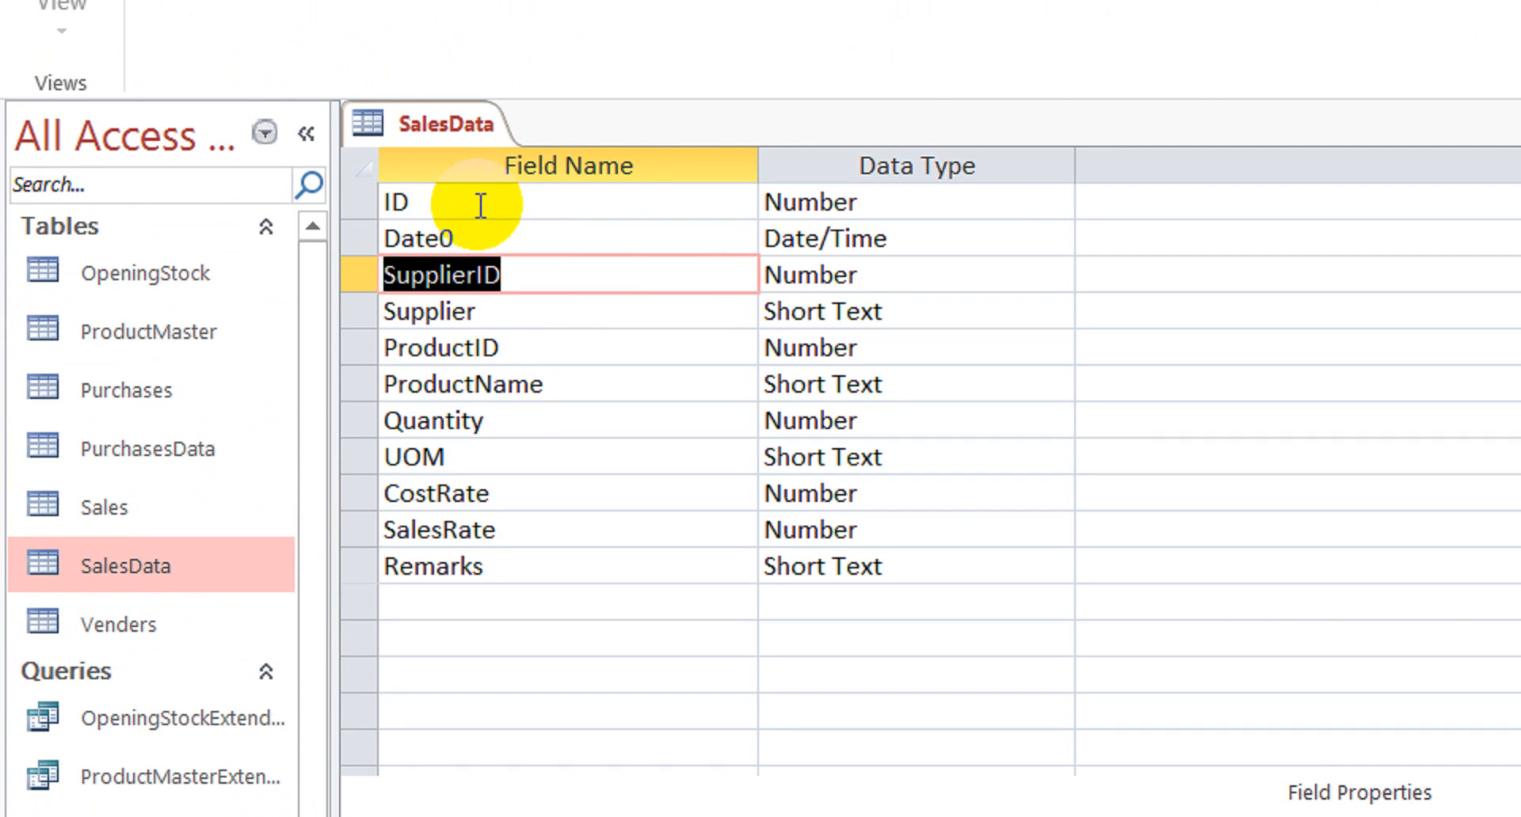
pyautogui.click(910, 290)
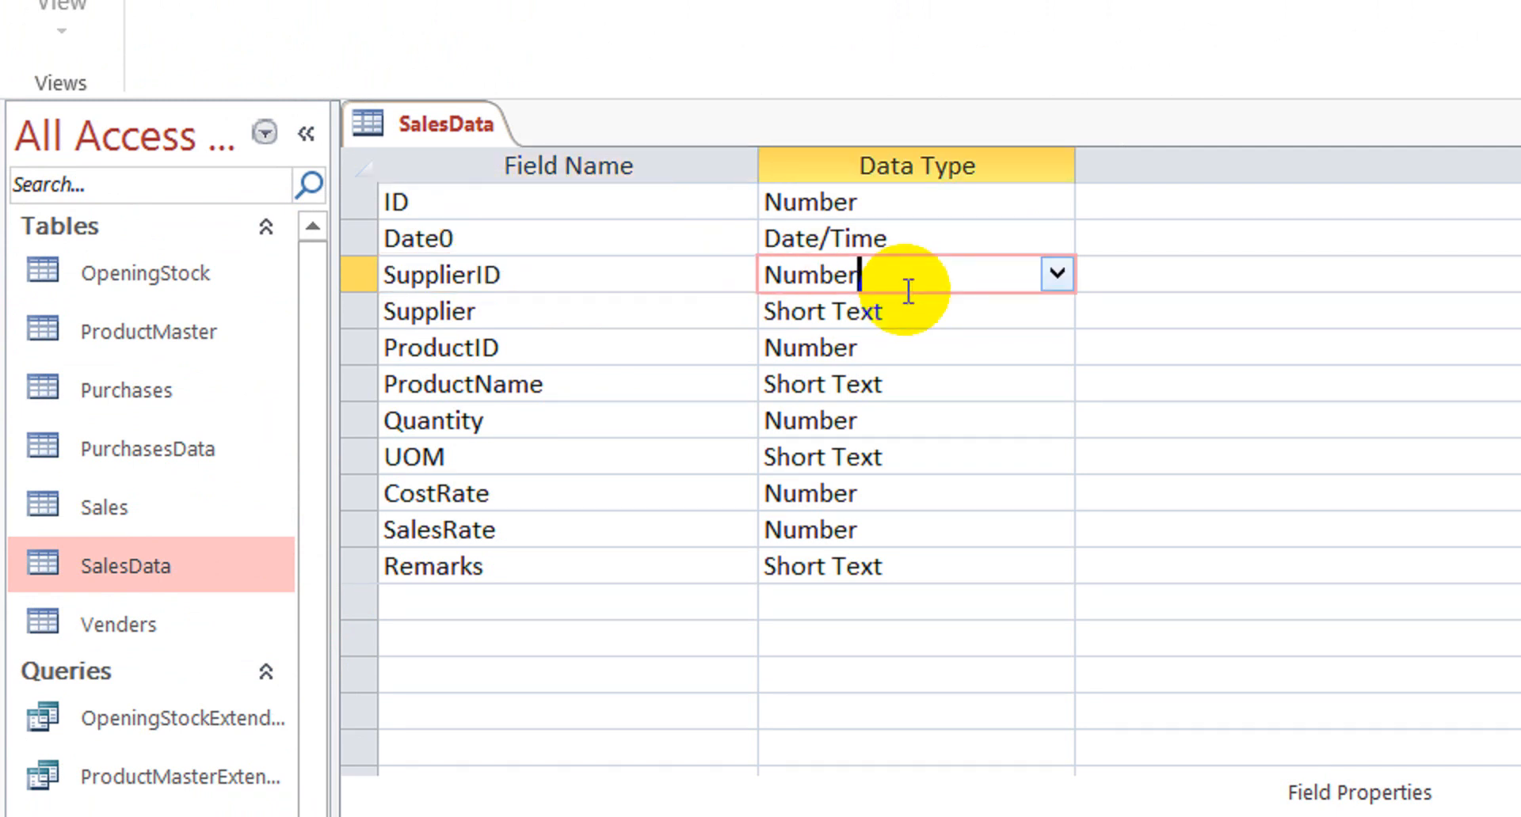
pyautogui.click(683, 274)
pyautogui.press('Down')
pyautogui.press('Up')
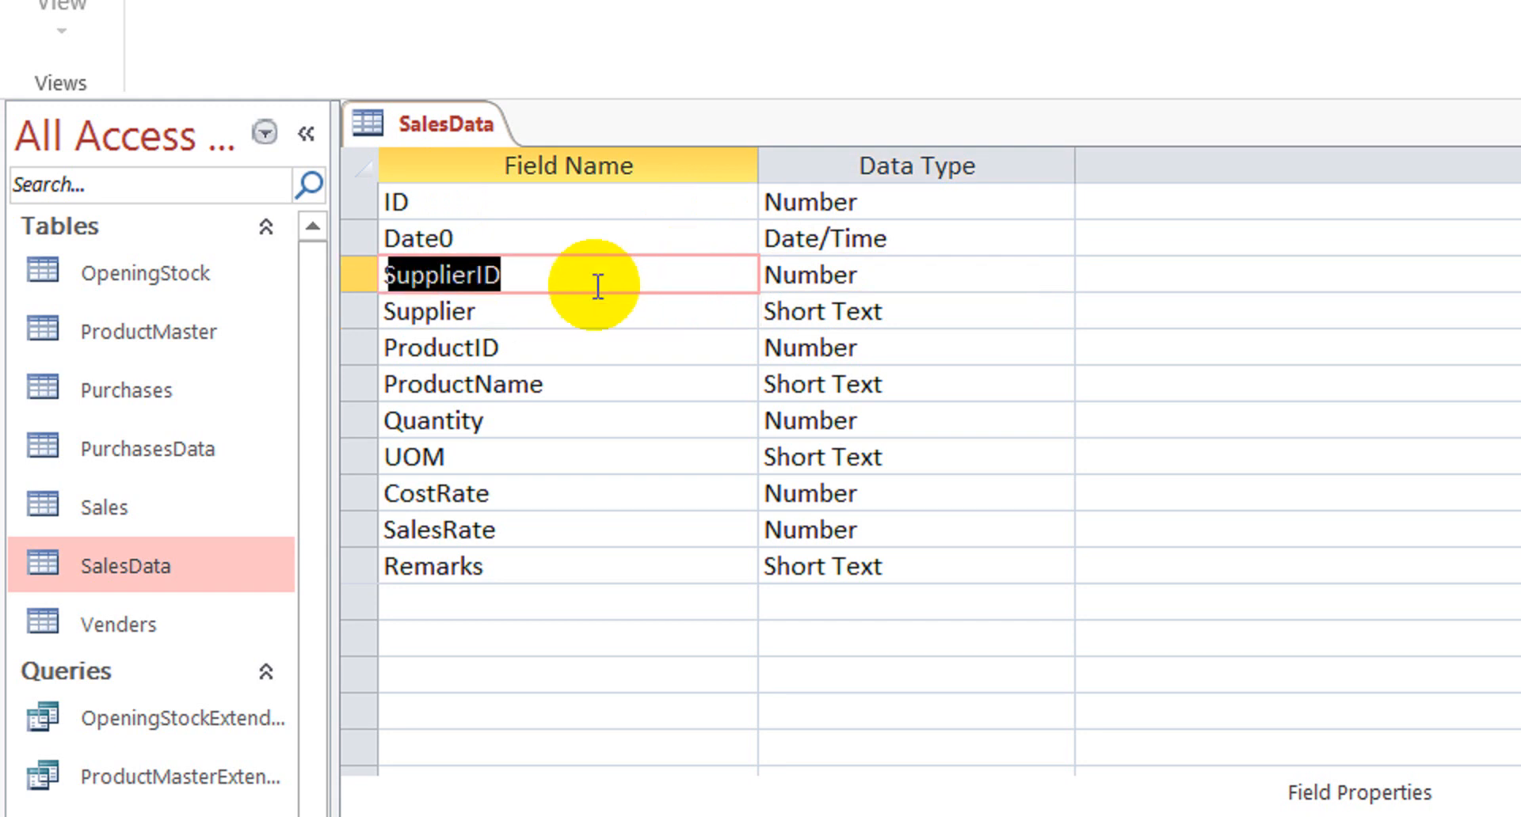
pyautogui.click(354, 276)
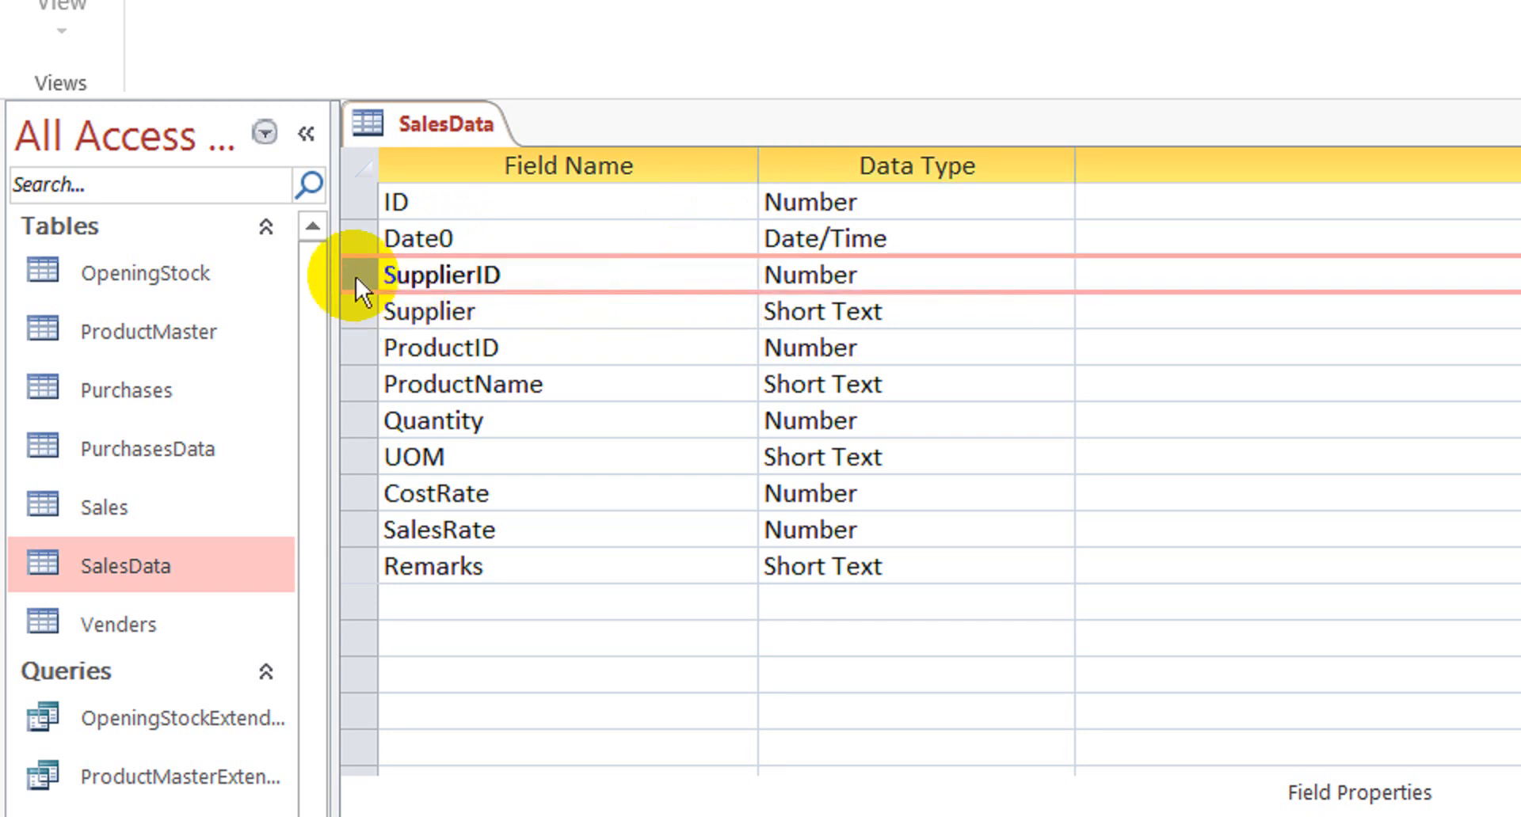
pyautogui.press('Delete')
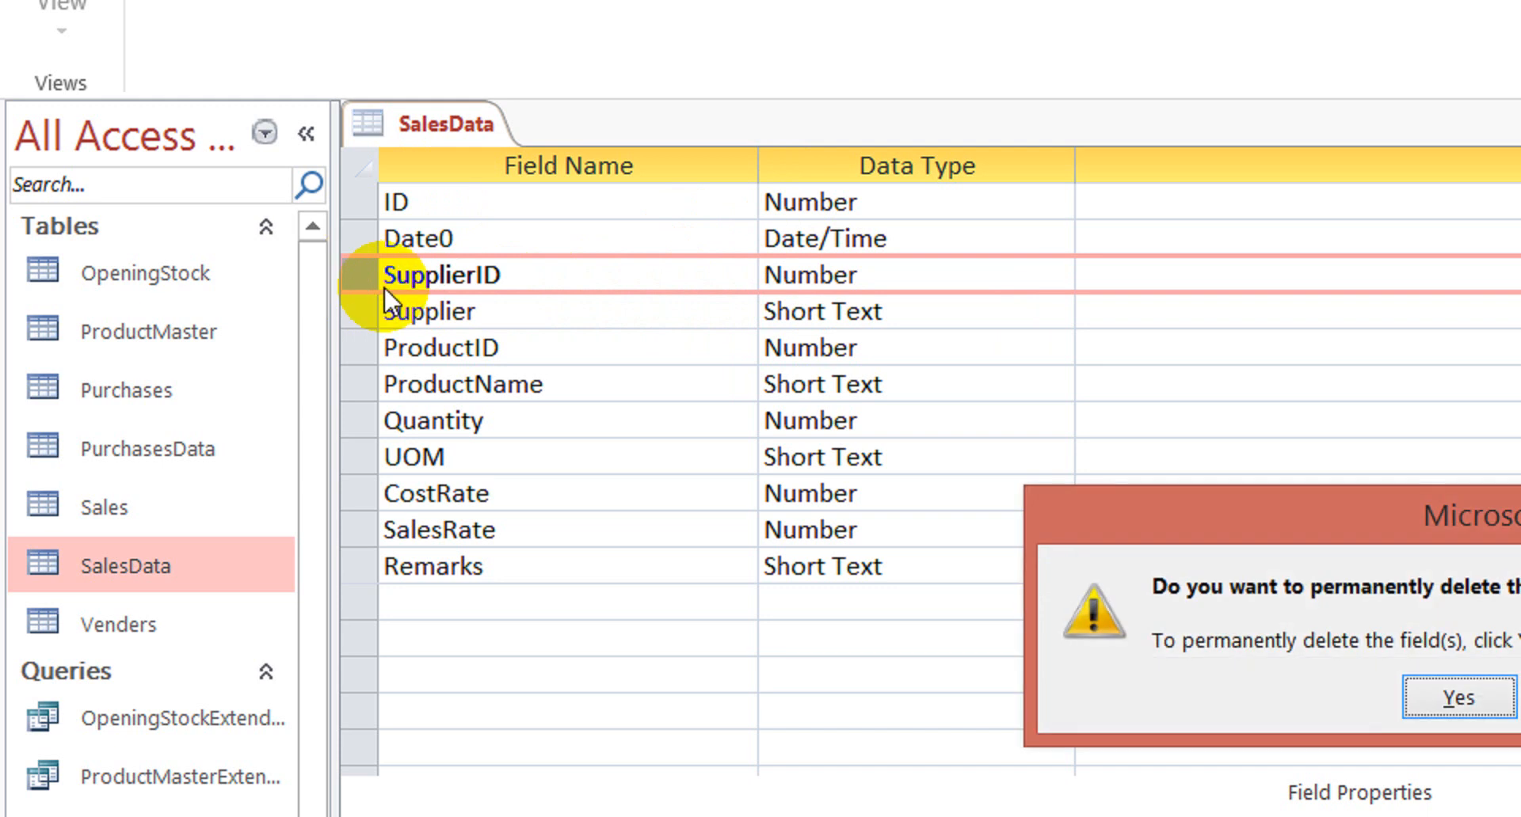
pyautogui.click(1440, 690)
pyautogui.click(1192, 626)
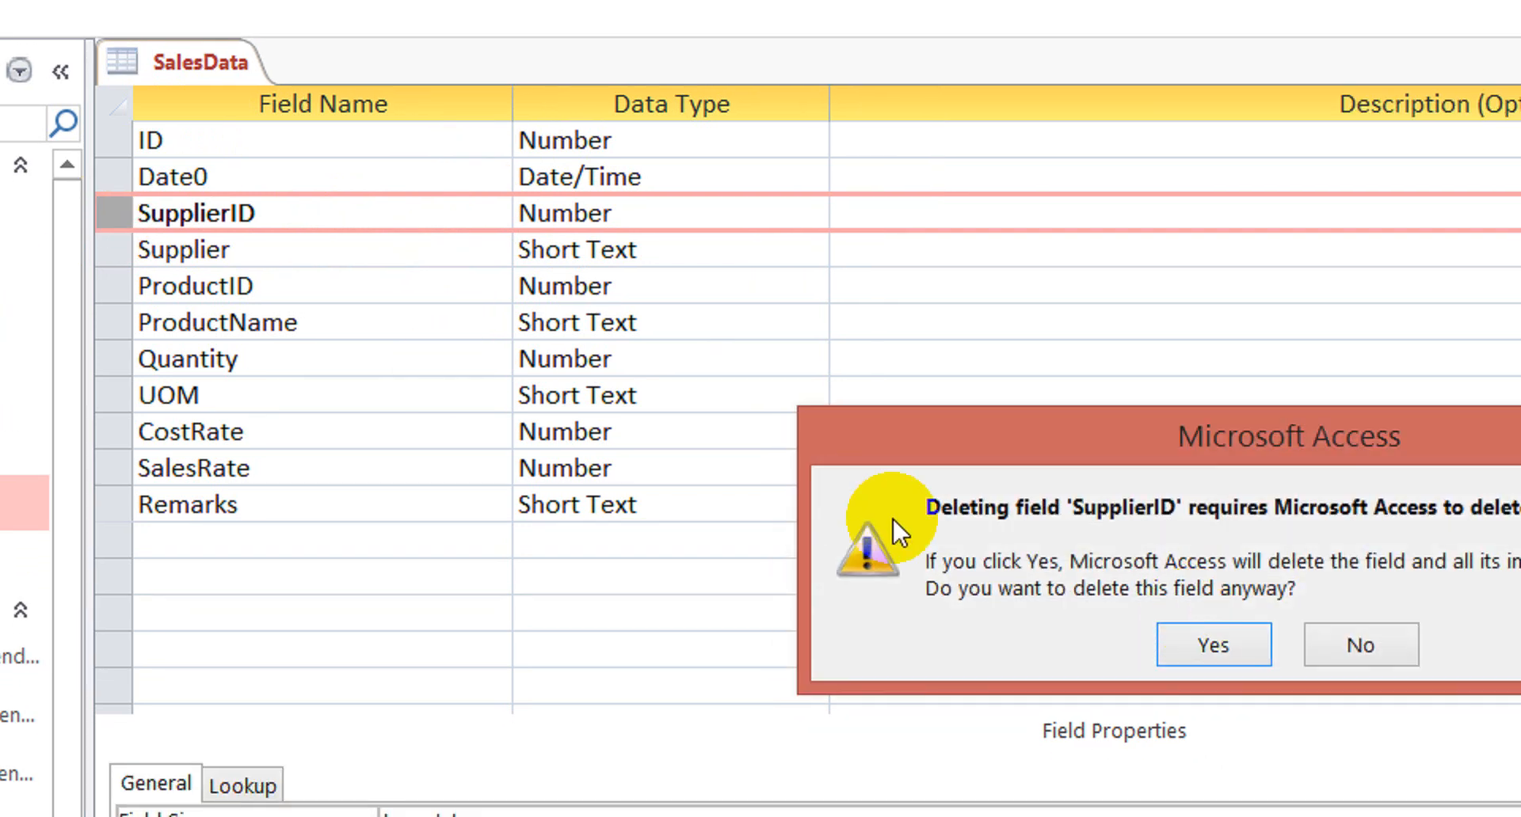
pyautogui.click(1184, 626)
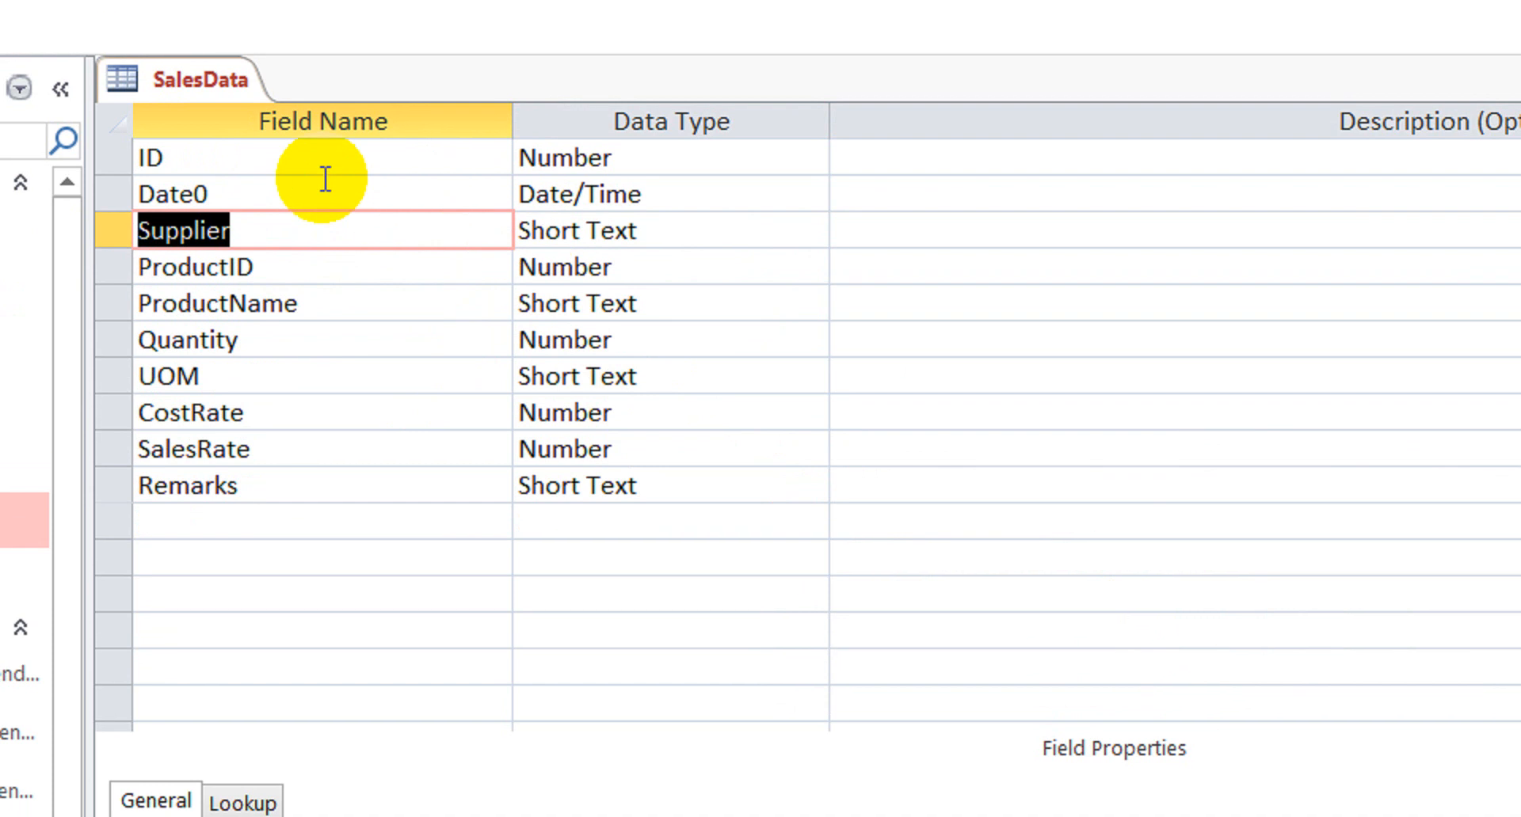
# Insert a new field above Supplier in the SalesData table and name it CustomerID
pyautogui.press('Down')
pyautogui.press('Up')
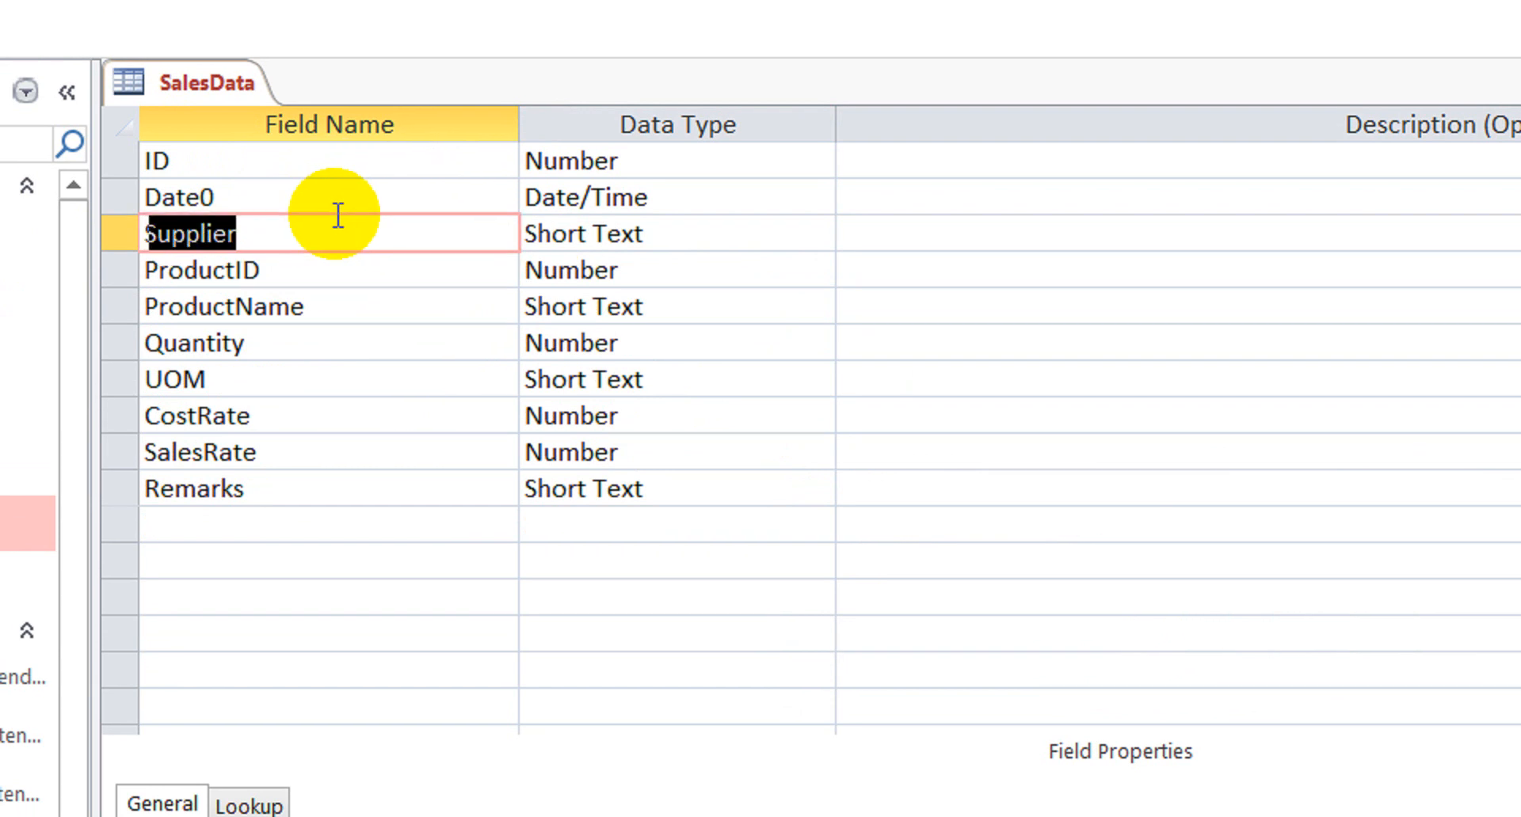
pyautogui.rightClick(305, 236)
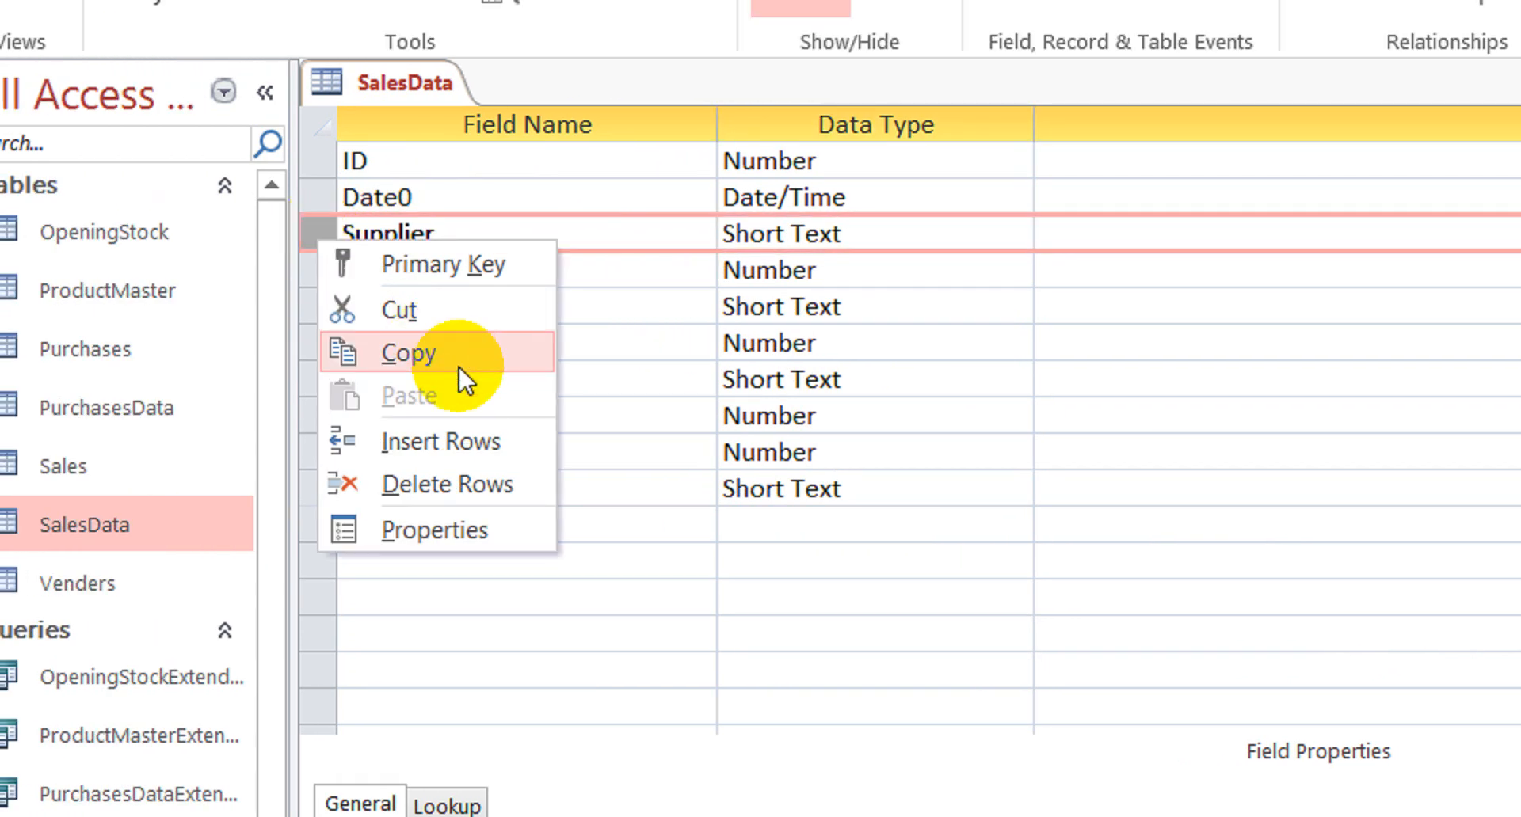
pyautogui.click(488, 442)
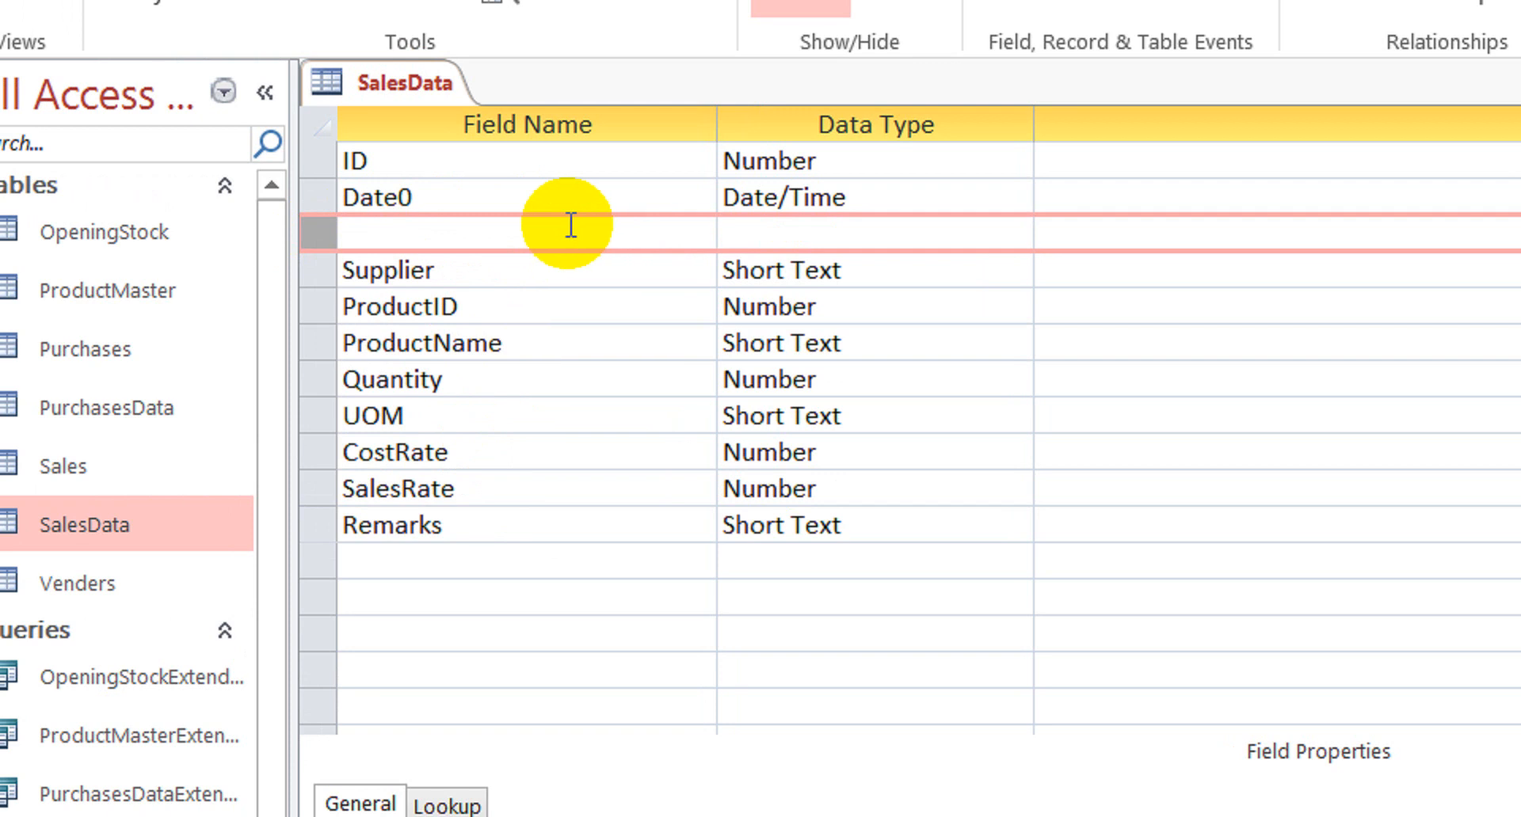
pyautogui.click(570, 225)
pyautogui.press('Down')
pyautogui.press('Up')
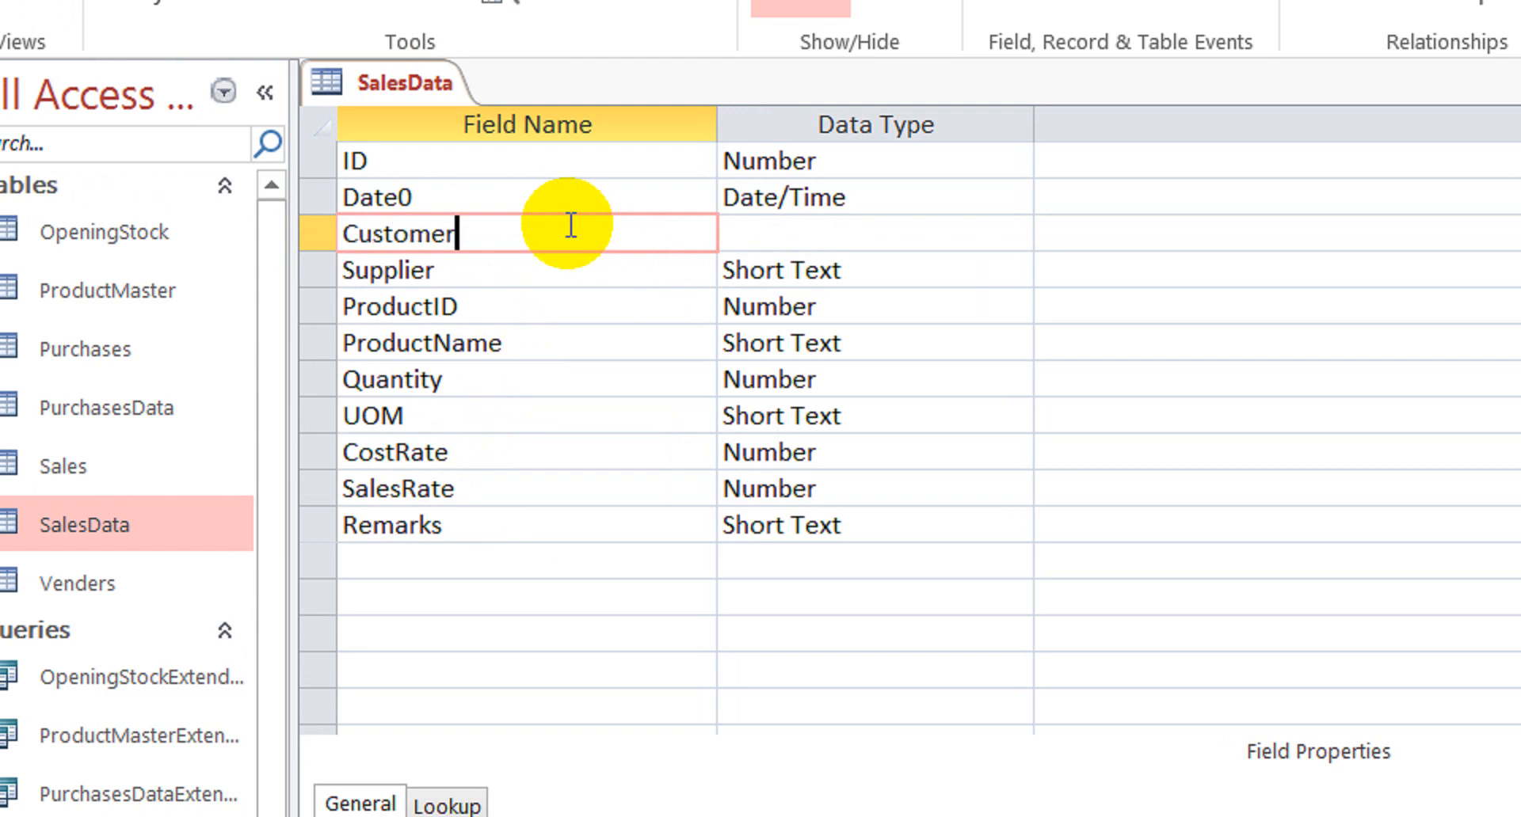
pyautogui.write('Customer')
pyautogui.doubleClick(570, 224)
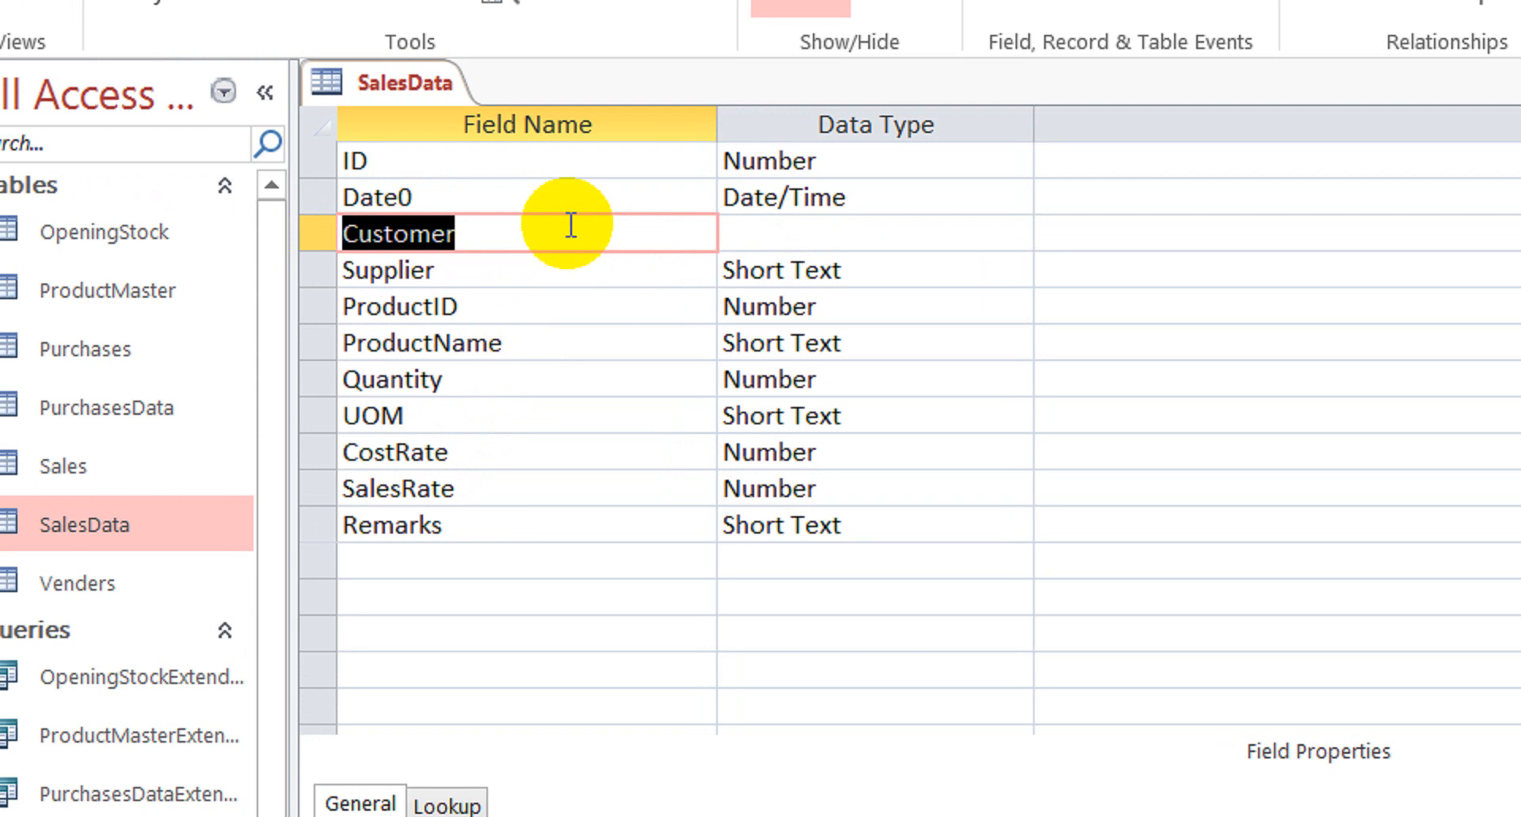
pyautogui.press('Right')
pyautogui.write('ID')
# Set the data type of the SalesData table's CustomerID field to Number
pyautogui.press('Down')
pyautogui.press('Up')
pyautogui.press('Tab')
pyautogui.write('nu')
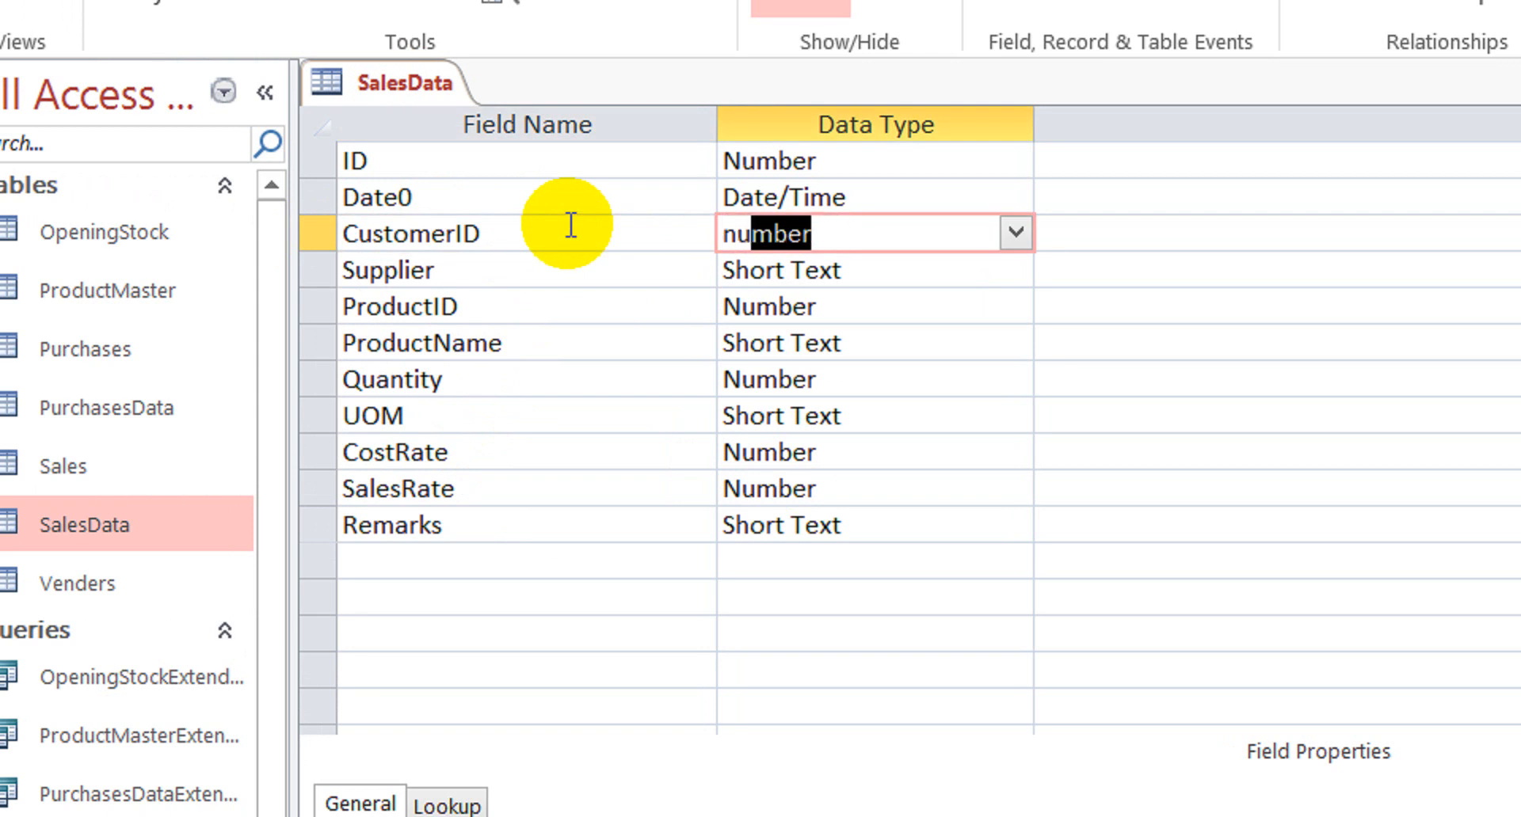
pyautogui.press('Down')
pyautogui.hotkey('shift', 'Tab')
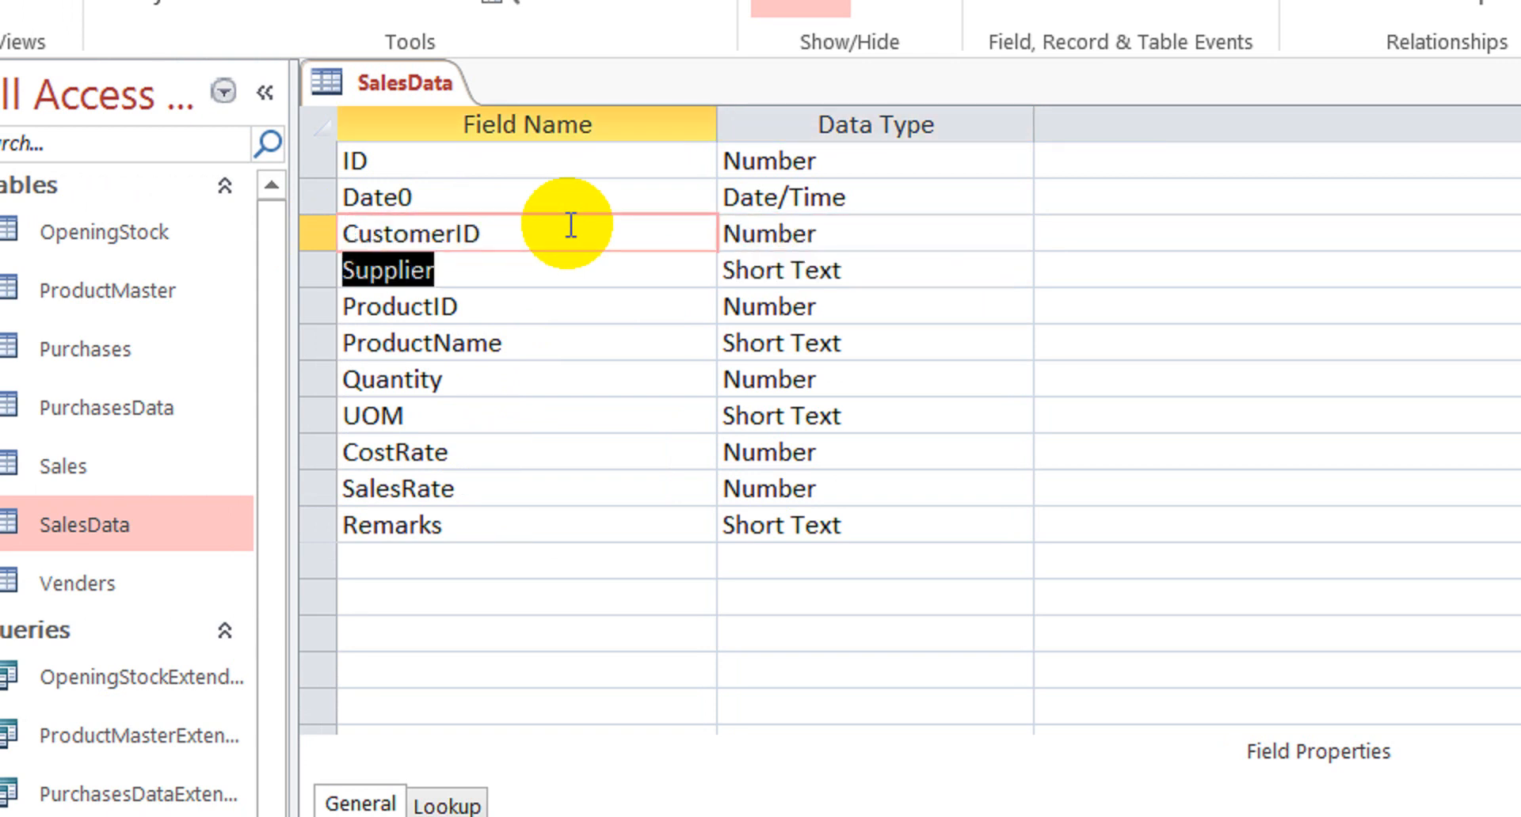
# Rename the Supplier field in the SalesData table as Customer
pyautogui.write('Customer')
pyautogui.press('Down')
pyautogui.press('Up')
pyautogui.press('Tab')
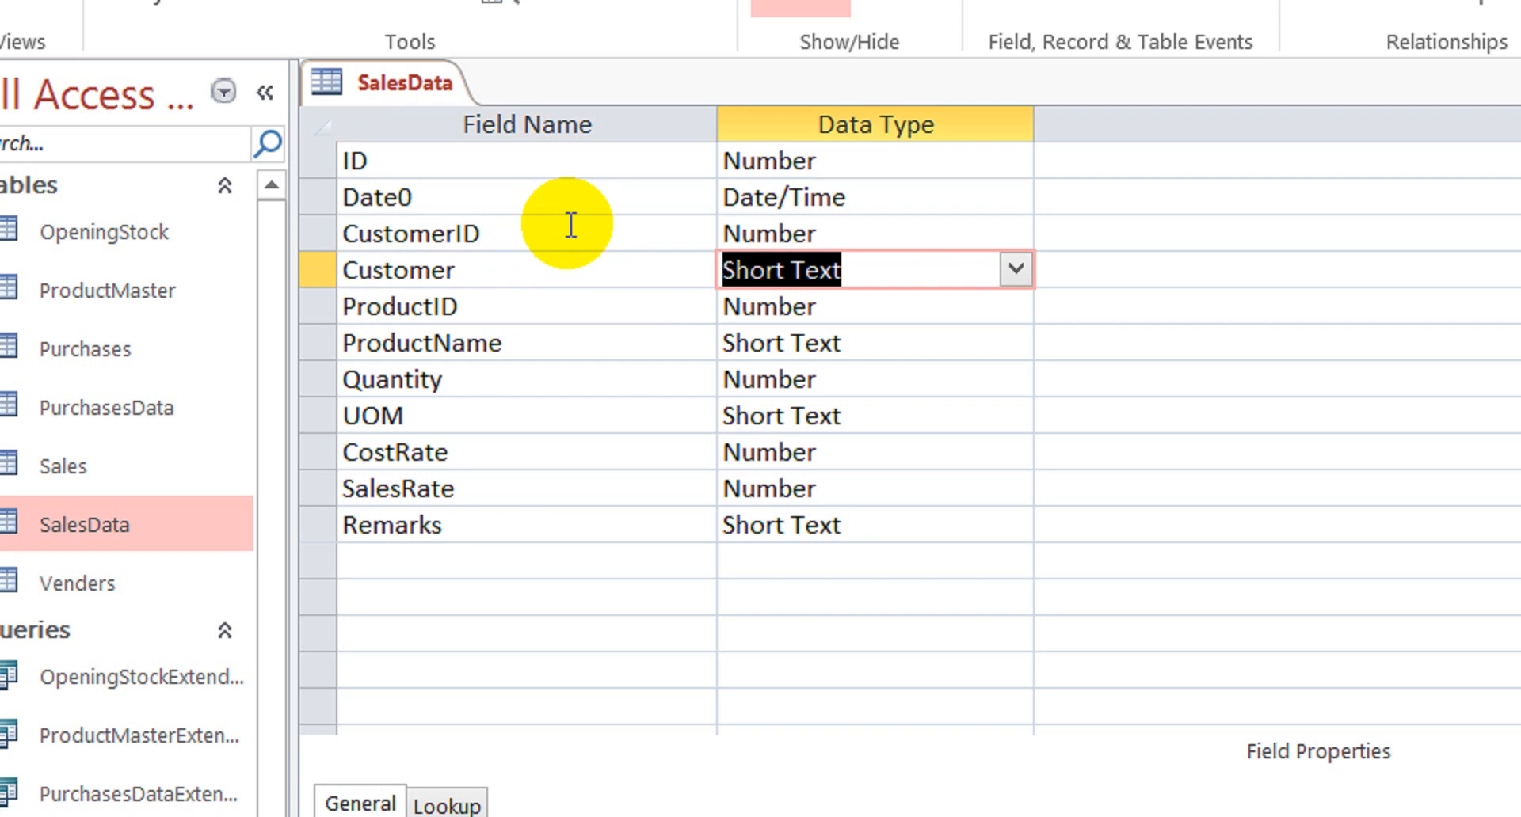
pyautogui.press('Down')
pyautogui.hotkey('shift', 'Tab')
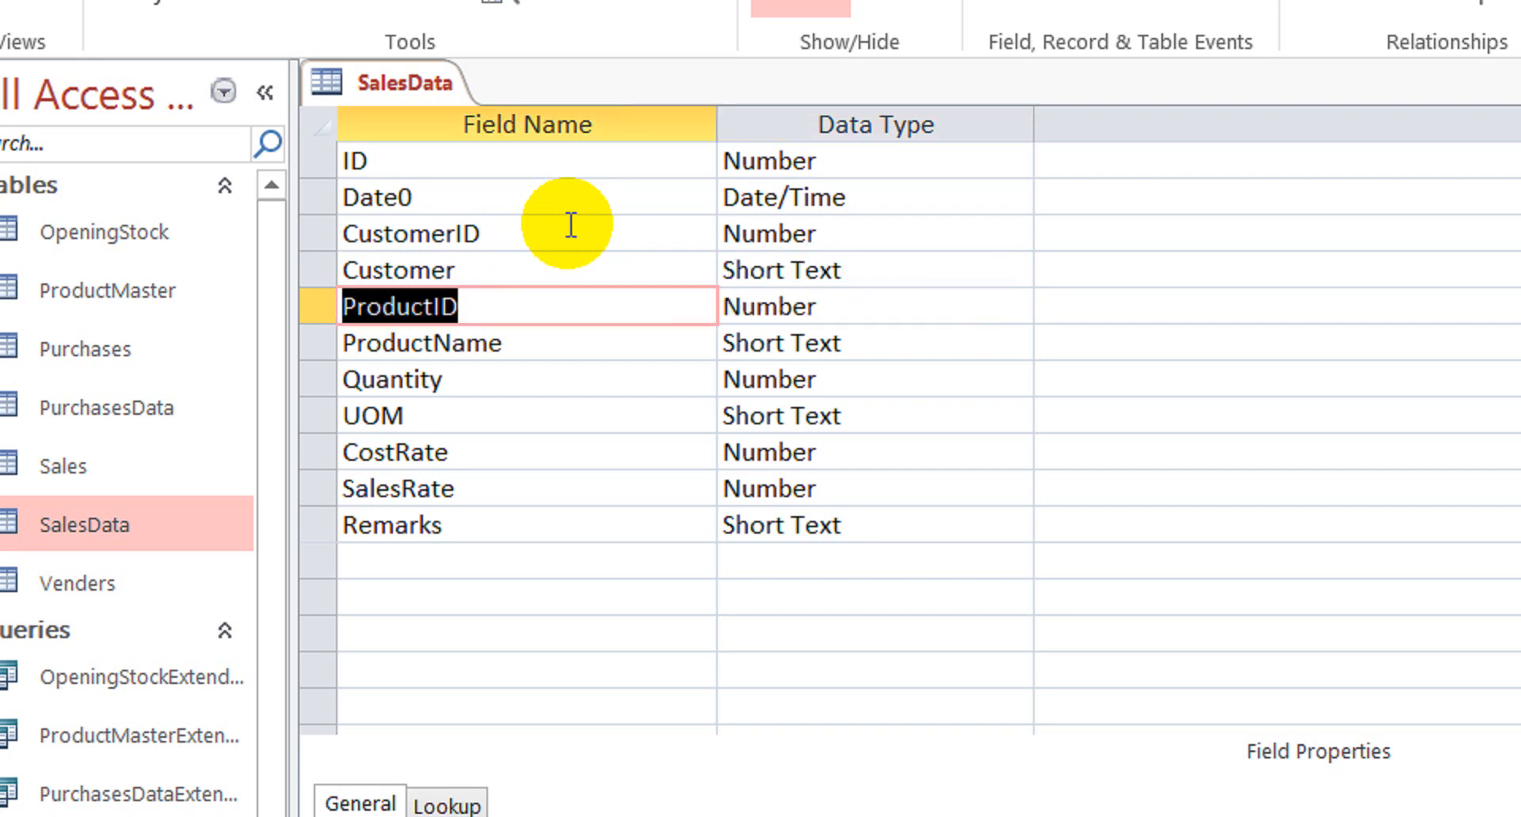
pyautogui.press('Down')
pyautogui.press('Up')
pyautogui.press('Down')
pyautogui.press('Up')
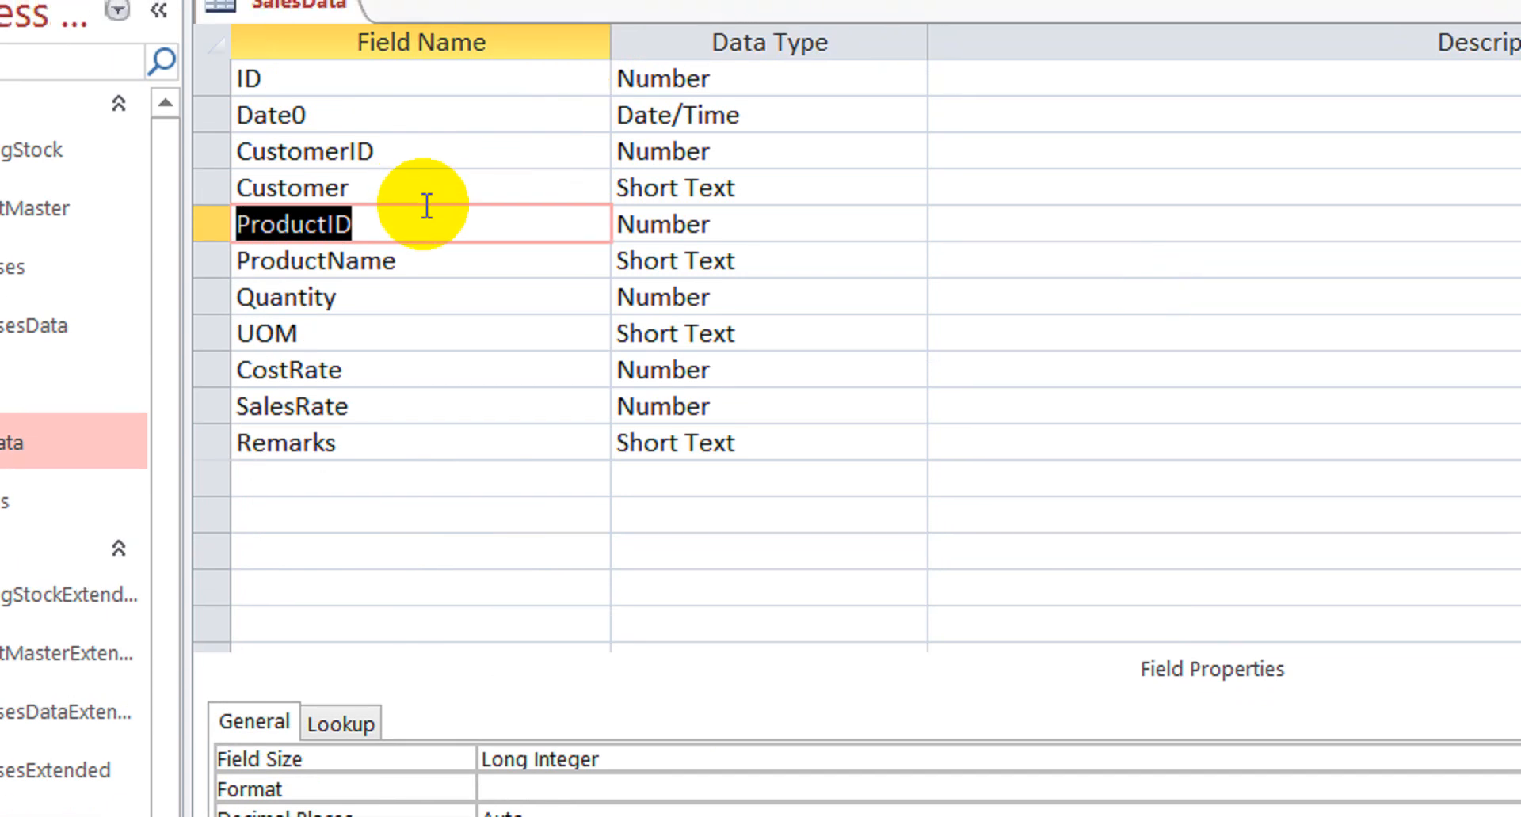
# Insert a new Short Text field above ProductID in the SalesData table and name it BarCode
pyautogui.rightClick(208, 226)
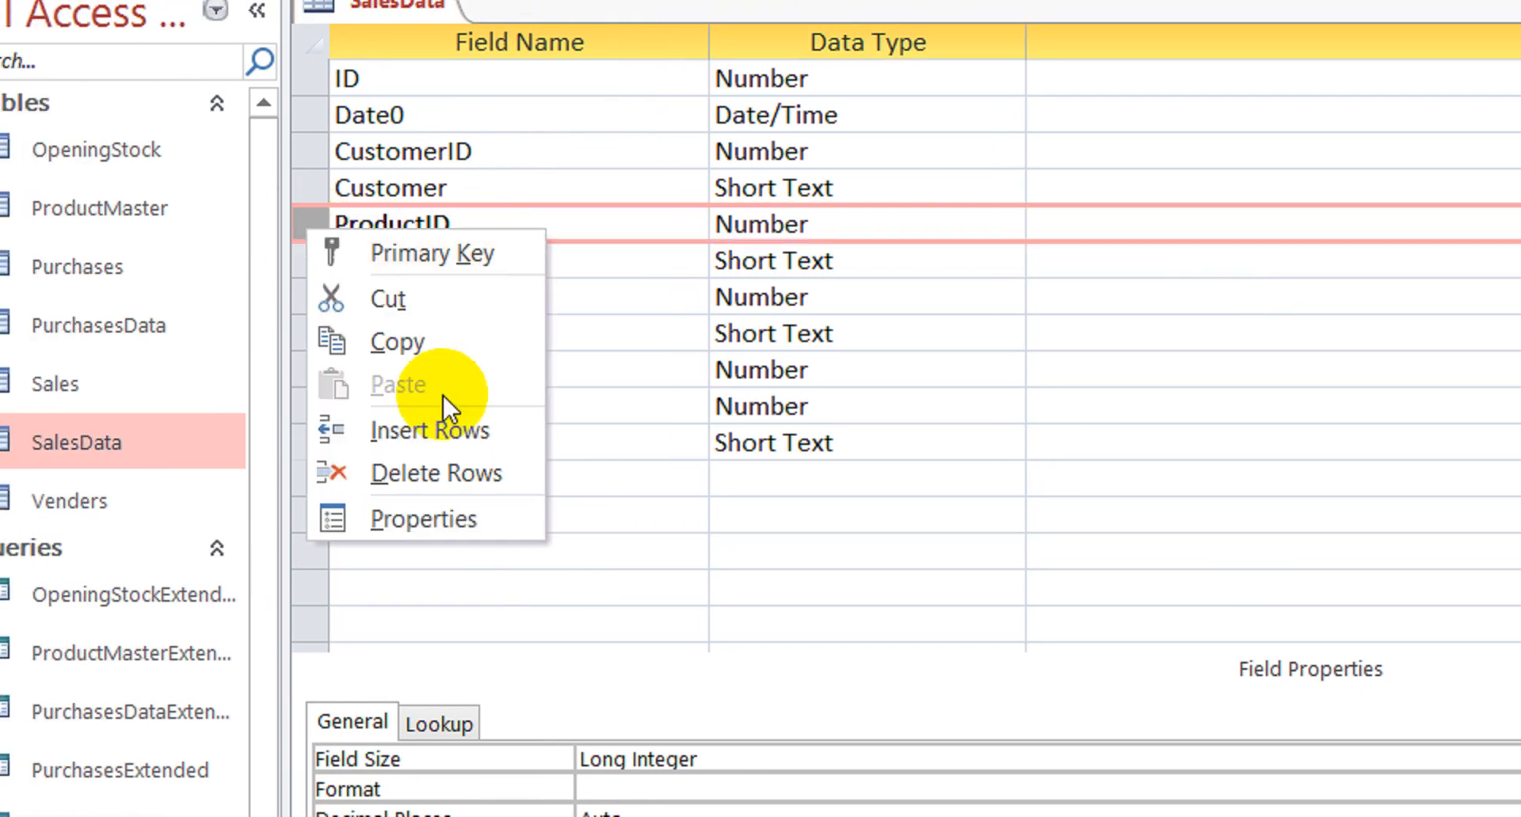
pyautogui.click(462, 428)
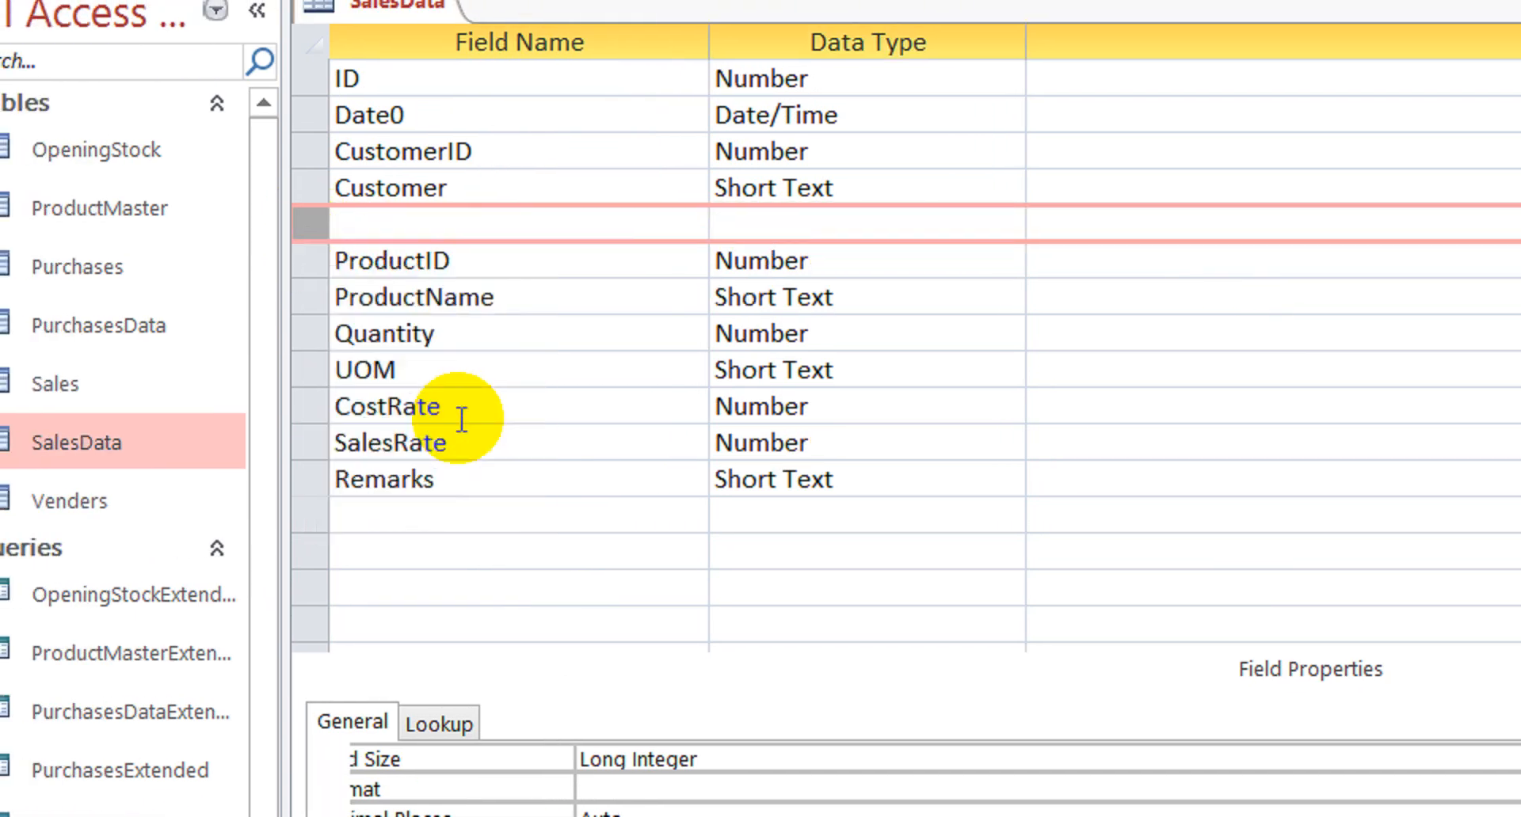
pyautogui.click(559, 221)
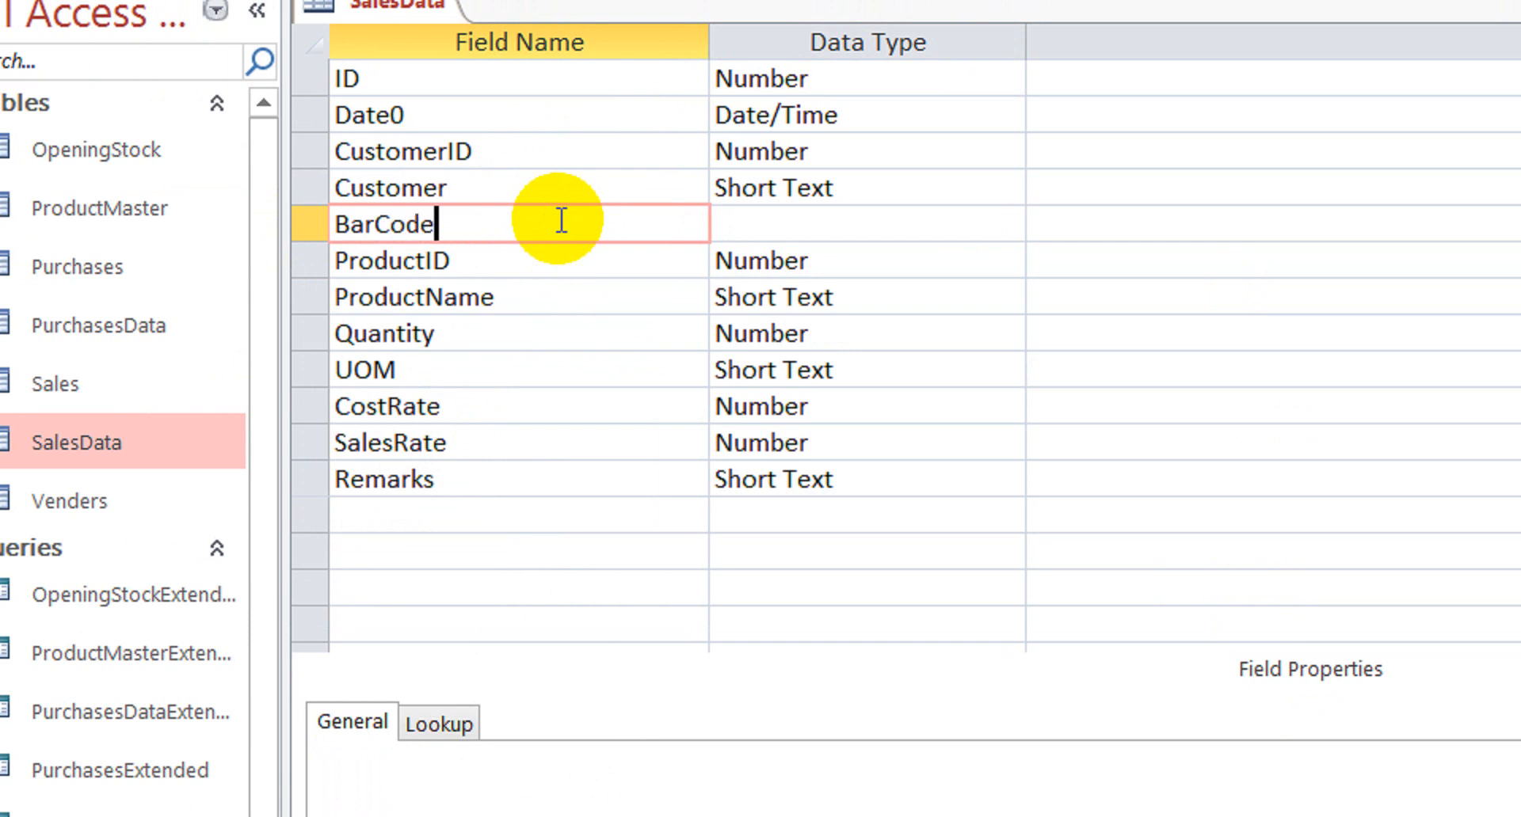
pyautogui.press('Down')
pyautogui.press('Up')
pyautogui.press('Tab')
pyautogui.press('Down')
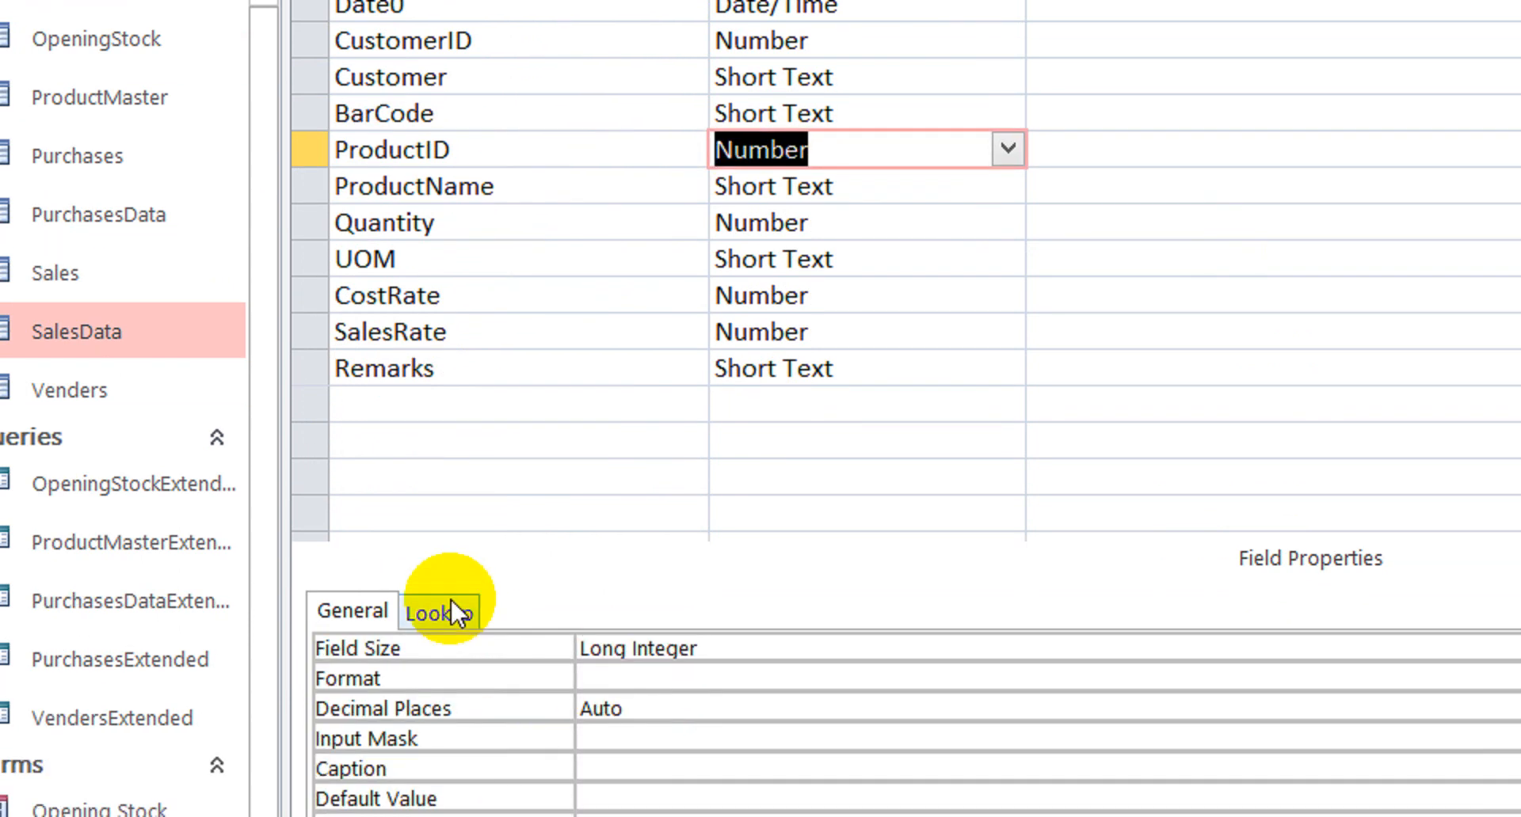
# Check the ProductID field's lookup properties, and permanently delete that field and its index from the SalesData table
pyautogui.click(439, 724)
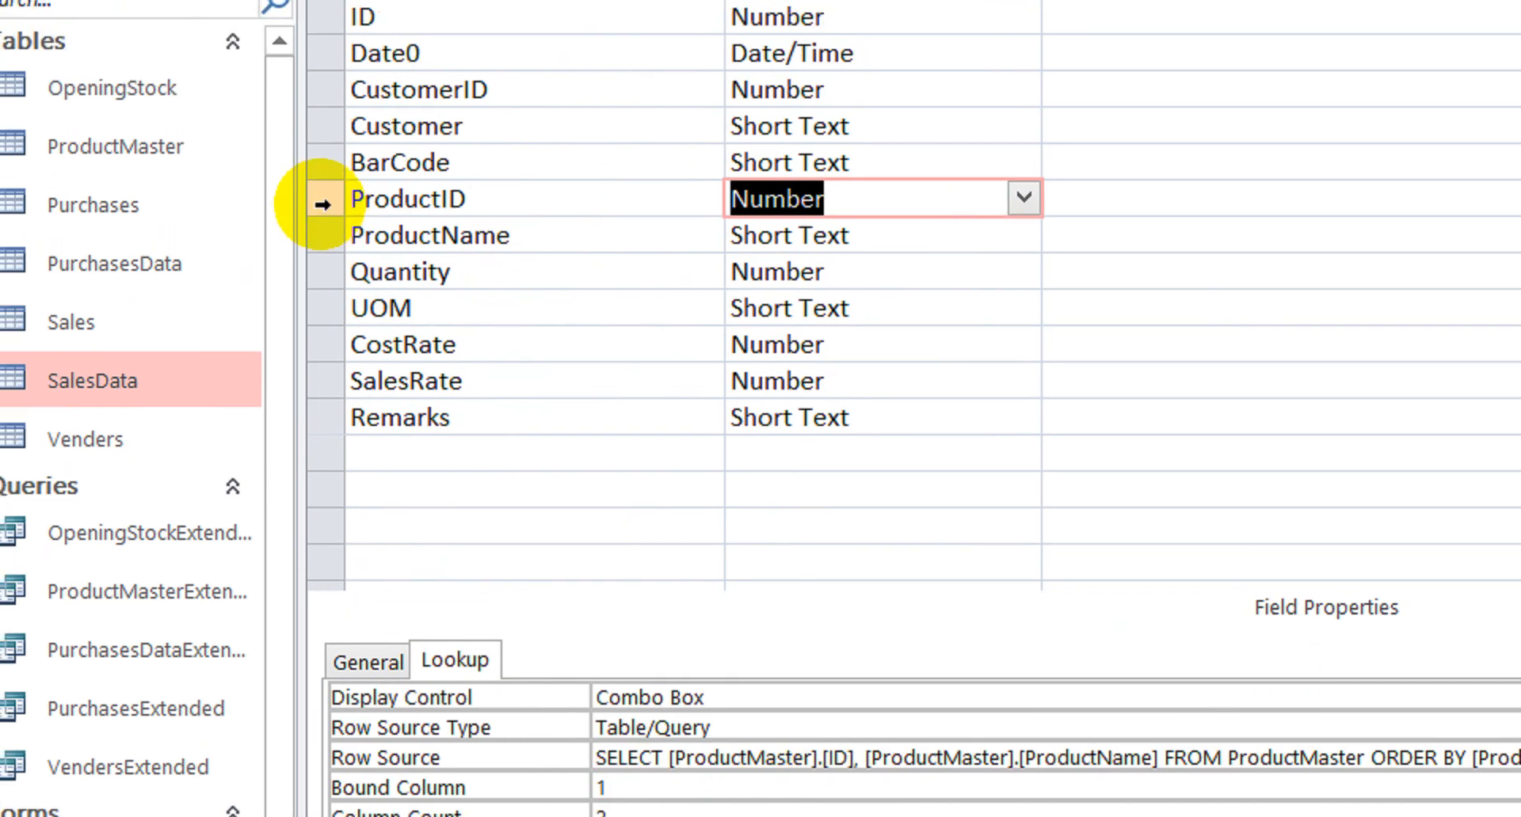
pyautogui.doubleClick(519, 198)
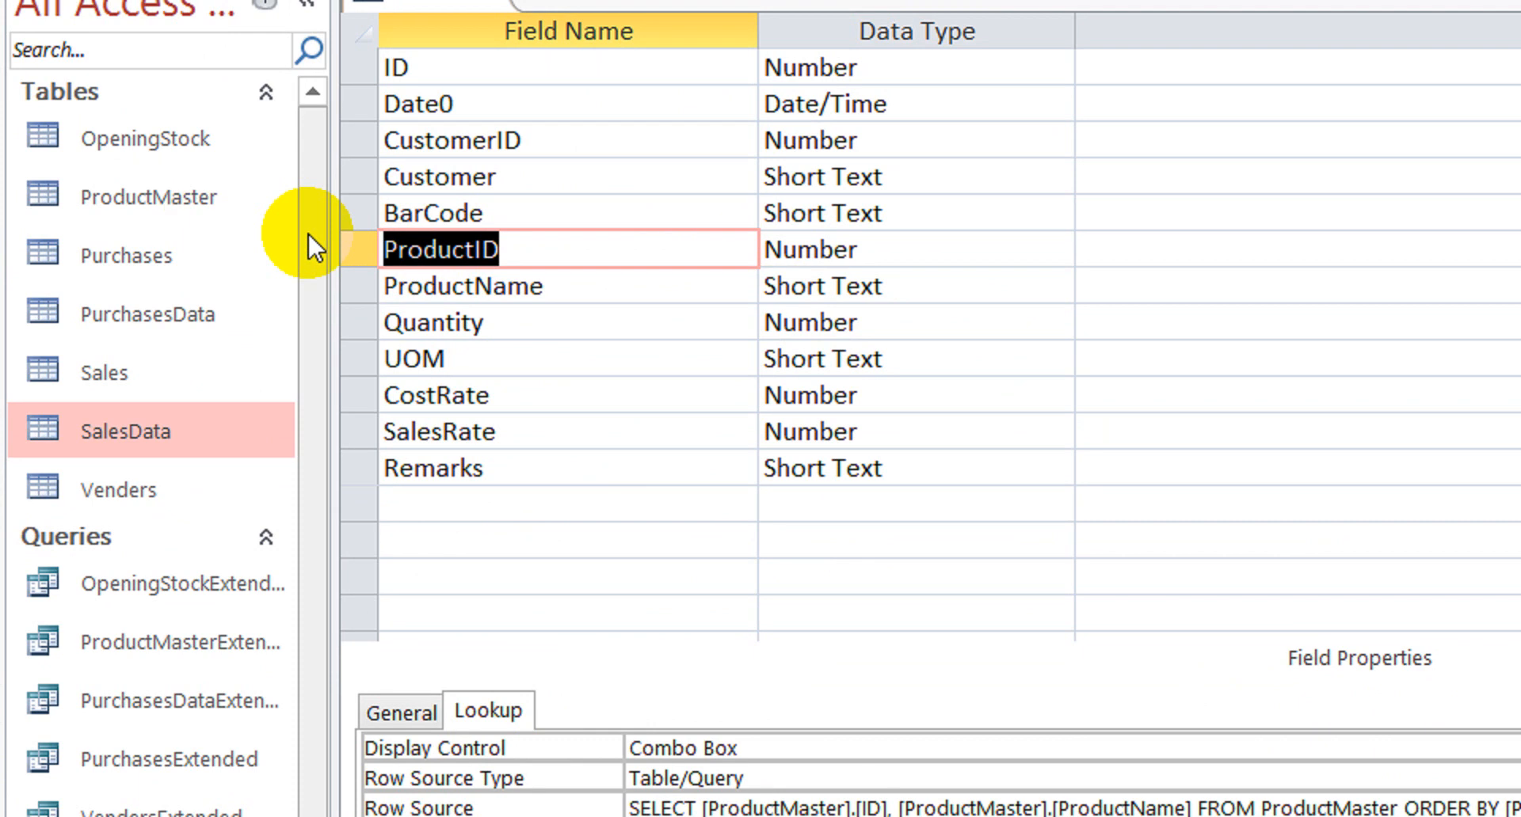
pyautogui.click(350, 252)
pyautogui.rightClick(350, 254)
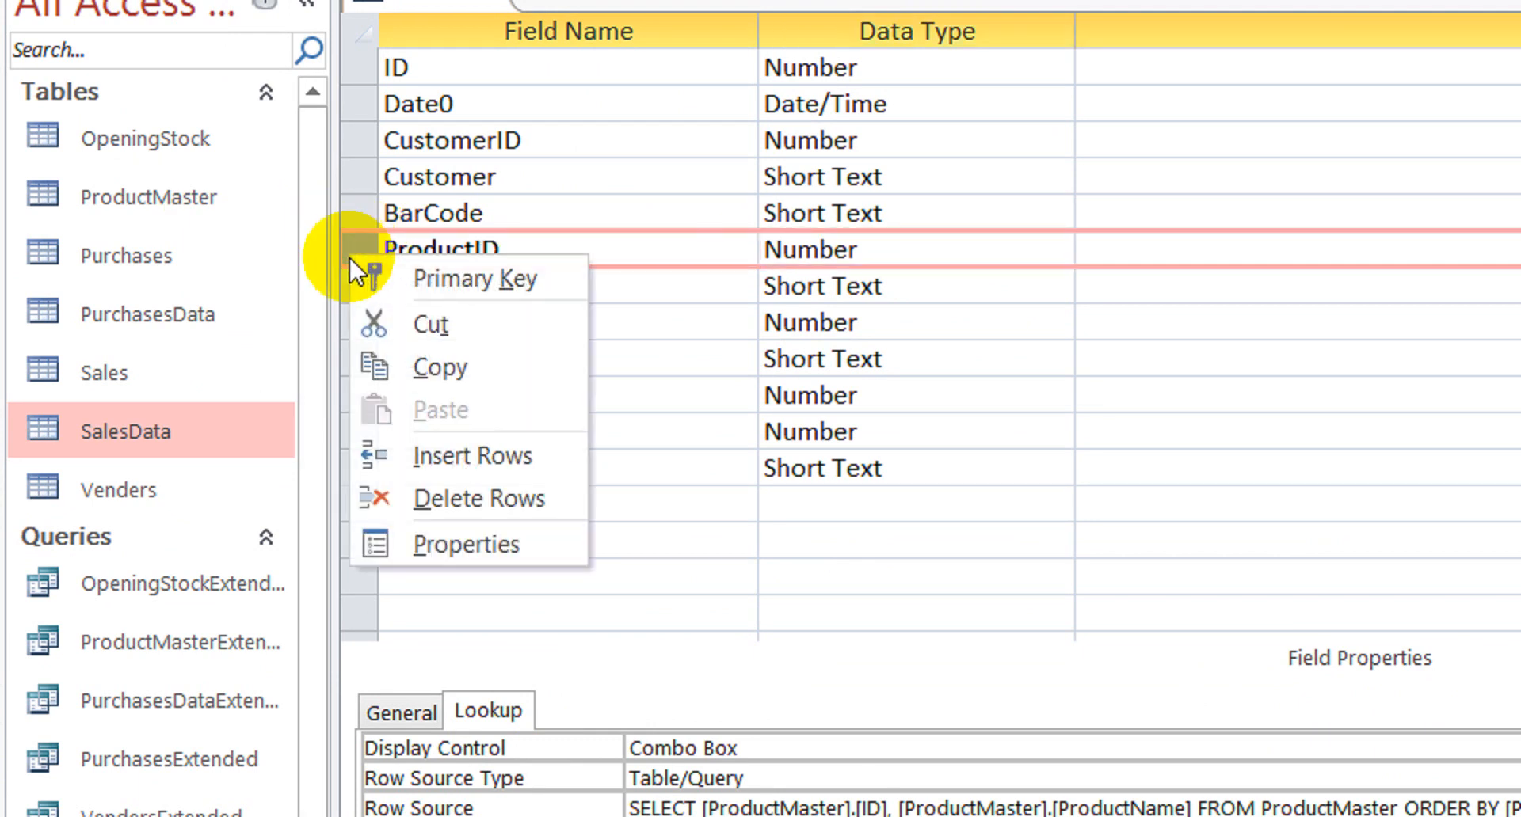
pyautogui.click(544, 487)
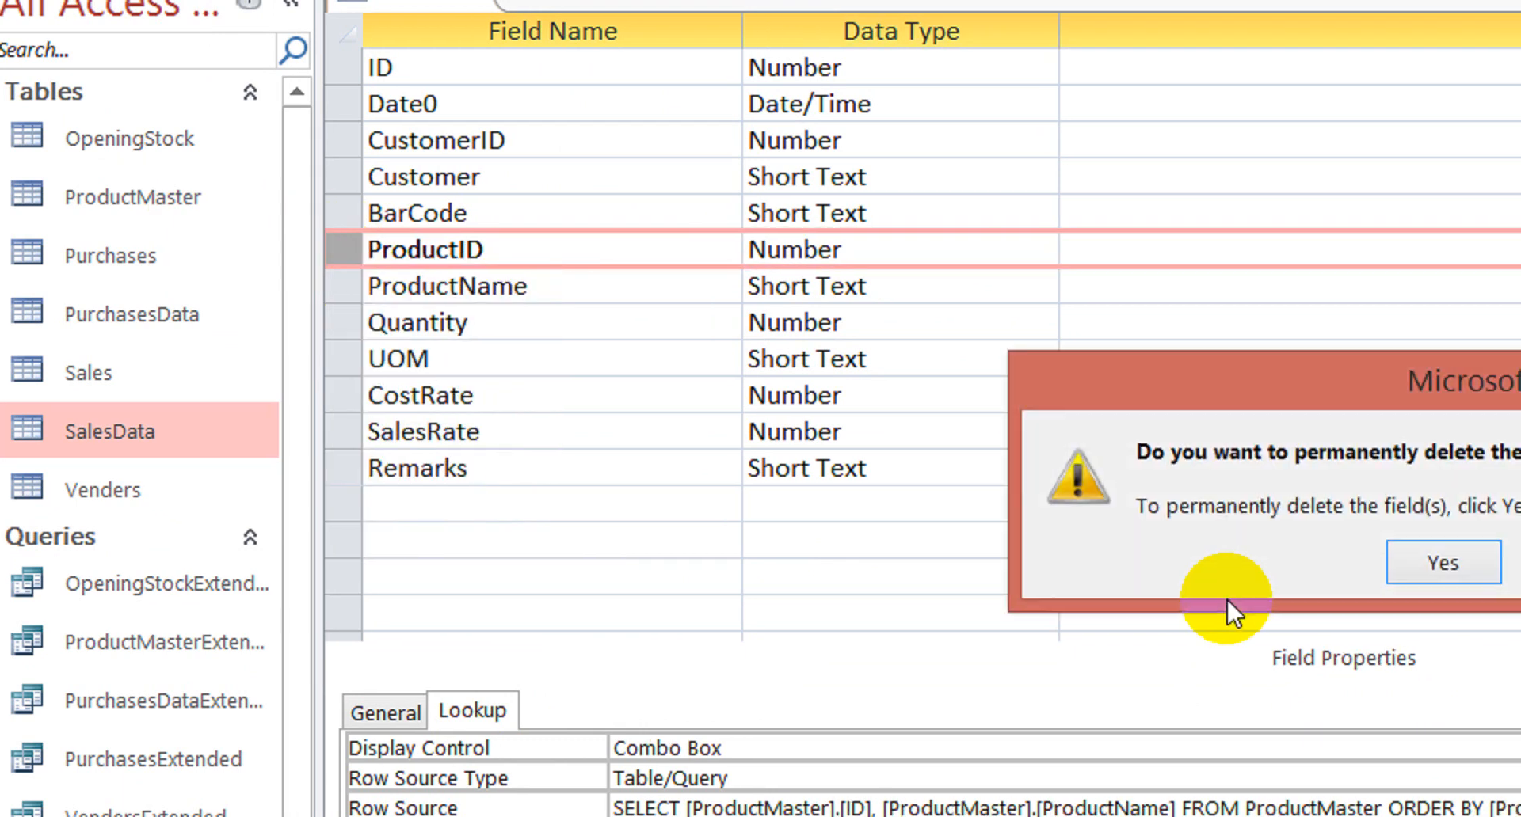
pyautogui.click(1271, 569)
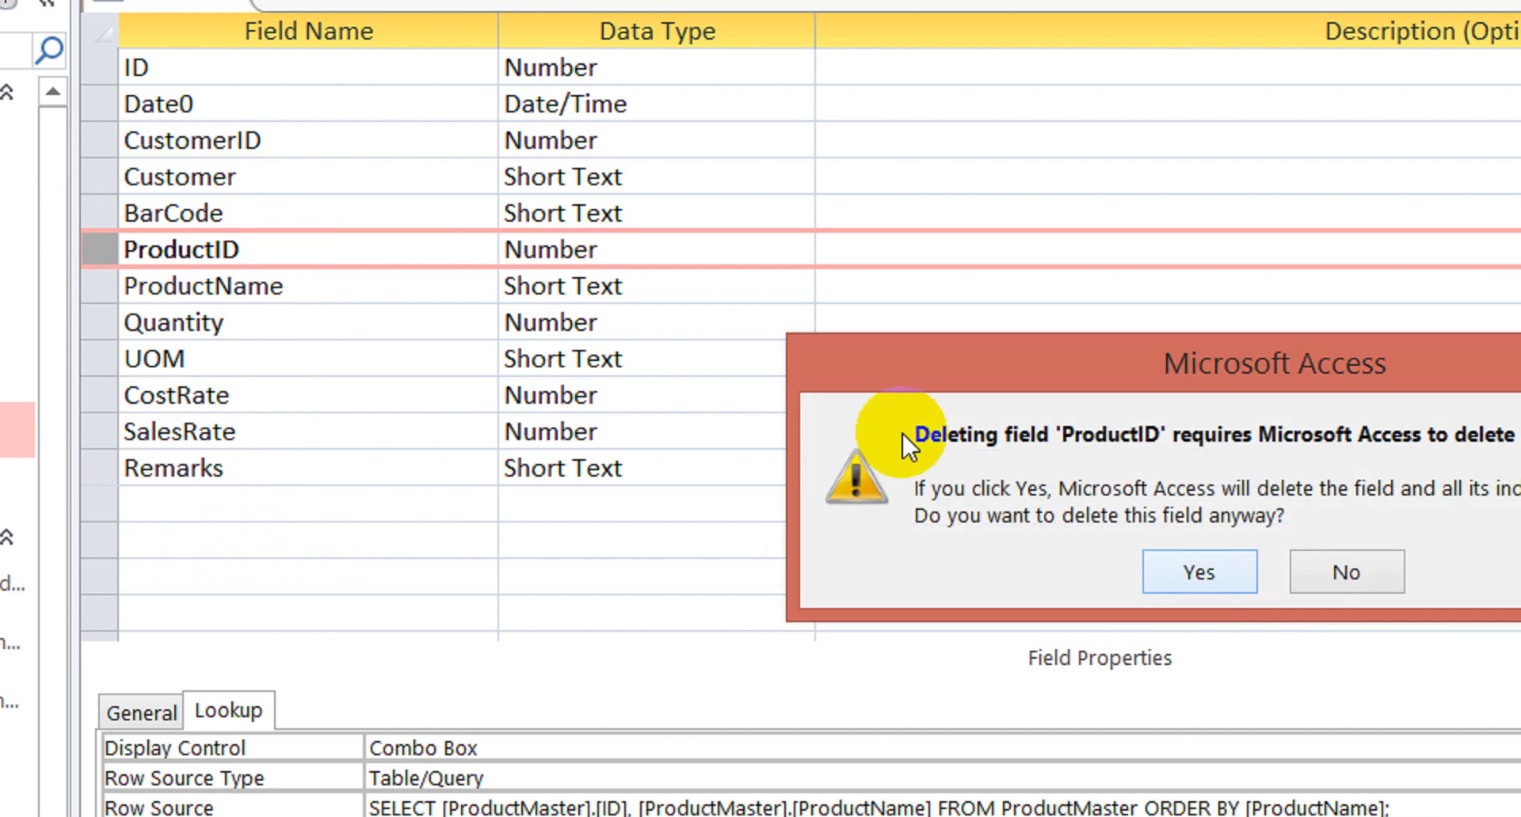
pyautogui.click(1184, 564)
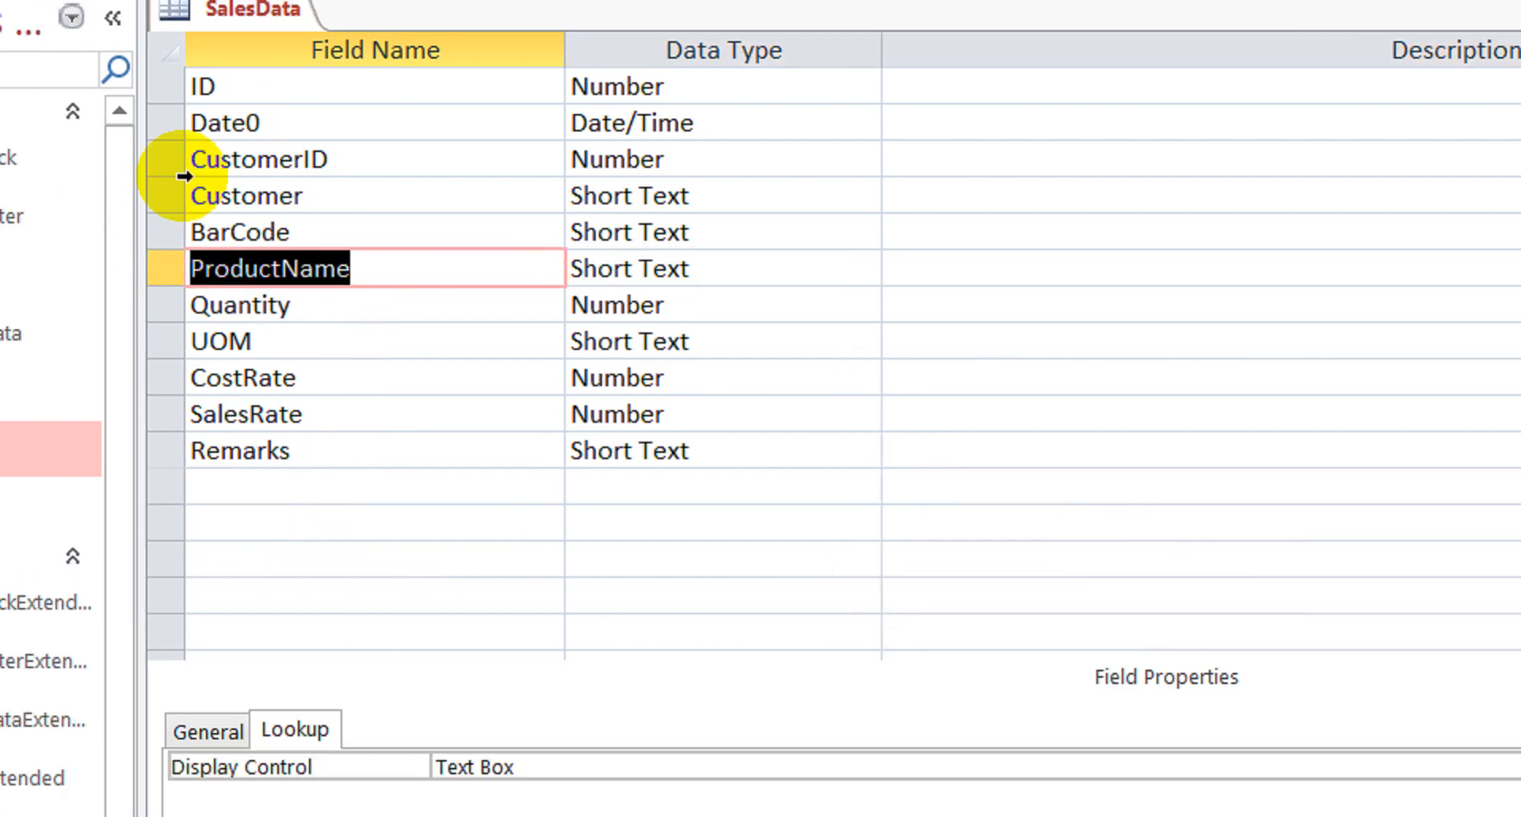
# Insert a new field above ProductName, name it ProductID and set its data type to Number
pyautogui.rightClick(288, 268)
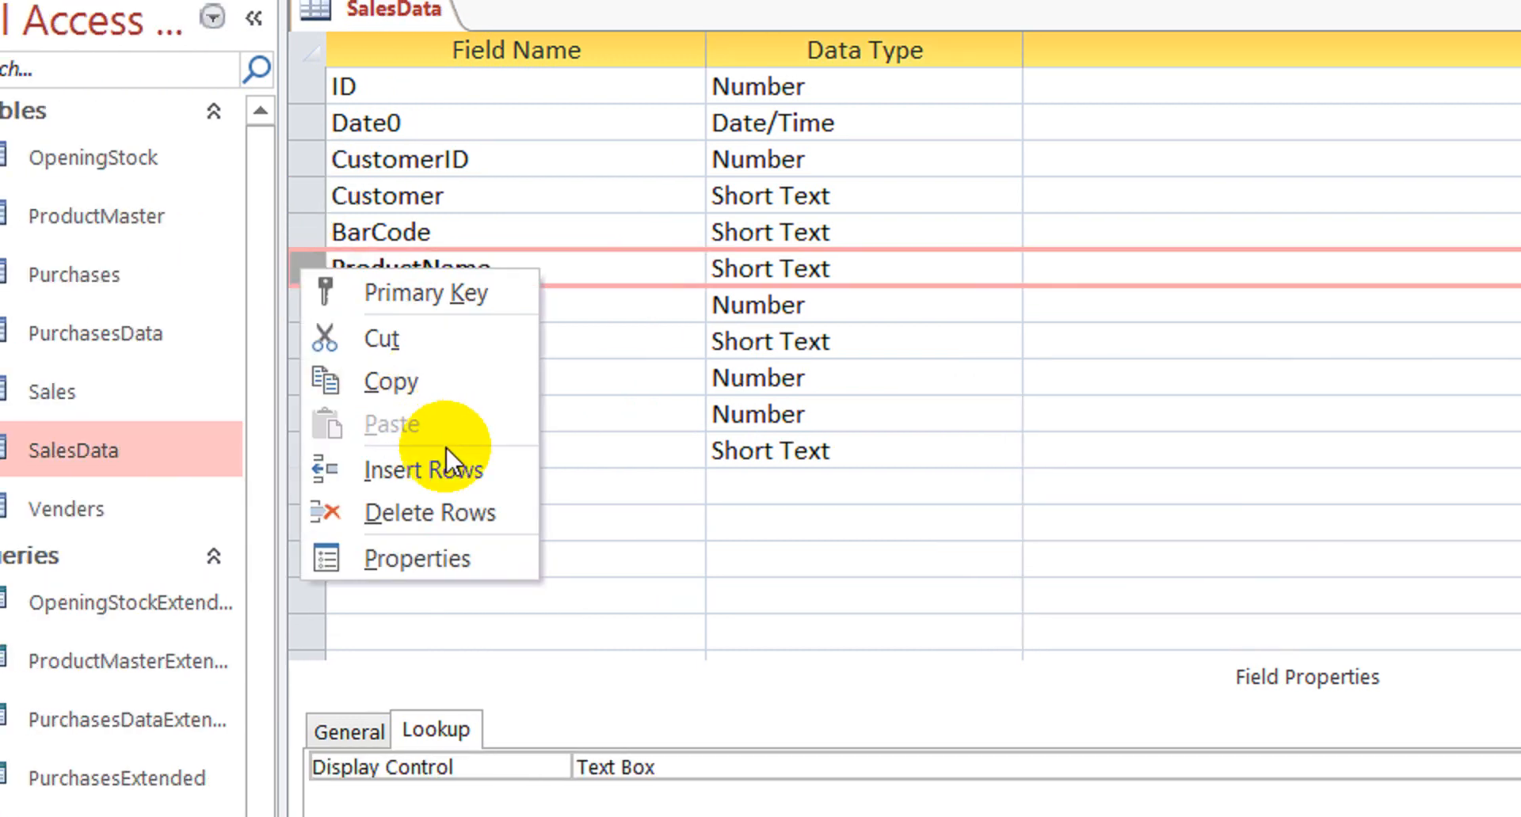
pyautogui.click(431, 473)
pyautogui.click(592, 277)
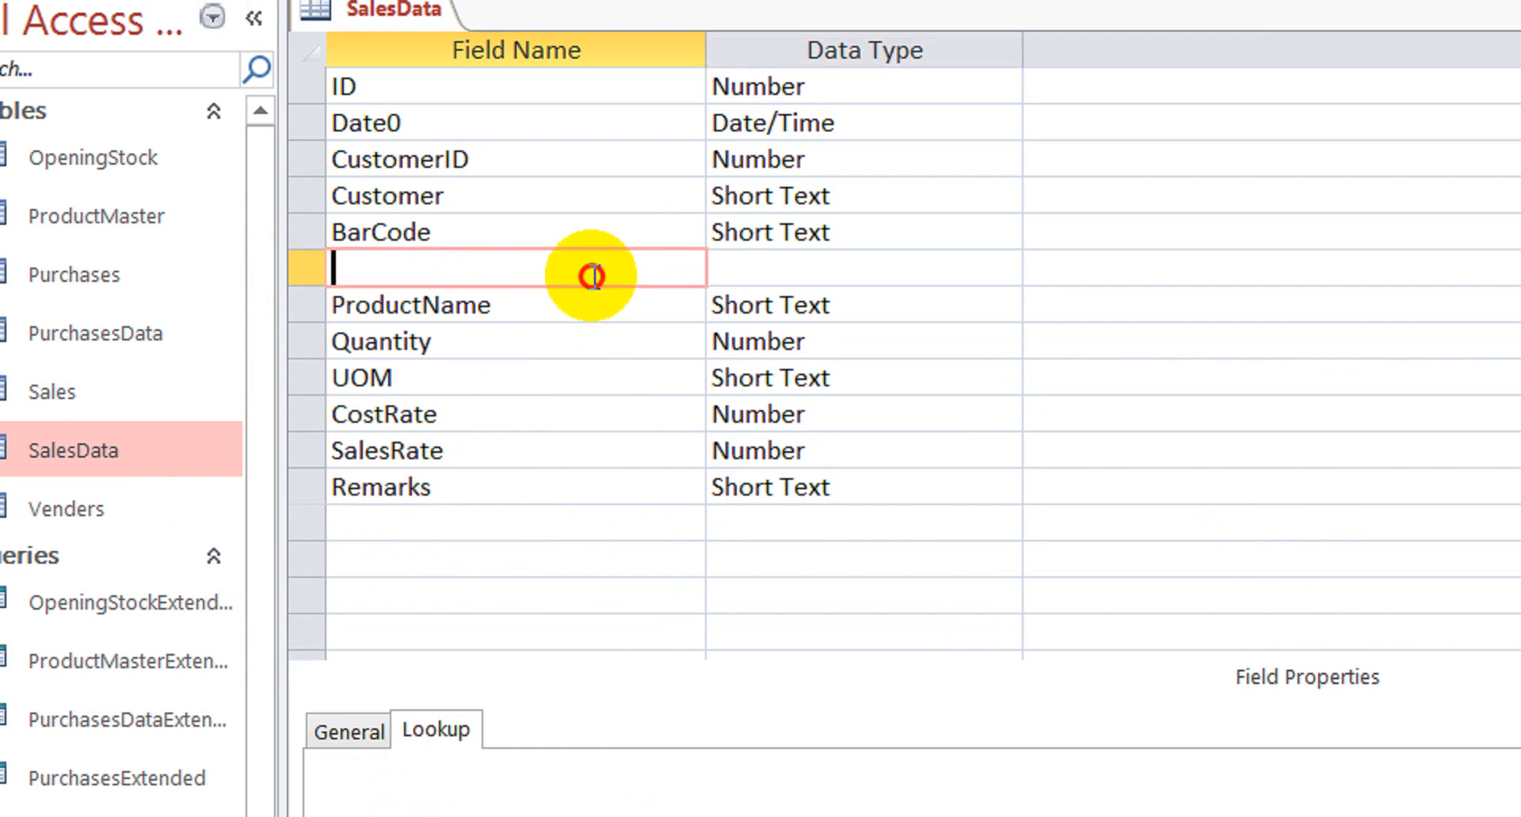
pyautogui.press('Tab')
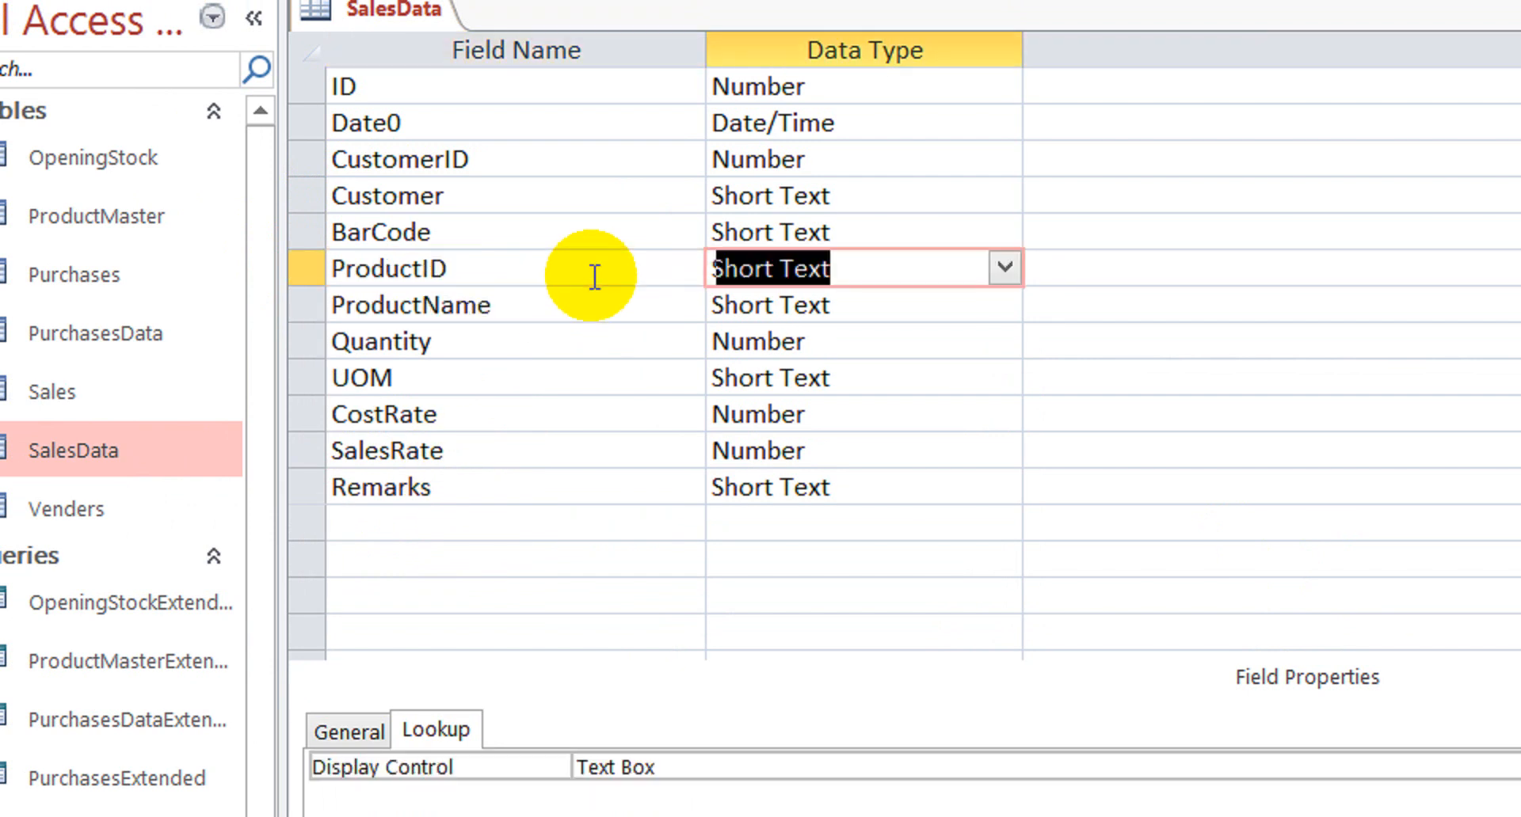
pyautogui.write('number')
pyautogui.press('Return')
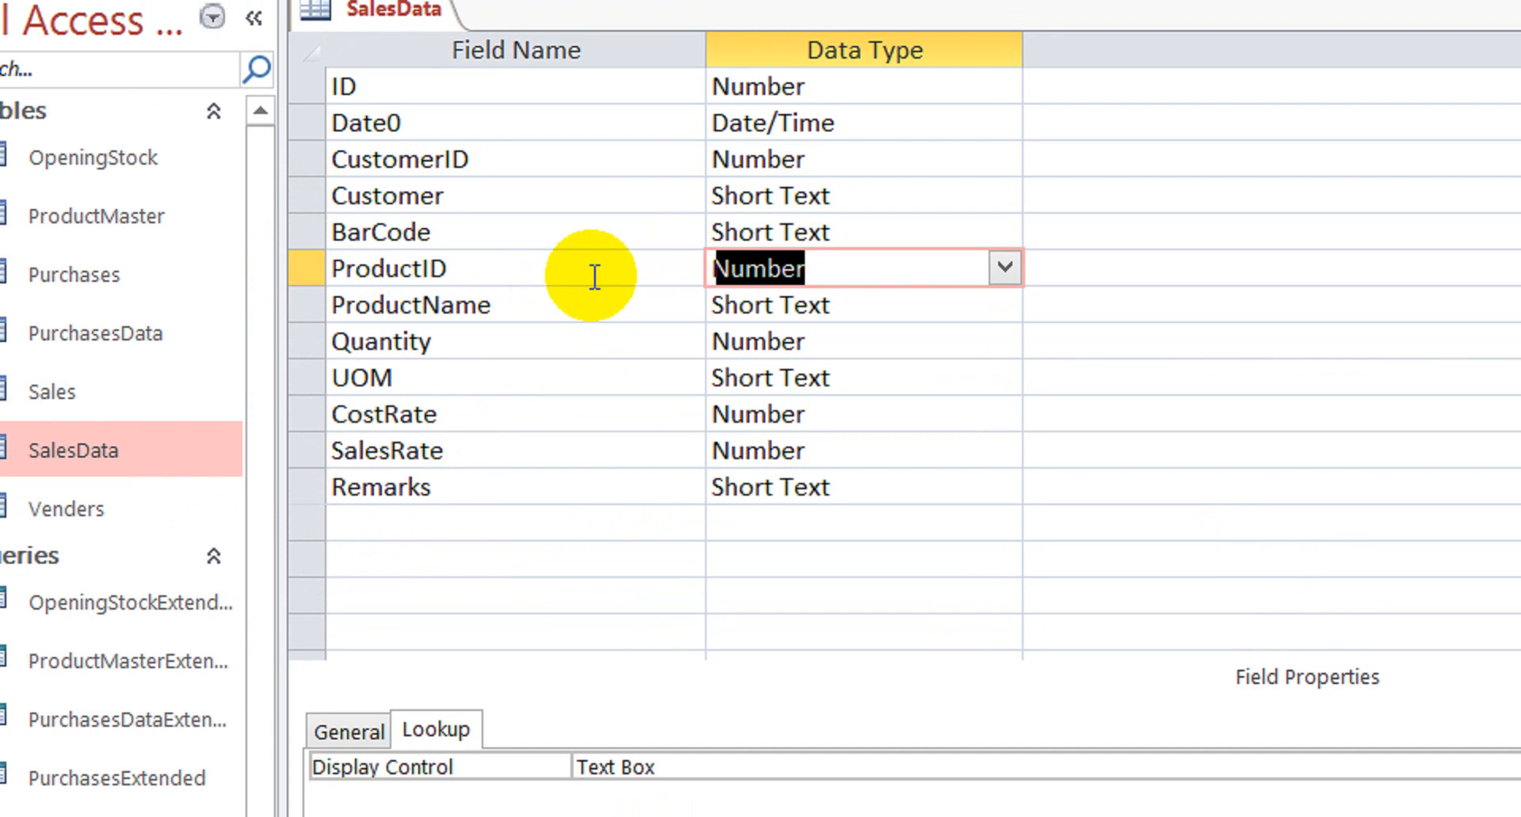
pyautogui.press('Down')
pyautogui.press('Up')
# Delete the newly inserted ProductID field together with its index
pyautogui.click(301, 270)
pyautogui.press('Delete')
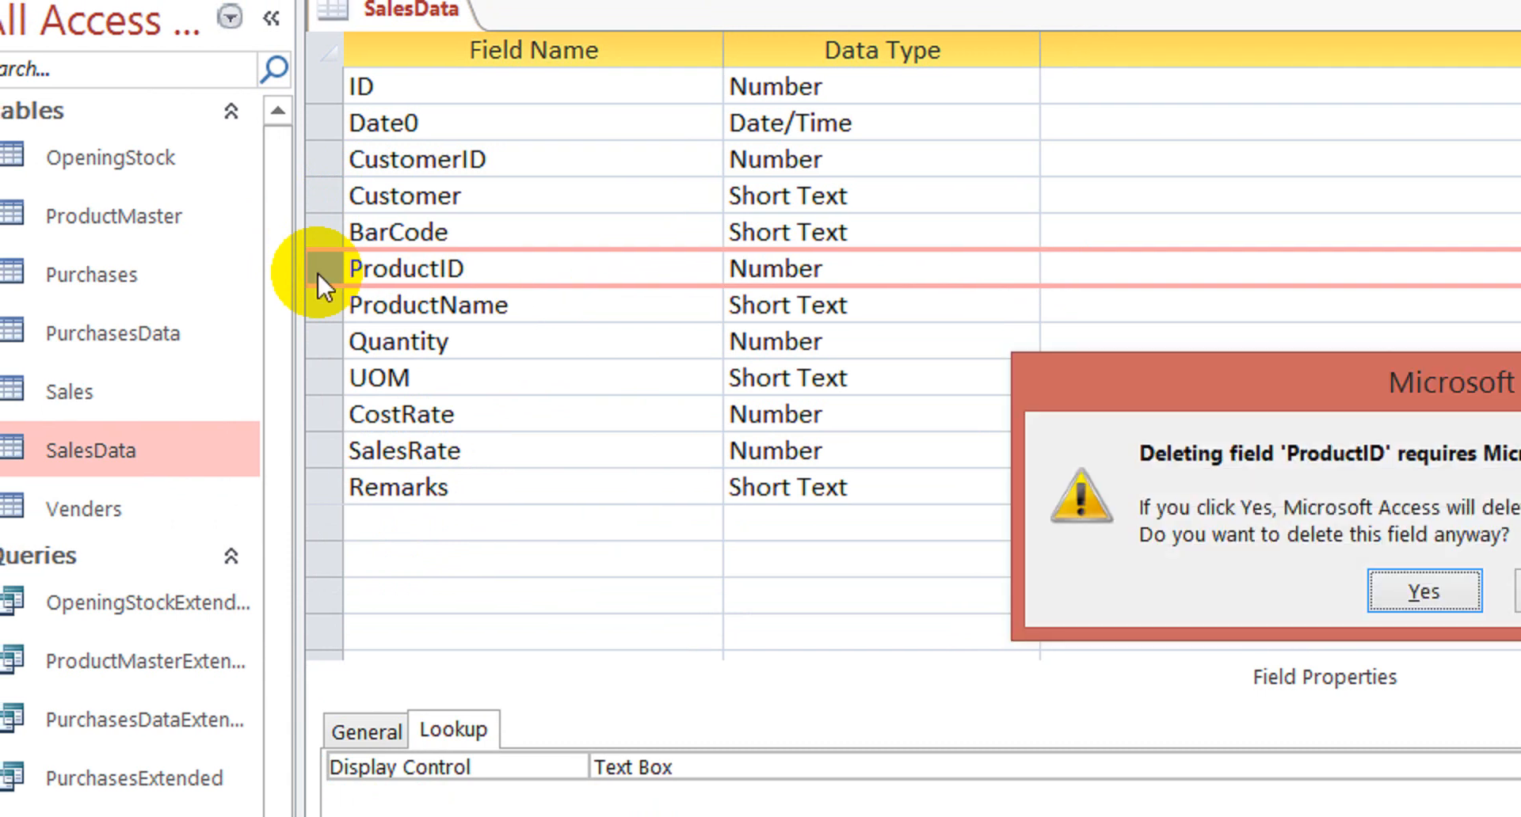
pyautogui.click(1305, 581)
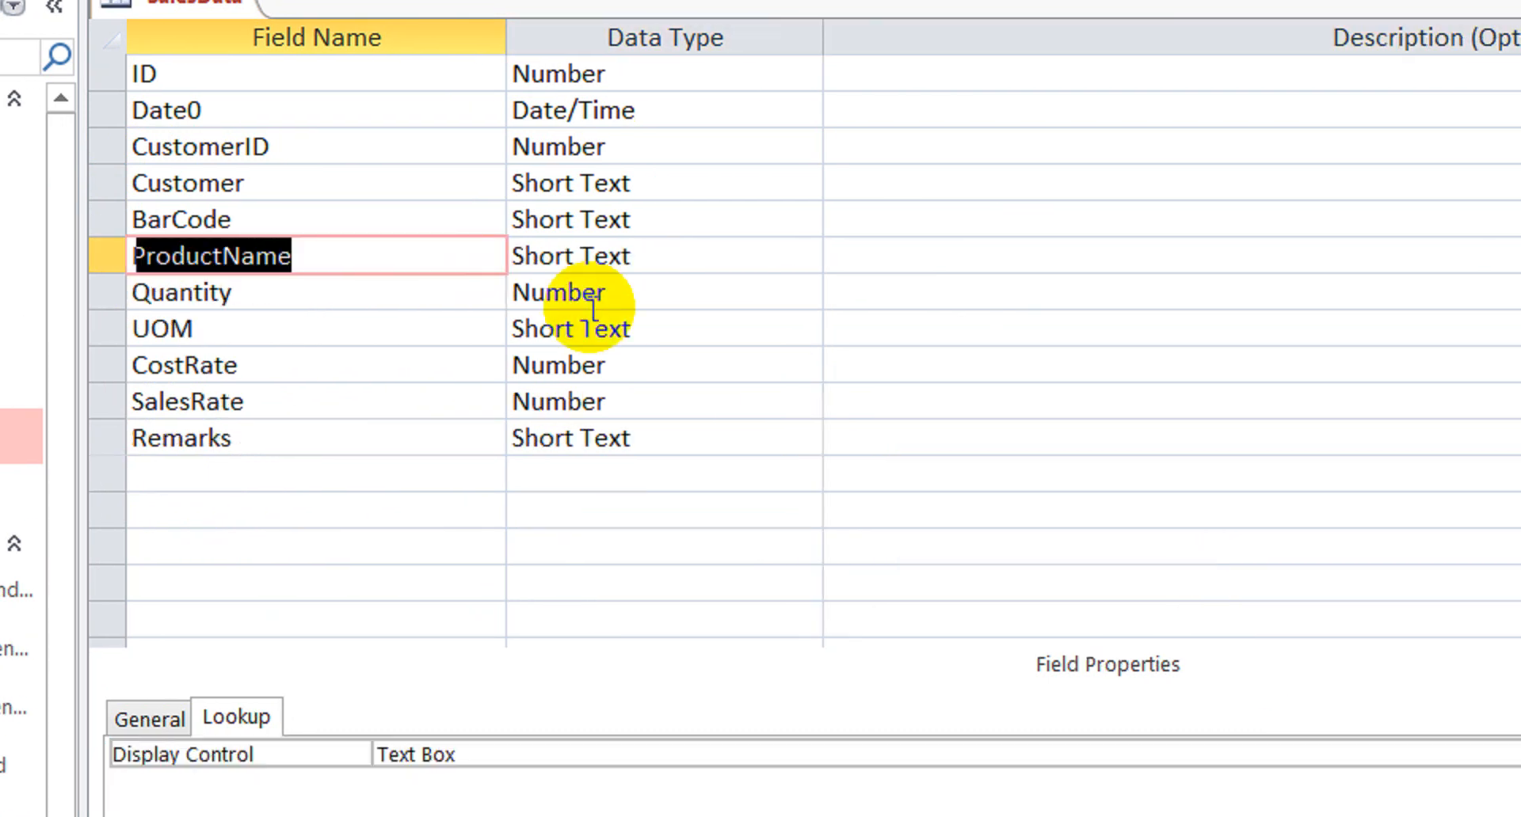
# Review the SalesData fields from ProductName down to Remarks, including CostRate and SalesRate
pyautogui.click(697, 248)
pyautogui.press('Down')
pyautogui.press('Down')
pyautogui.press('Down')
pyautogui.hotkey('shift', 'Tab')
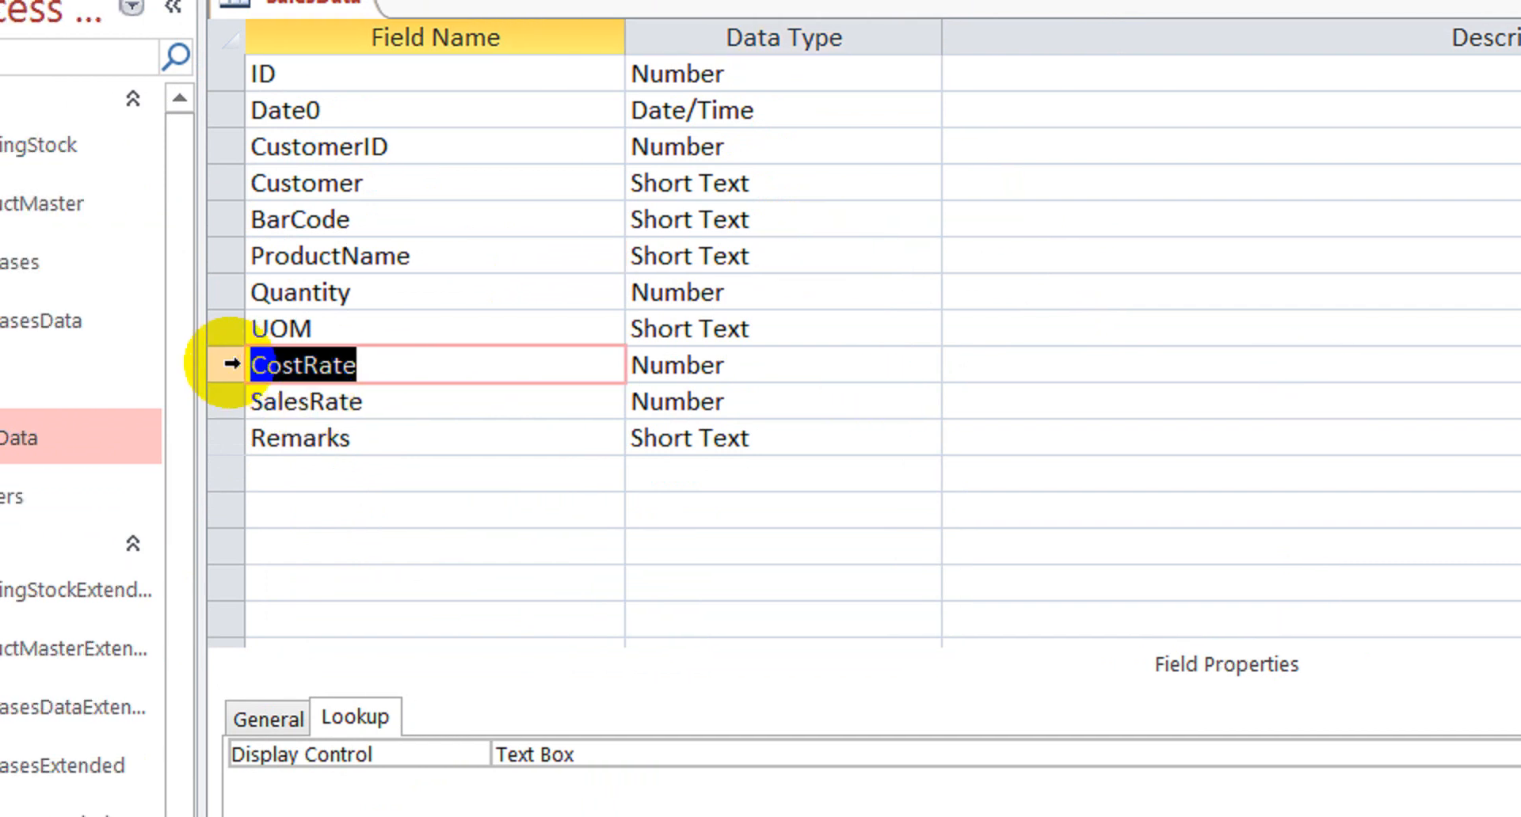
pyautogui.click(228, 364)
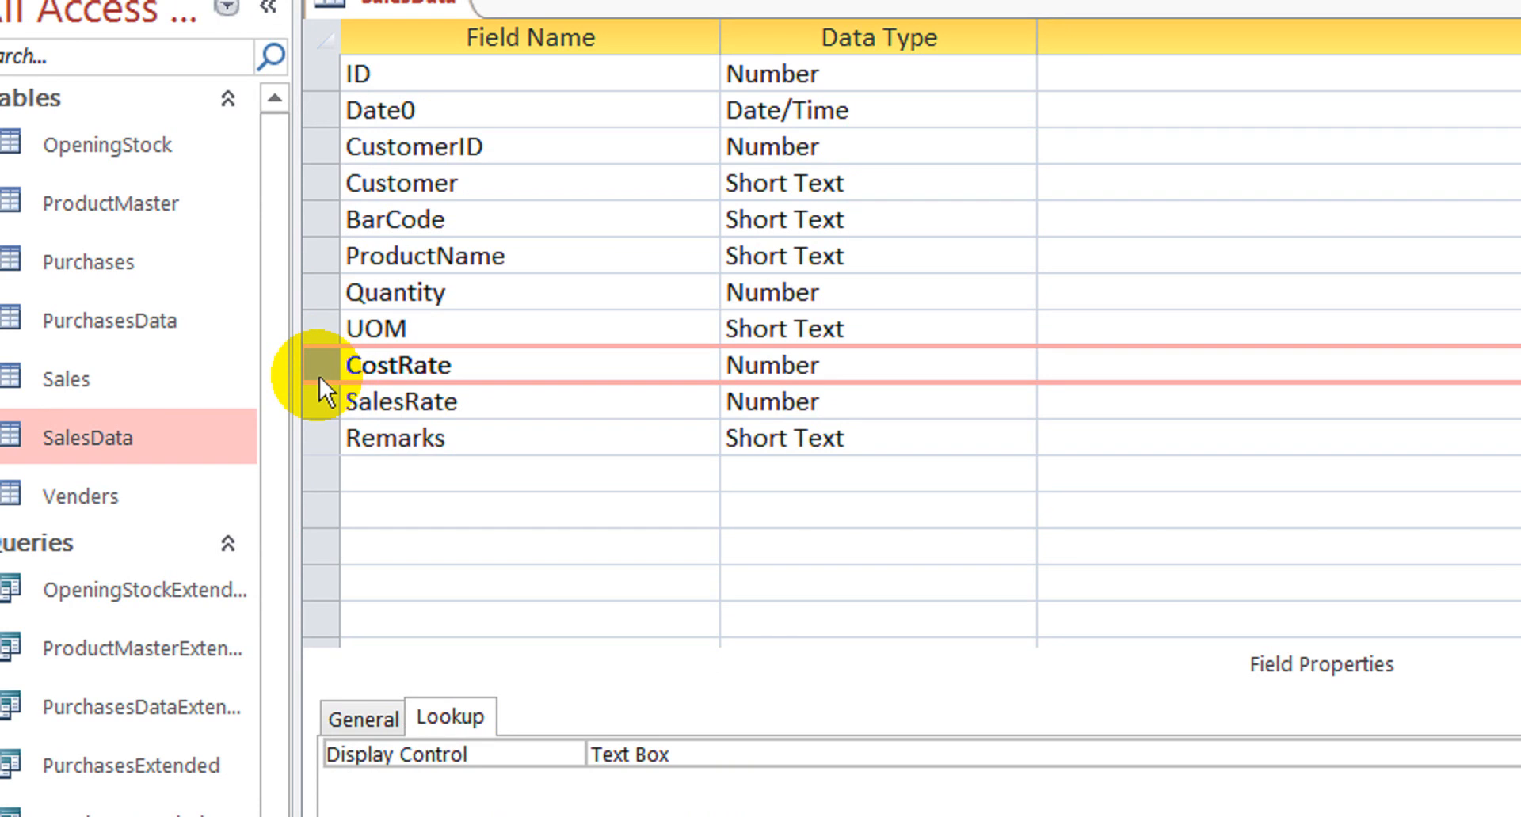
pyautogui.click(529, 412)
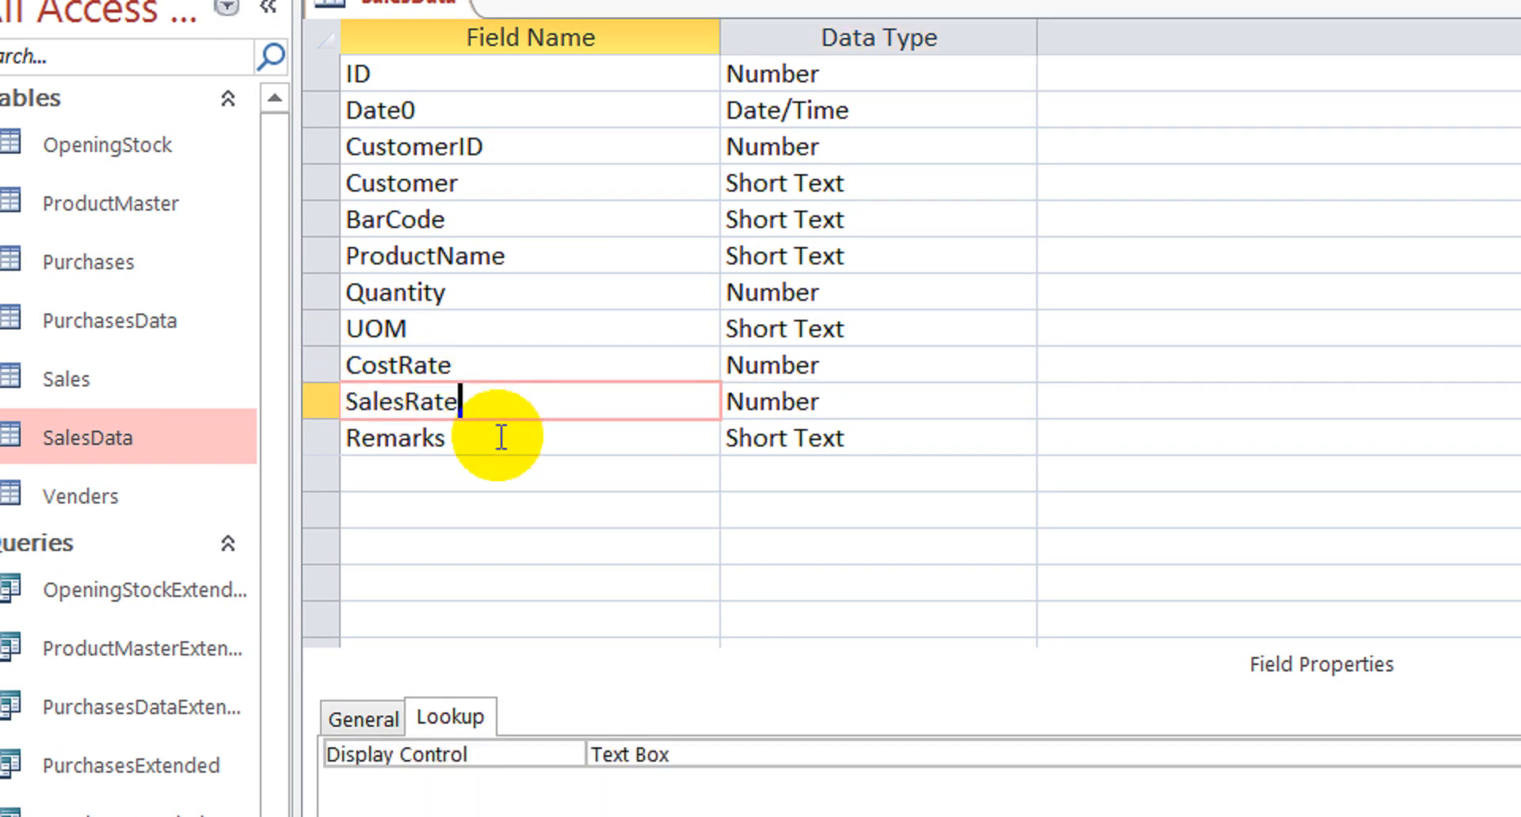
pyautogui.click(501, 437)
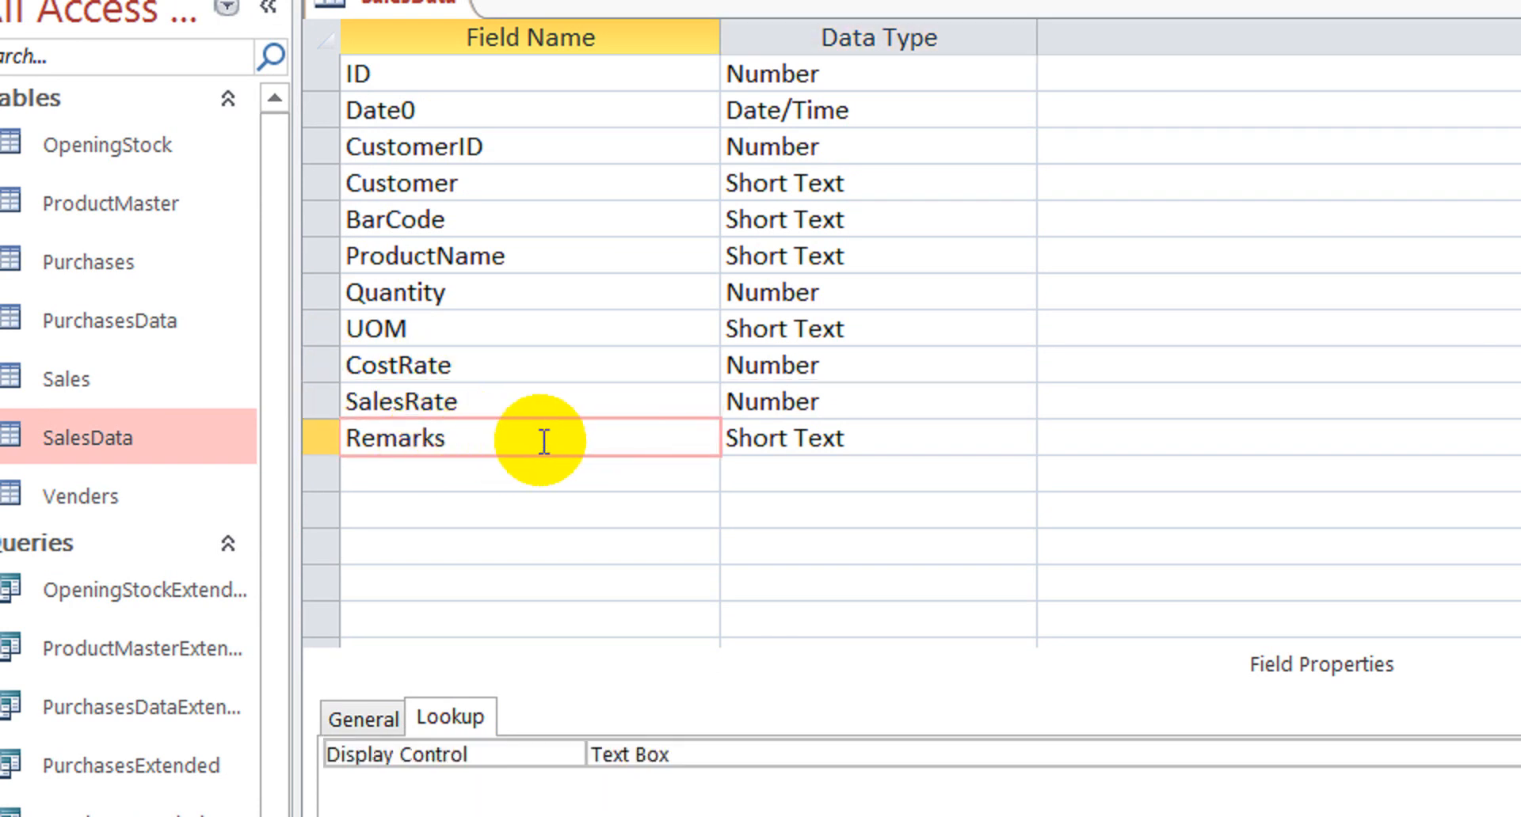
# Rename the Quantity field in the SalesData table as QuantitySales
pyautogui.click(483, 297)
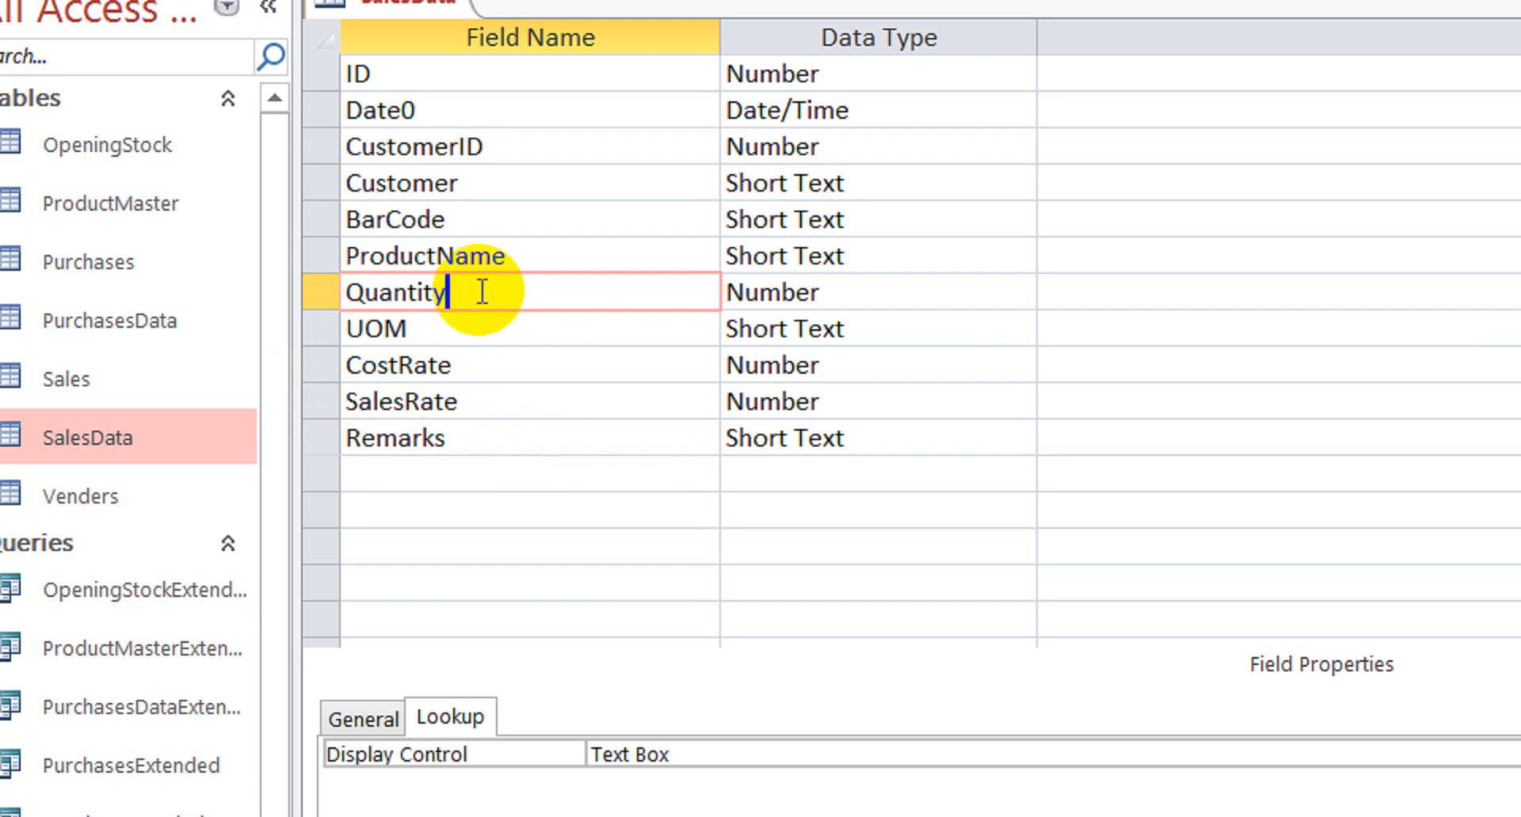
pyautogui.write('Sales')
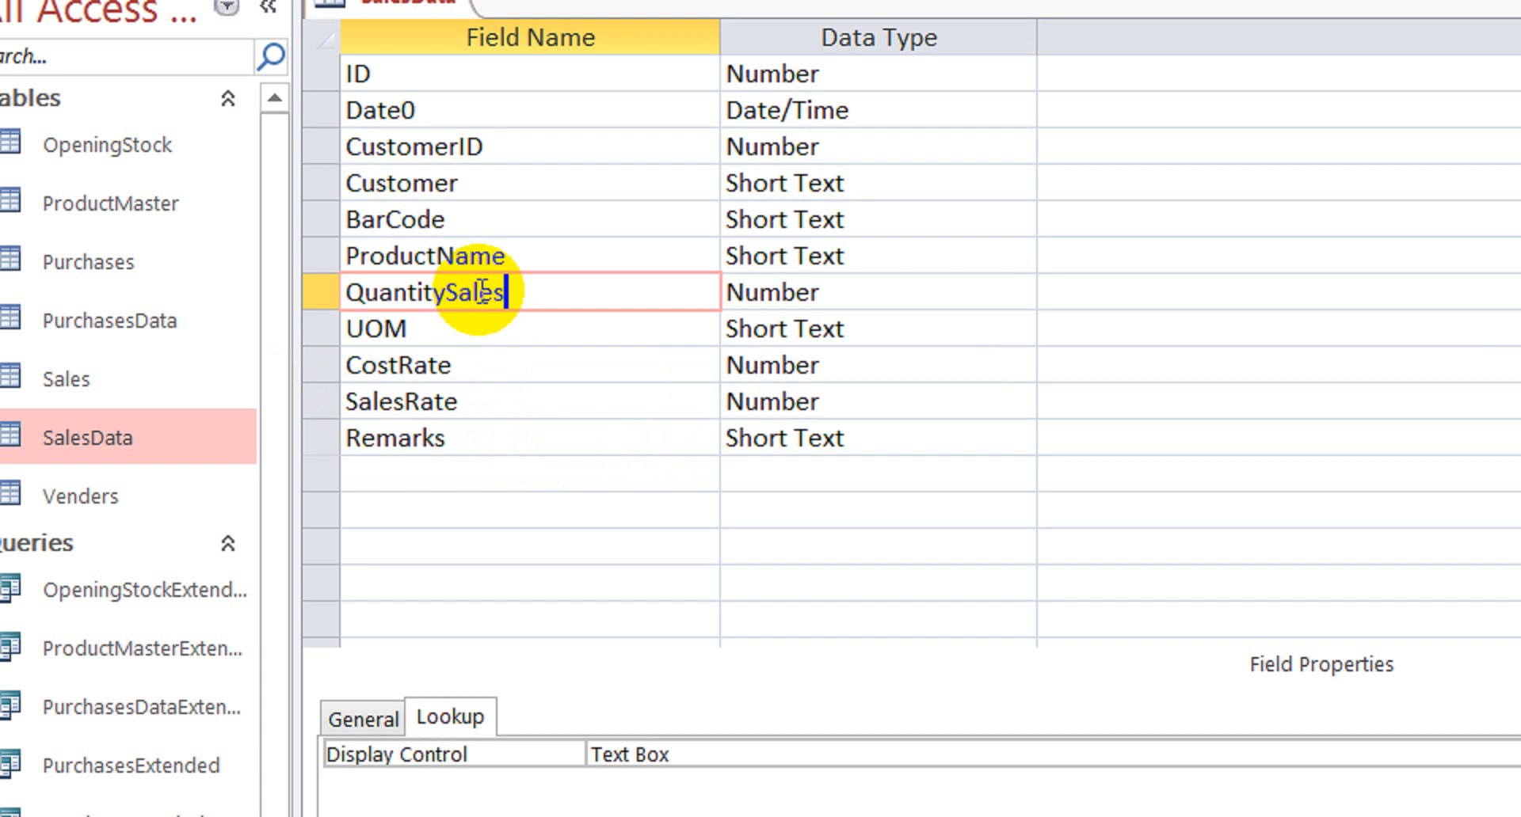
pyautogui.press('Down')
pyautogui.press('Up')
# Copy the whole QuantitySales field definition into the first empty row below Remarks
pyautogui.hotkey('ctrl', 'c')
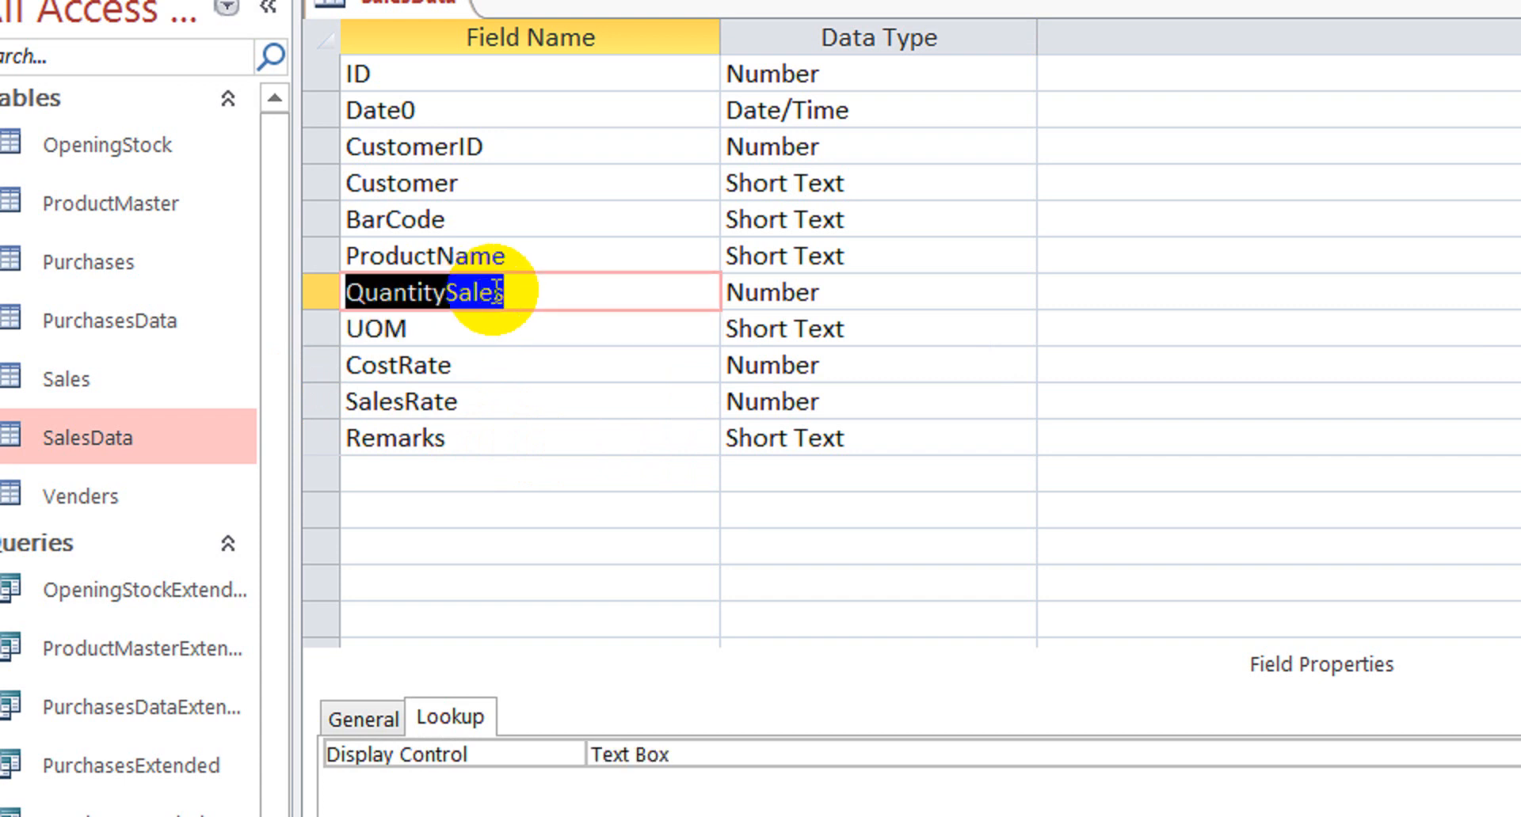
pyautogui.click(322, 292)
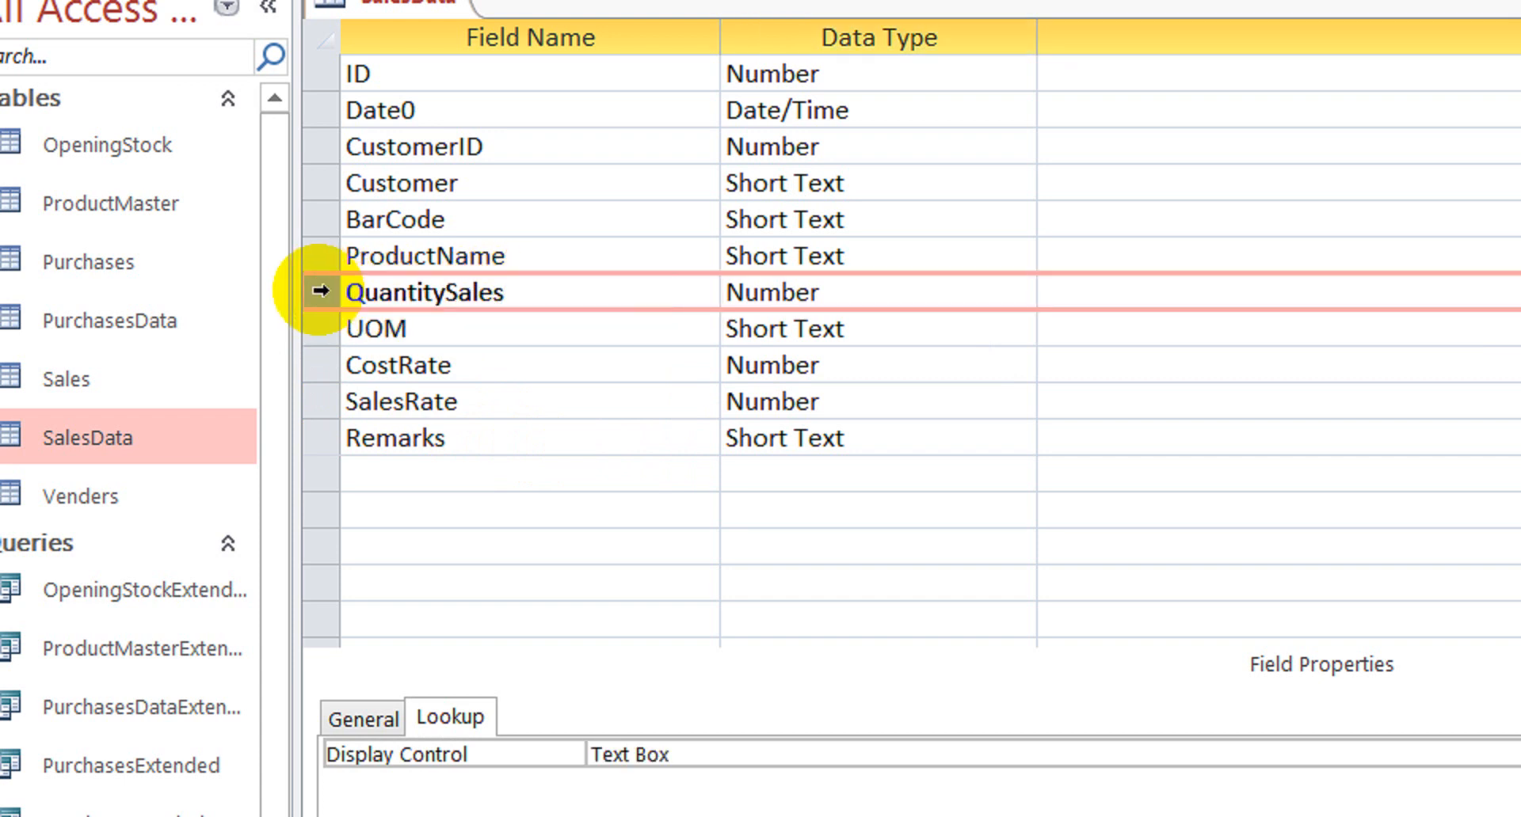
pyautogui.click(325, 475)
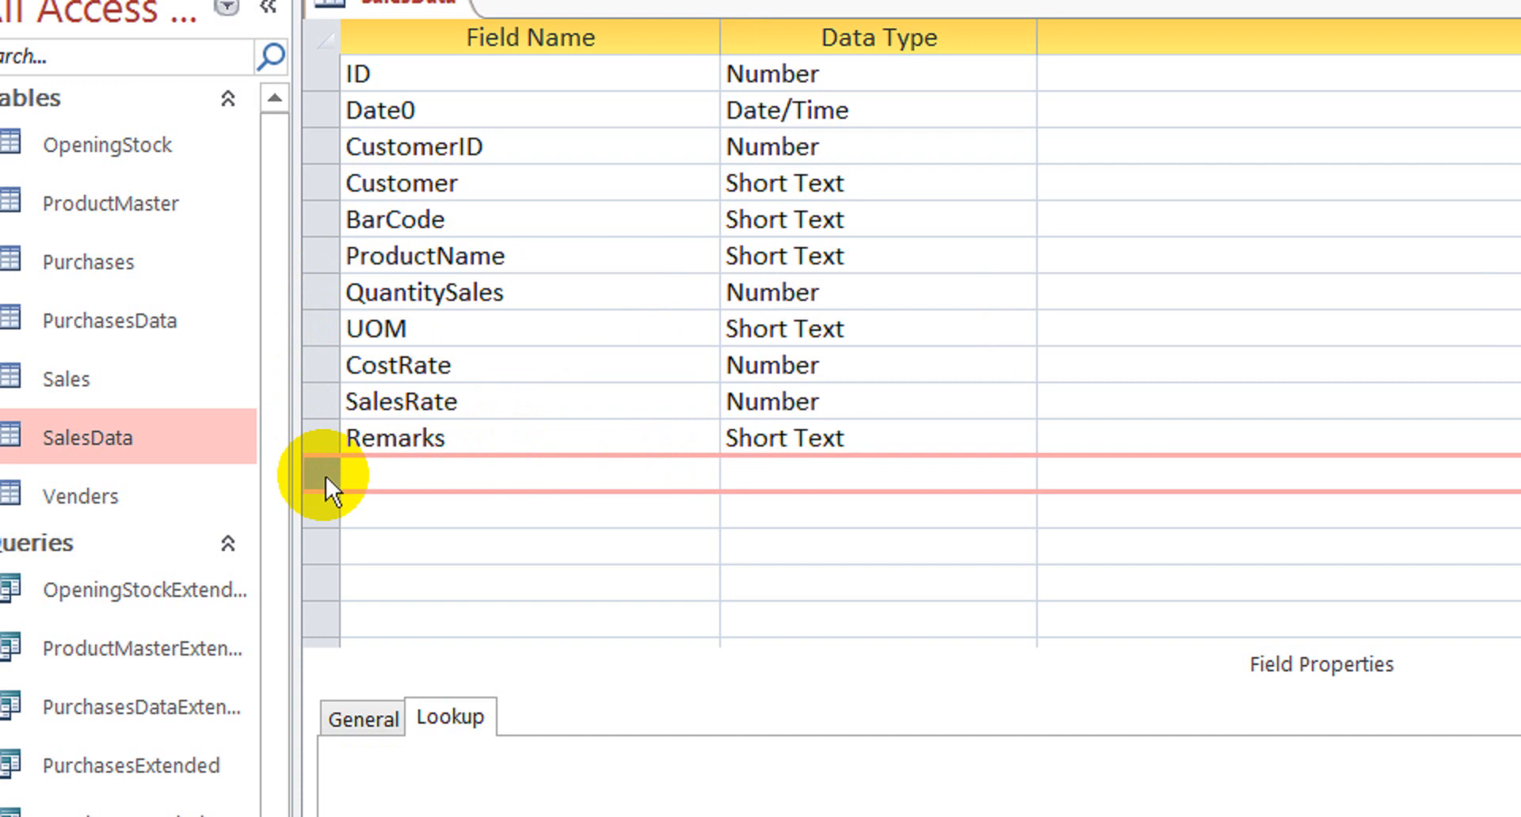
pyautogui.hotkey('ctrl', 'v')
pyautogui.press('Tab')
pyautogui.hotkey('shift', 'Tab')
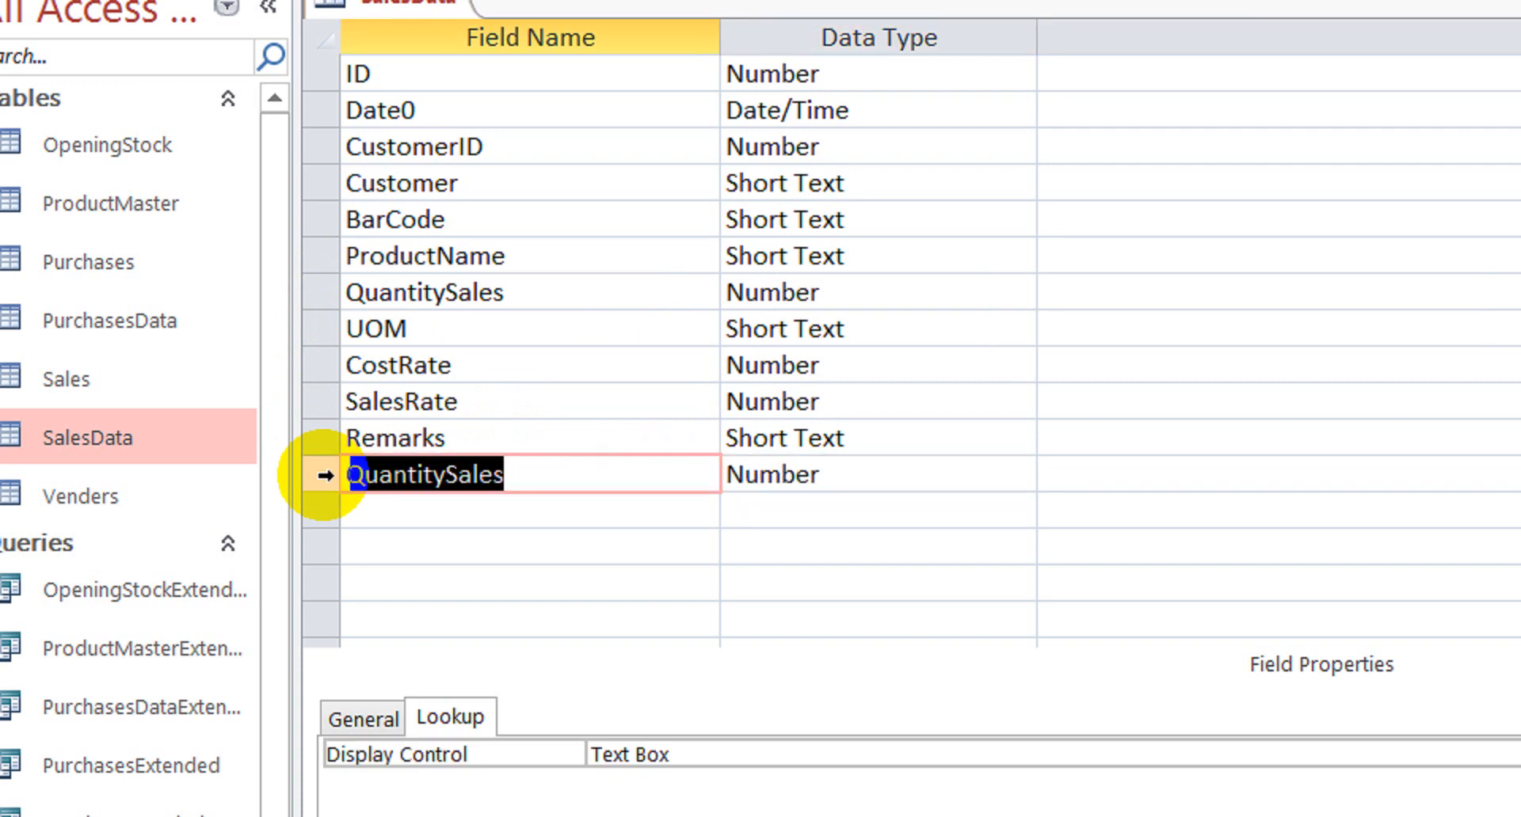
# Rename the copied QuantitySales field below Remarks as QuantityReturn
pyautogui.press('F2')
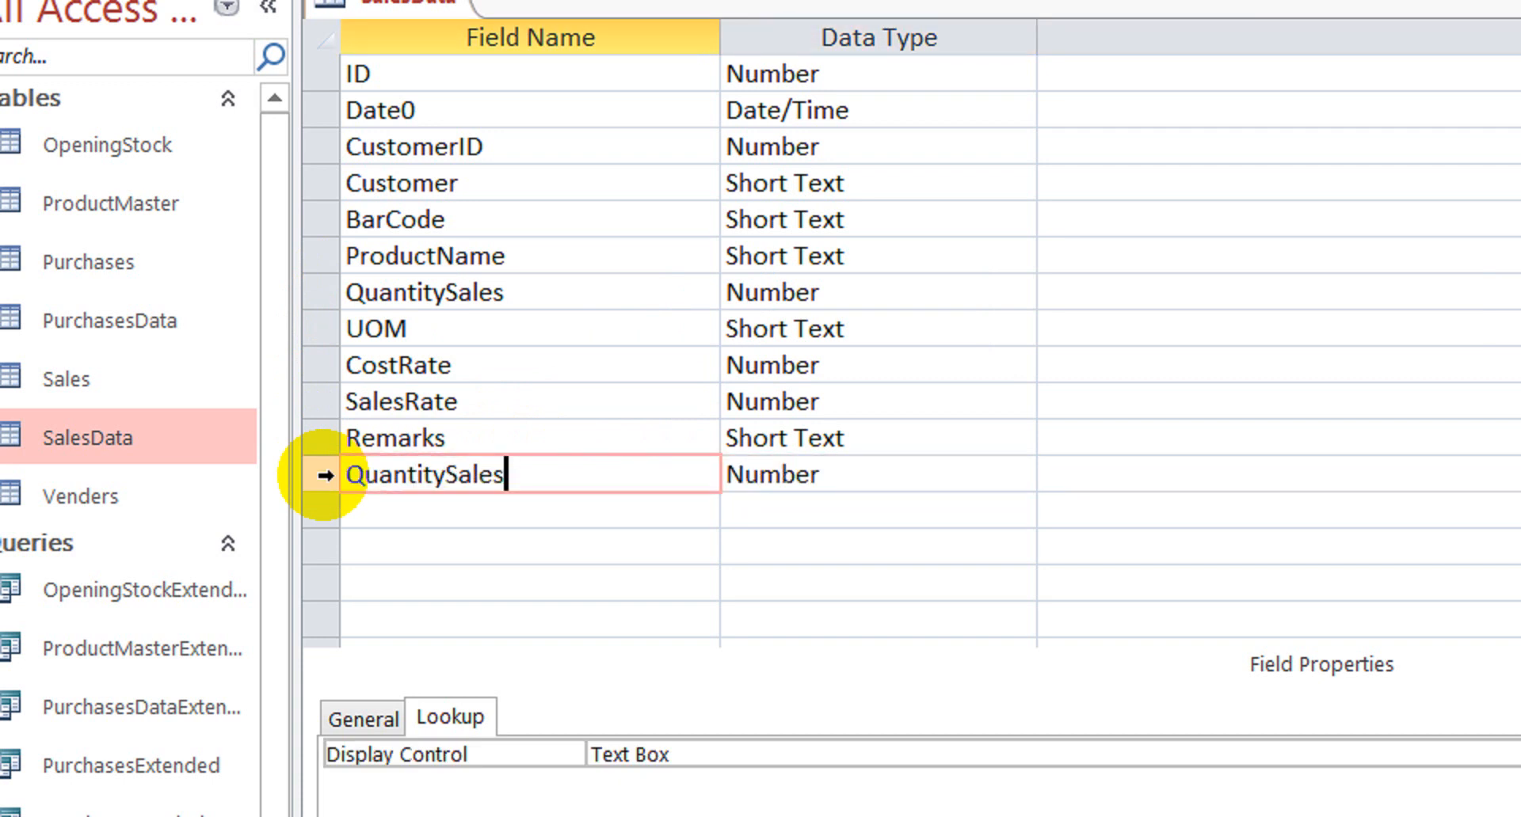
pyautogui.press('Left')
pyautogui.press('BackSpace')
pyautogui.press('BackSpace')
pyautogui.press('BackSpace')
pyautogui.press('BackSpace')
pyautogui.write('R')
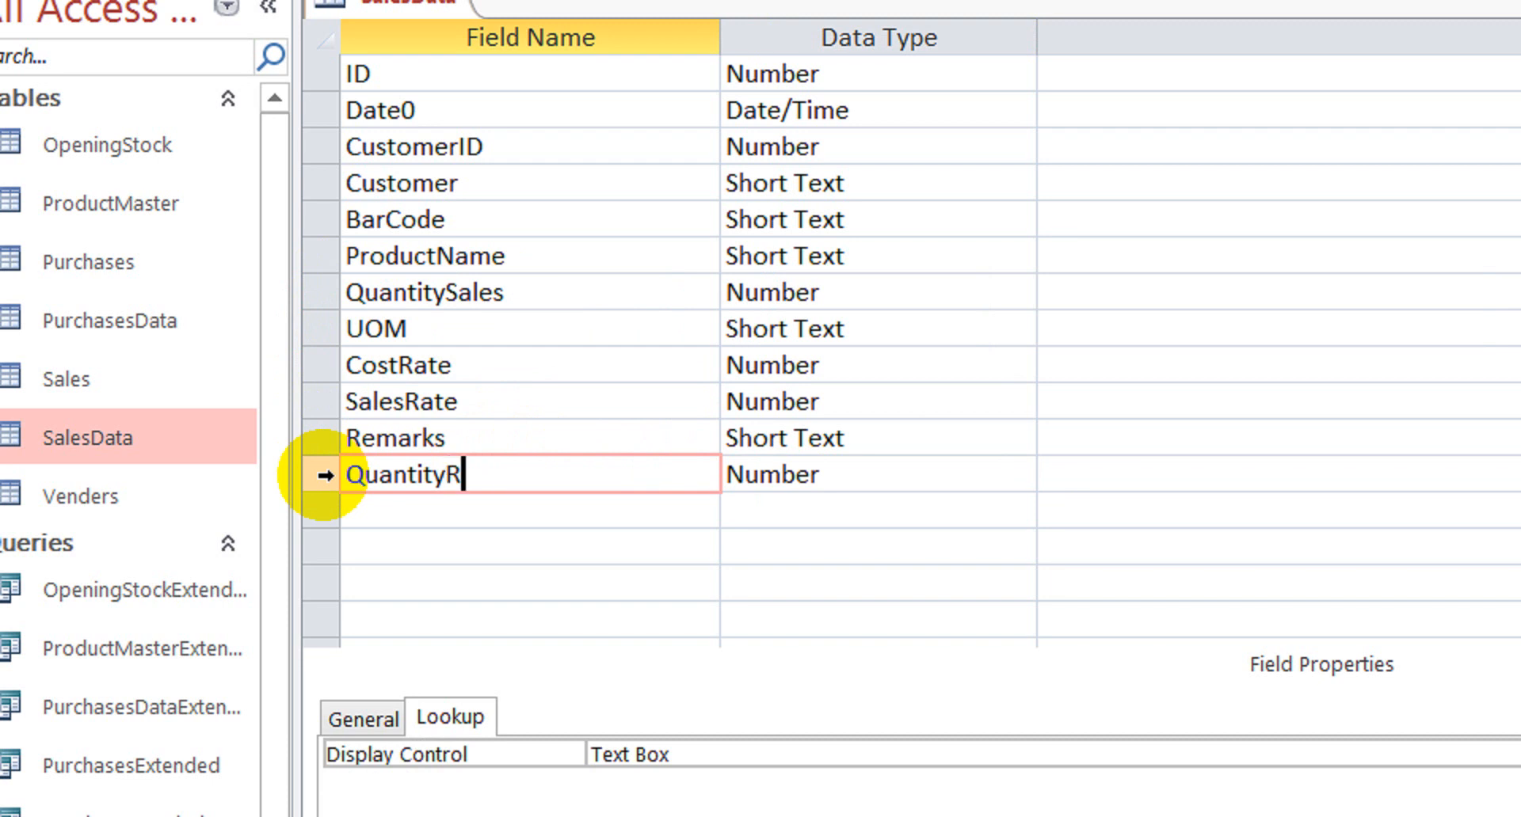
pyautogui.write('eture')
pyautogui.write('n')
pyautogui.press('Down')
pyautogui.press('Up')
# Add a SalesDiscount field with the Number data type below QuantityReturn in the SalesData table
pyautogui.press('Down')
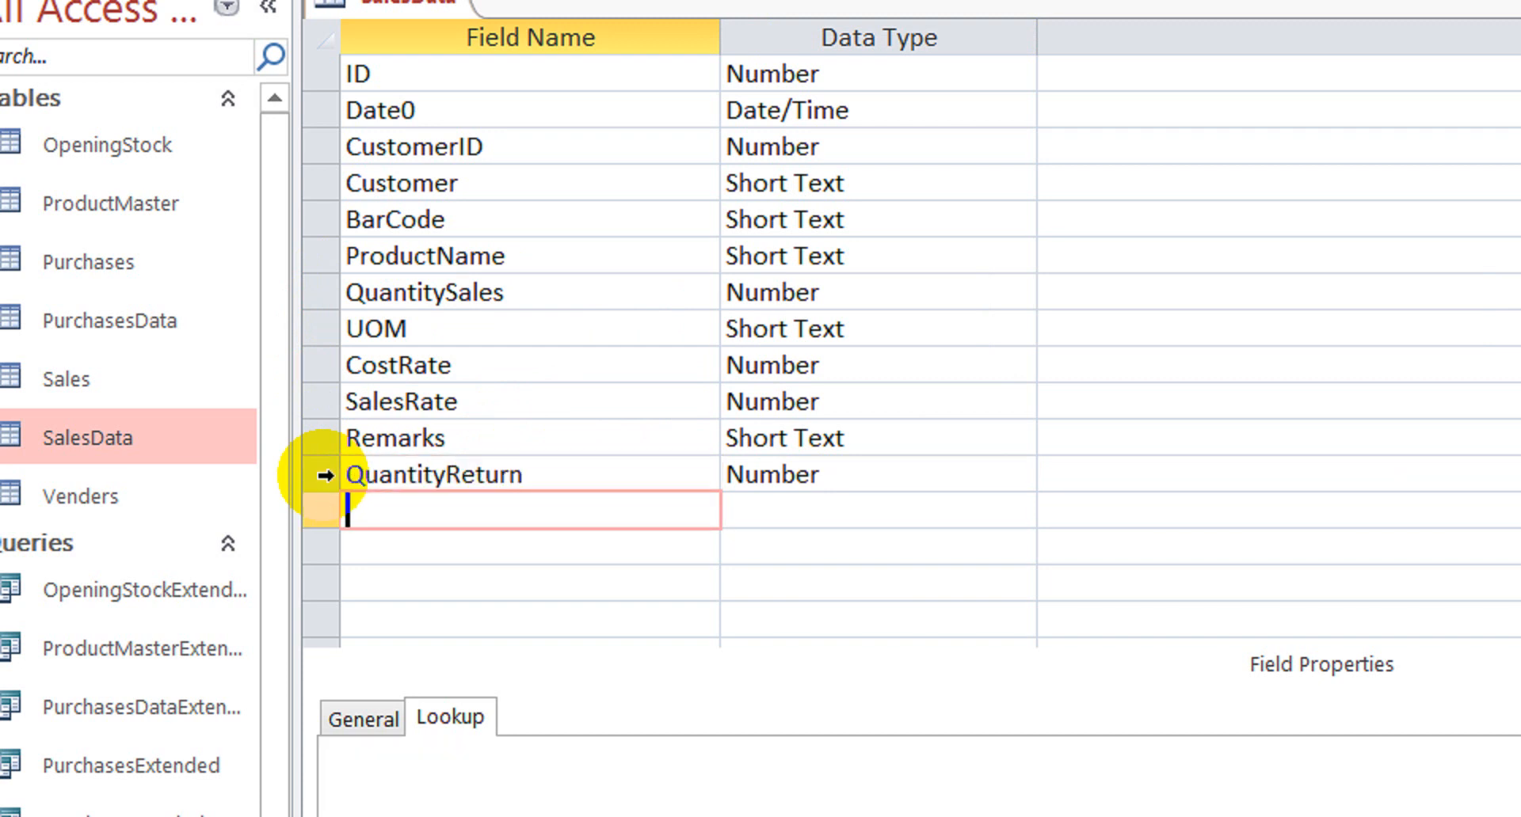
pyautogui.write('SalesDiscount')
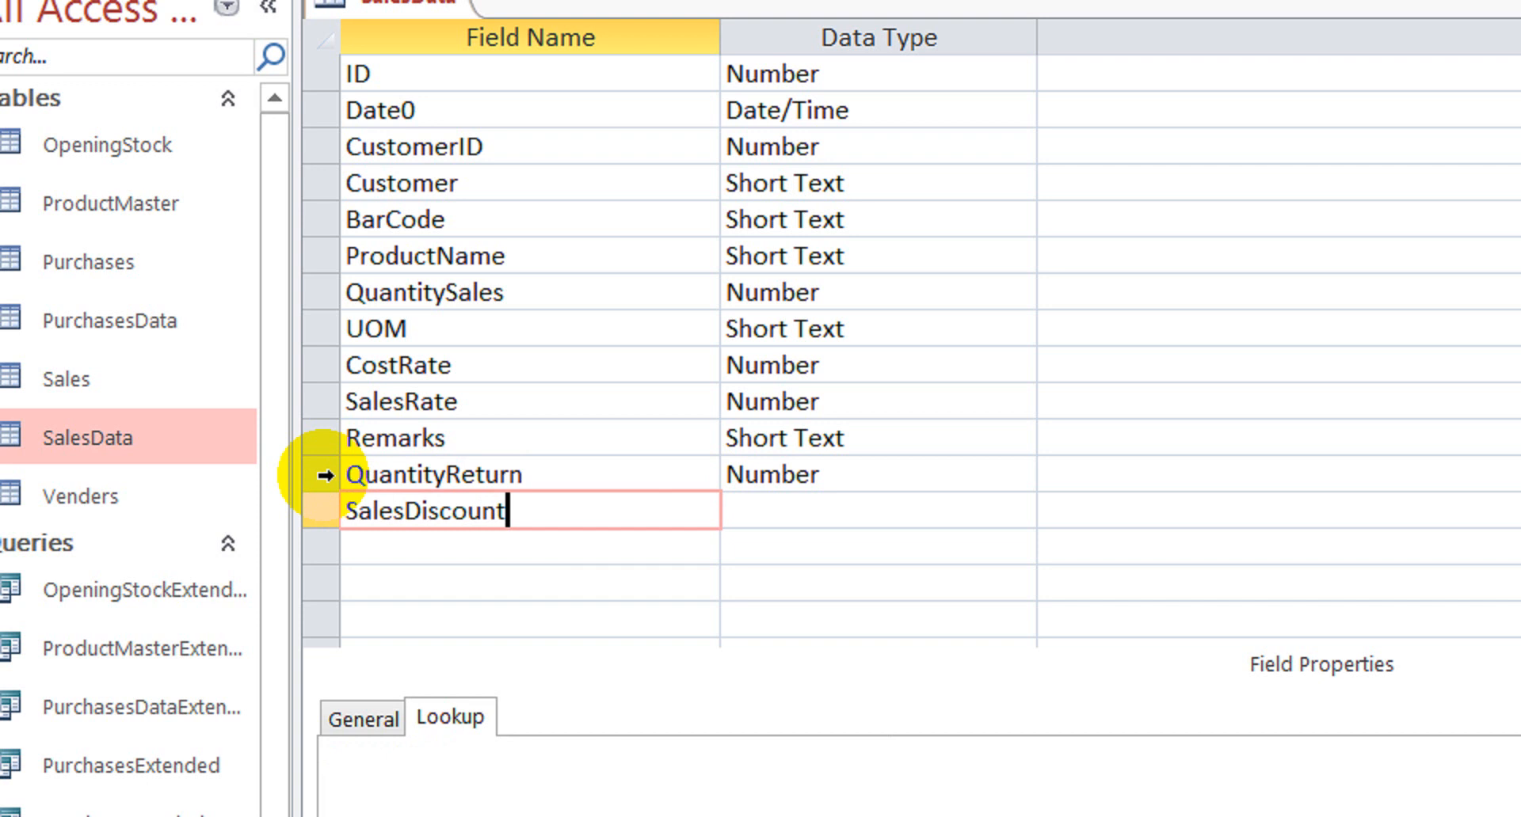
pyautogui.press('Down')
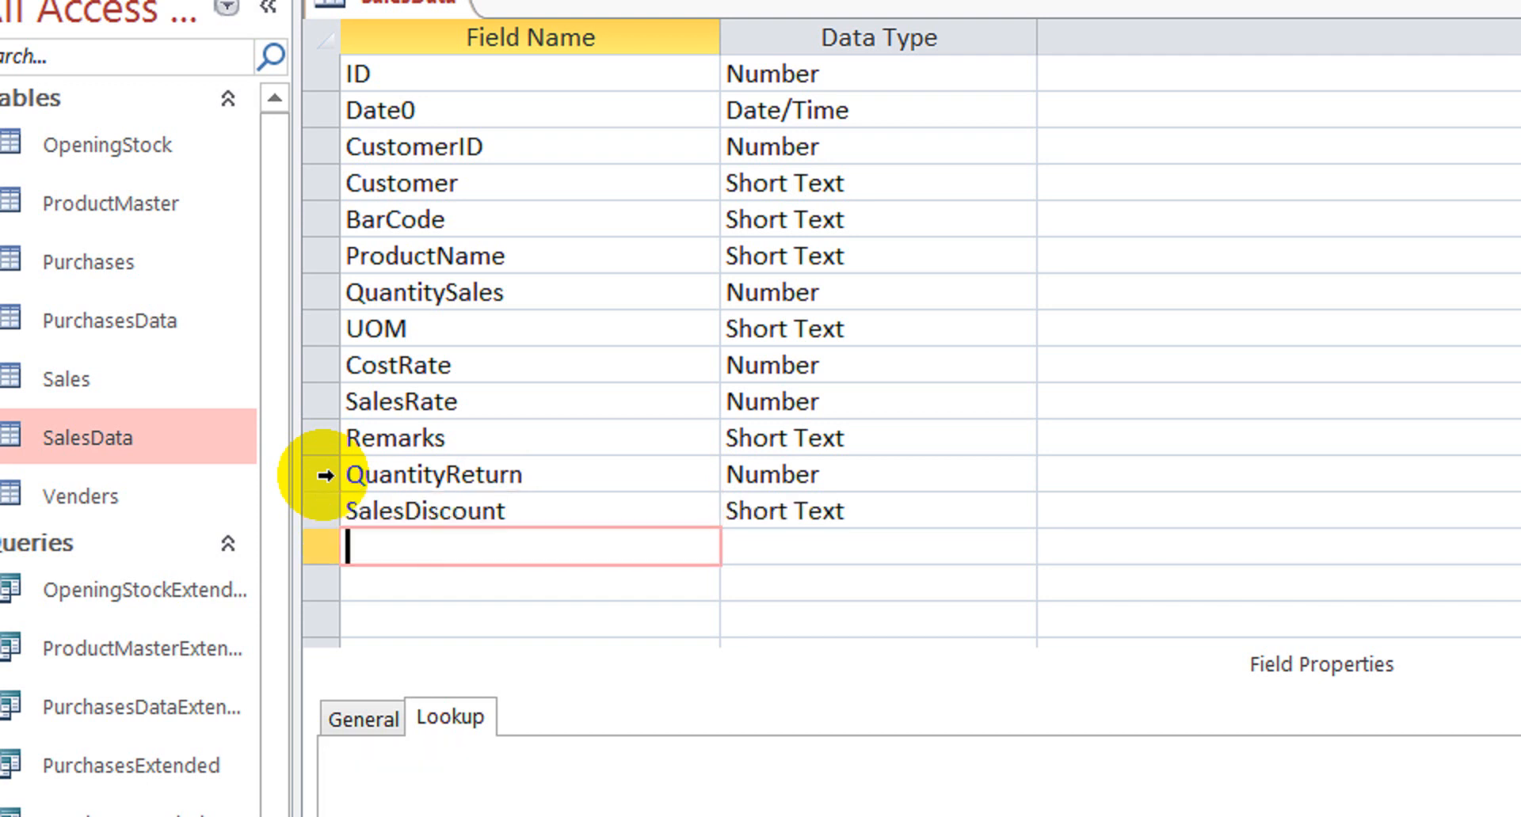
pyautogui.press('Up')
pyautogui.press('Tab')
pyautogui.write('nu')
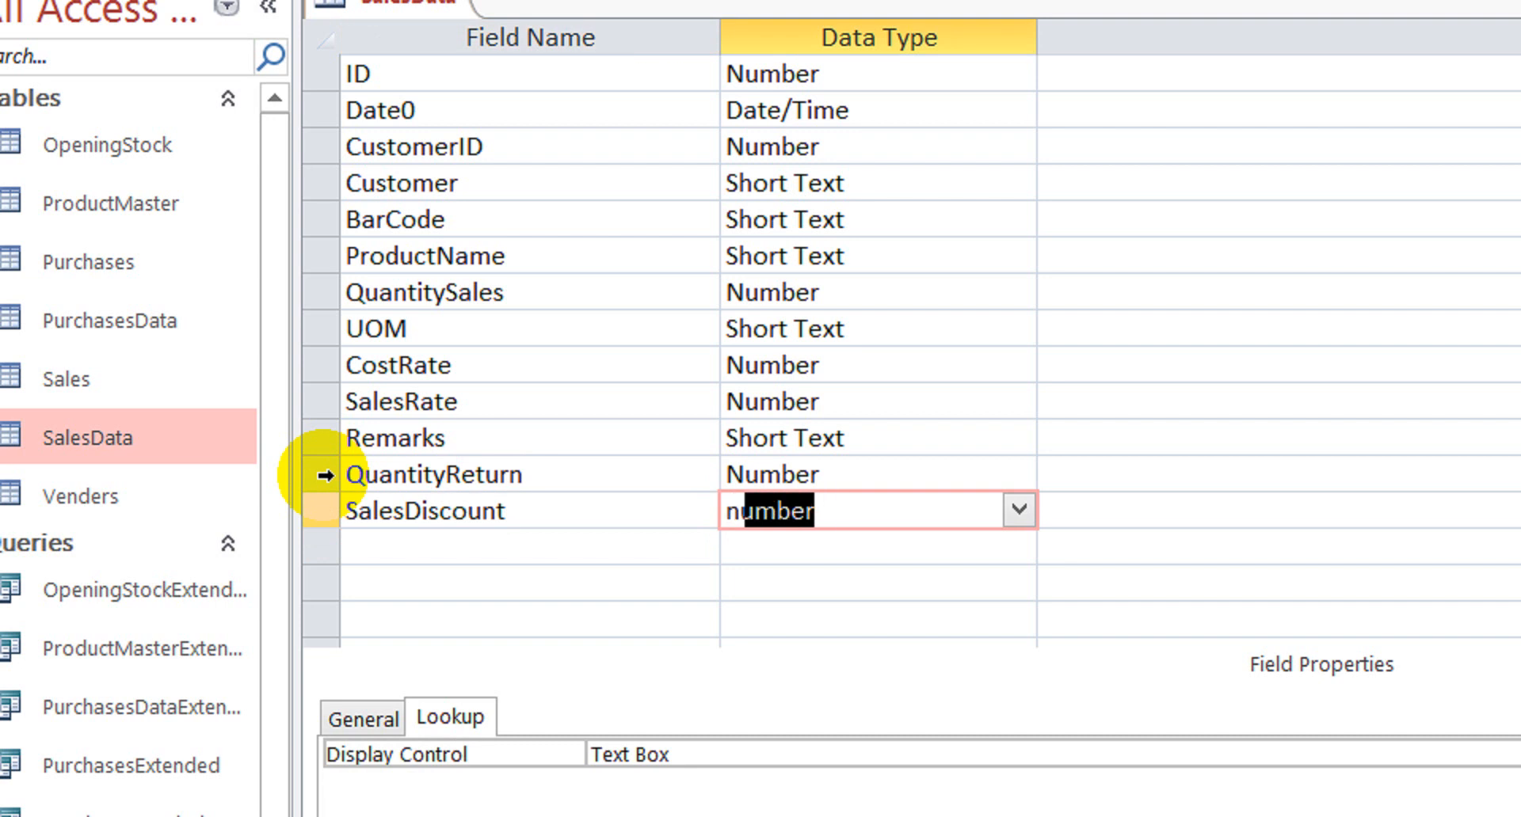
pyautogui.press('Down')
pyautogui.press('Up')
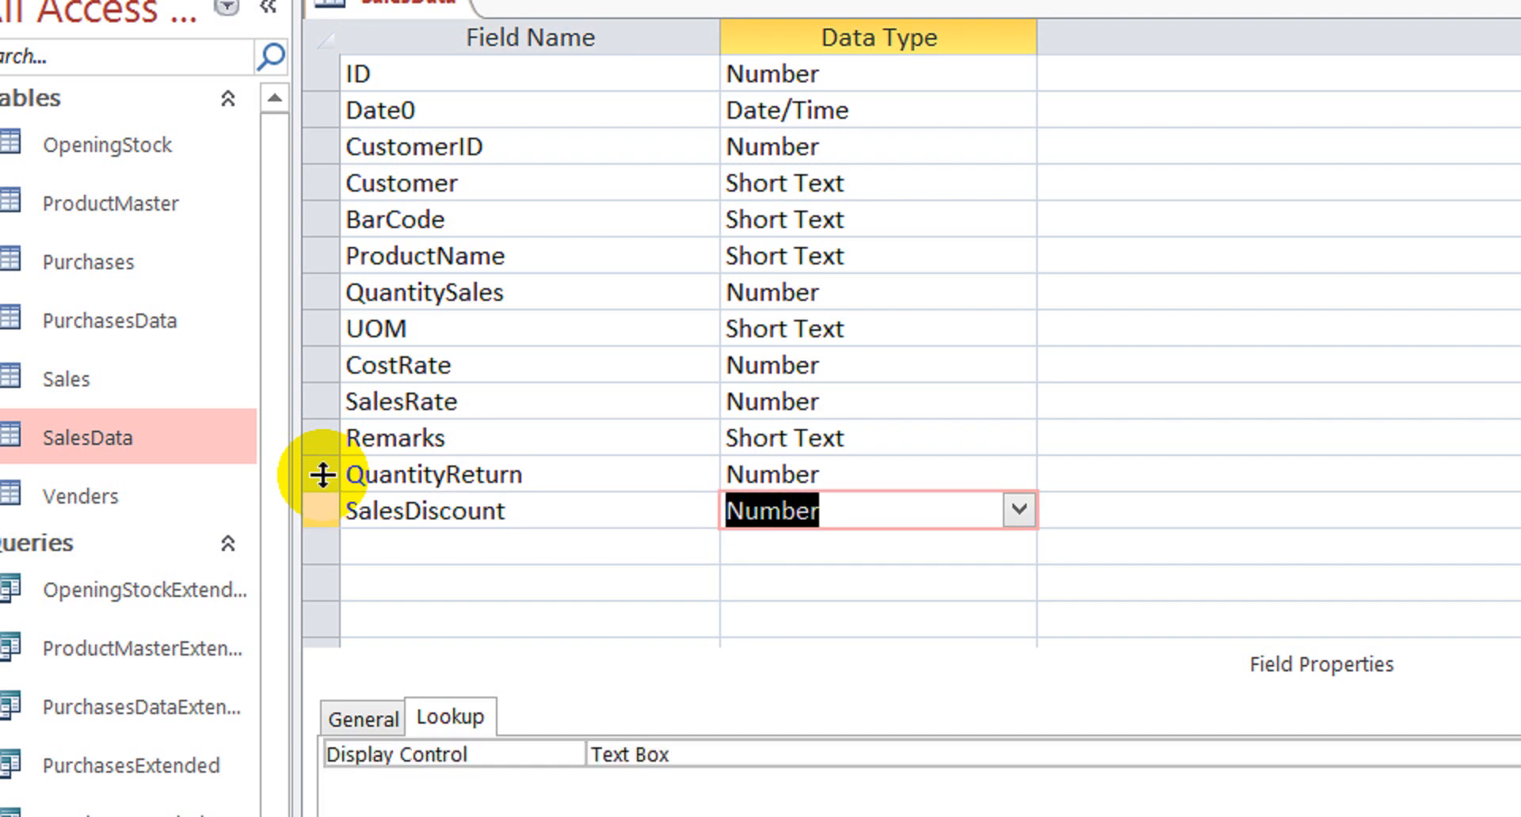
# Set the SalesDiscount field's format to Standard with 0 decimal places
pyautogui.click(430, 626)
pyautogui.click(839, 672)
pyautogui.press('Down')
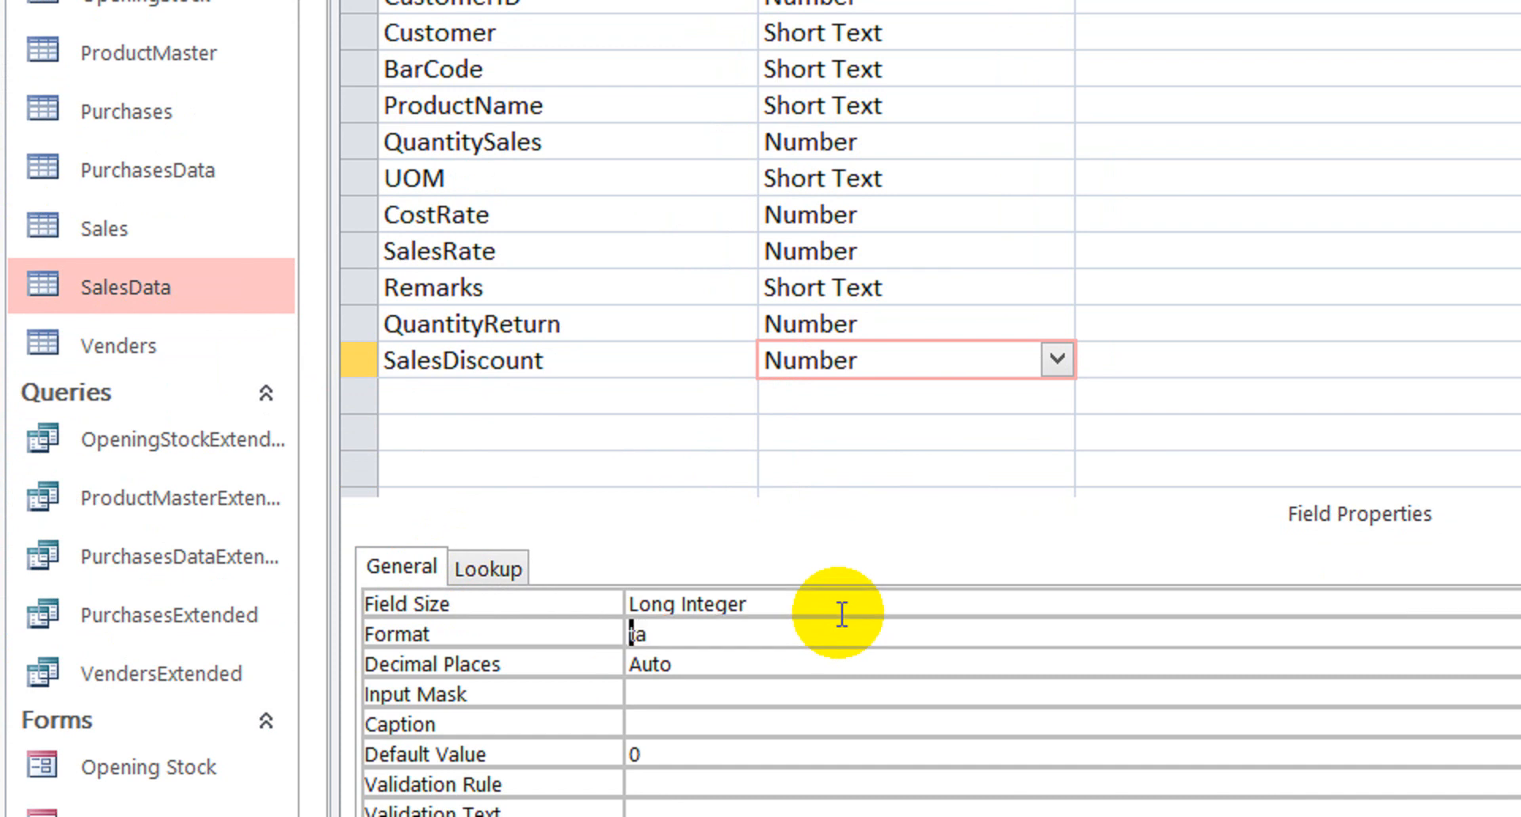
pyautogui.write('standard')
pyautogui.press('Return')
pyautogui.write('0')
pyautogui.press('Down')
pyautogui.press('Up')
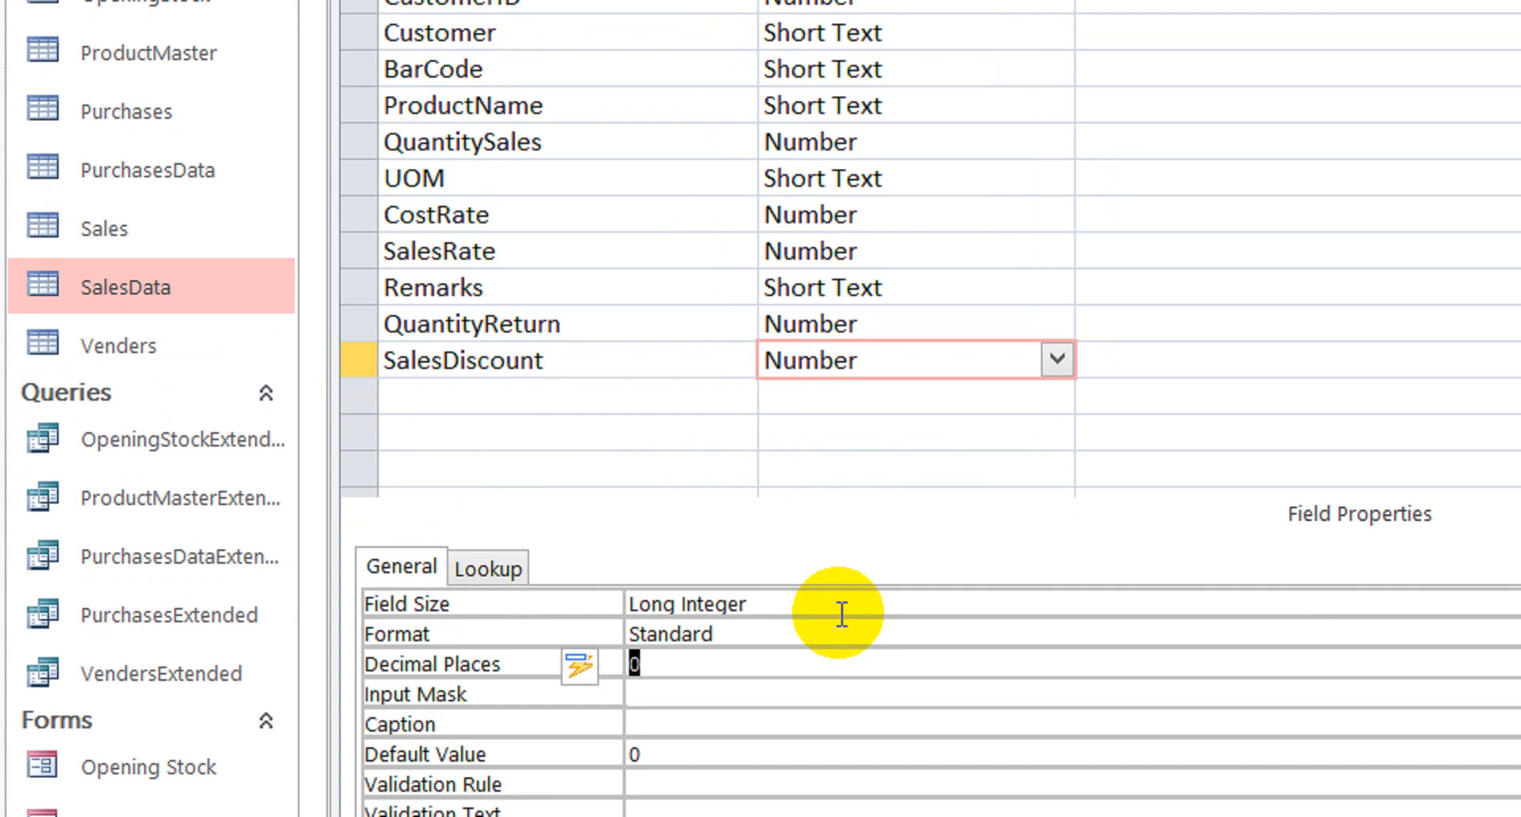
# Close the SalesData table design and save its changes
pyautogui.click(630, 392)
pyautogui.press('Up')
pyautogui.press('Down')
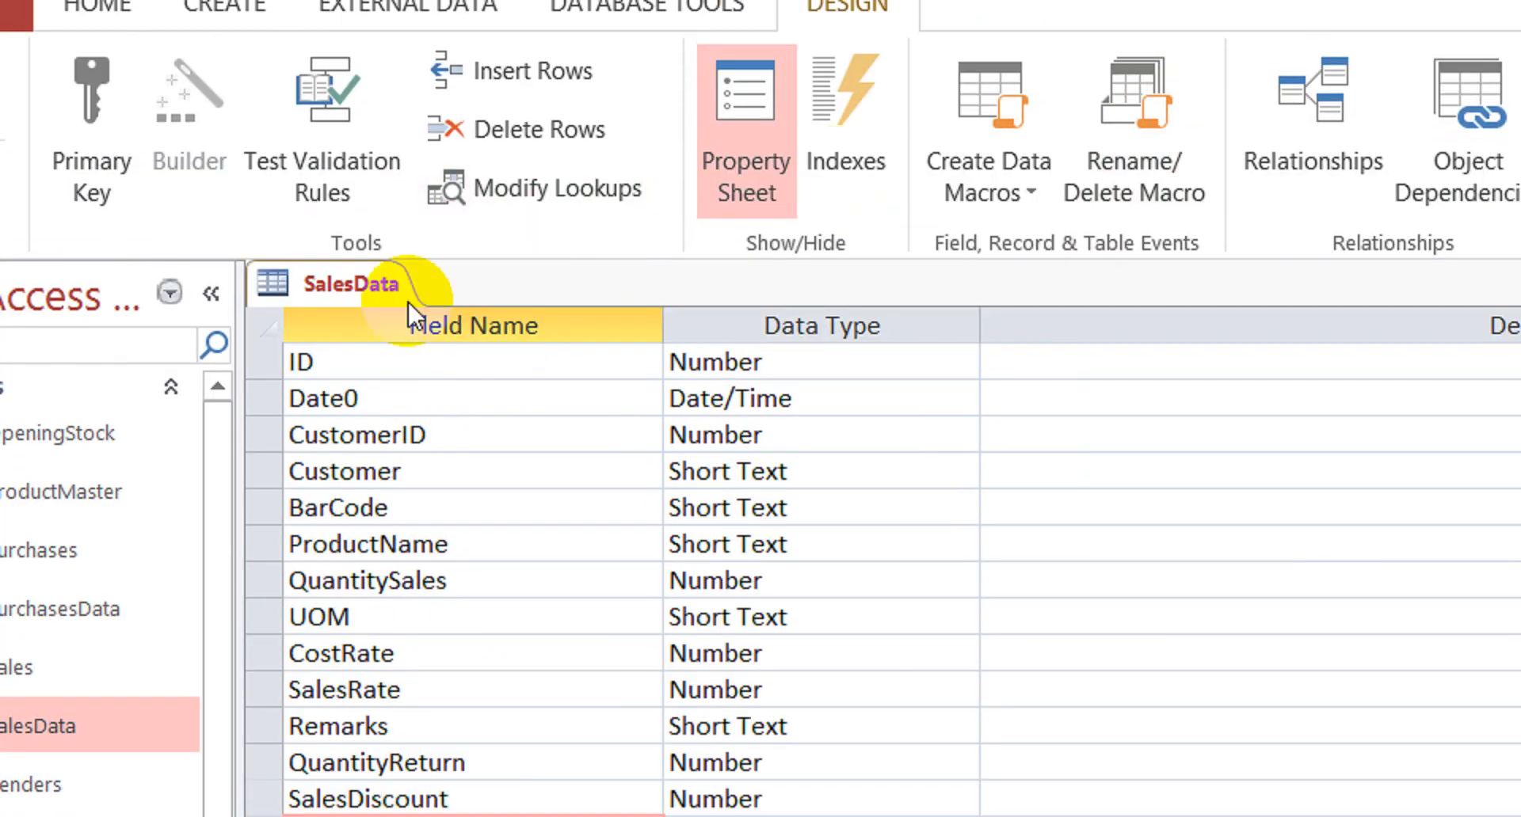
pyautogui.rightClick(350, 284)
pyautogui.click(453, 351)
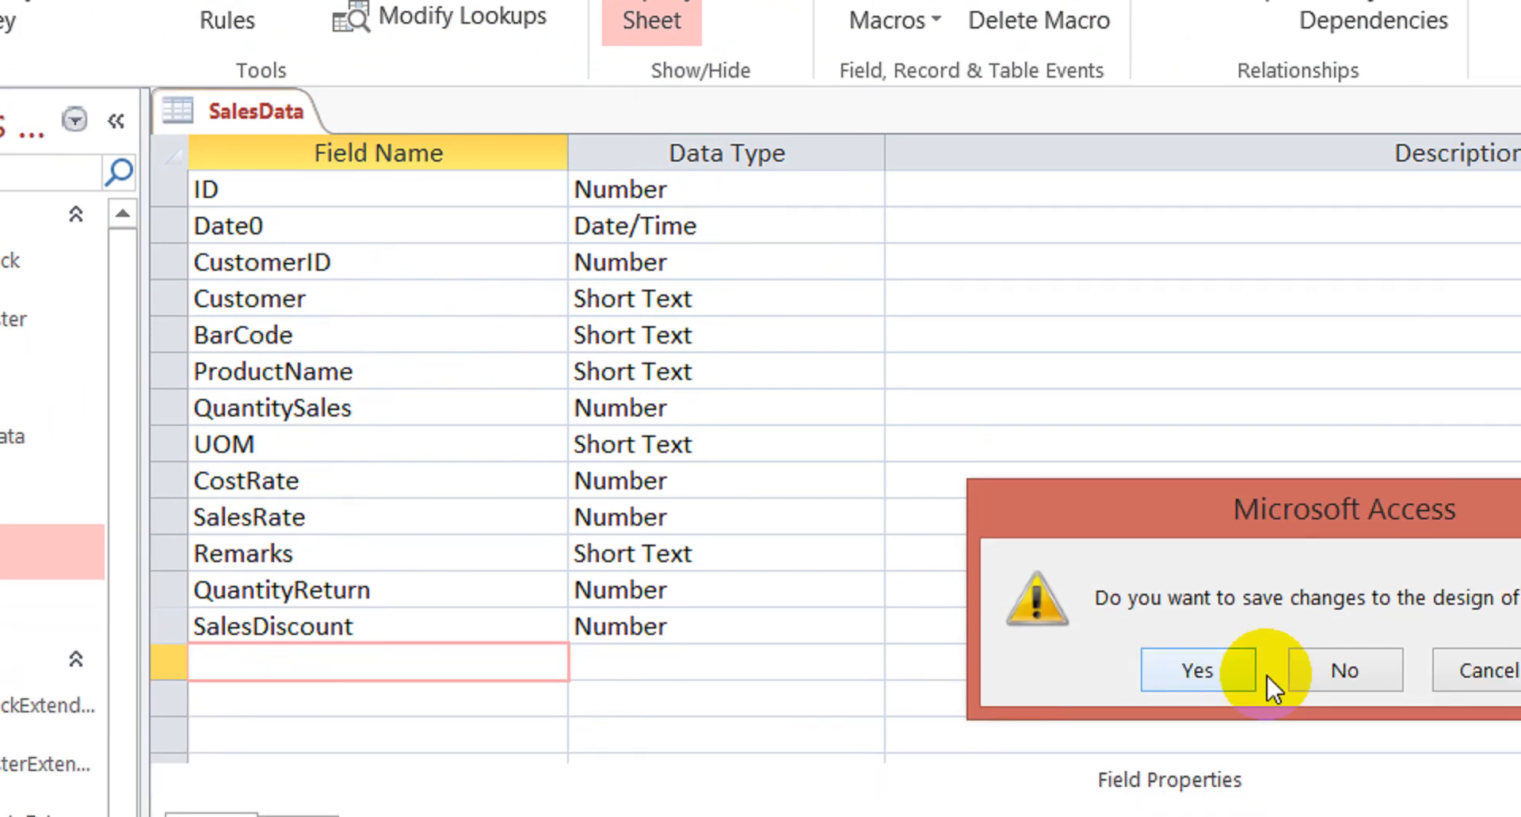
pyautogui.click(1303, 774)
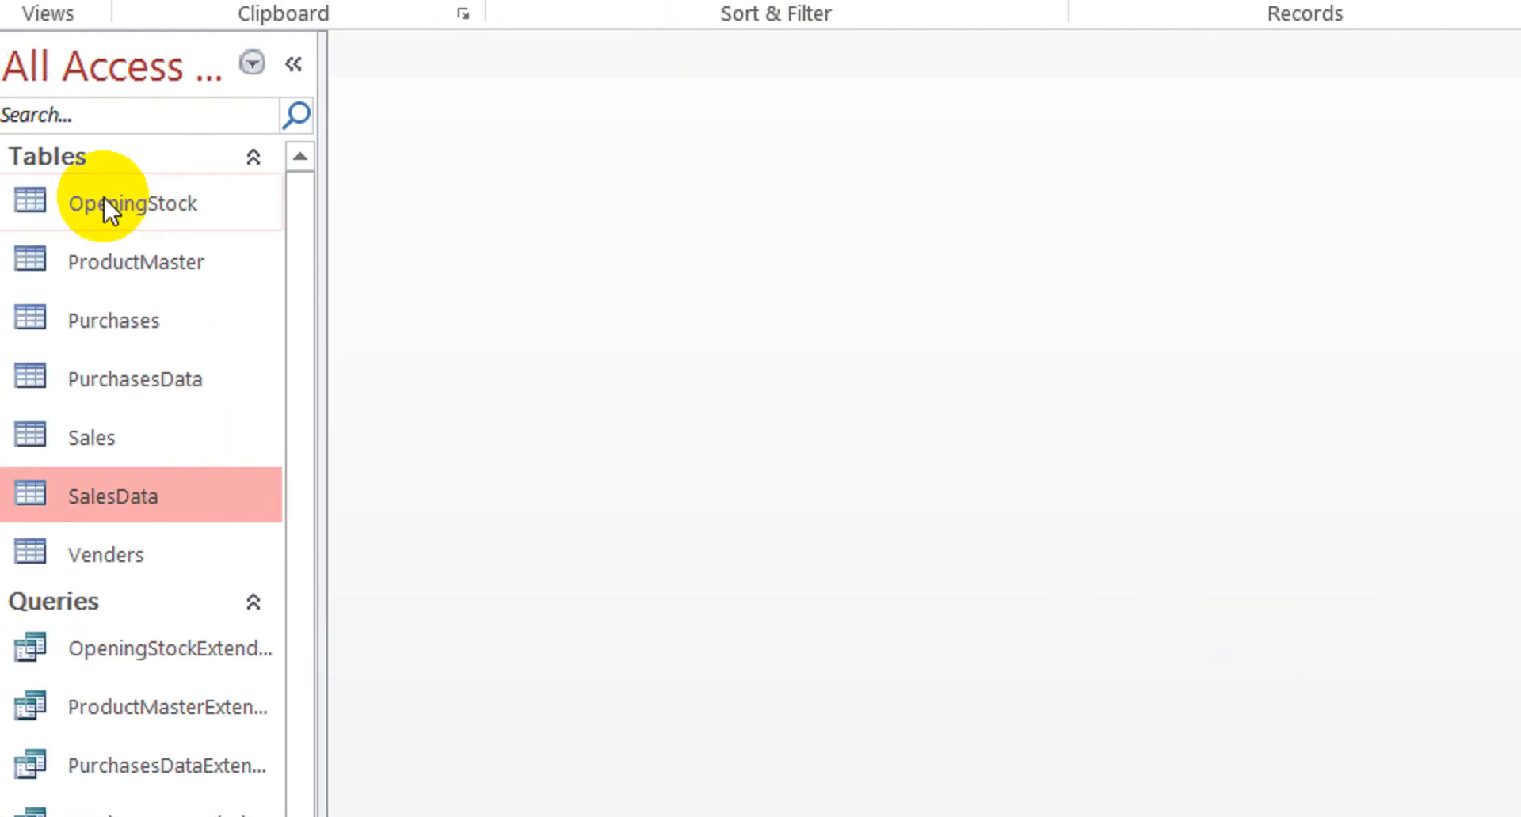
# Open the Purchases form to view its header fields and product lines, and close it again
pyautogui.click(315, 710)
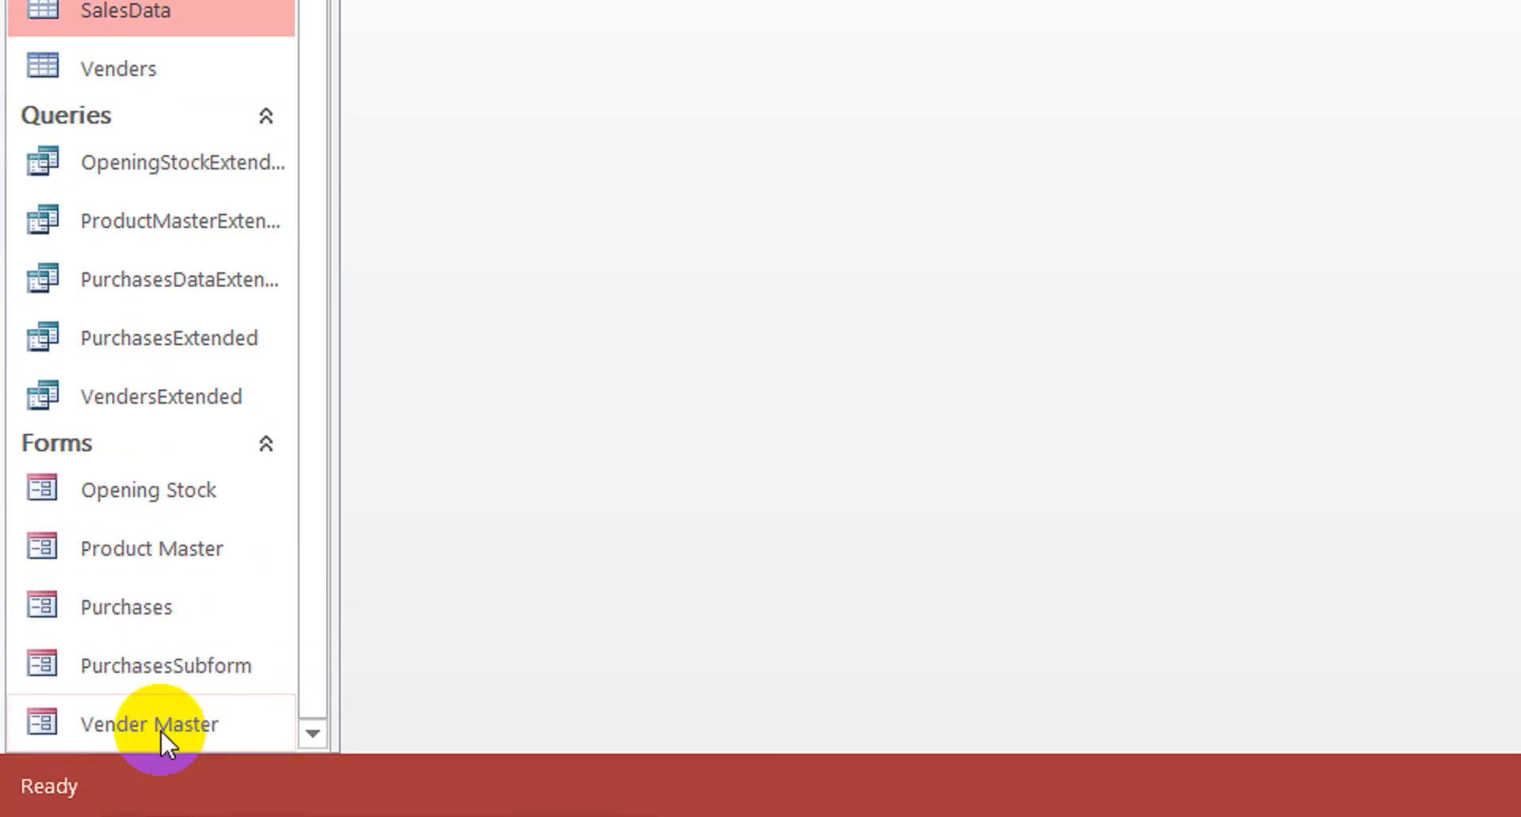
pyautogui.click(160, 725)
pyautogui.click(220, 554)
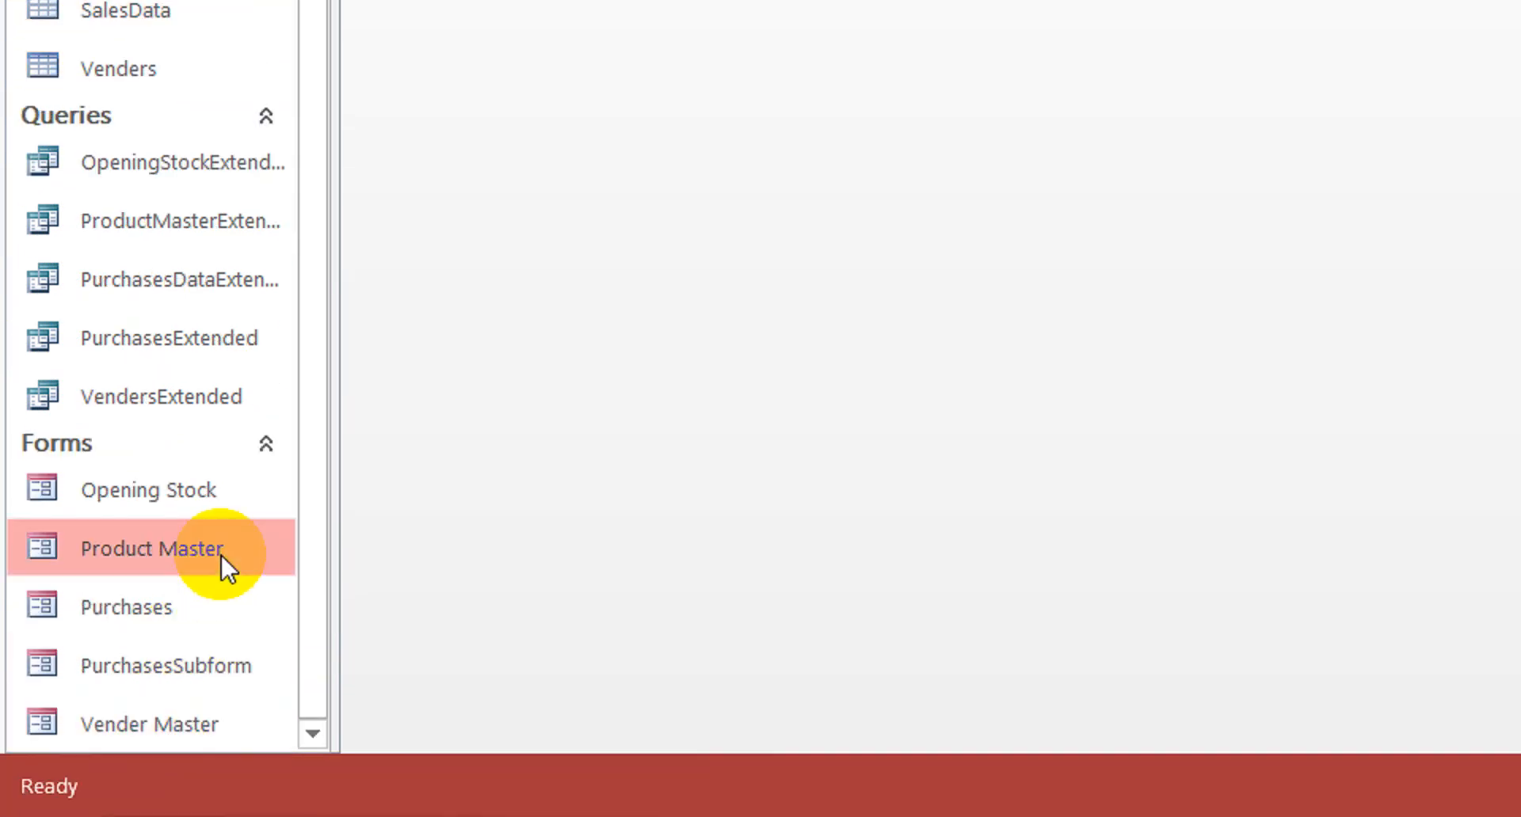
pyautogui.doubleClick(162, 604)
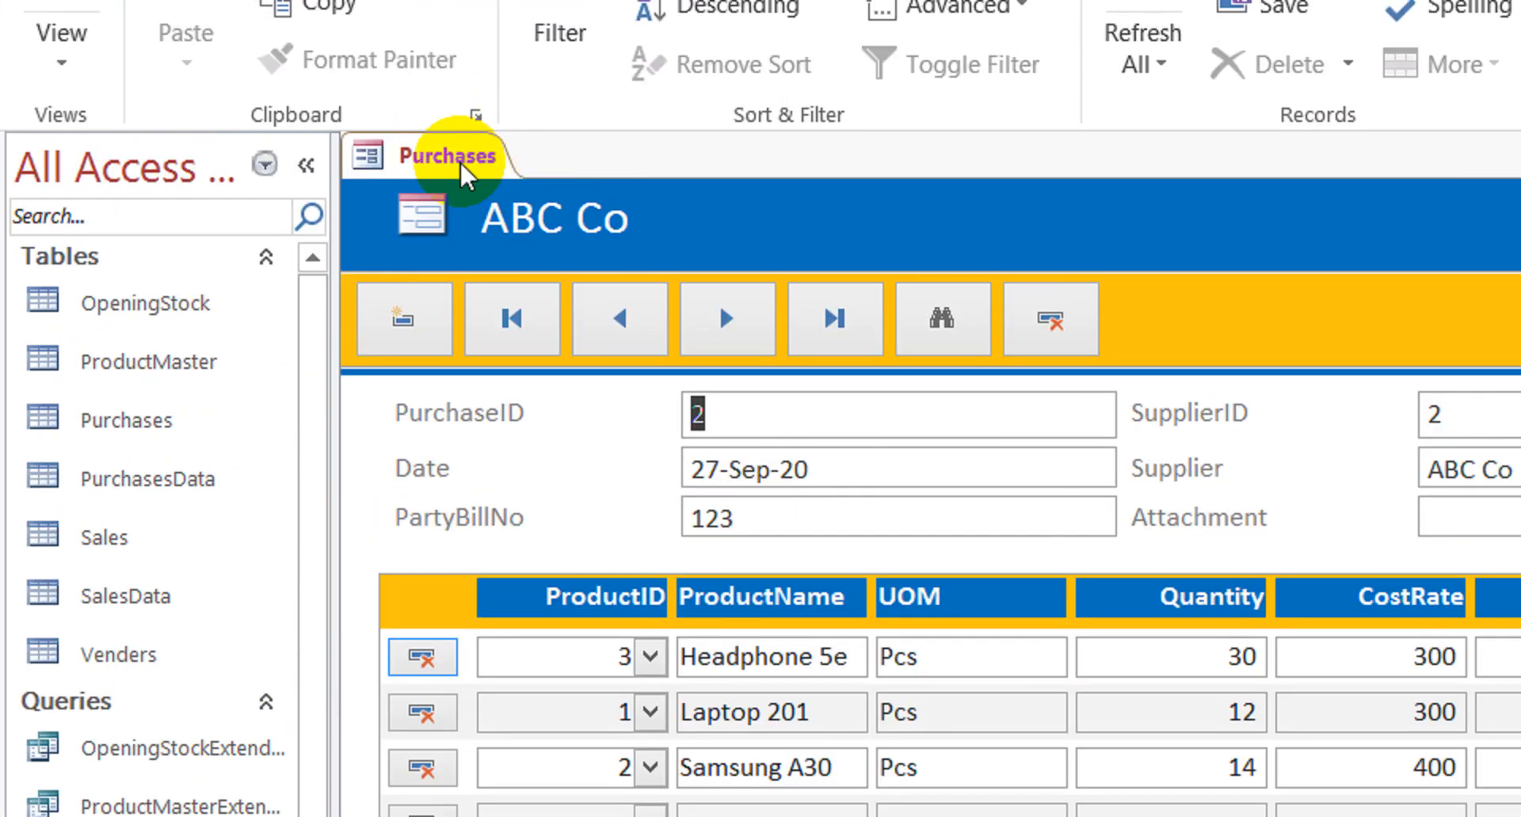
pyautogui.rightClick(464, 194)
pyautogui.click(558, 266)
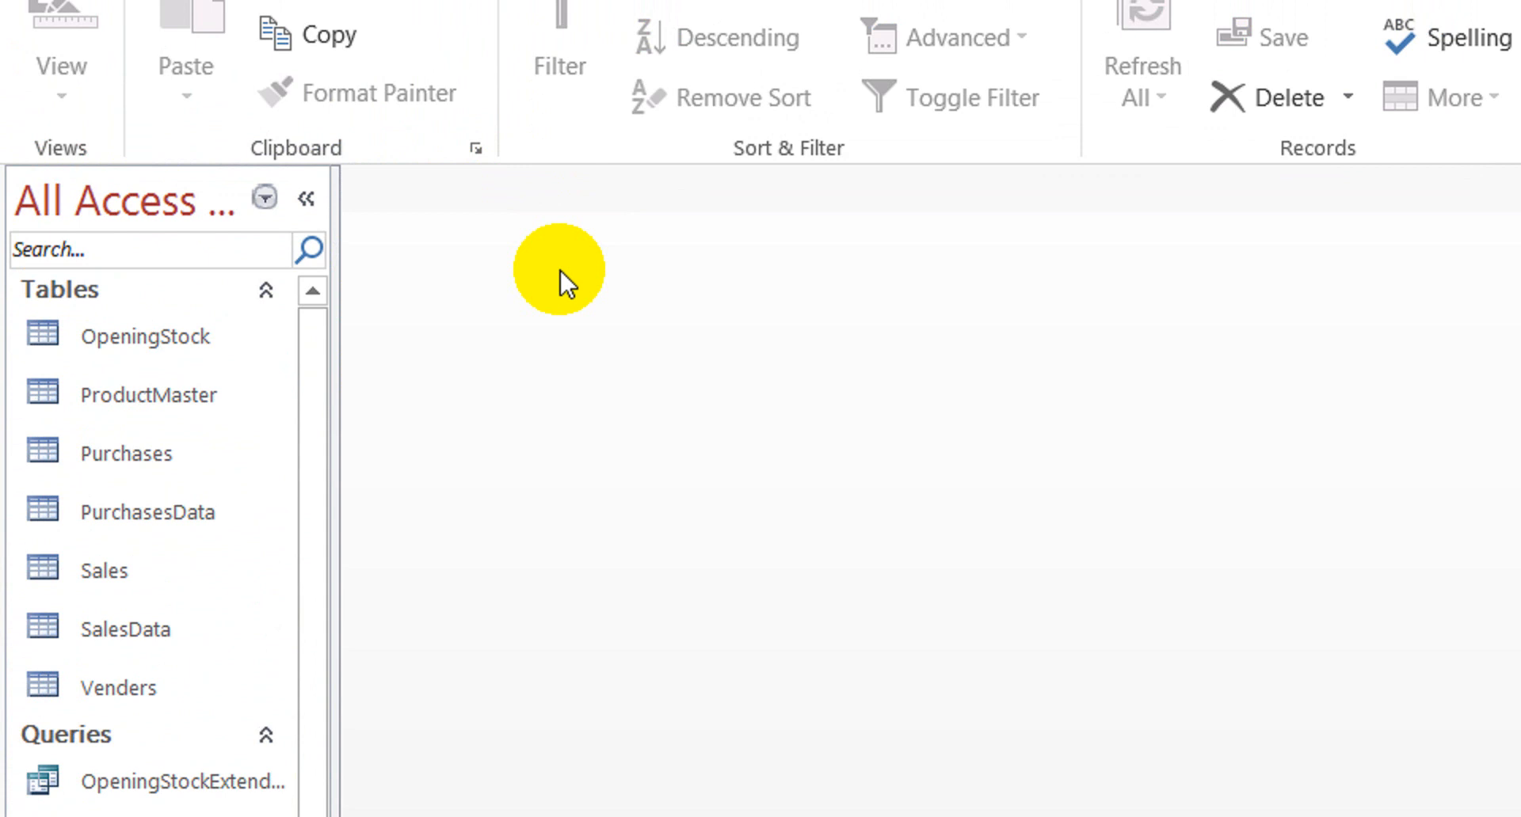
# Duplicate the PurchasesSubform form under the name SalesSubform
pyautogui.click(171, 658)
pyautogui.click(150, 606)
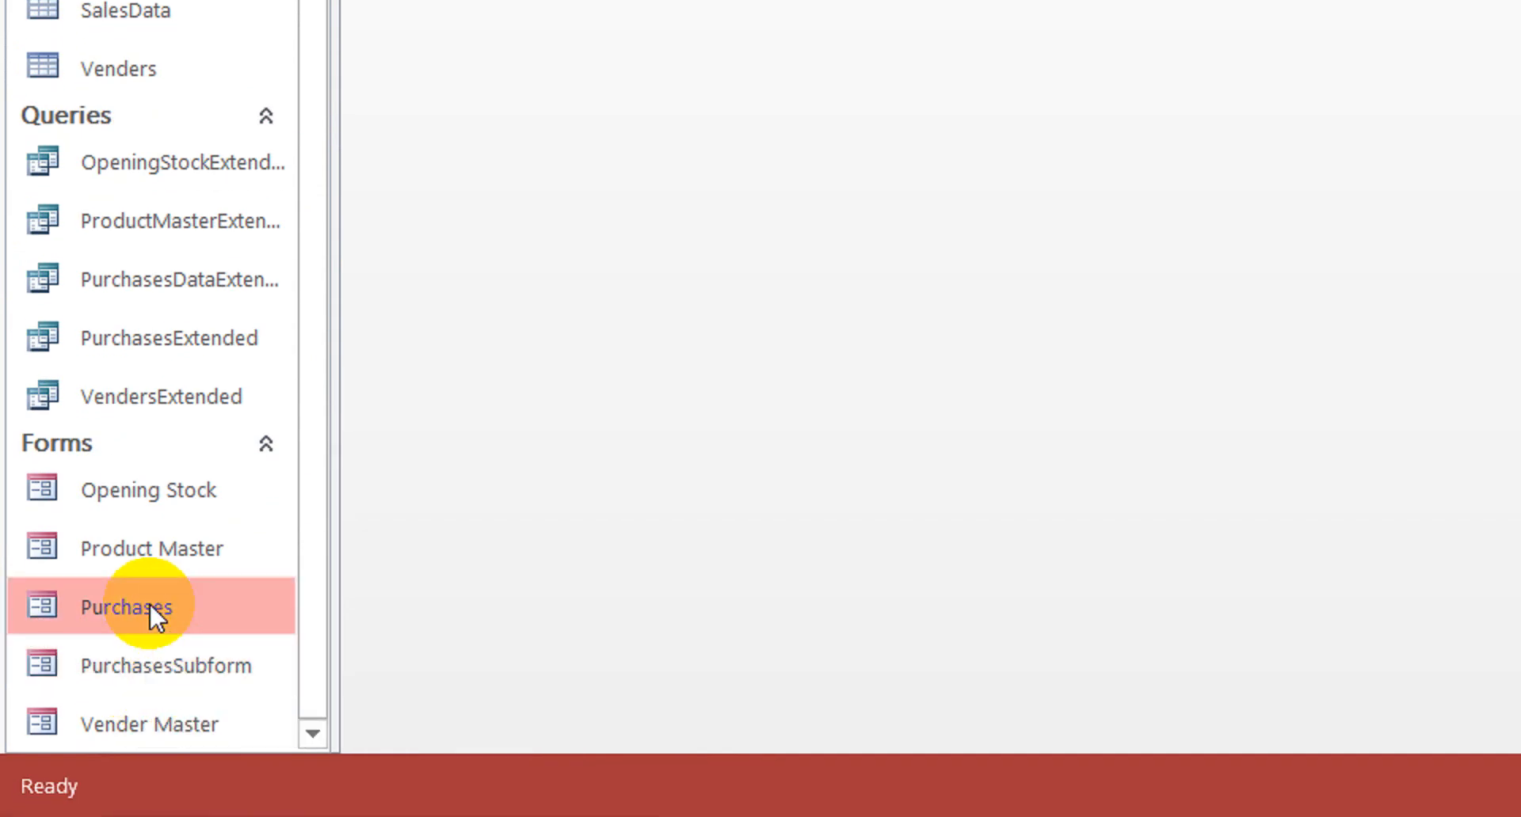
pyautogui.click(184, 668)
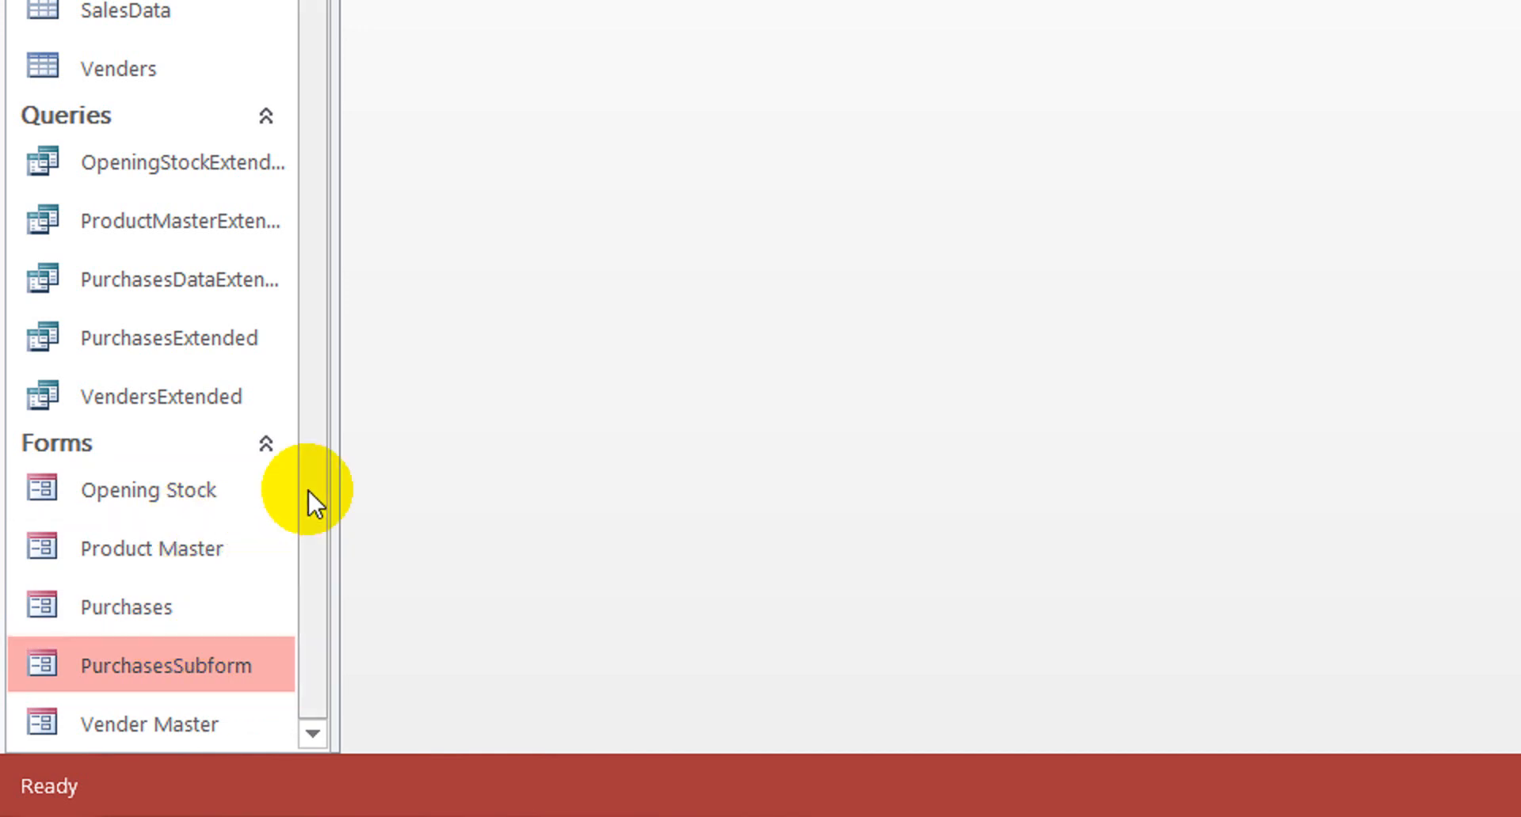
pyautogui.click(302, 529)
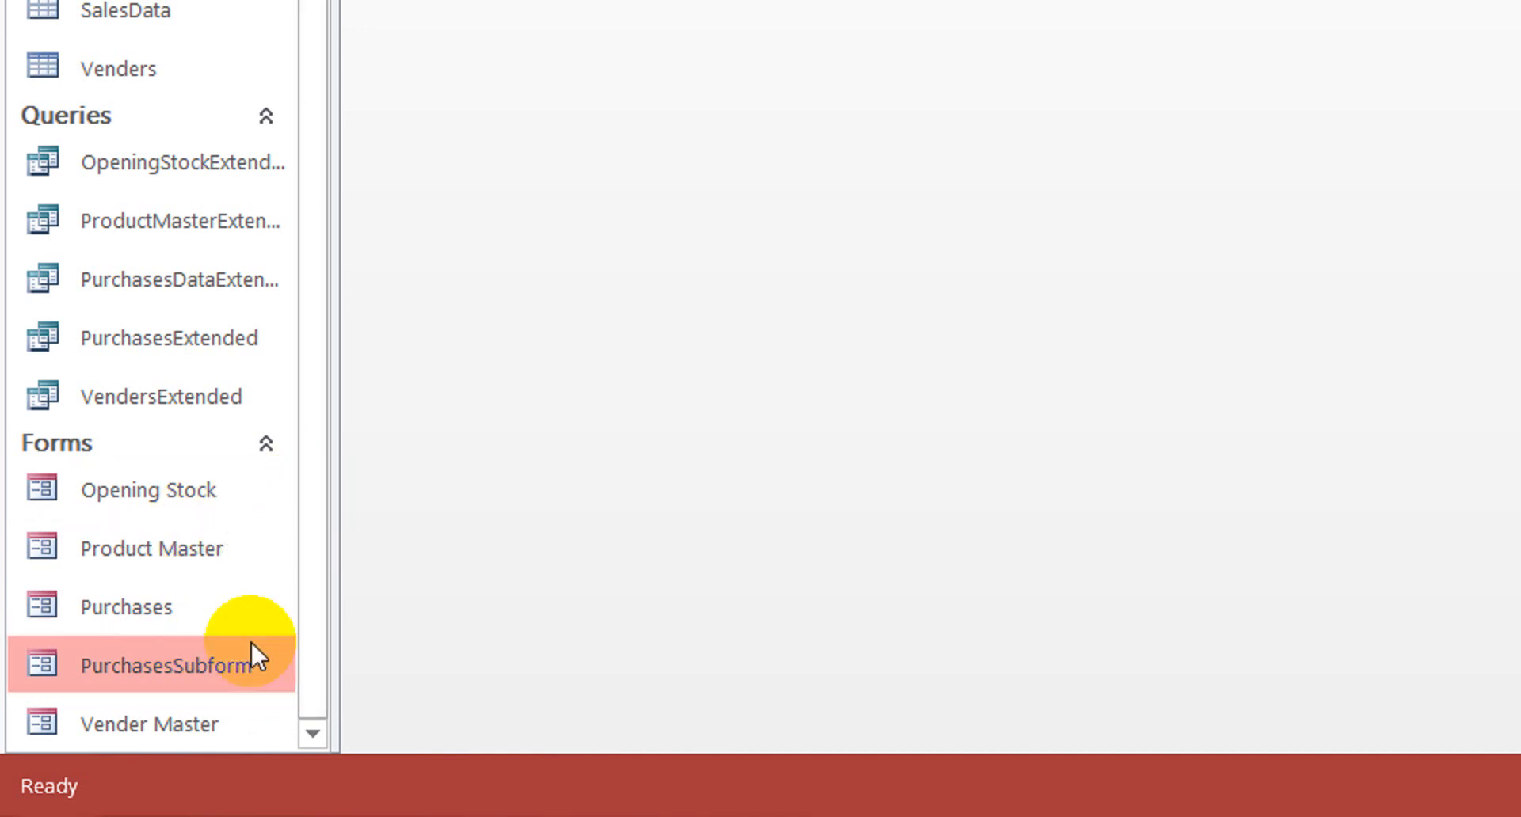
pyautogui.hotkey('ctrl', 'c')
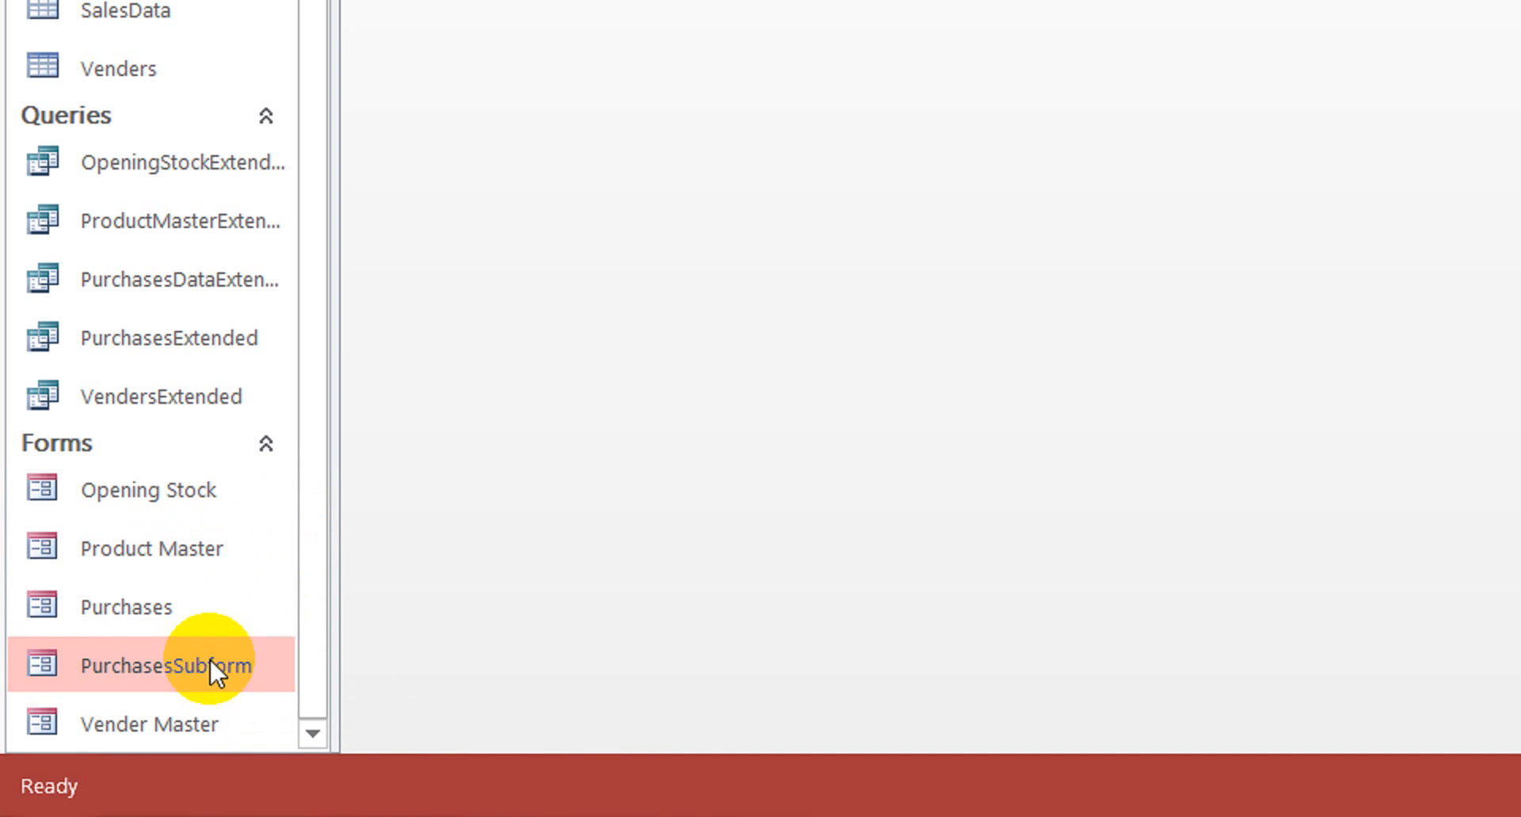
pyautogui.hotkey('ctrl', 'v')
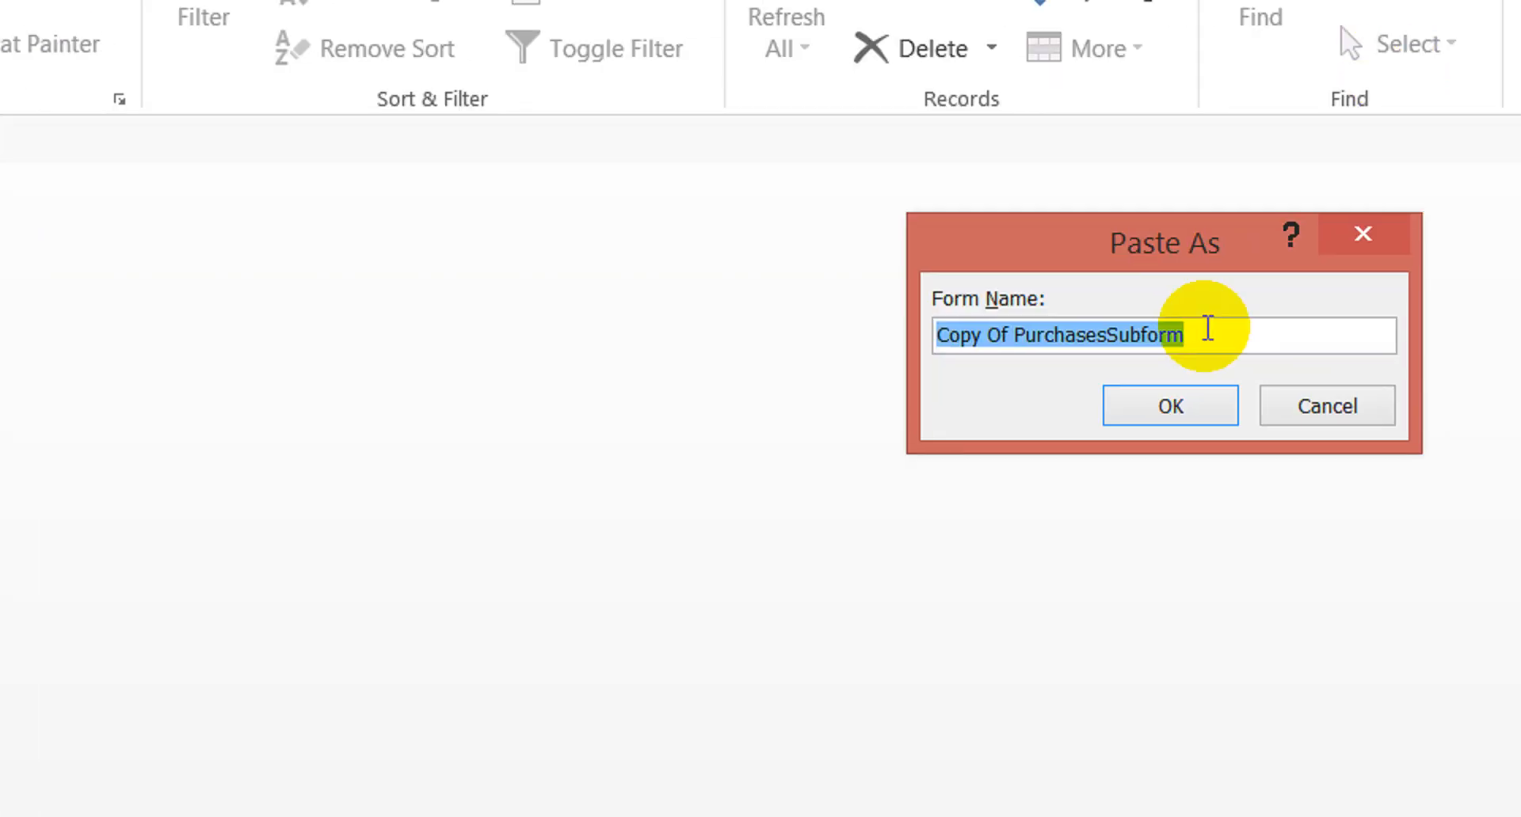
pyautogui.write('Sales')
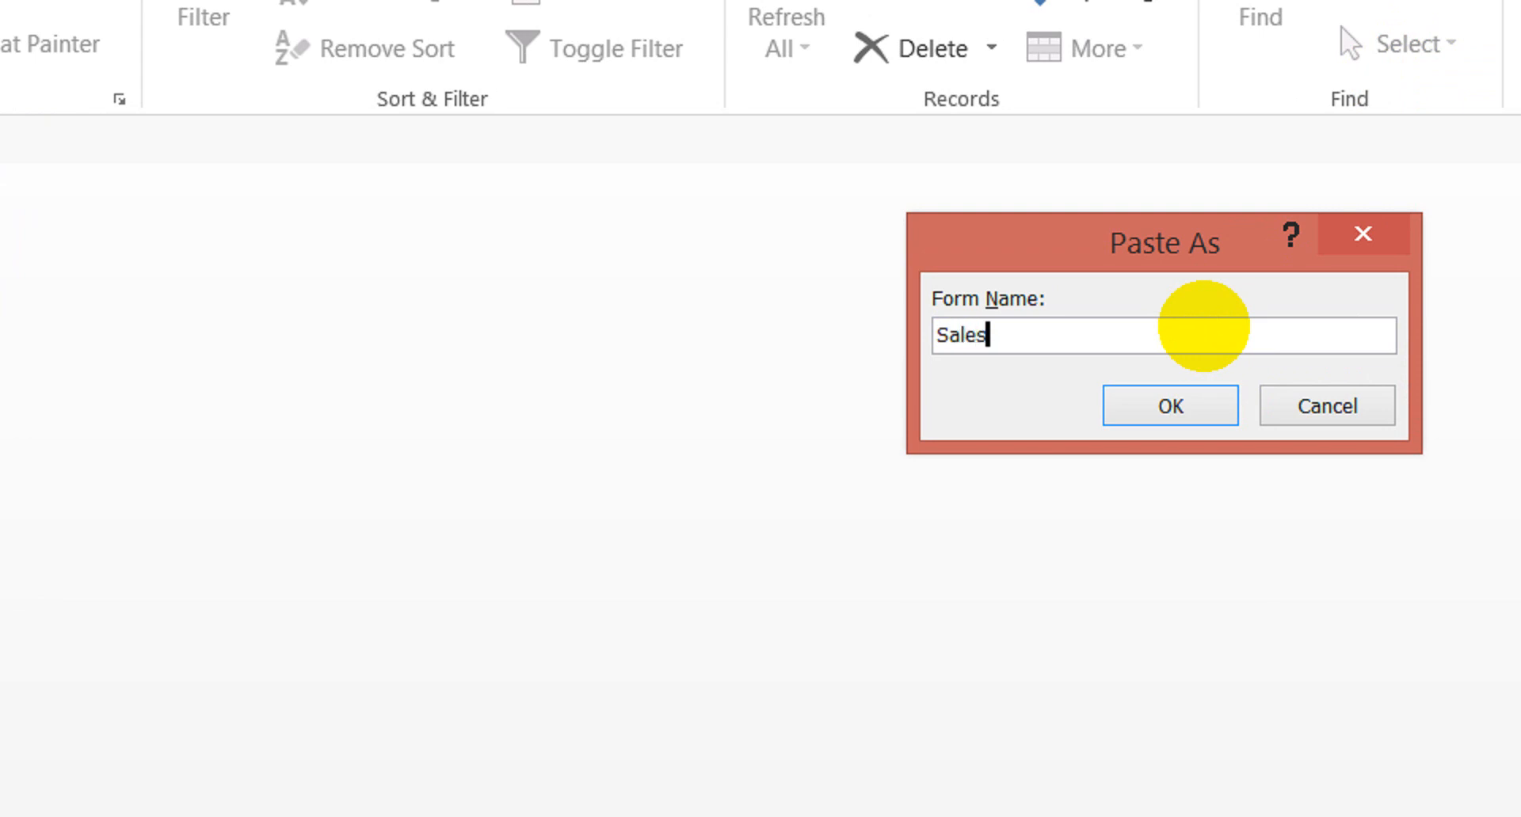
pyautogui.write('Subform')
pyautogui.press('Return')
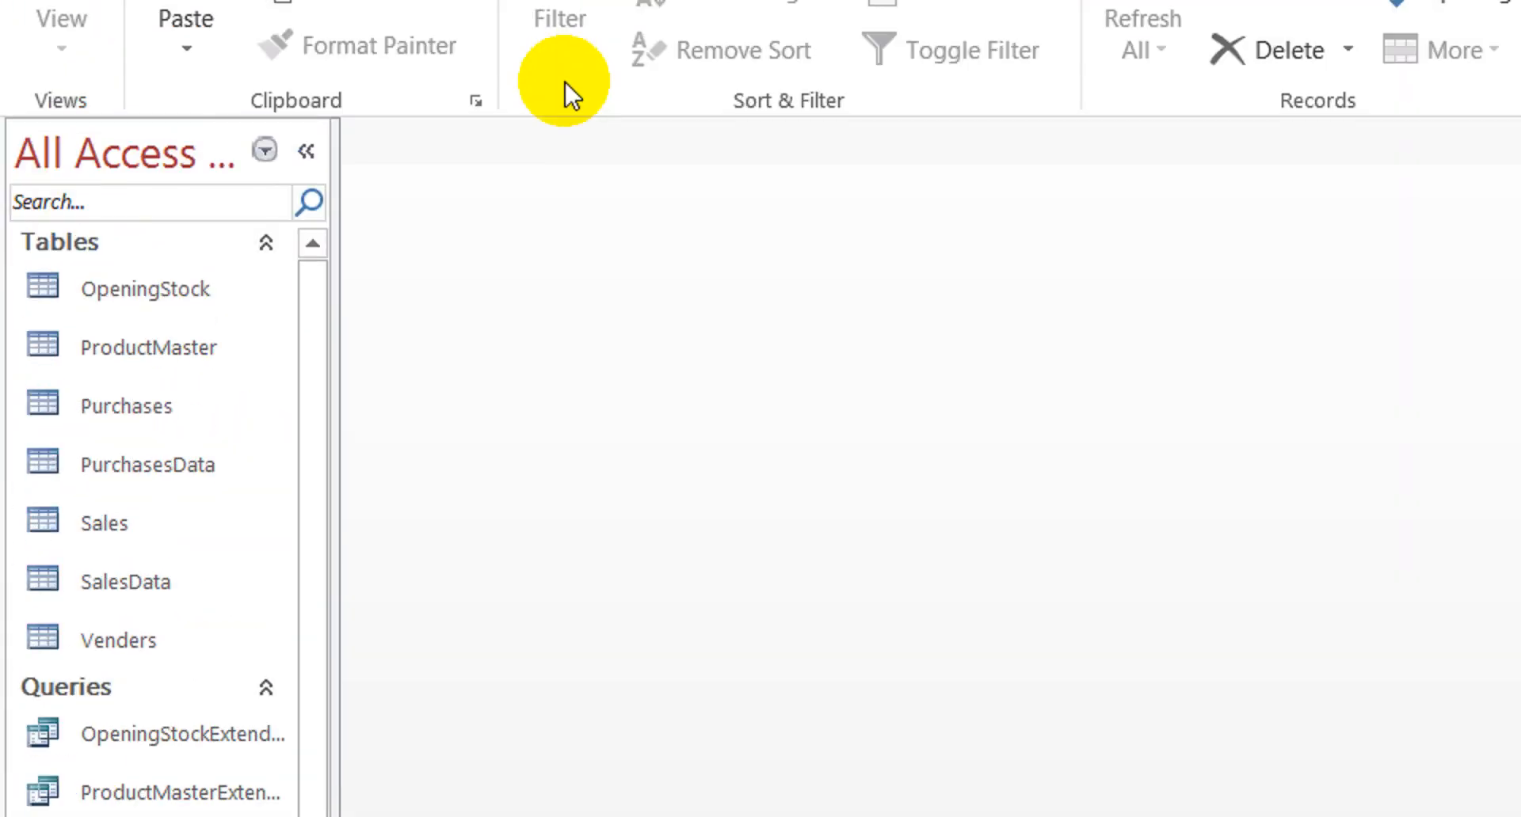
# Create a new query in design view and add the Sales table as its source
pyautogui.click(336, 109)
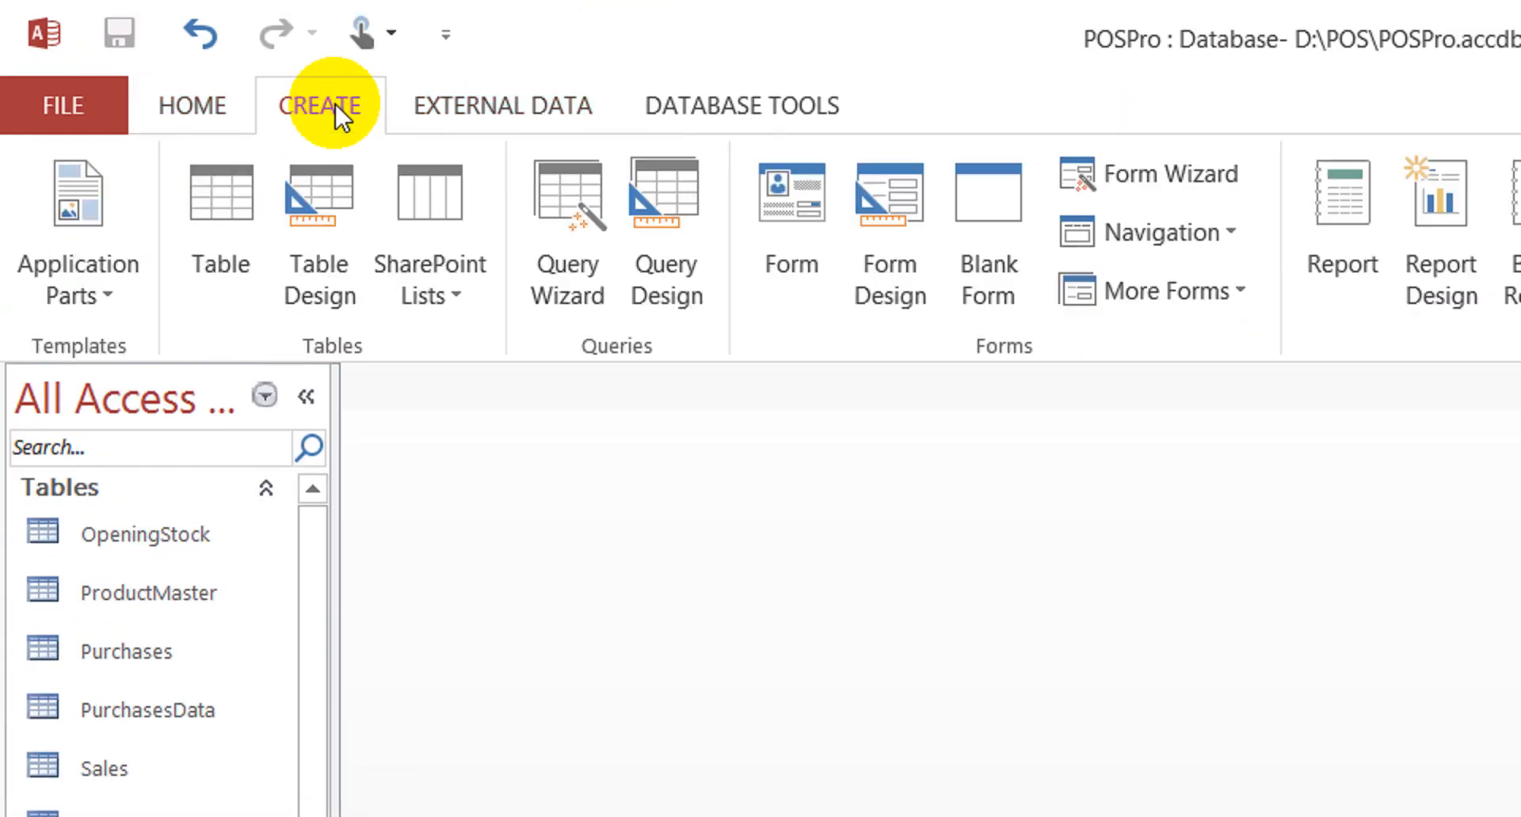
pyautogui.click(675, 281)
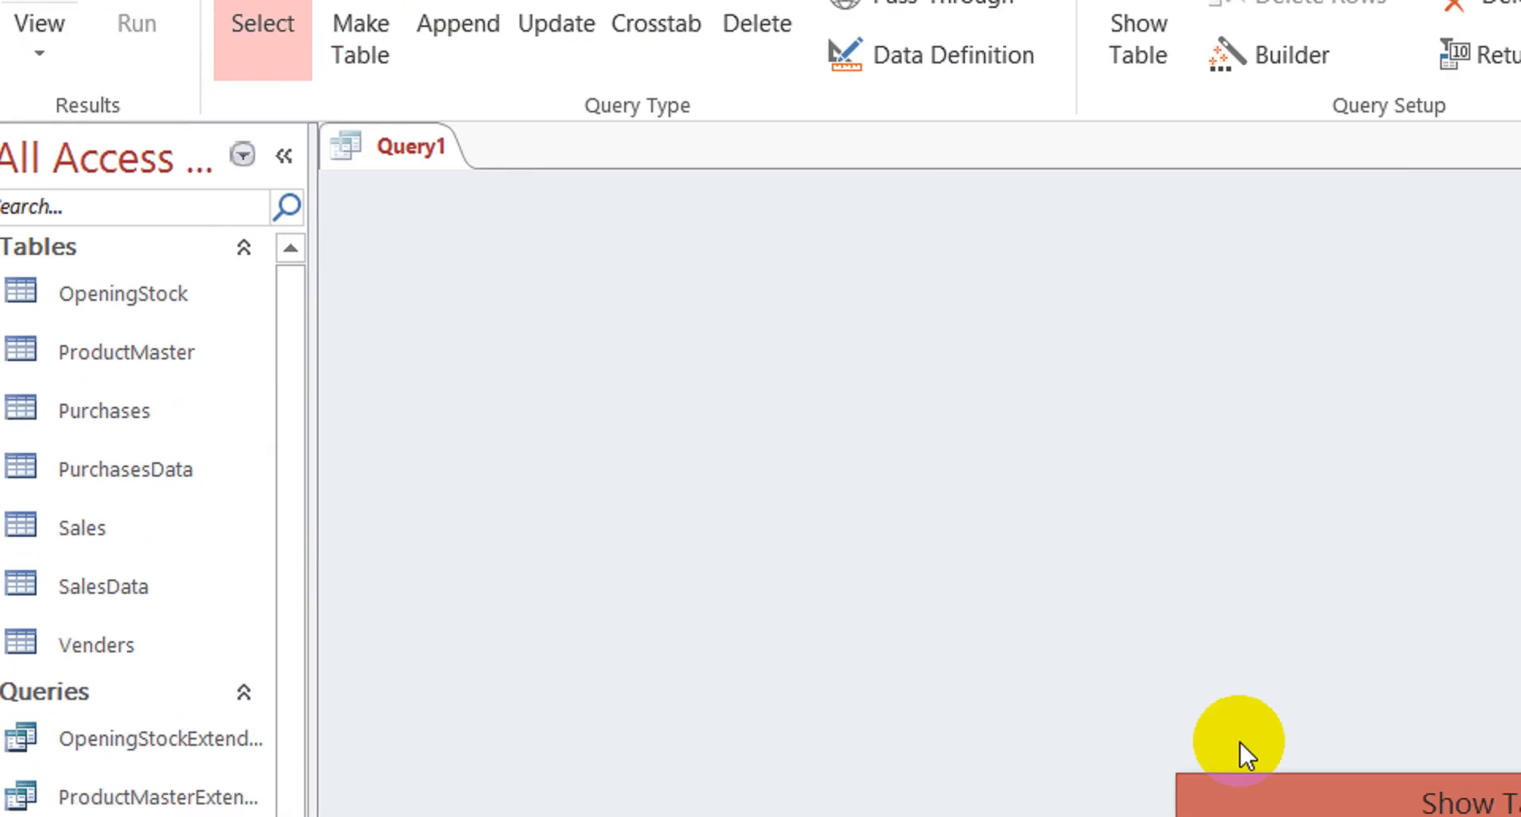
pyautogui.moveTo(1291, 808); pyautogui.dragTo(882, 329)
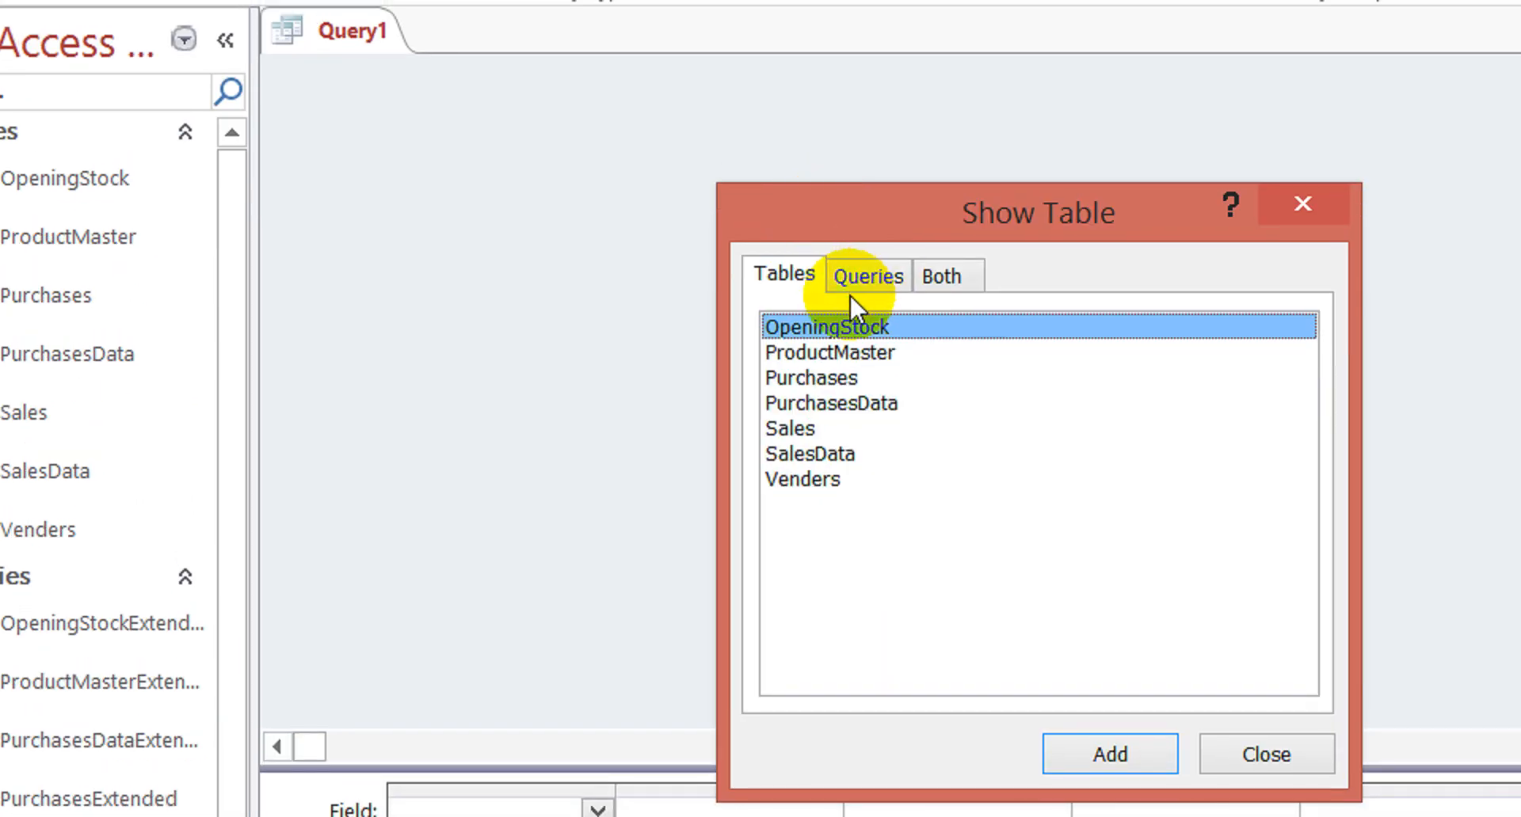
pyautogui.click(803, 427)
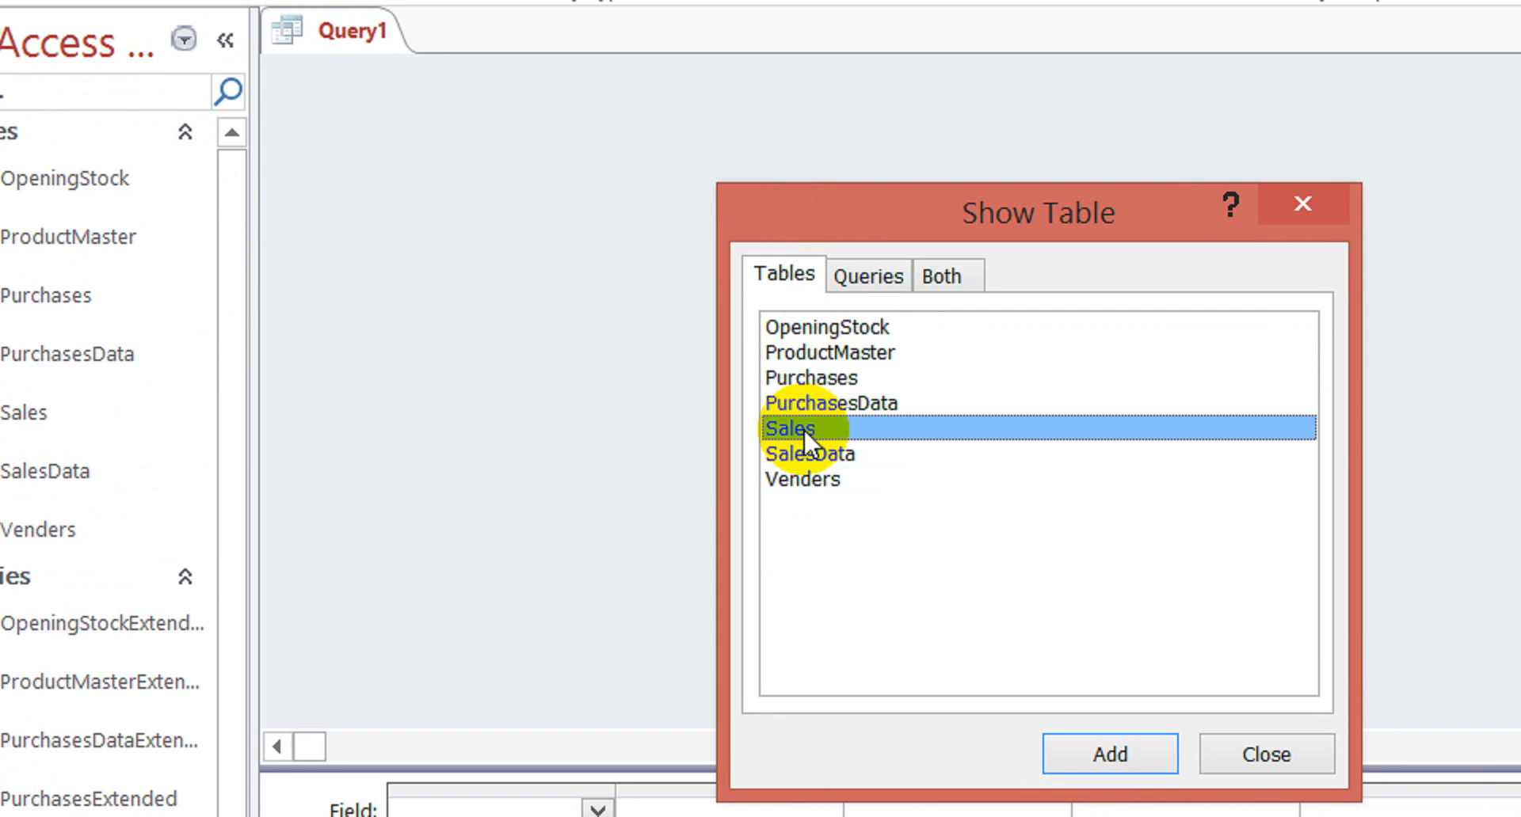
pyautogui.doubleClick(803, 427)
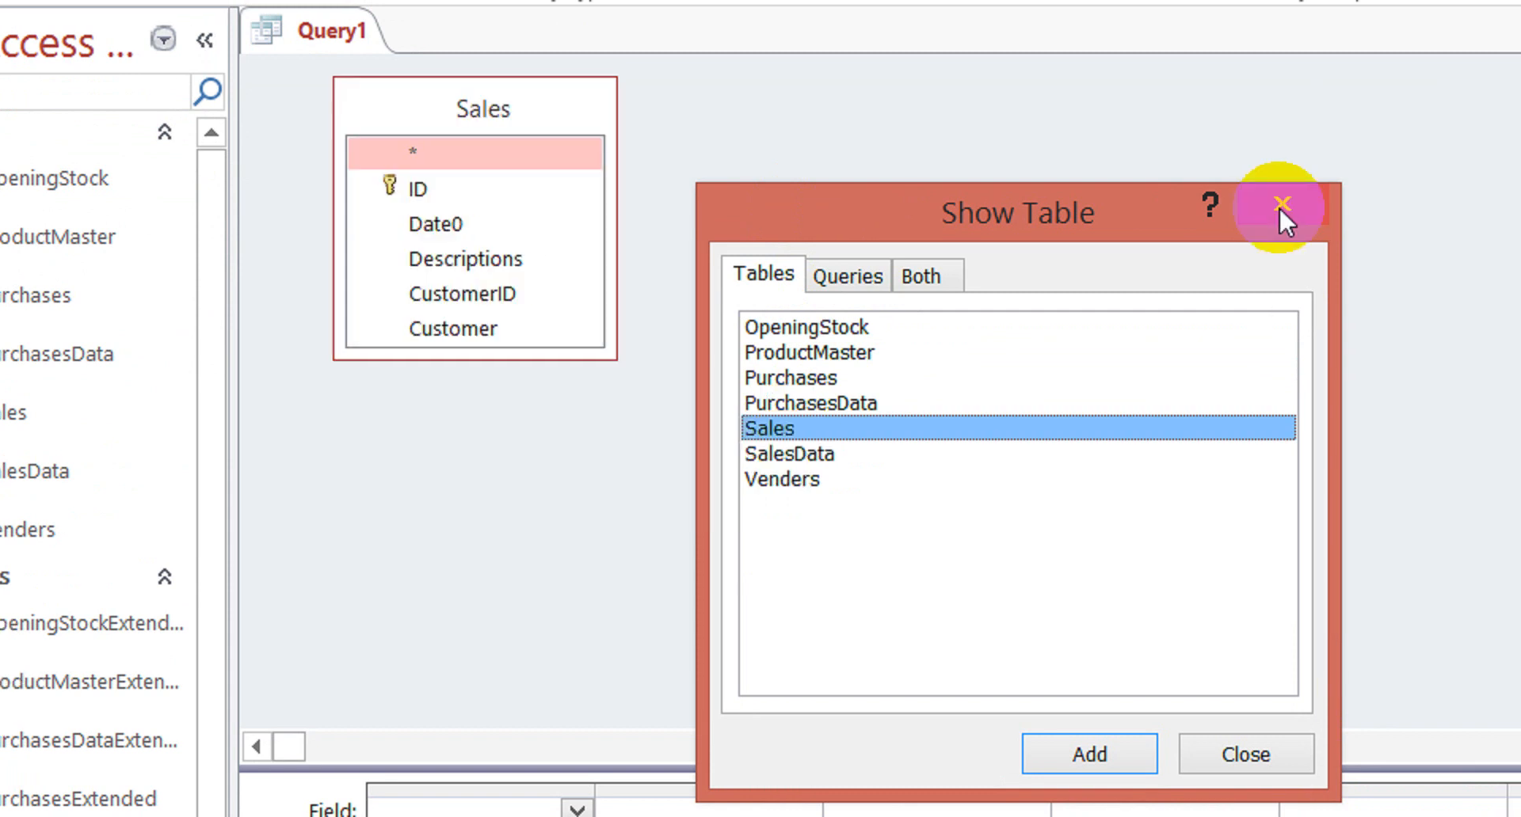
pyautogui.click(1280, 206)
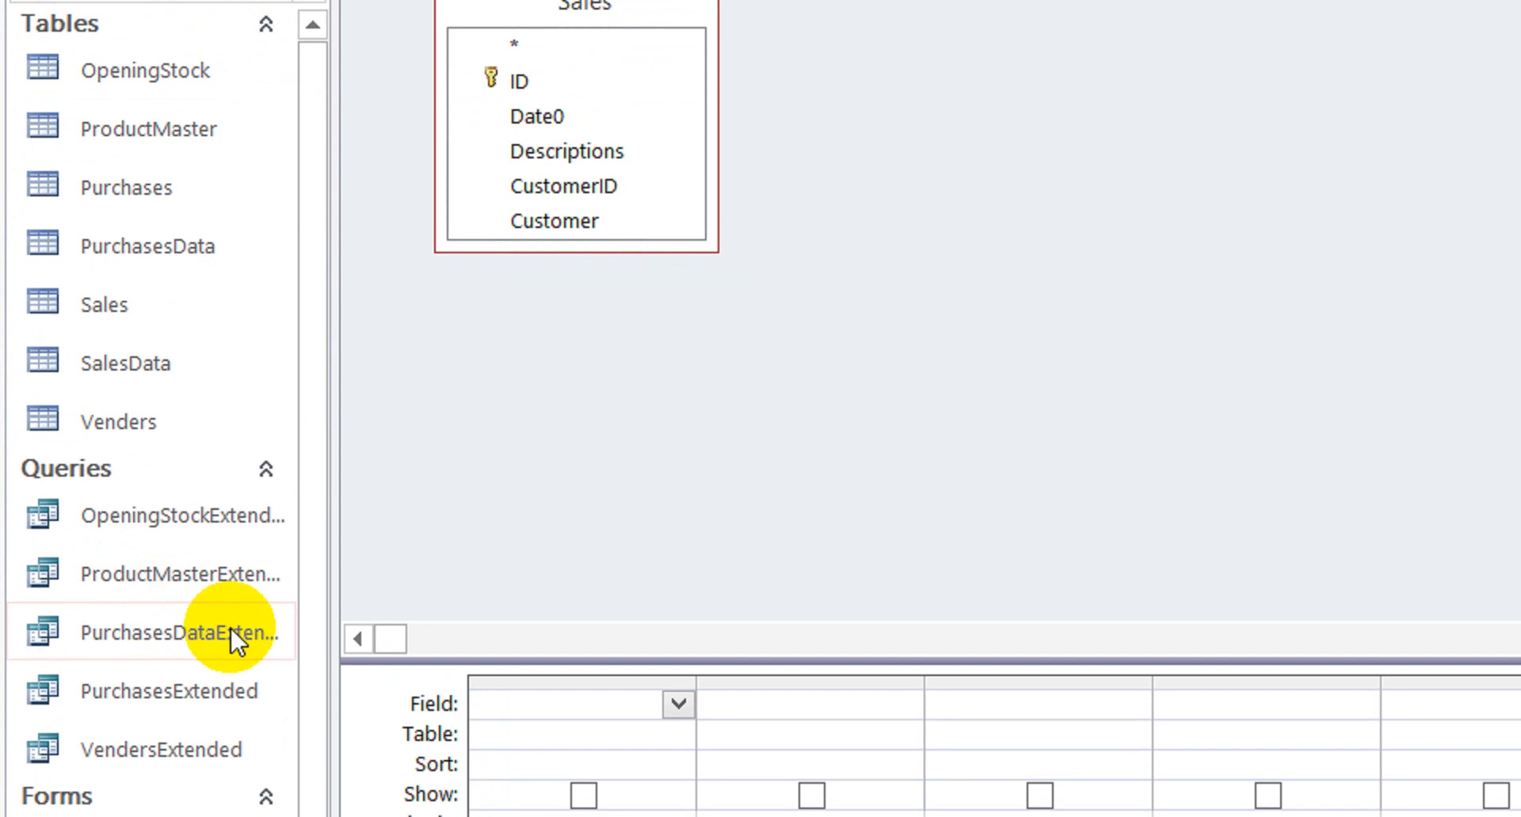
# Inspect the design of the PurchasesExtended query as a reference and close it
pyautogui.click(202, 692)
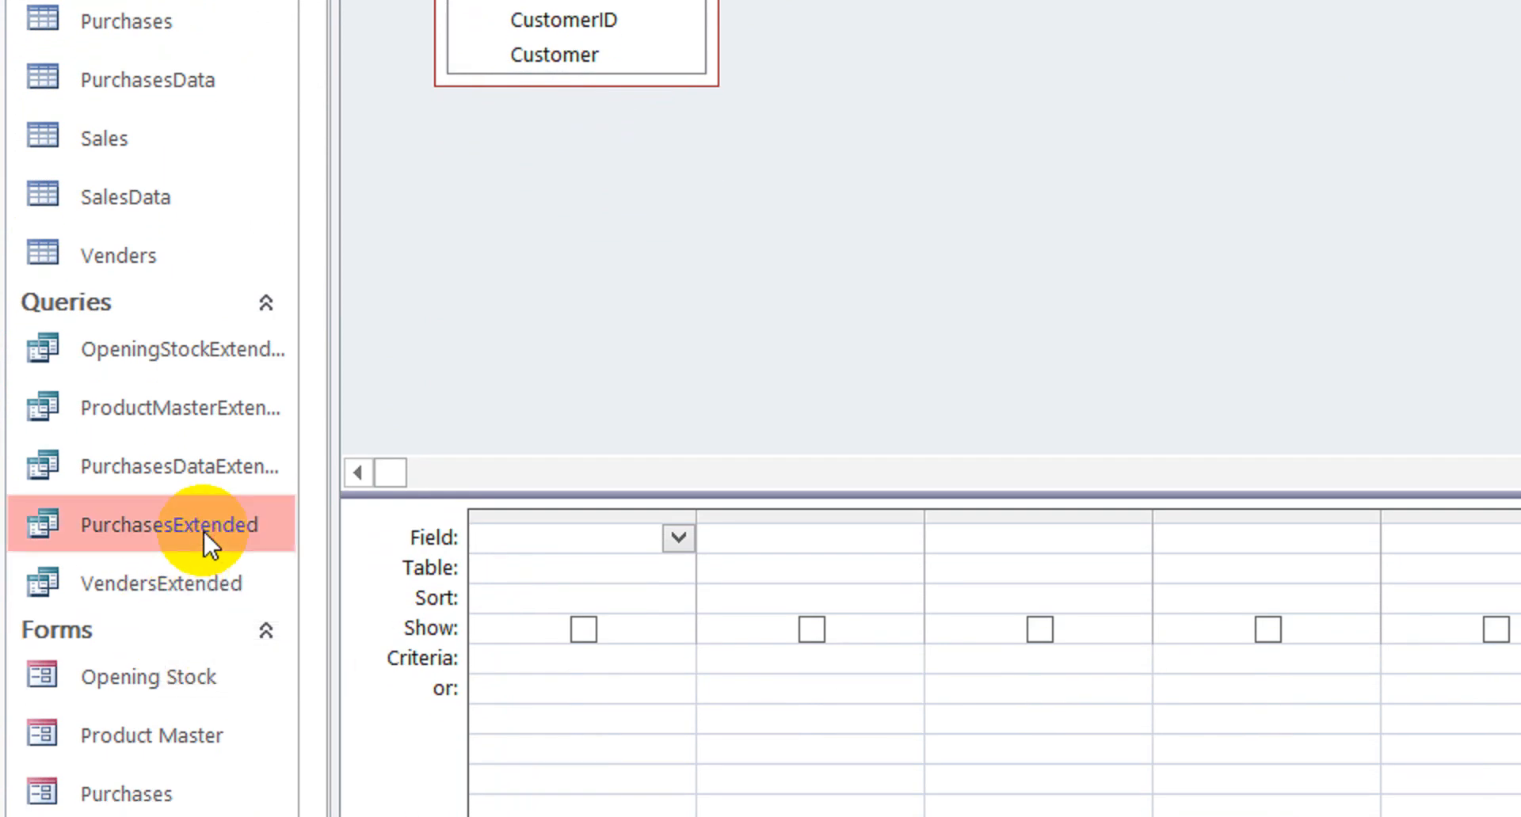
pyautogui.rightClick(203, 530)
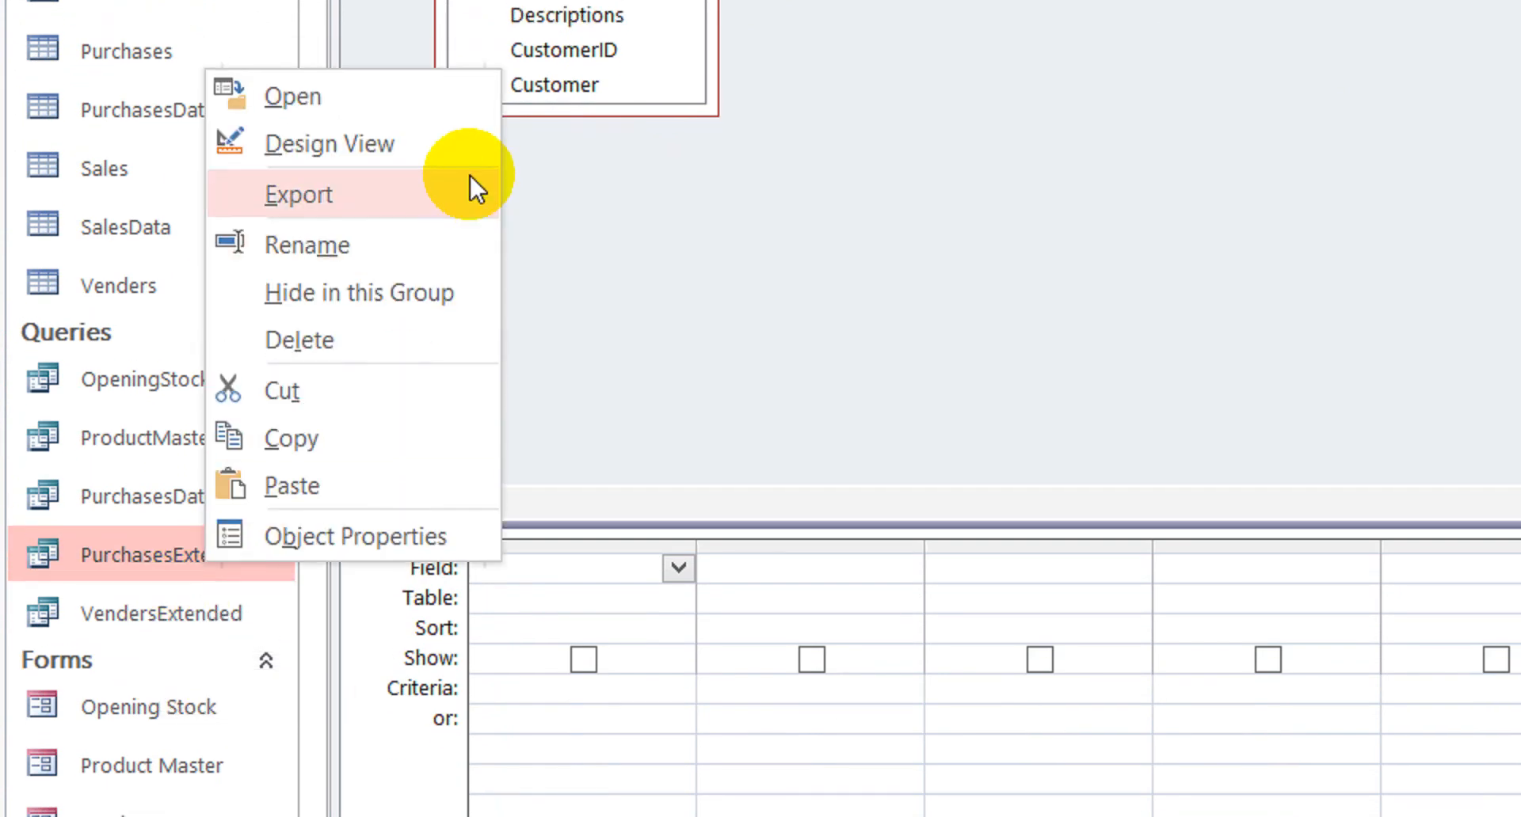
pyautogui.click(434, 115)
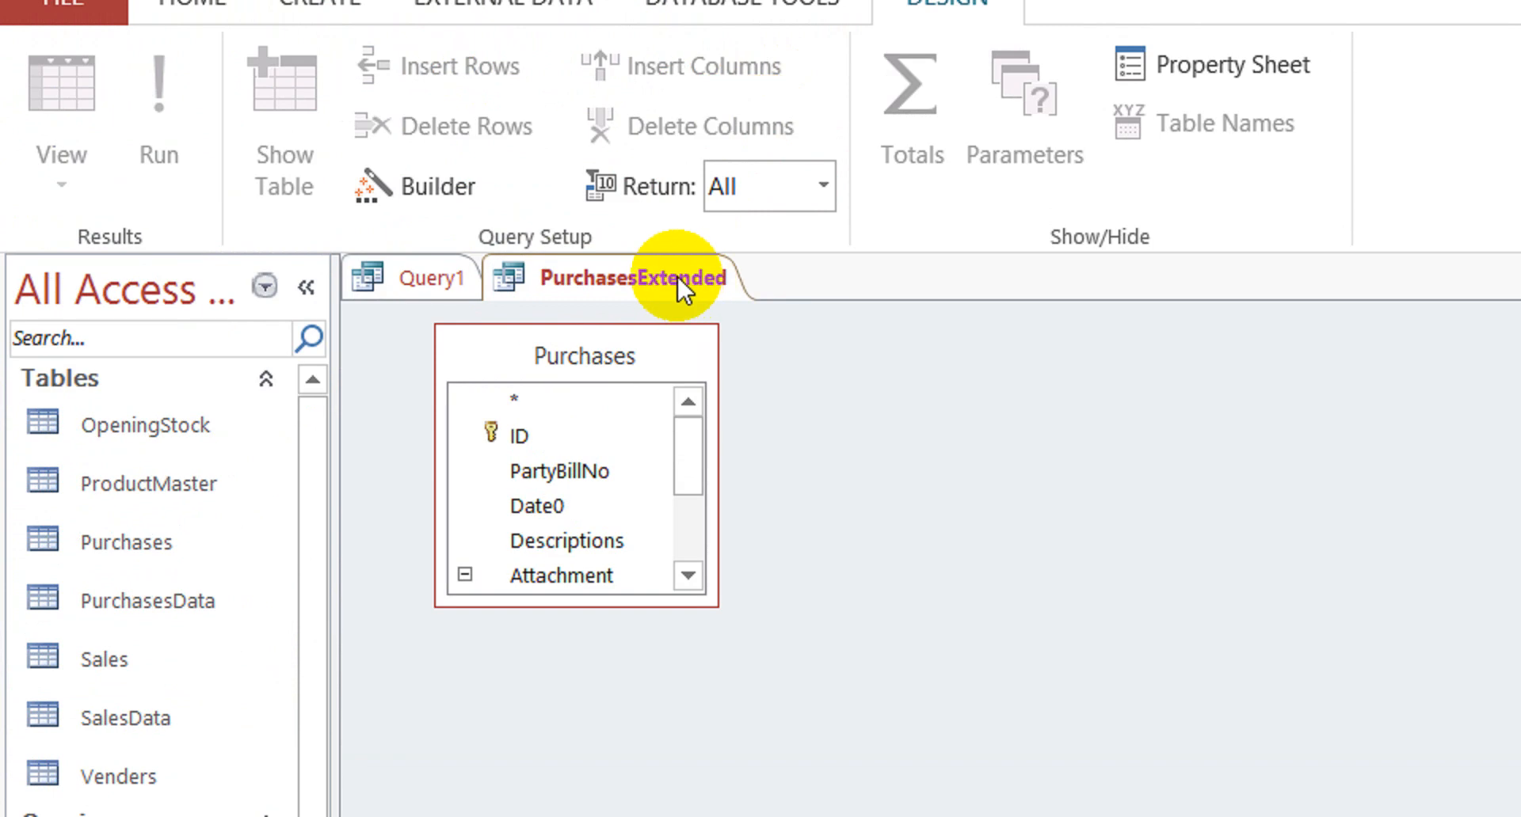
pyautogui.rightClick(677, 277)
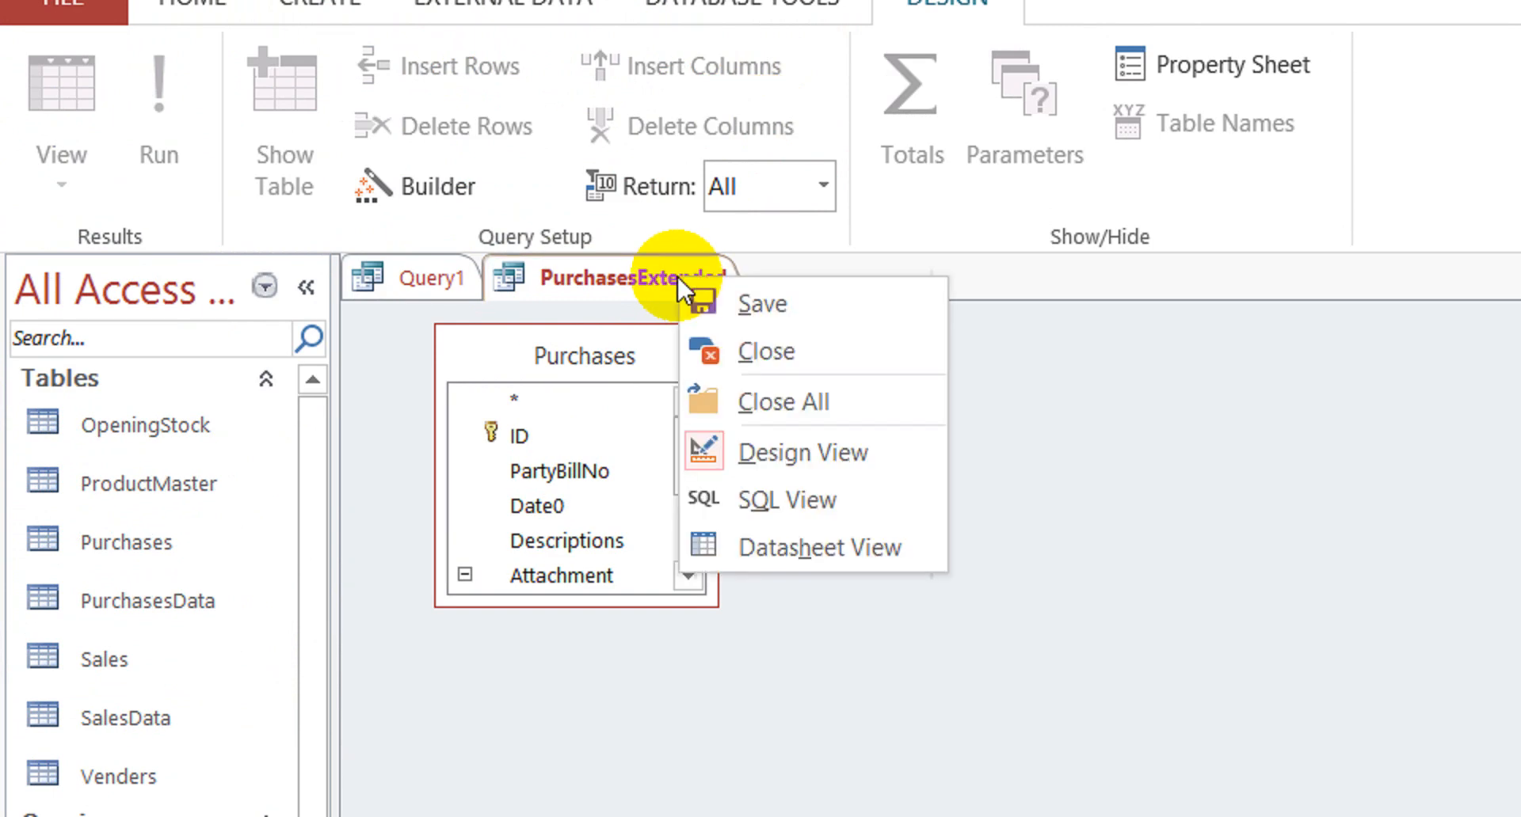
pyautogui.click(767, 358)
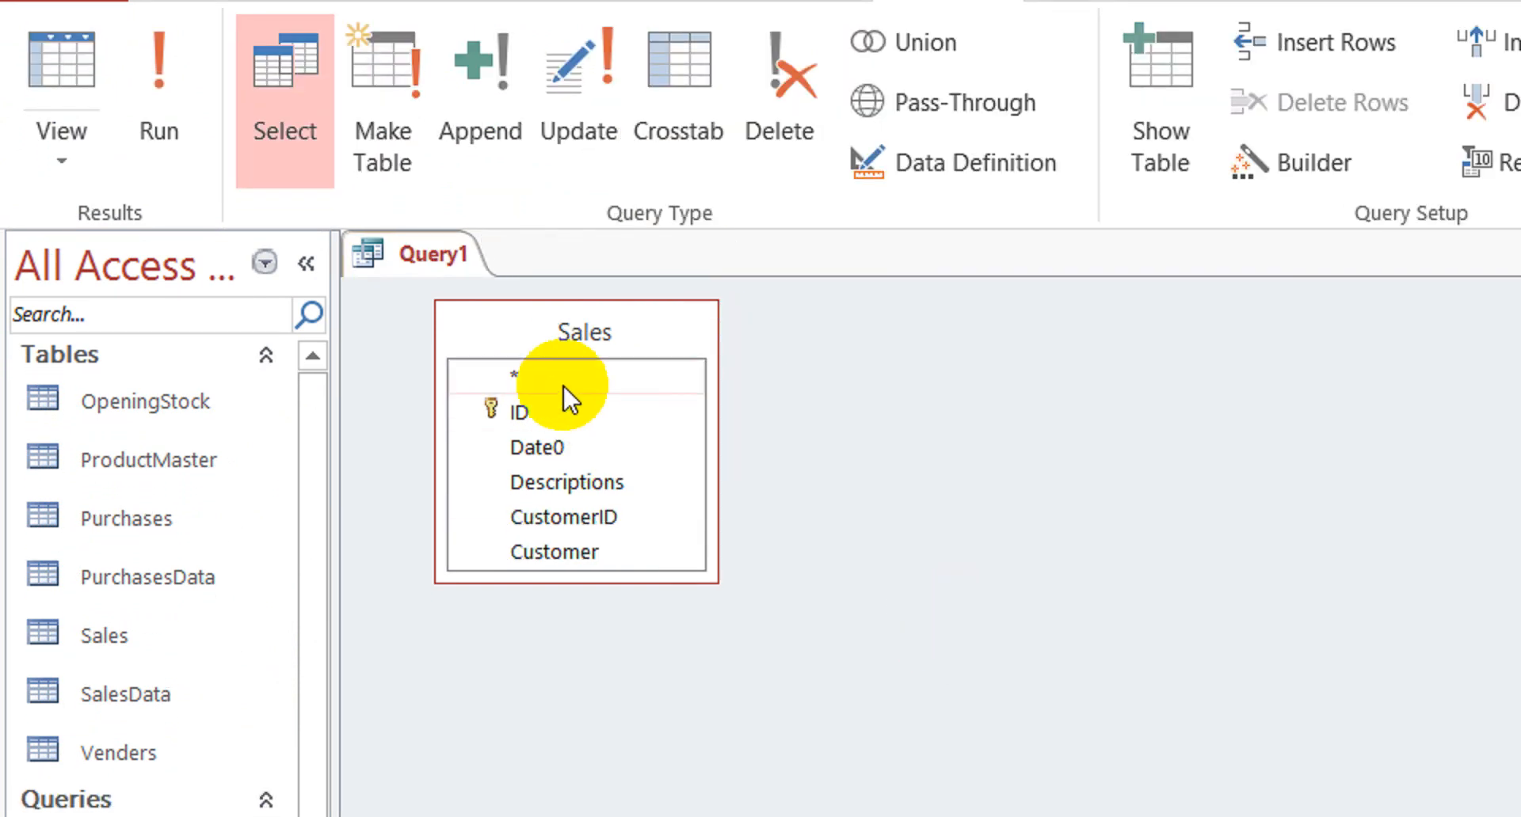
# Add all fields of the Sales table to the query, save it as SalesExtended and close it
pyautogui.moveTo(554, 383); pyautogui.dragTo(554, 801)
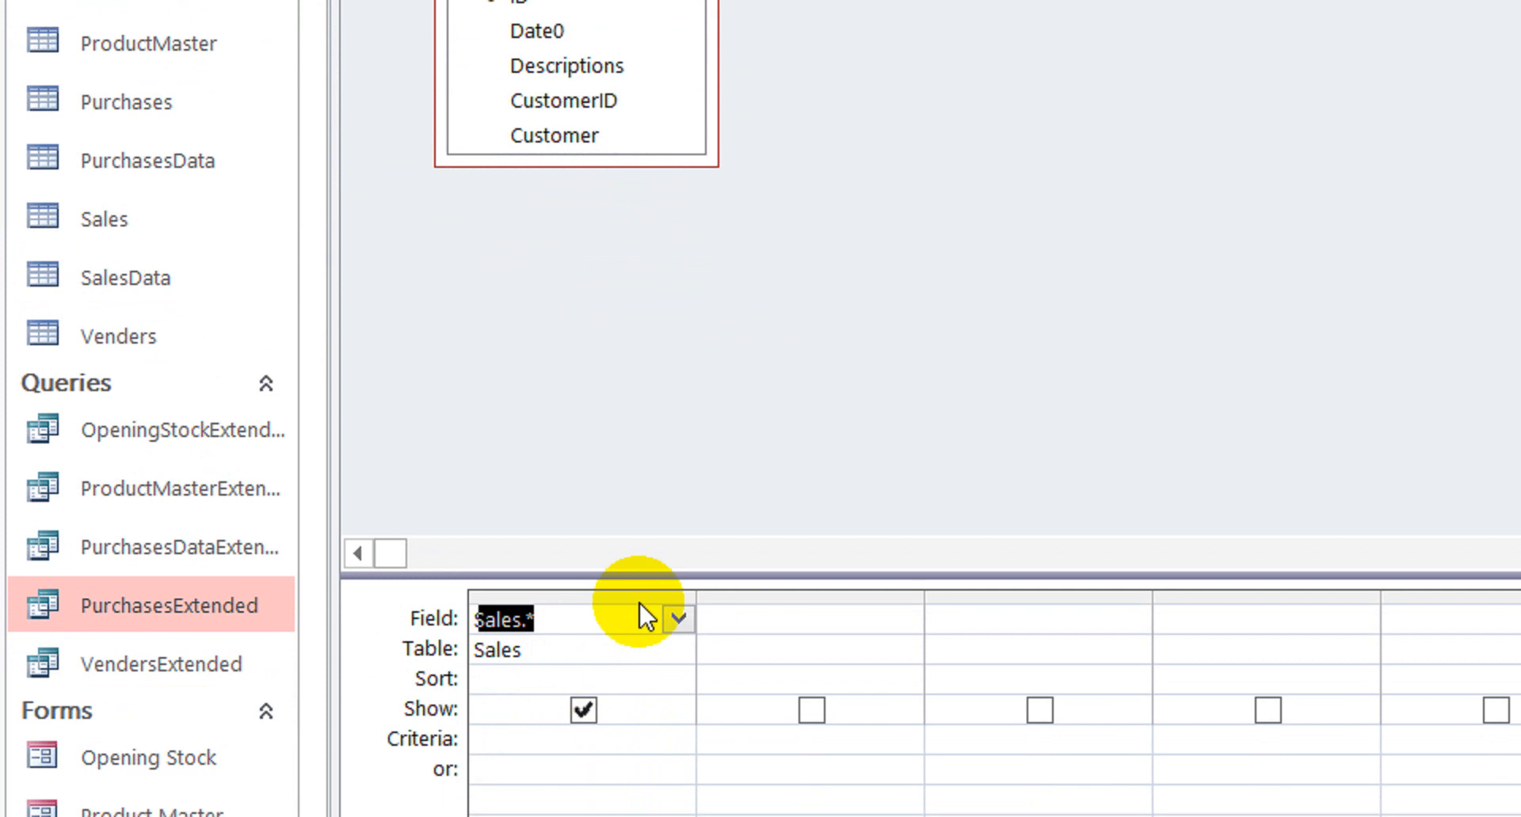
pyautogui.hotkey('ctrl', 's')
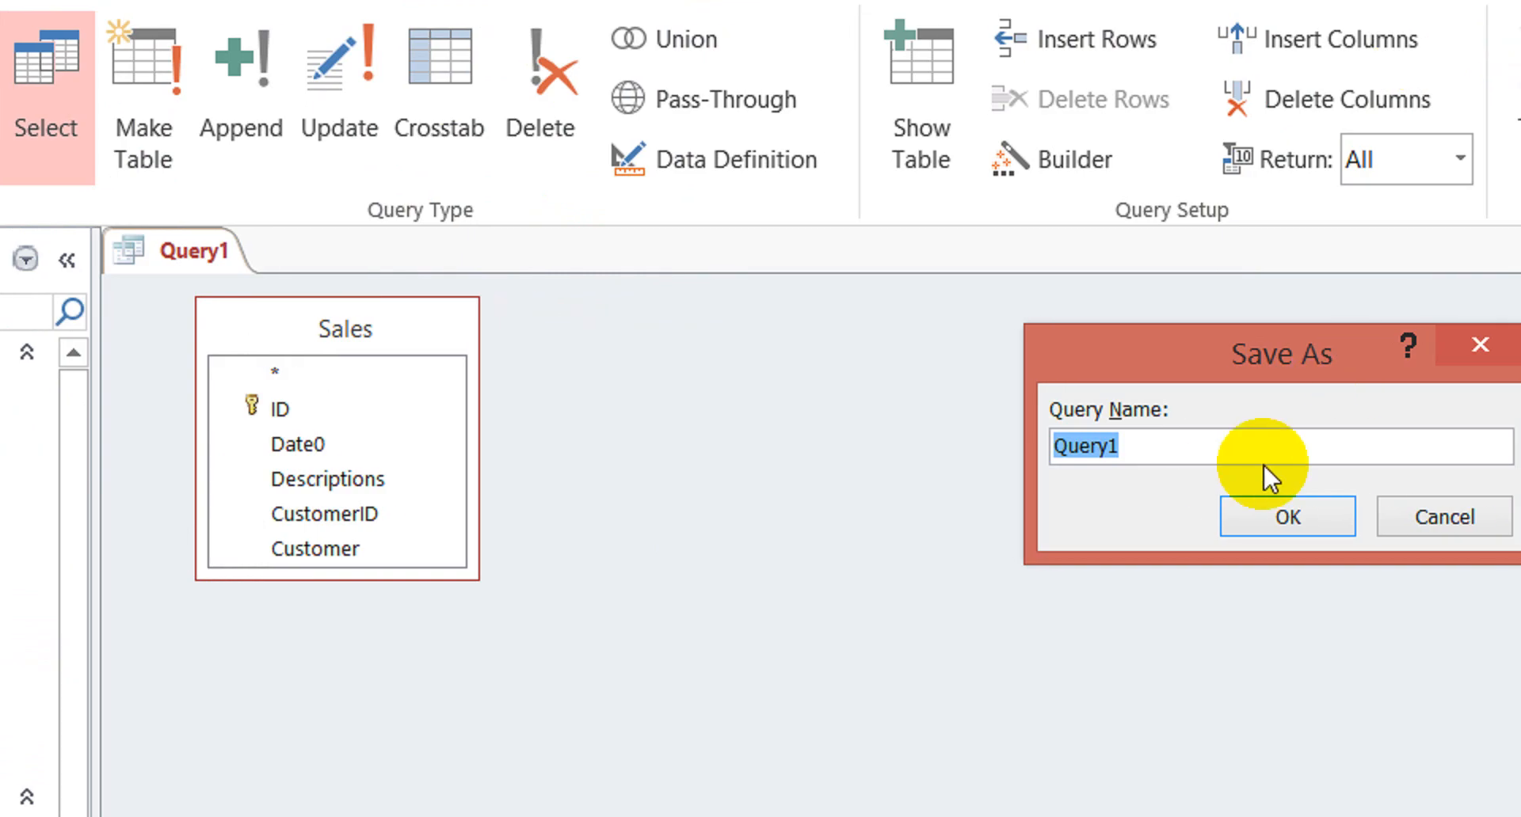
pyautogui.write('S')
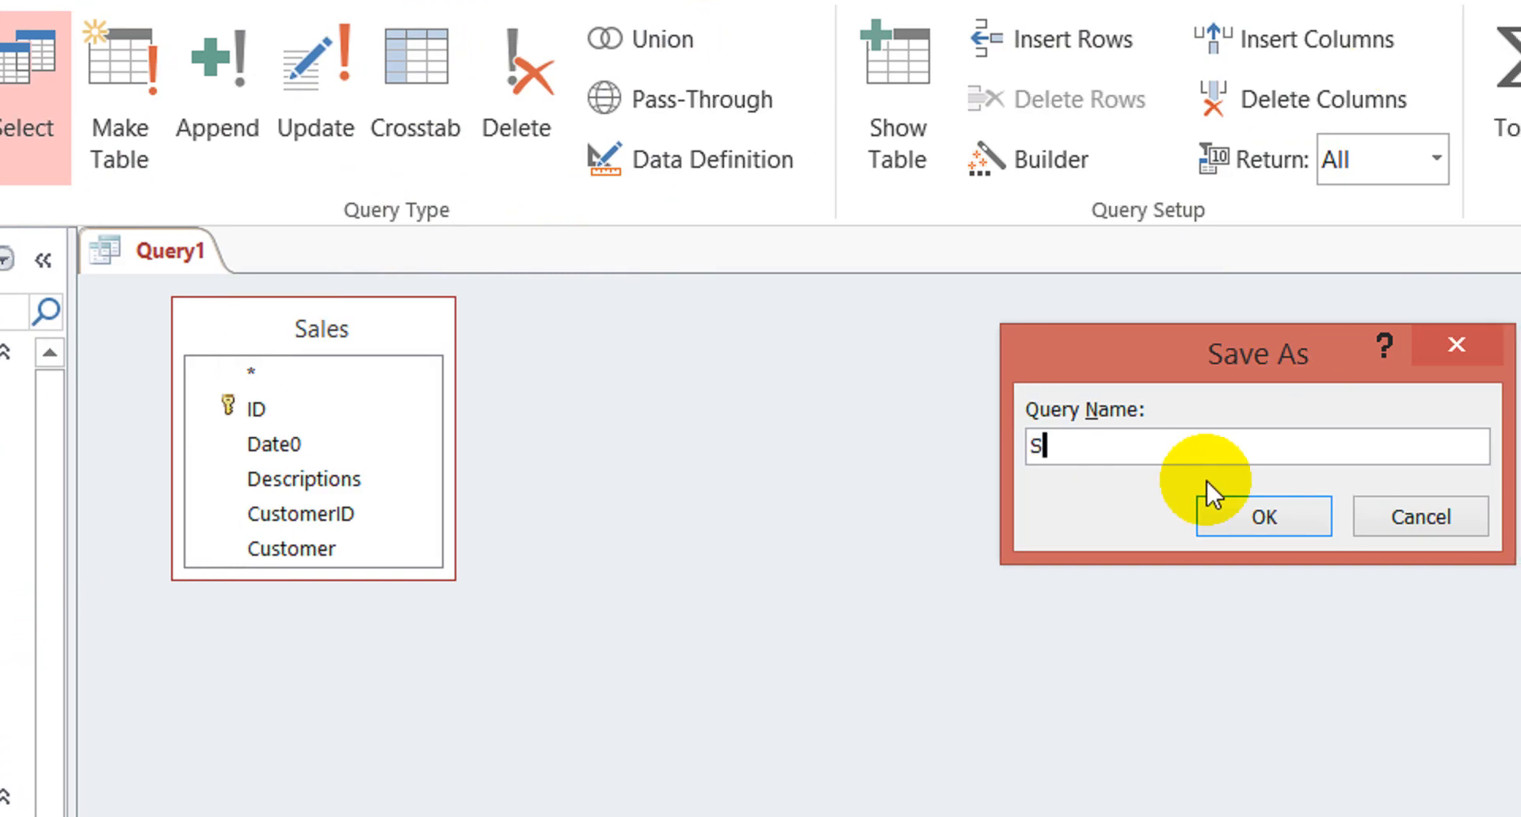
pyautogui.write('ales')
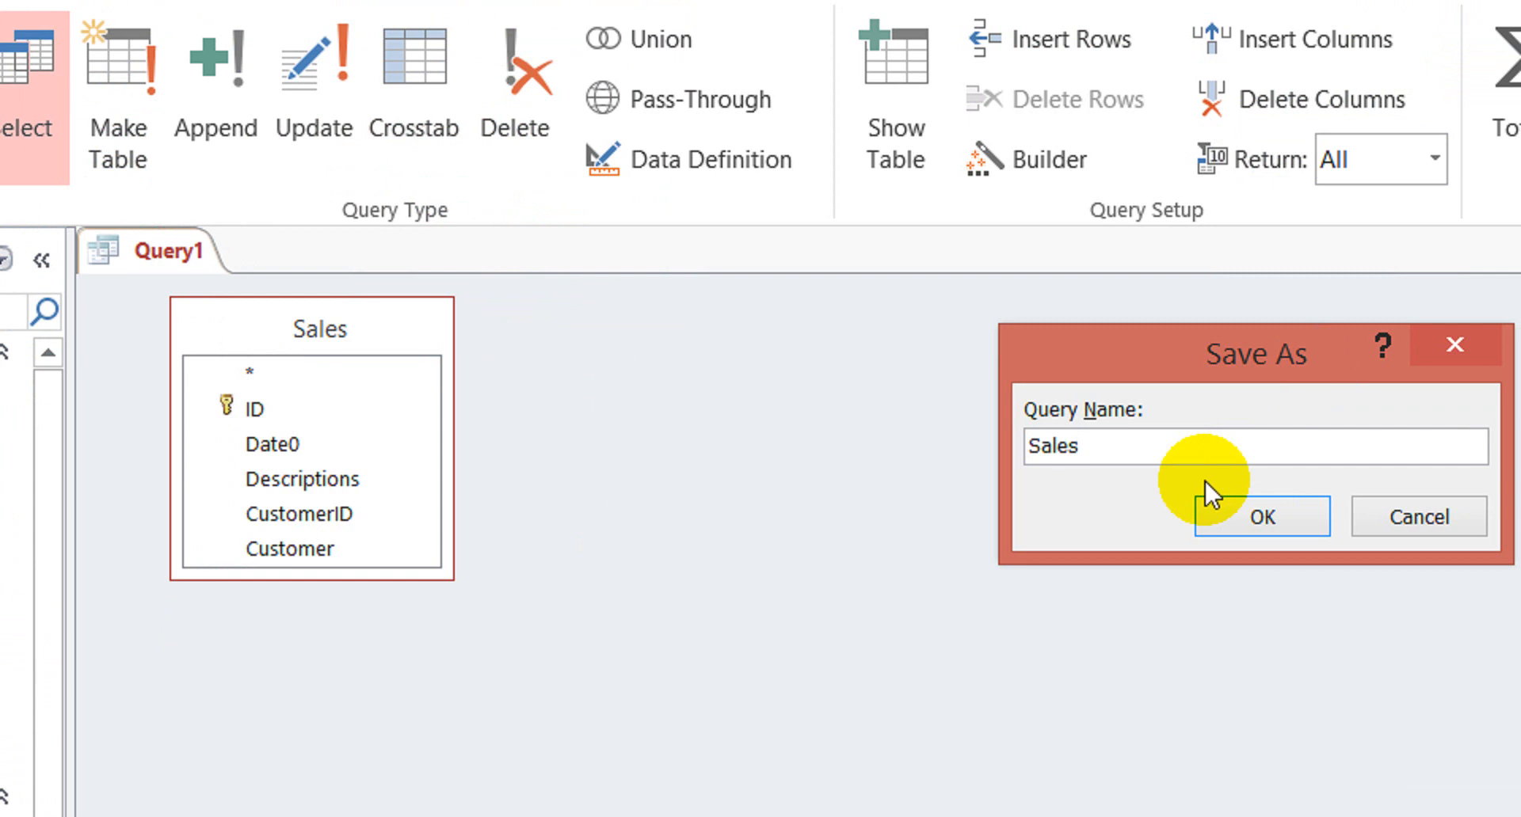
pyautogui.write('Extended')
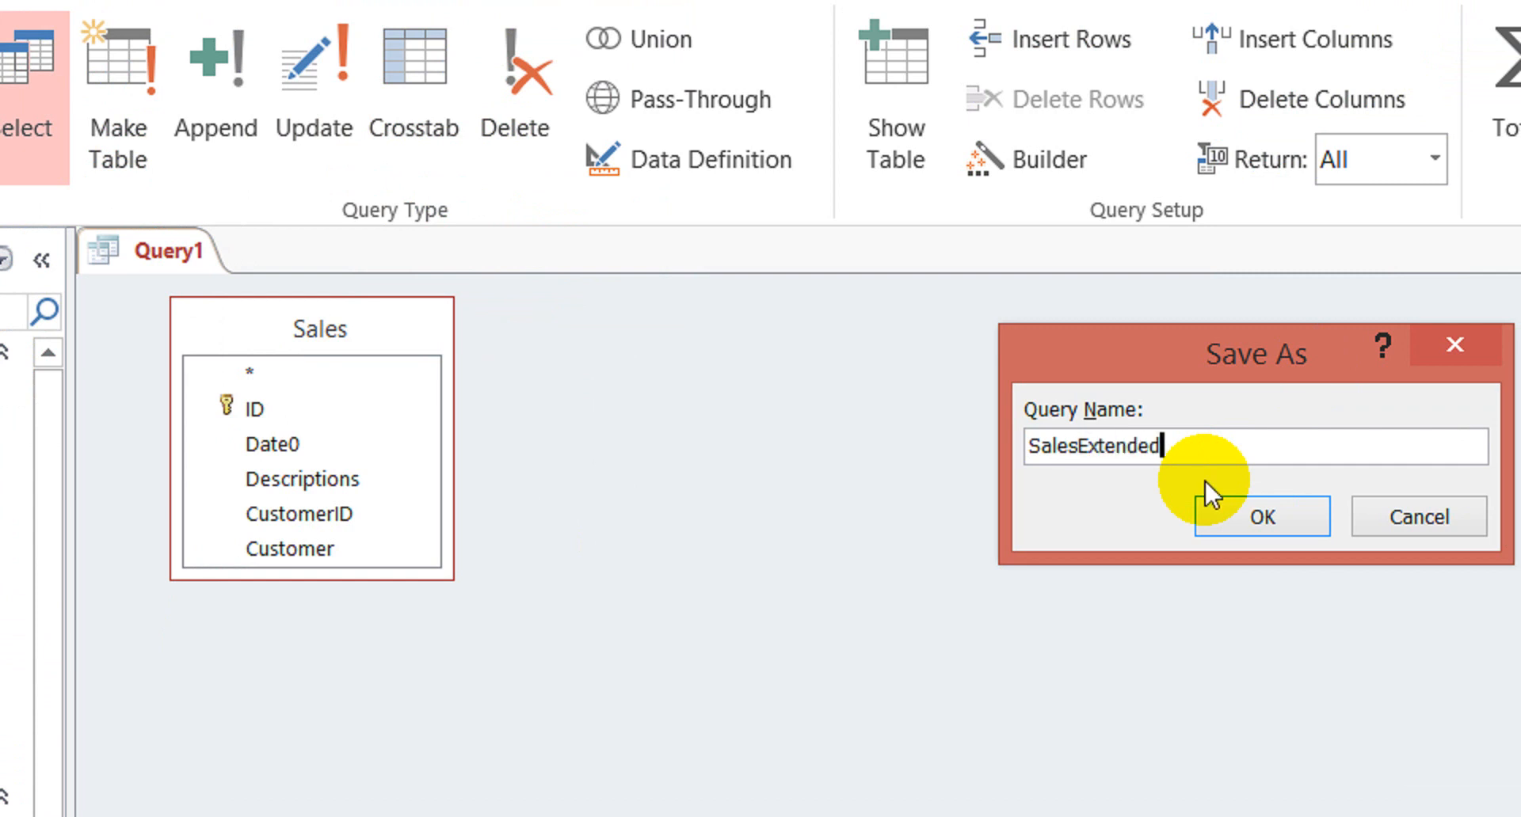
pyautogui.press('Return')
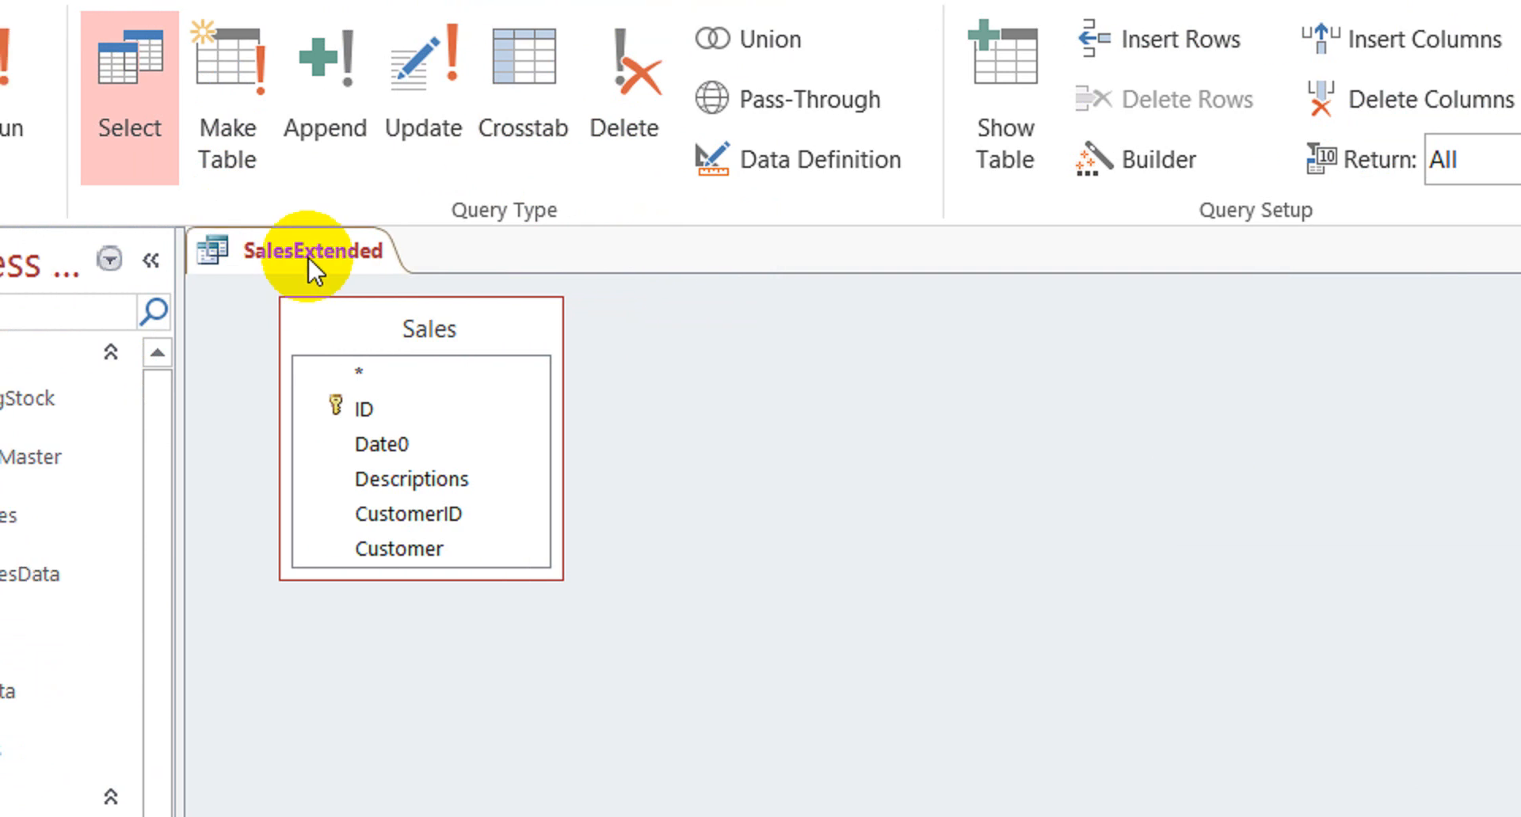
pyautogui.rightClick(280, 250)
pyautogui.click(458, 326)
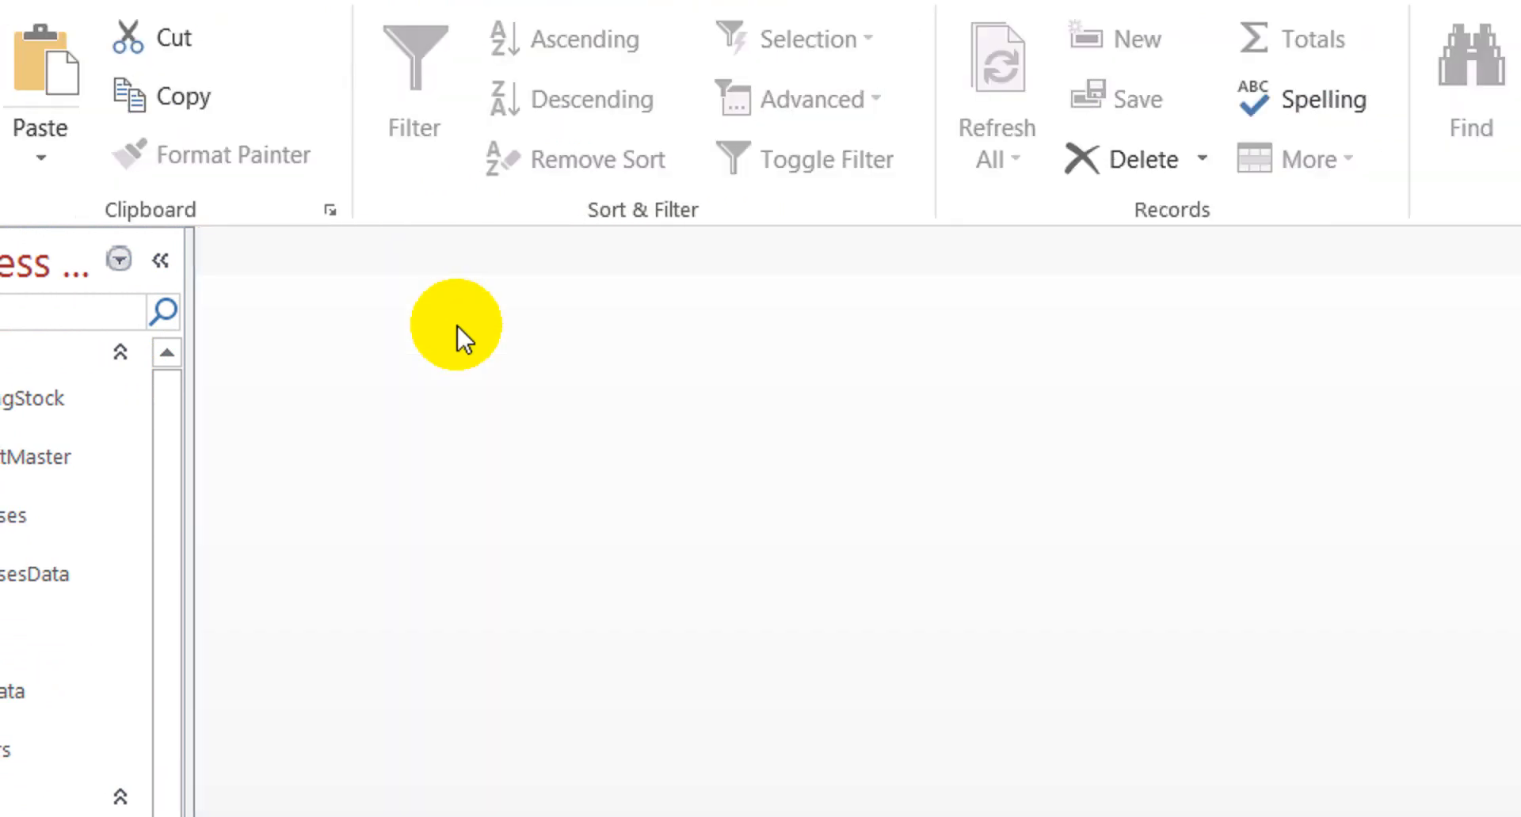
# Create a new query in design view from the SalesData table, include all its fields and go to the second column's field cell
pyautogui.click(265, 121)
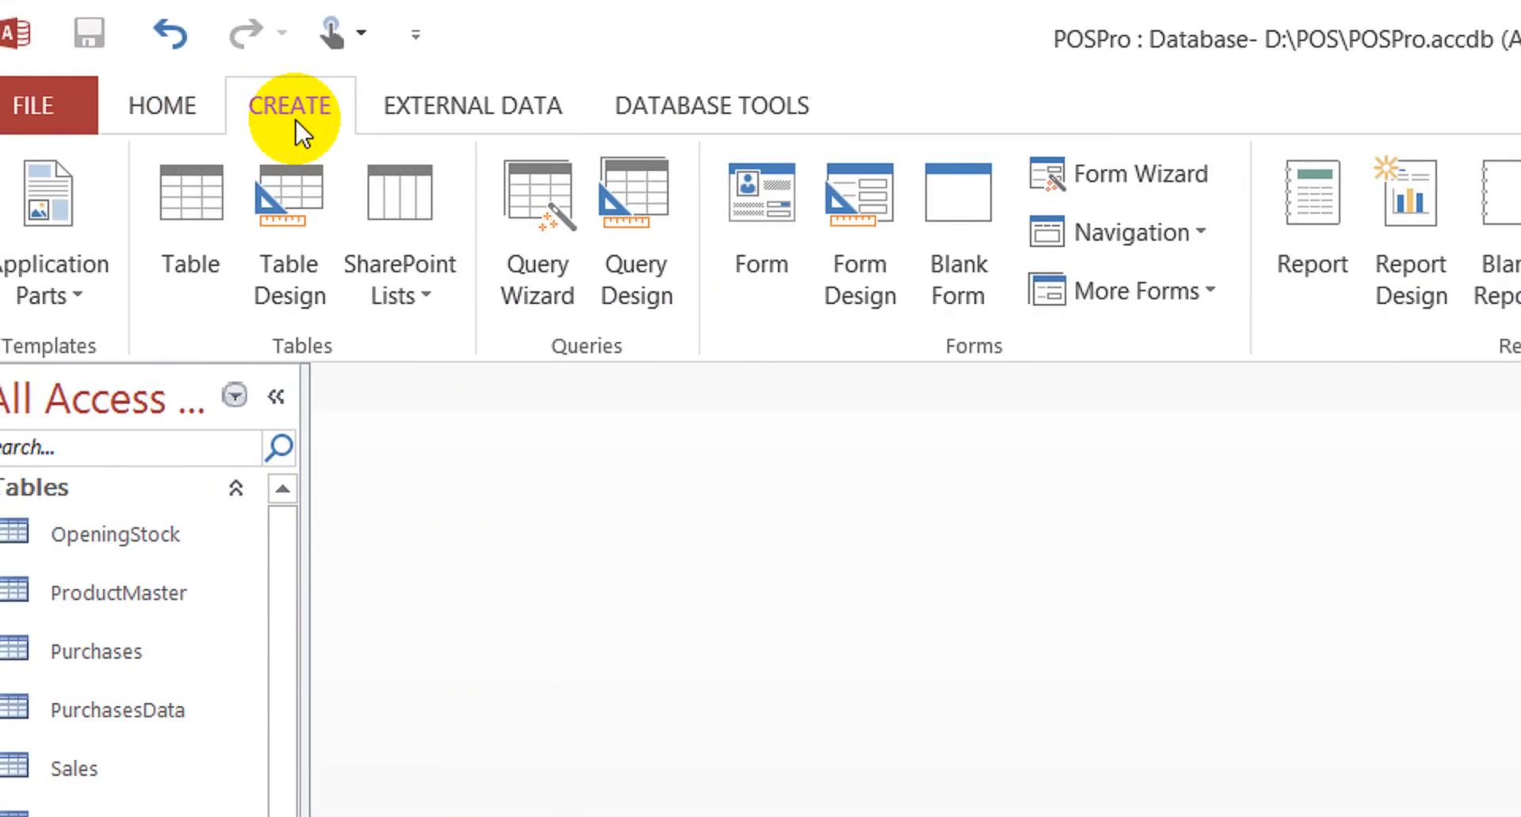
pyautogui.click(594, 274)
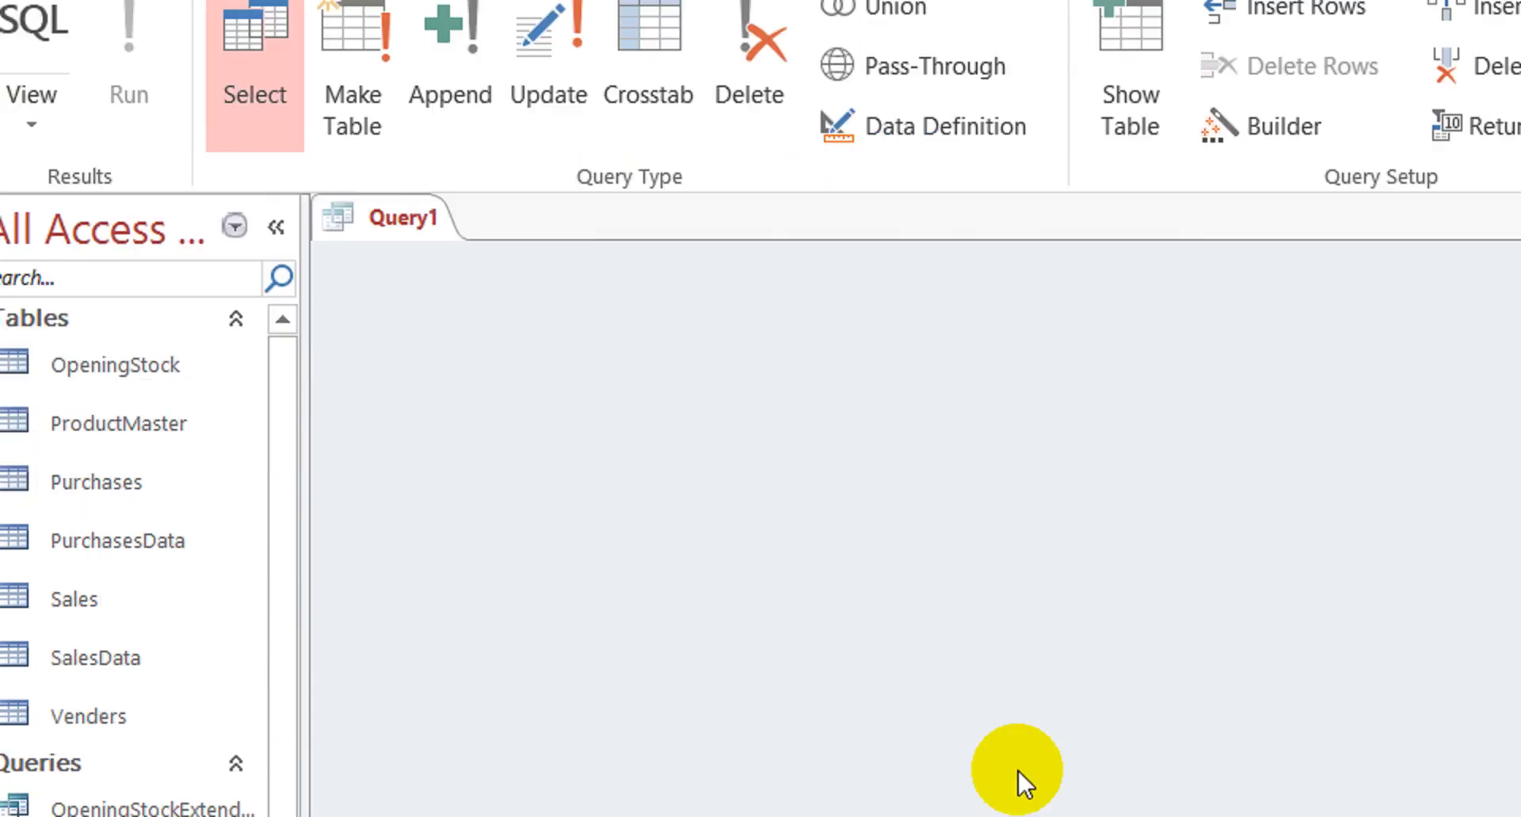
pyautogui.doubleClick(1205, 672)
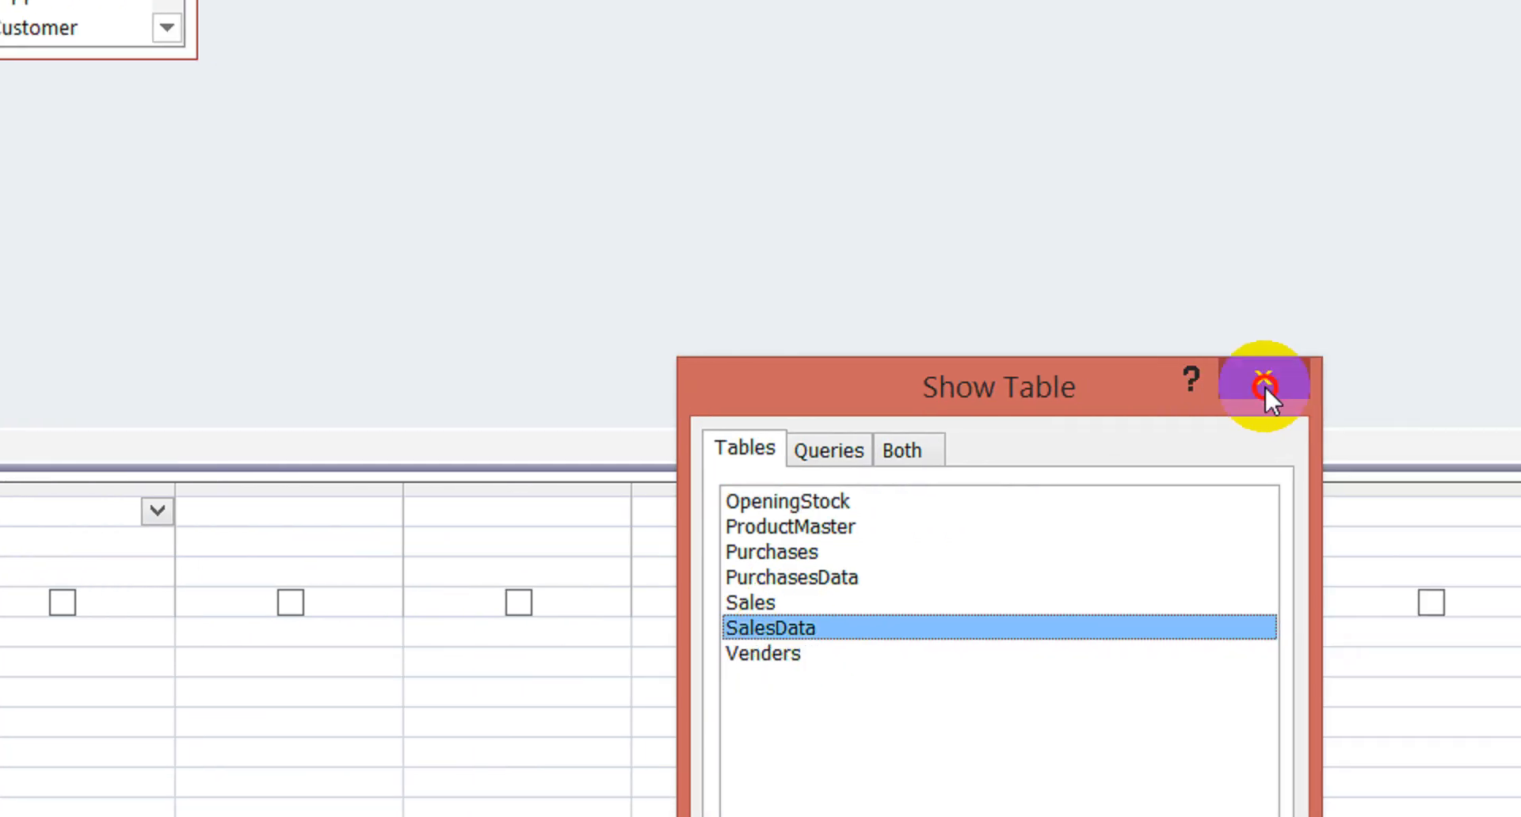
pyautogui.click(1264, 385)
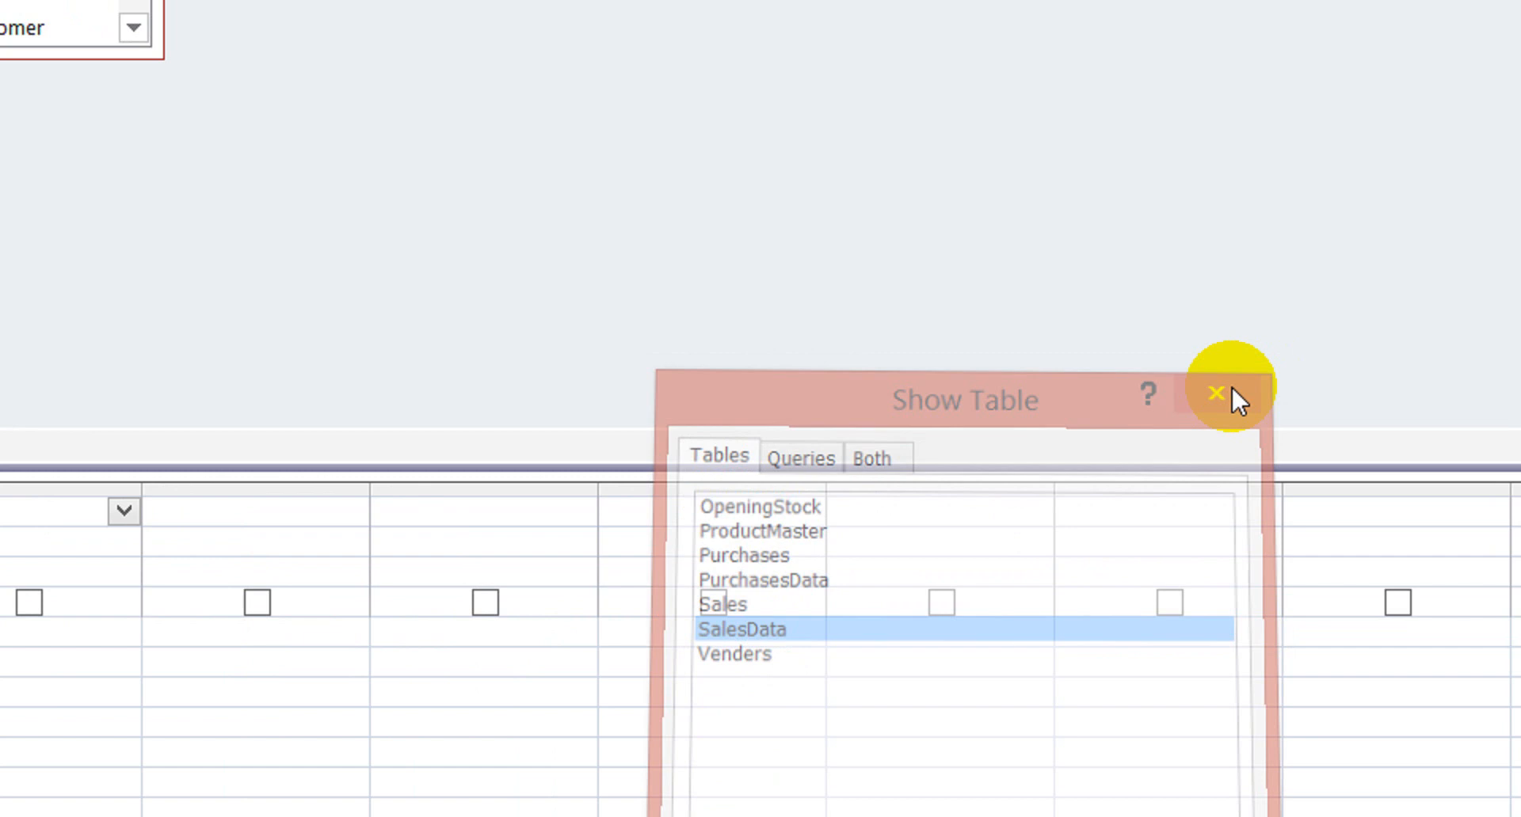
pyautogui.doubleClick(303, 198)
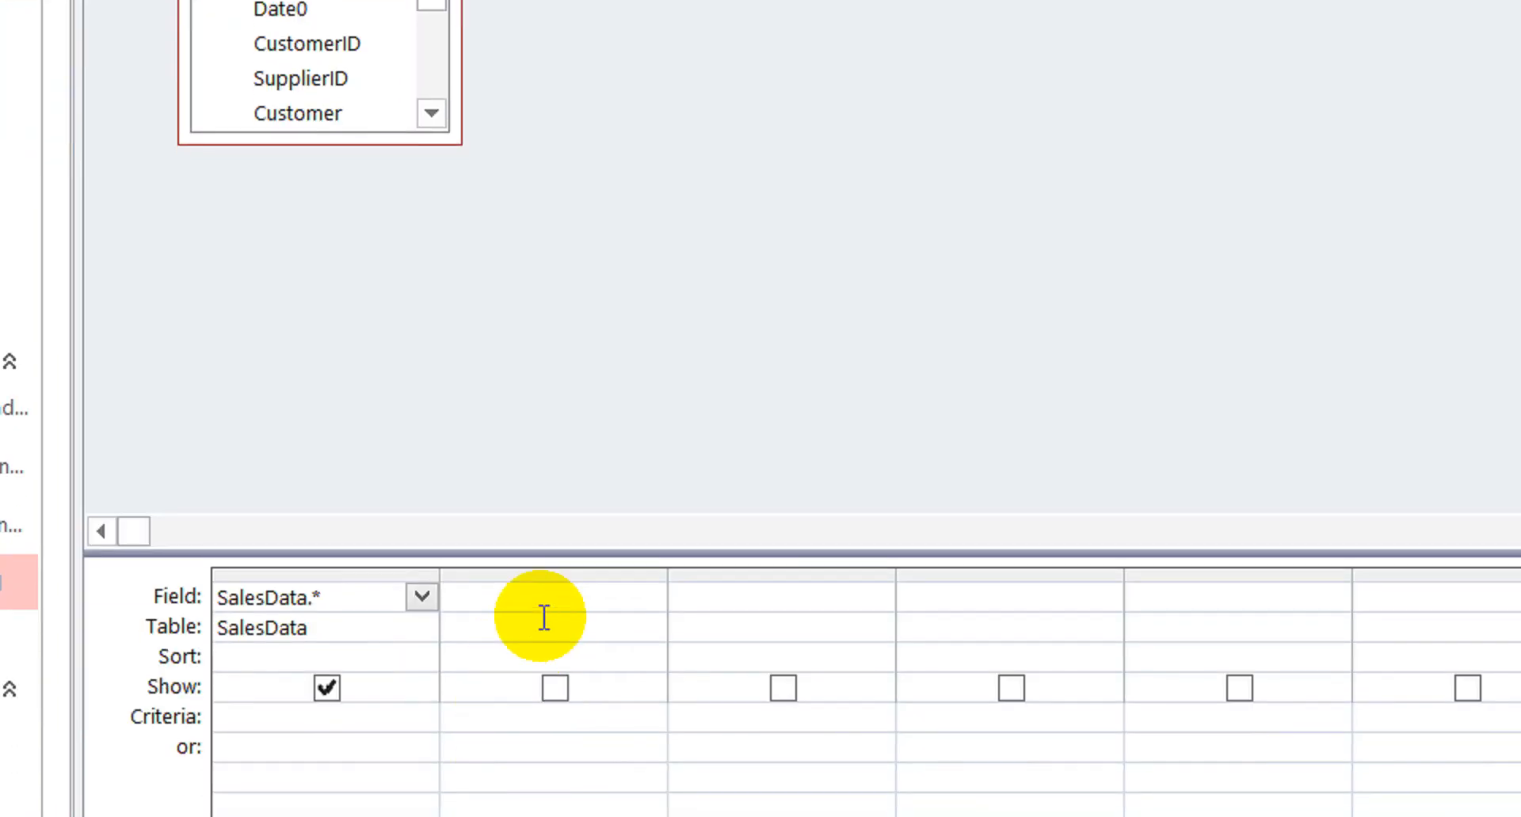
pyautogui.click(585, 595)
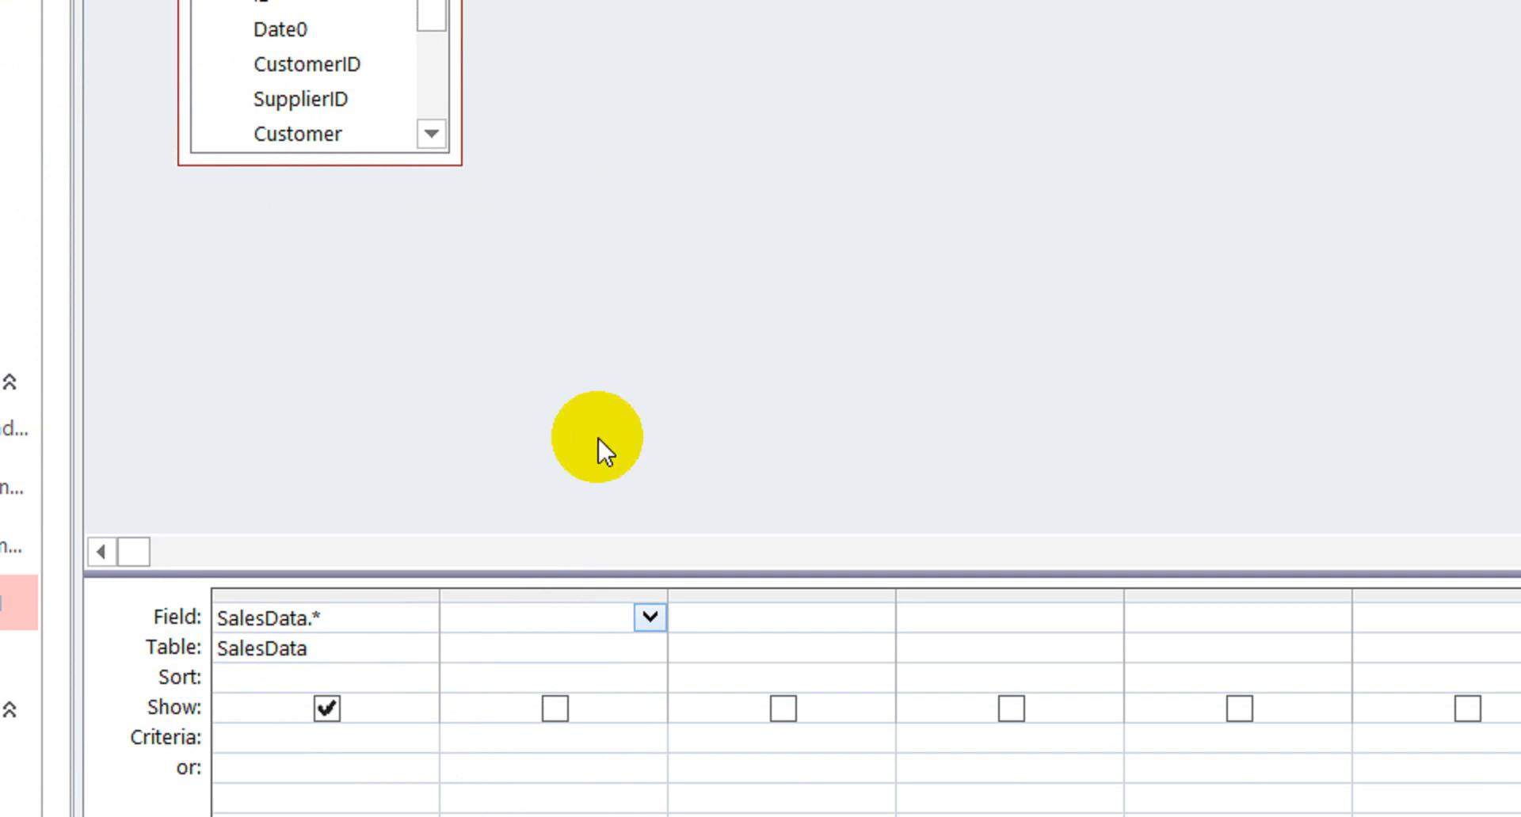
pyautogui.write('Pay')
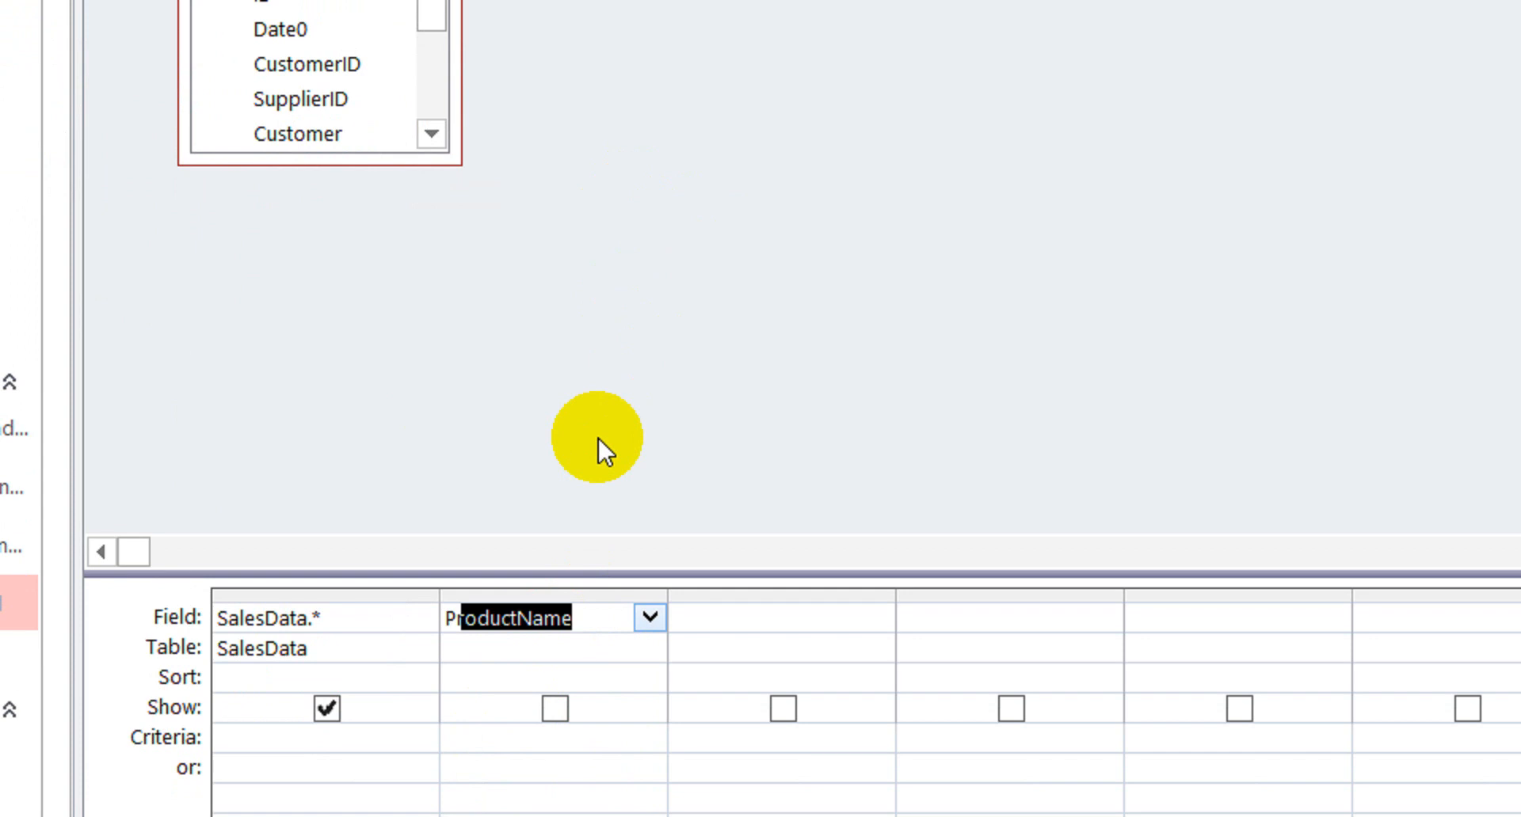
pyautogui.write('ment')
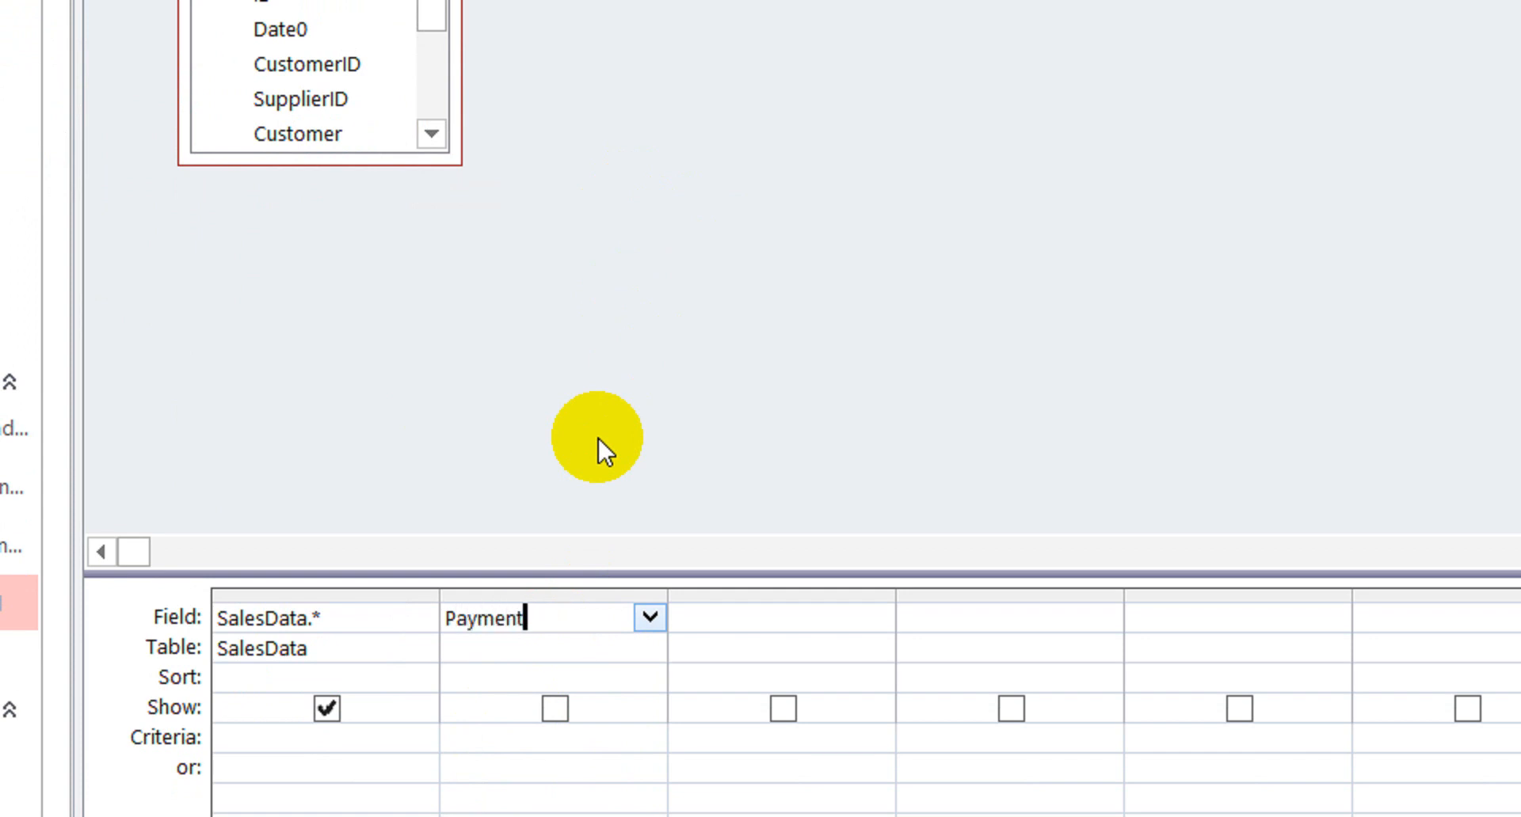
pyautogui.write(':')
pyautogui.hotkey('shift', 'Left')
pyautogui.hotkey('shift', 'Left')
pyautogui.hotkey('shift', 'Left')
pyautogui.hotkey('shift', 'Left')
pyautogui.hotkey('shift', 'Left')
pyautogui.hotkey('shift', 'Left')
pyautogui.hotkey('shift', 'Left')
pyautogui.hotkey('shift', 'Left')
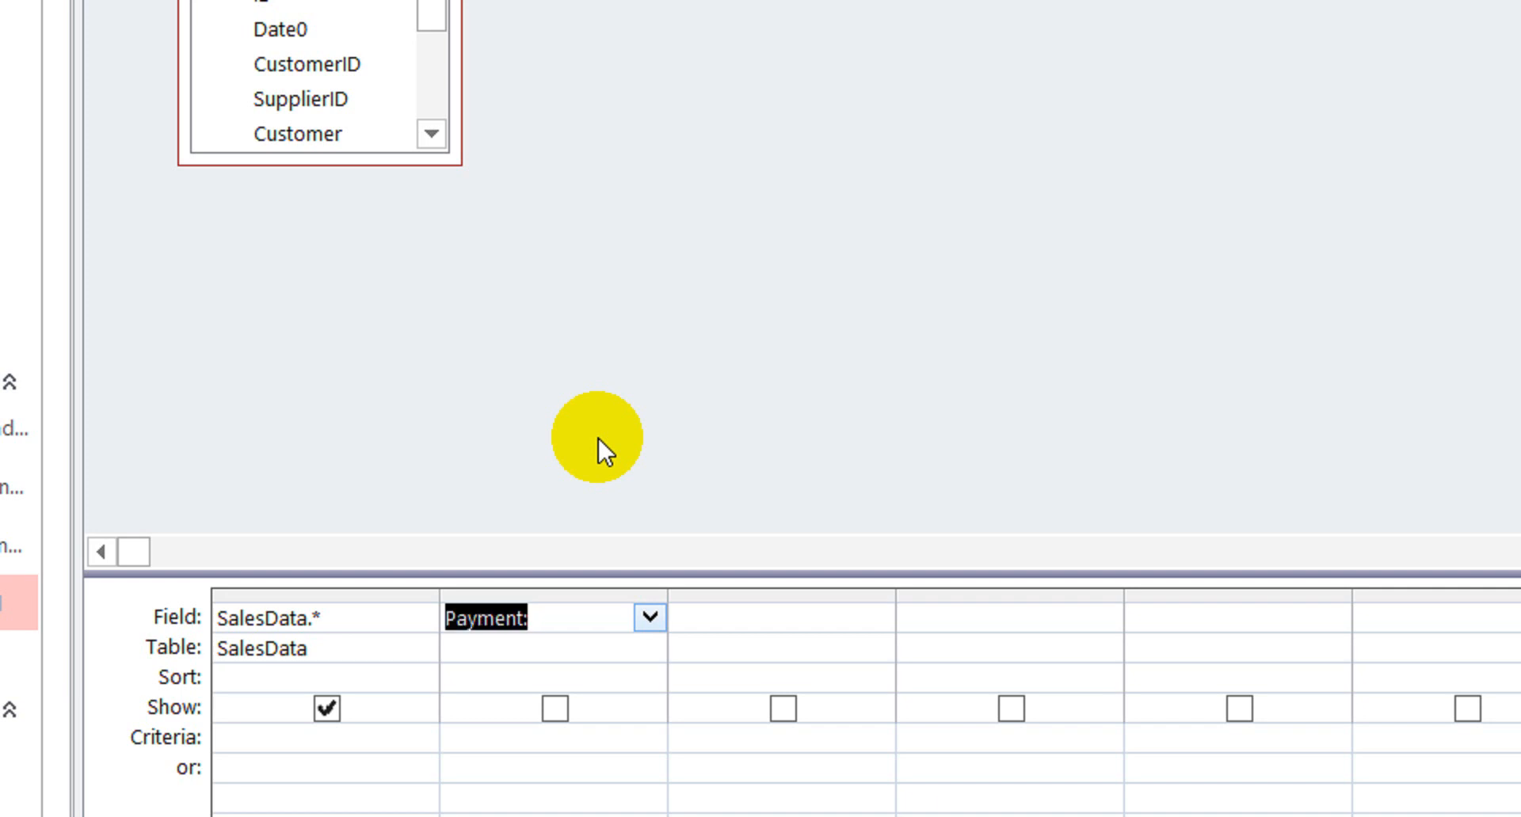
pyautogui.write('B')
pyautogui.press('BackSpace')
pyautogui.write('ill')
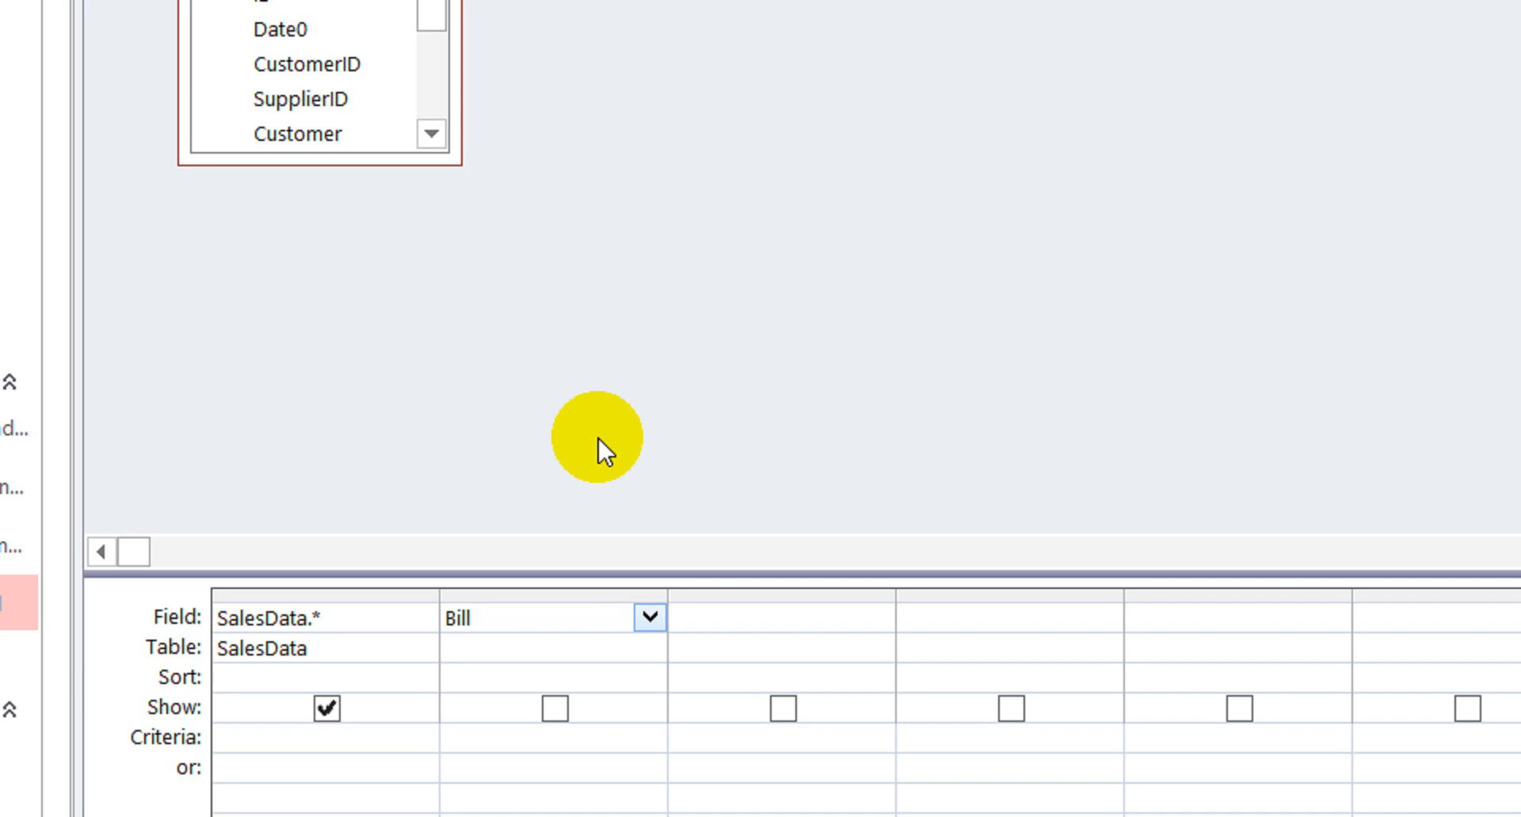
# Replace the text in the second column's field cell with the name Amout
pyautogui.hotkey('shift', 'Left')
pyautogui.hotkey('shift', 'Left')
pyautogui.hotkey('shift', 'Left')
pyautogui.hotkey('shift', 'Left')
pyautogui.write('Amout')
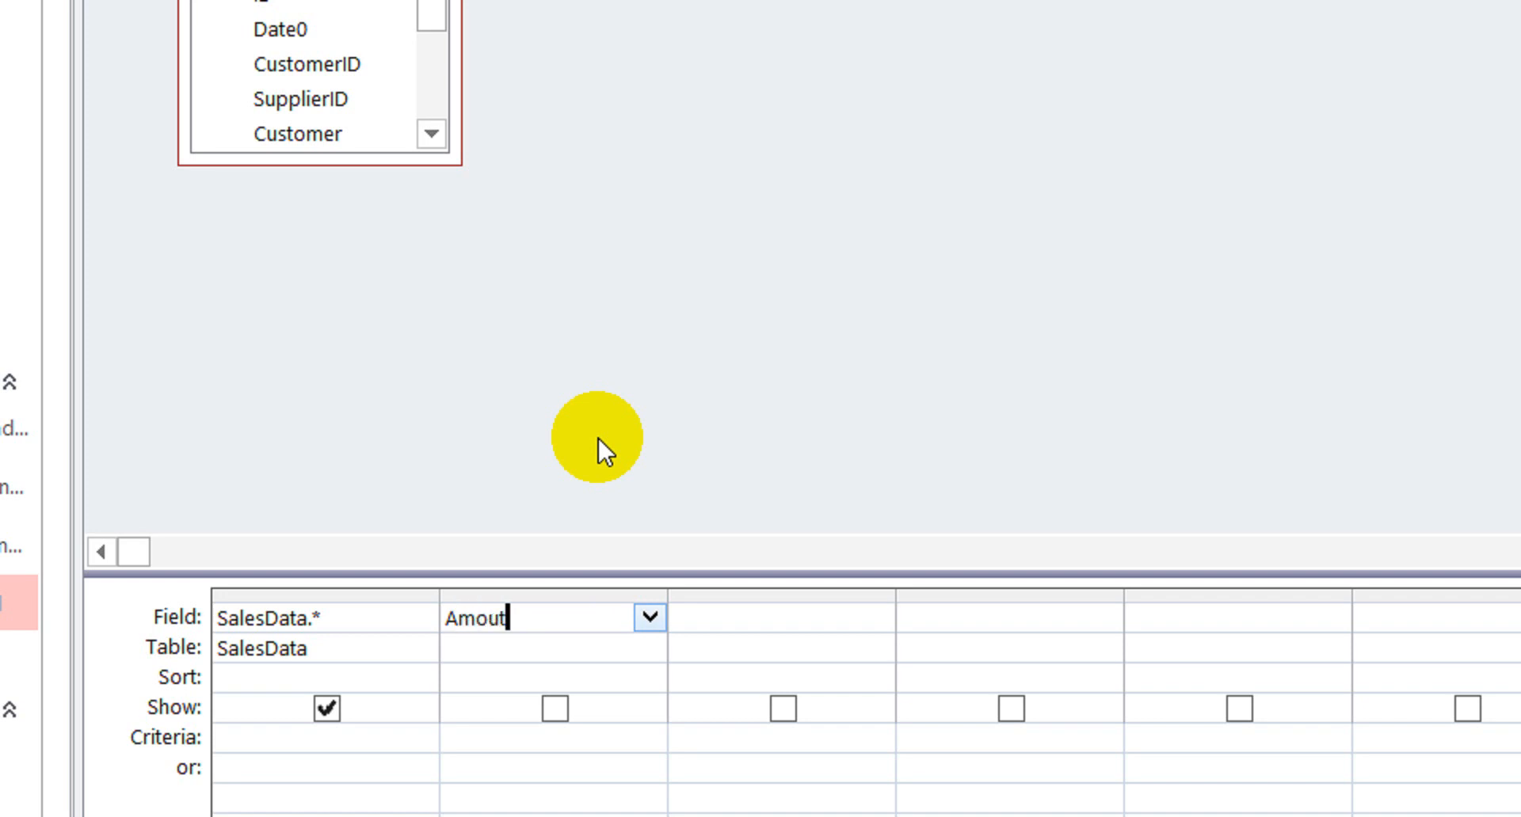